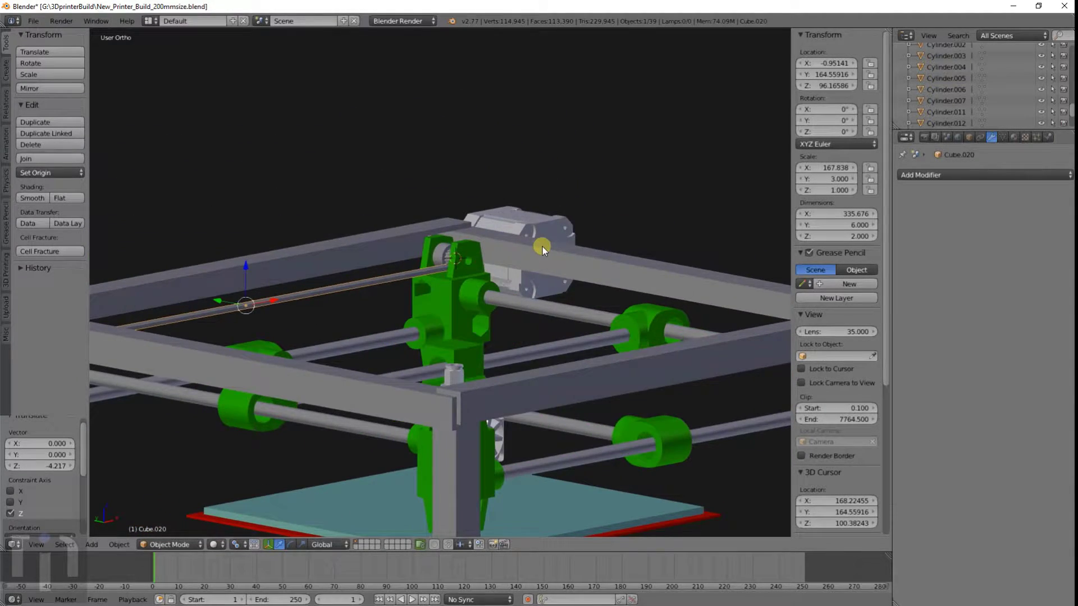
Step: Isolate the rear rod's middle sliding block, the belt strip, the corner bracket and its pulley by hiding all other objects
{"action": "key", "text": "KP_1"}
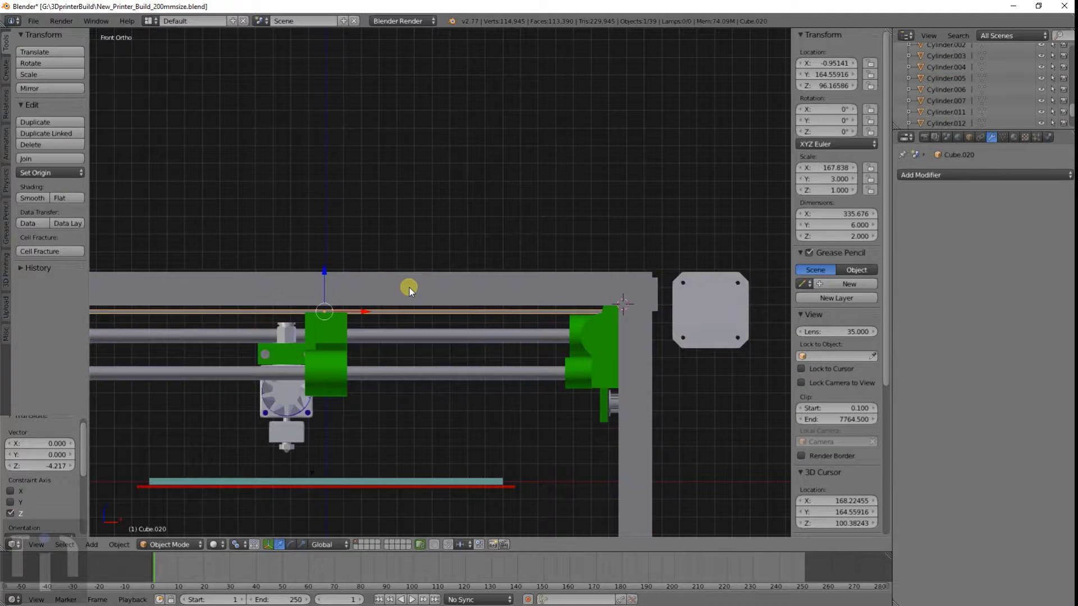
{"action": "key", "text": "z"}
{"action": "mouse_move", "coordinate": [358, 329]}
{"action": "middle_mouse_down", "text": "shift"}
{"action": "mouse_move", "coordinate": [511, 270]}
{"action": "mouse_move", "coordinate": [441, 272]}
{"action": "middle_mouse_up", "text": "shift"}
{"action": "scroll", "coordinate": [512, 269], "scroll_direction": "up", "scroll_amount": 4}
{"action": "scroll", "coordinate": [438, 272], "scroll_direction": "down", "scroll_amount": 2}
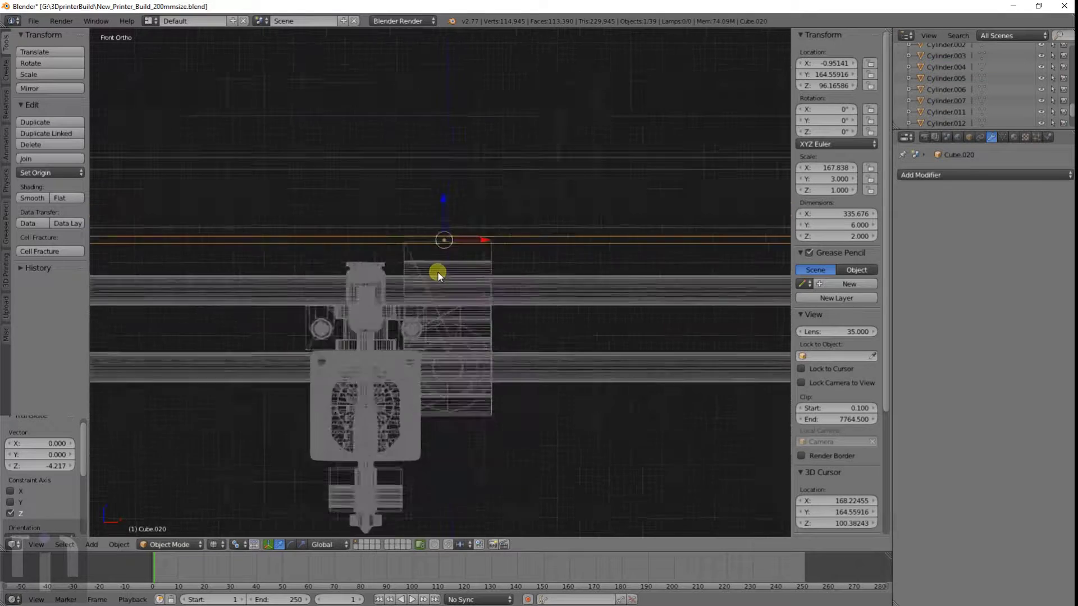
{"action": "key", "text": "z"}
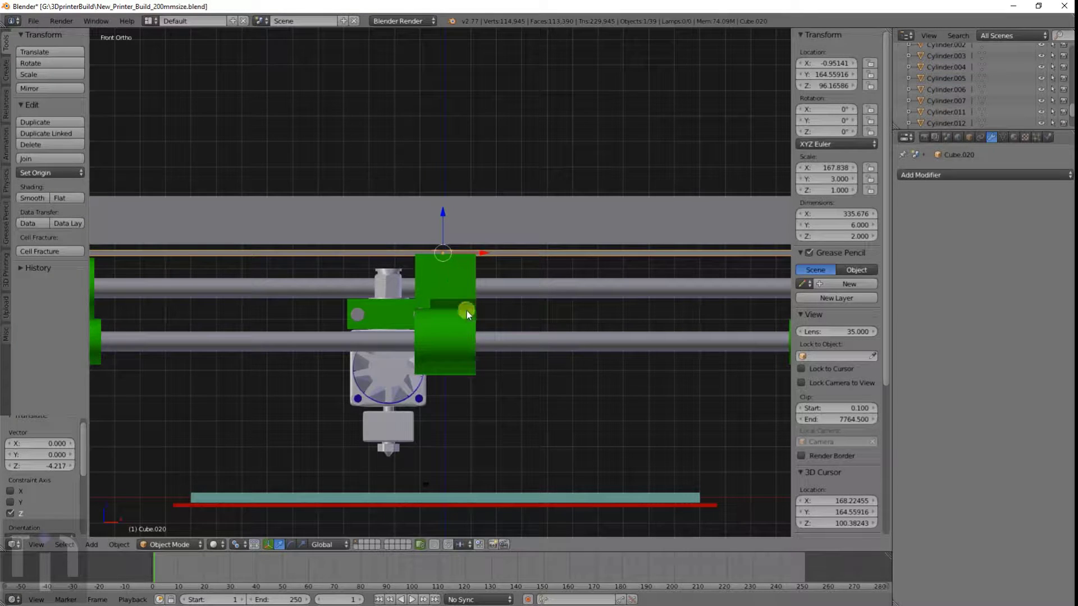
{"action": "middle_click_drag", "start_coordinate": [467, 311], "coordinate": [425, 216]}
{"action": "right_click", "coordinate": [425, 216]}
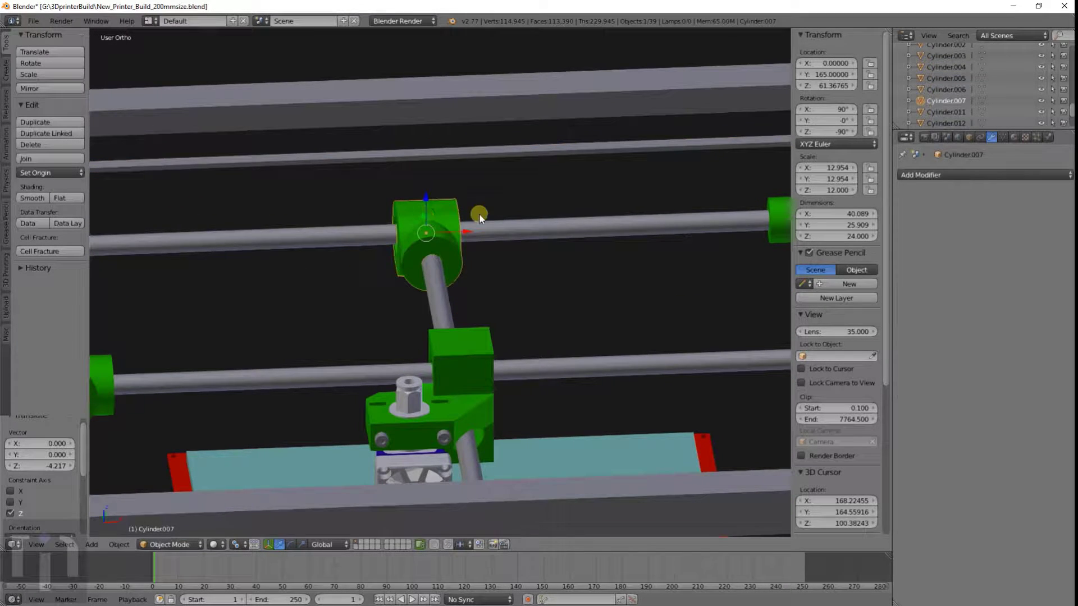
{"action": "right_click", "coordinate": [463, 157], "text": "shift"}
{"action": "middle_click_drag", "start_coordinate": [618, 225], "coordinate": [218, 301], "text": "shift"}
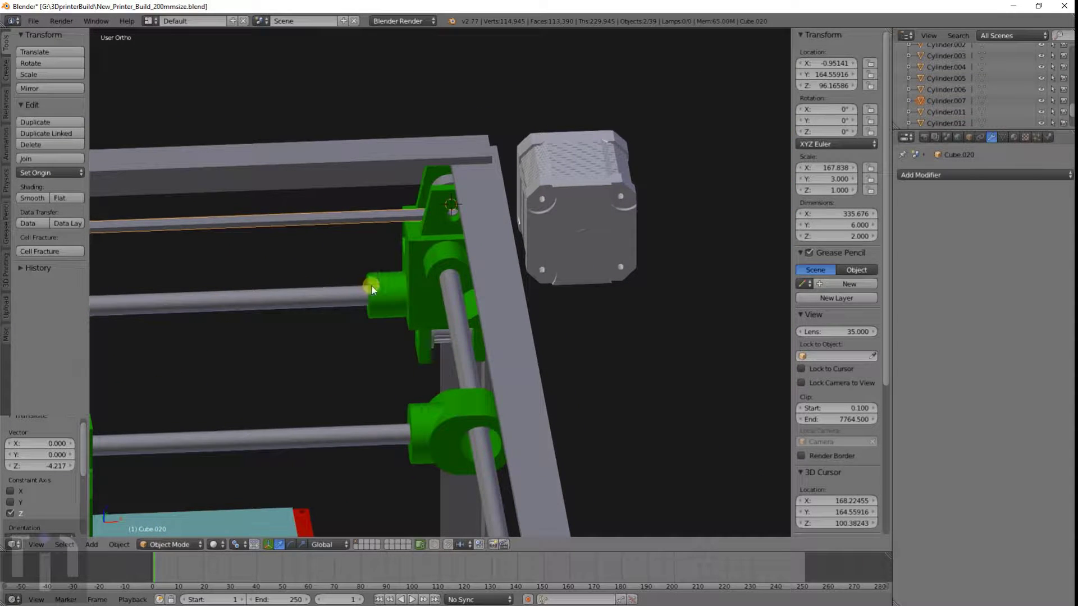
{"action": "right_click", "coordinate": [453, 176], "text": "shift"}
{"action": "right_click", "coordinate": [441, 177], "text": "shift"}
{"action": "scroll", "coordinate": [161, 322], "scroll_direction": "down", "scroll_amount": 4}
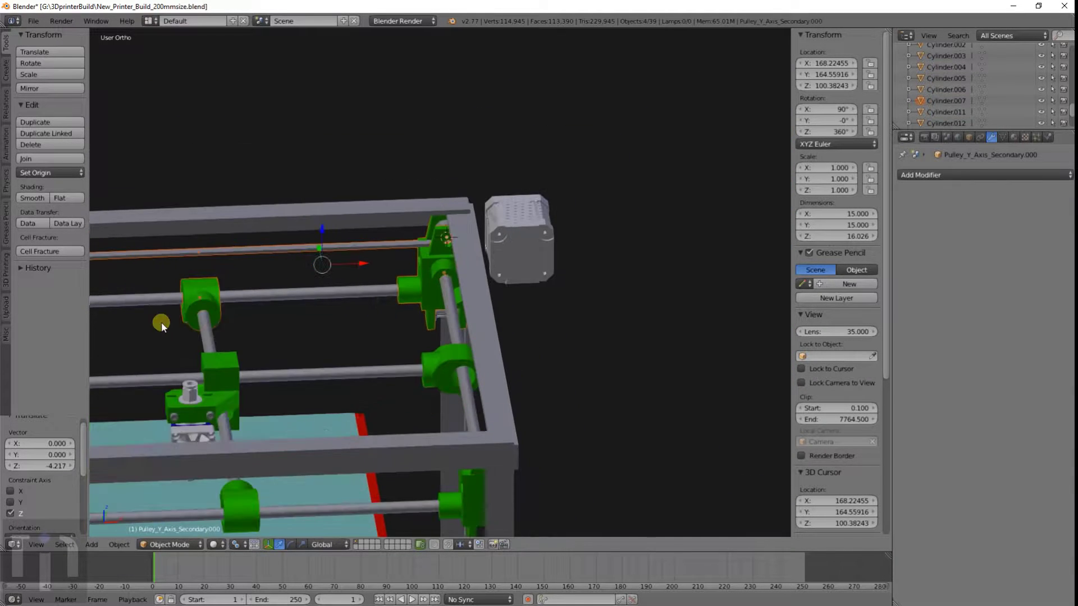
{"action": "middle_click_drag", "start_coordinate": [160, 321], "coordinate": [410, 306], "text": "shift"}
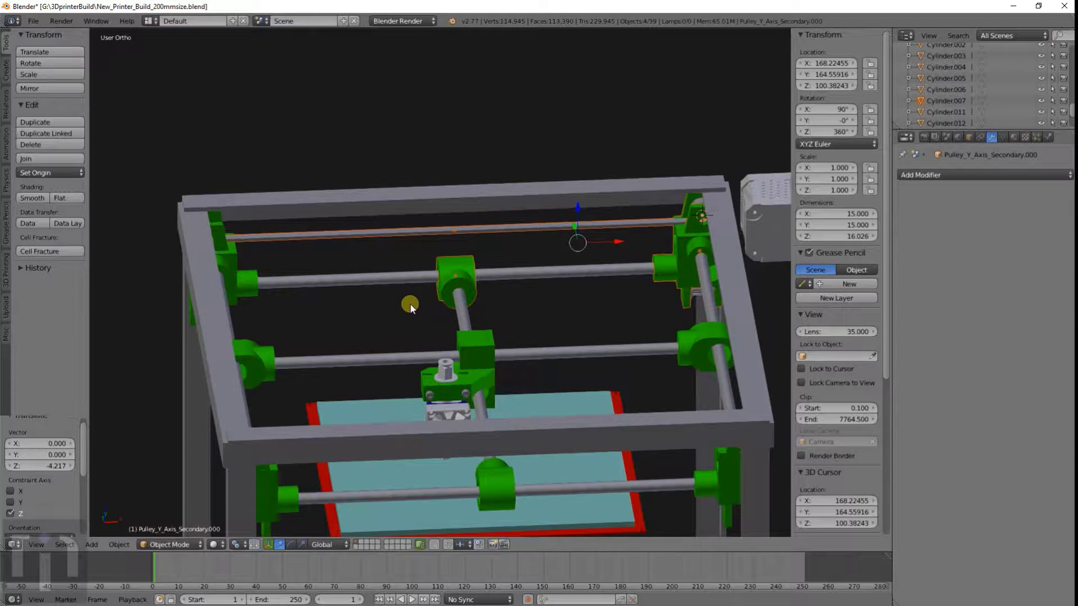
{"action": "key", "text": "shift+h"}
Step: Lower the belt strip about 2.1 units along Z to line up with the underside of the pulley
{"action": "key", "text": "KP_1"}
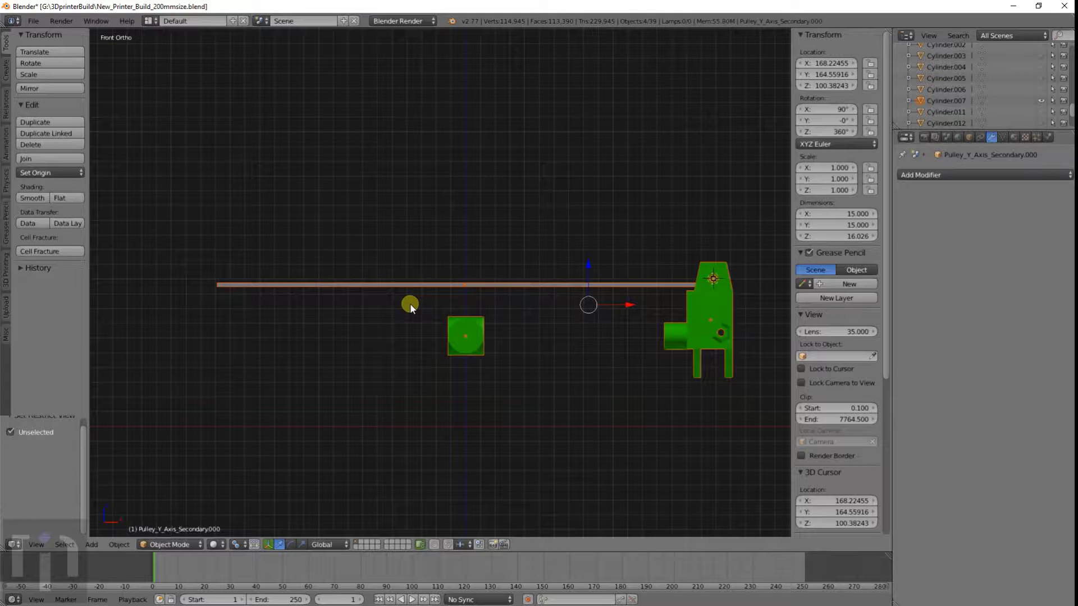
{"action": "key", "text": "z"}
{"action": "middle_click_drag", "start_coordinate": [499, 323], "coordinate": [360, 341], "text": "shift"}
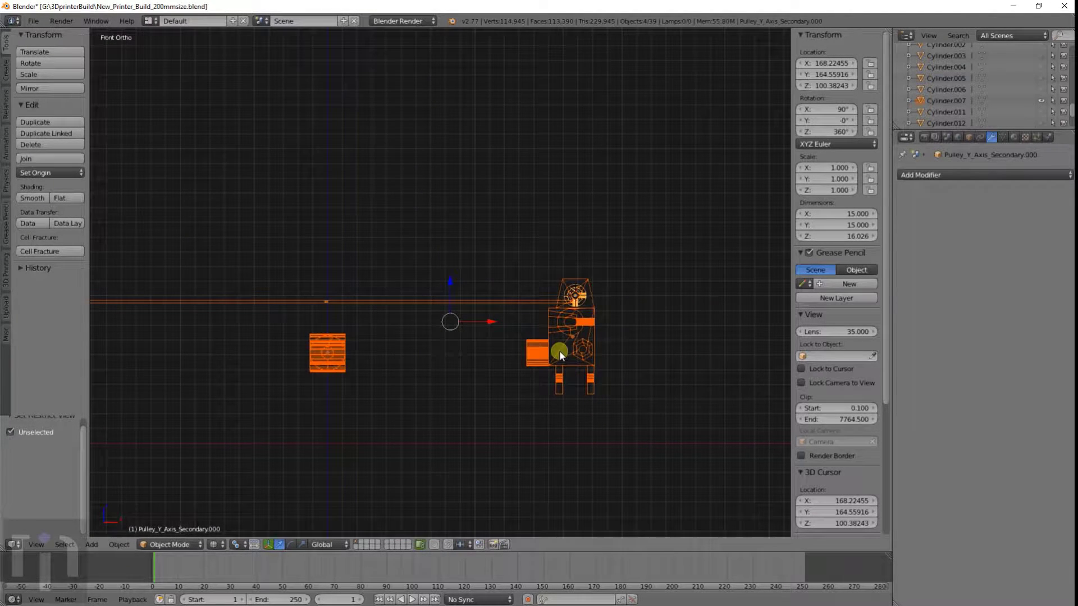
{"action": "middle_click_drag", "start_coordinate": [559, 352], "coordinate": [483, 343], "text": "shift"}
{"action": "scroll", "coordinate": [486, 342], "scroll_direction": "up", "scroll_amount": 5}
{"action": "right_click", "coordinate": [491, 319], "text": "shift"}
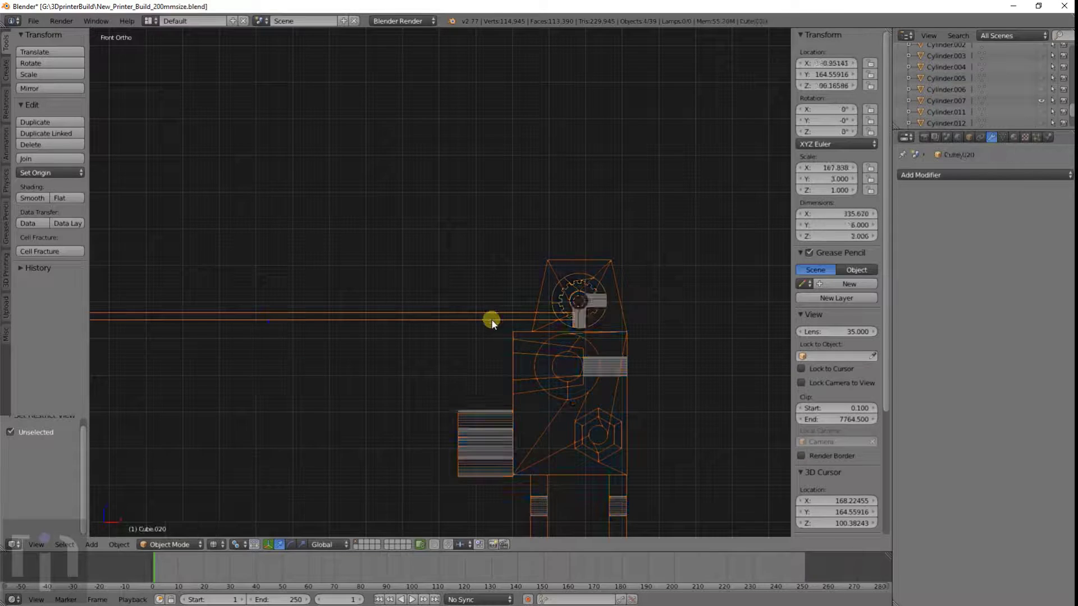
{"action": "right_click", "coordinate": [490, 319]}
{"action": "scroll", "coordinate": [449, 281], "scroll_direction": "up", "scroll_amount": 4}
{"action": "key", "text": "g"}
{"action": "key", "text": "z"}
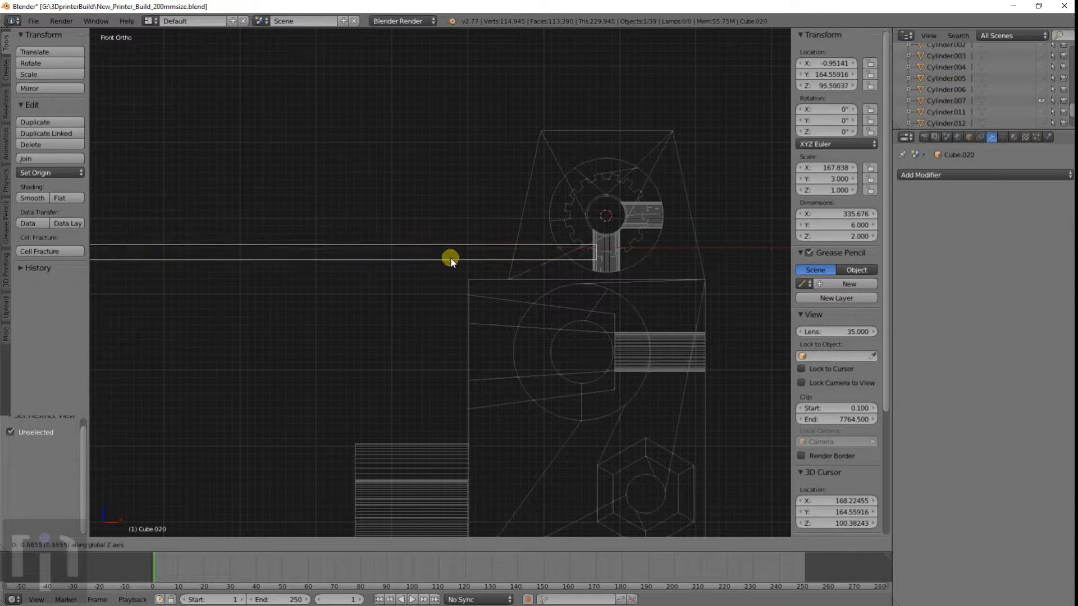
{"action": "left_click", "coordinate": [448, 267]}
{"action": "scroll", "coordinate": [352, 309], "scroll_direction": "down", "scroll_amount": 3}
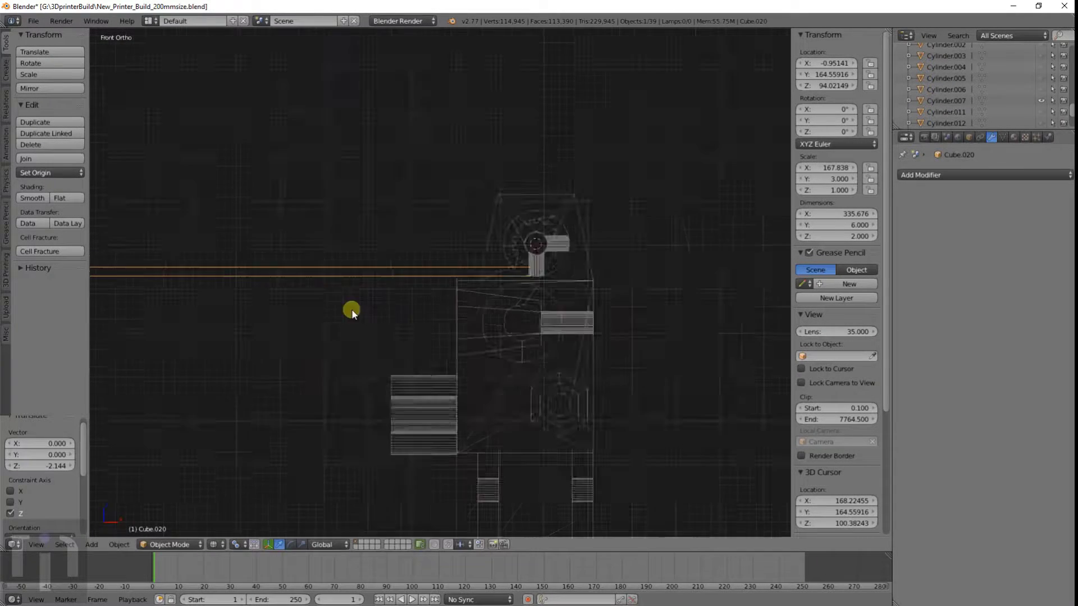
Step: Examine the gap between the lowered belt strip and the sliding block from the front and at an angle
{"action": "key", "text": "KP_Divide"}
{"action": "scroll", "coordinate": [471, 289], "scroll_direction": "up", "scroll_amount": 3}
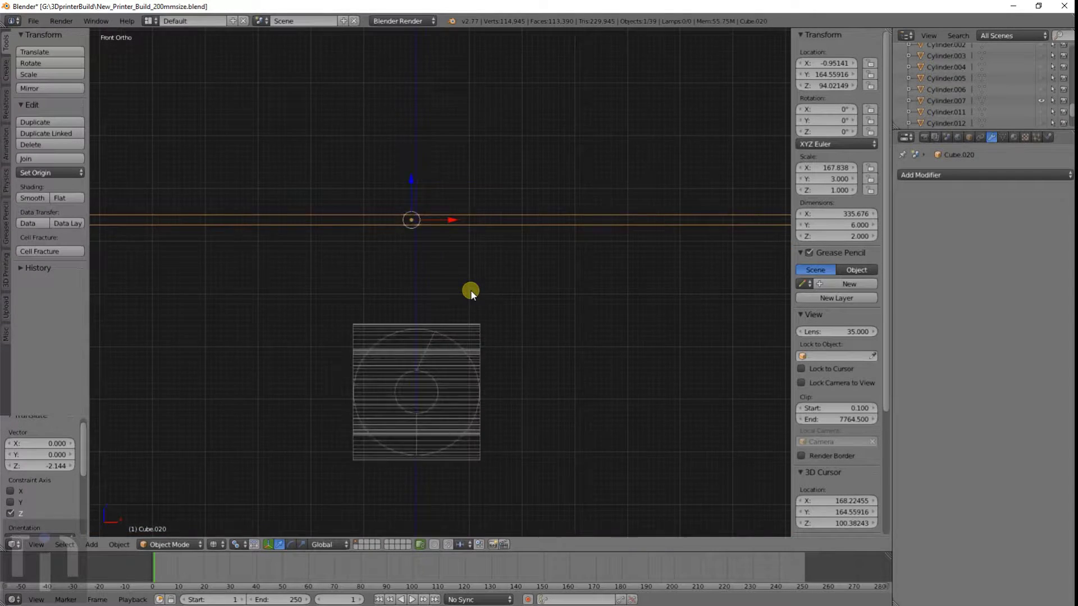
{"action": "scroll", "coordinate": [470, 290], "scroll_direction": "down", "scroll_amount": 4}
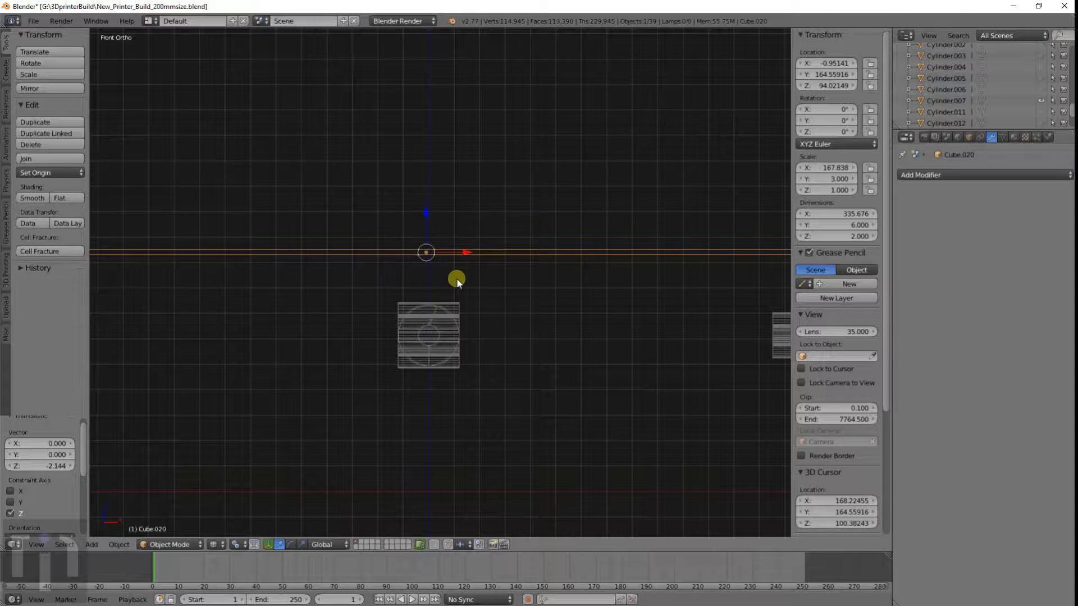
{"action": "scroll", "coordinate": [456, 279], "scroll_direction": "up", "scroll_amount": 2}
{"action": "middle_click_drag", "start_coordinate": [445, 287], "coordinate": [449, 287]}
{"action": "right_click", "coordinate": [533, 279]}
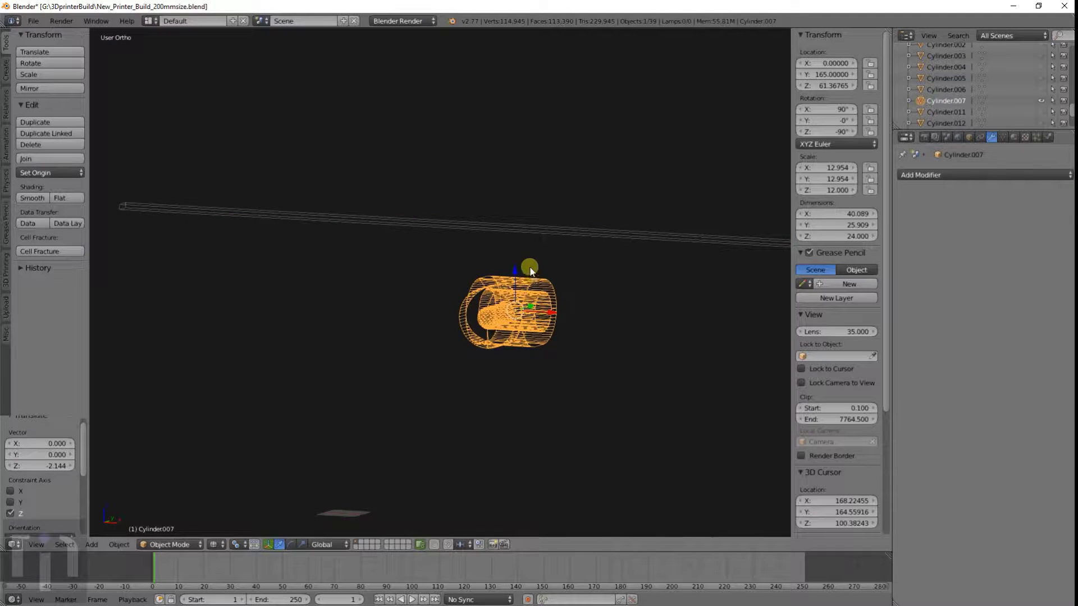
{"action": "right_click", "coordinate": [548, 223]}
{"action": "key", "text": "KP_1"}
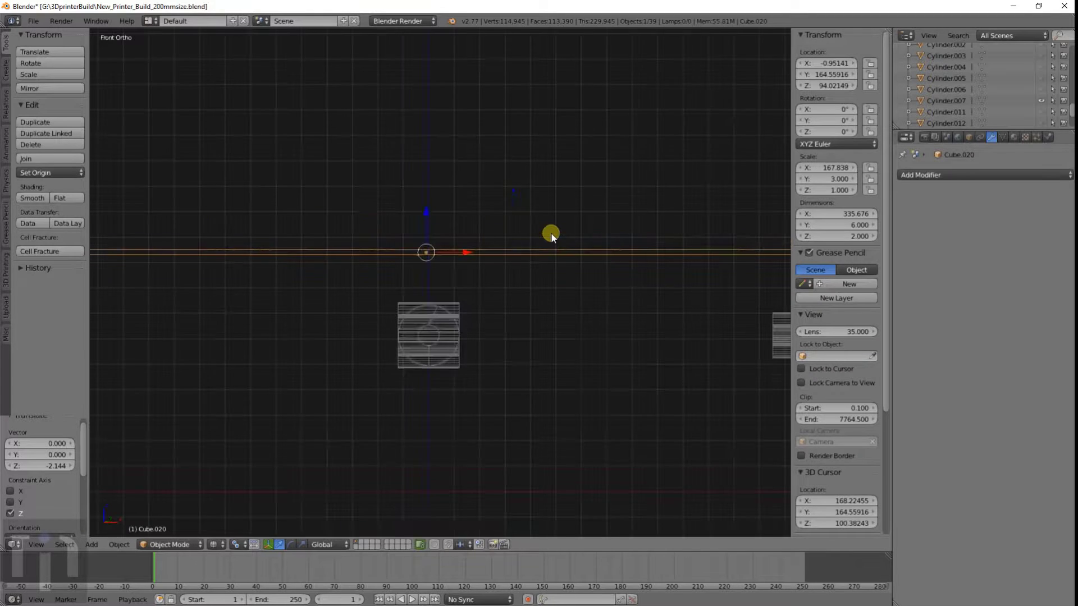
Step: Duplicate the belt strip and raise the copy about 12.1 units along Z to the upper side of the pulley
{"action": "scroll", "coordinate": [551, 233], "scroll_direction": "down", "scroll_amount": 2}
{"action": "middle_click_drag", "start_coordinate": [593, 324], "coordinate": [524, 330], "text": "shift"}
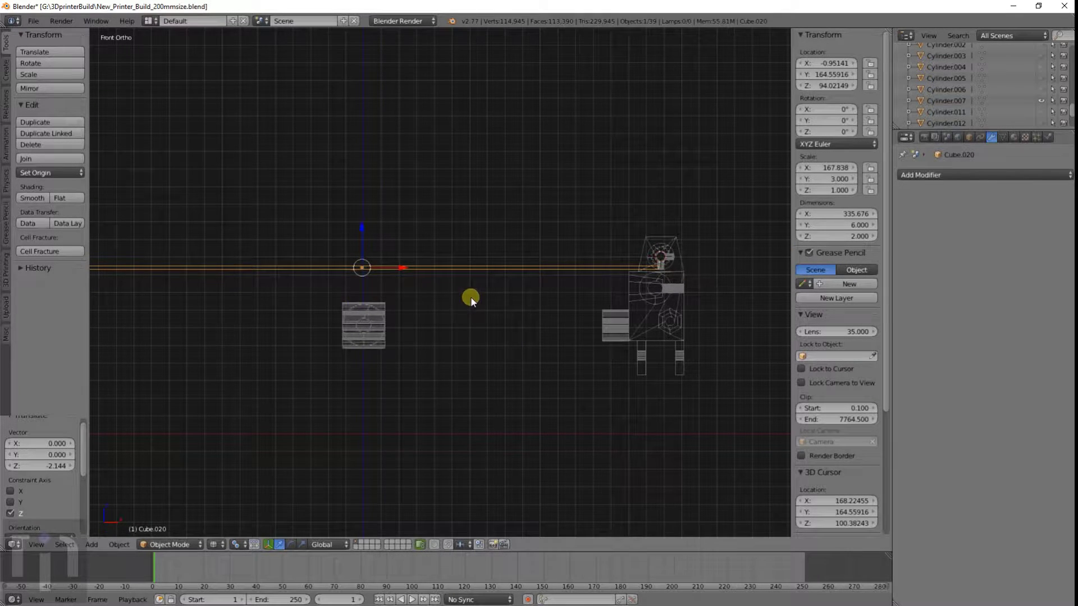
{"action": "middle_click_drag", "start_coordinate": [472, 296], "coordinate": [397, 356], "text": "shift"}
{"action": "middle_click_drag", "start_coordinate": [467, 358], "coordinate": [382, 341], "text": "shift"}
{"action": "scroll", "coordinate": [383, 341], "scroll_direction": "up", "scroll_amount": 5}
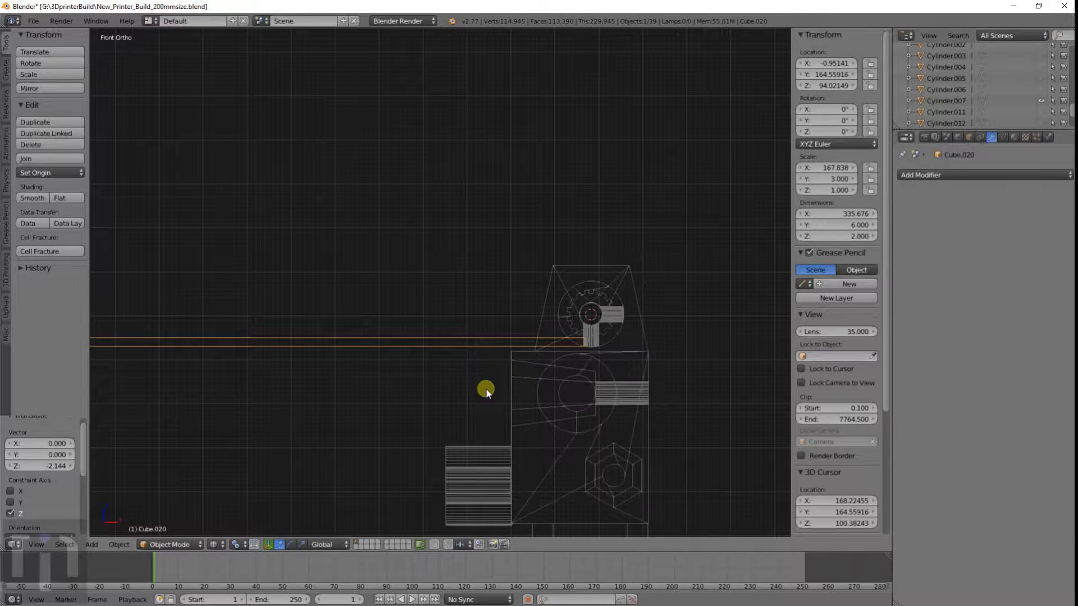
{"action": "middle_click_drag", "start_coordinate": [479, 374], "coordinate": [379, 348], "text": "shift"}
{"action": "scroll", "coordinate": [380, 348], "scroll_direction": "up", "scroll_amount": 1}
{"action": "scroll", "coordinate": [379, 348], "scroll_direction": "up", "scroll_amount": 1}
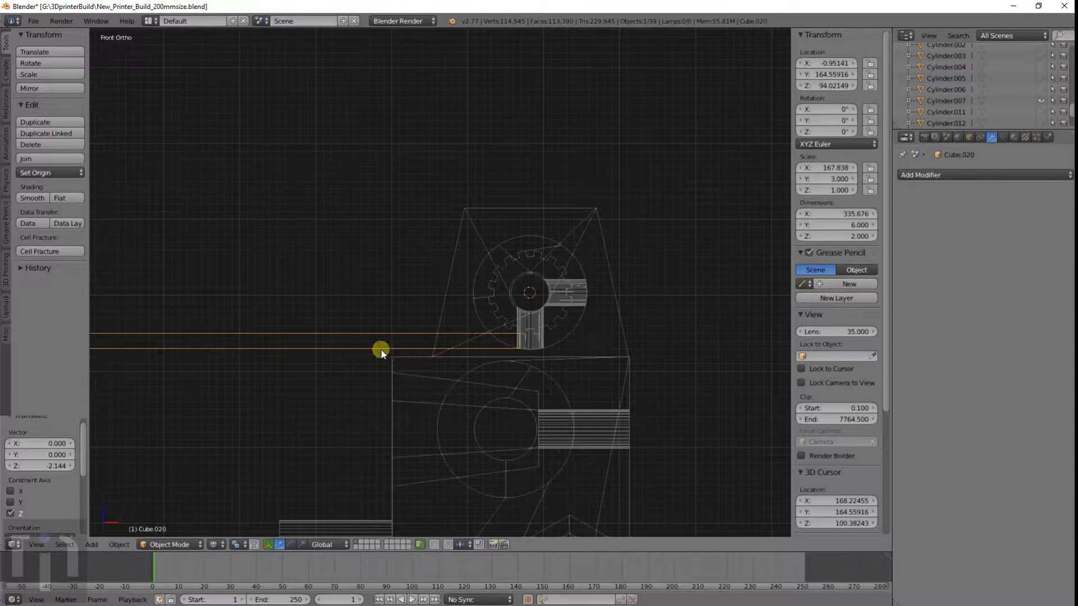
{"action": "key", "text": "shift+d"}
{"action": "key", "text": "z"}
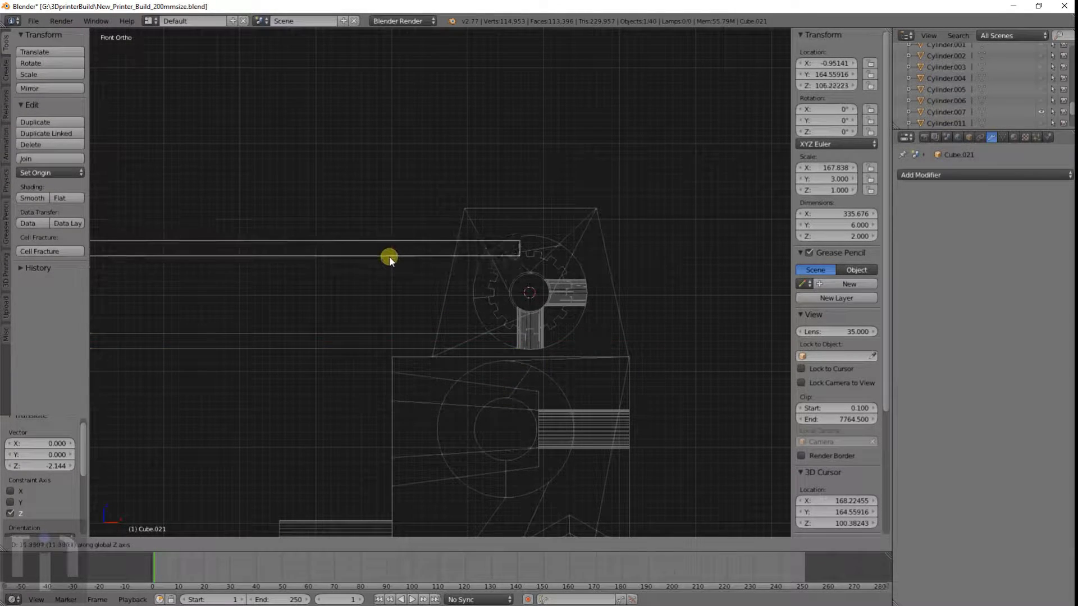
{"action": "left_click", "coordinate": [390, 259]}
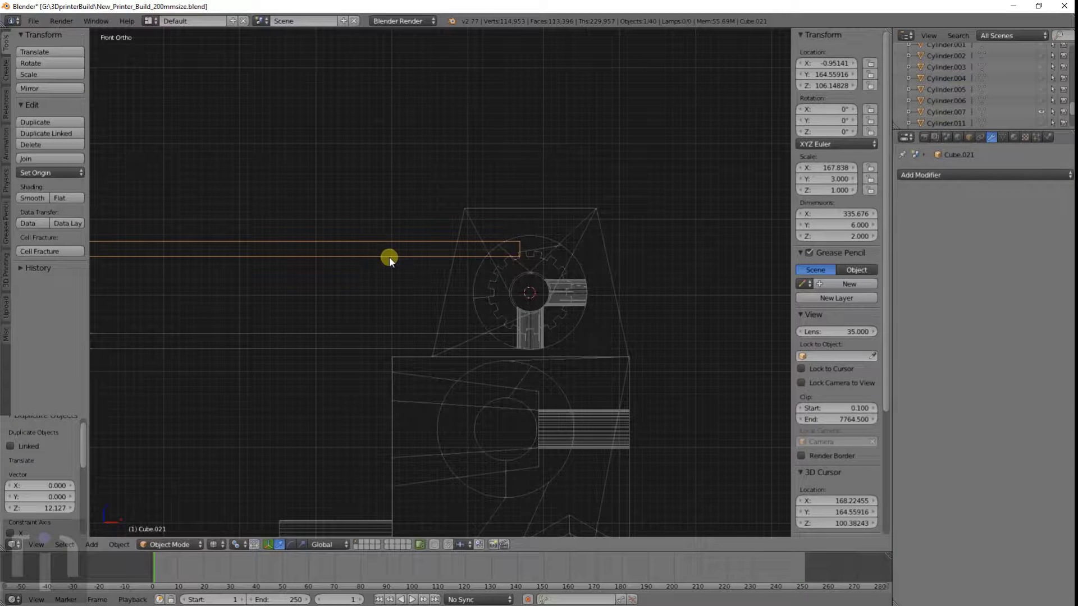
Step: Select the sliding block beneath the belts and frame it in solid shading
{"action": "scroll", "coordinate": [328, 352], "scroll_direction": "down", "scroll_amount": 4}
{"action": "middle_click_drag", "start_coordinate": [238, 375], "coordinate": [638, 346], "text": "shift"}
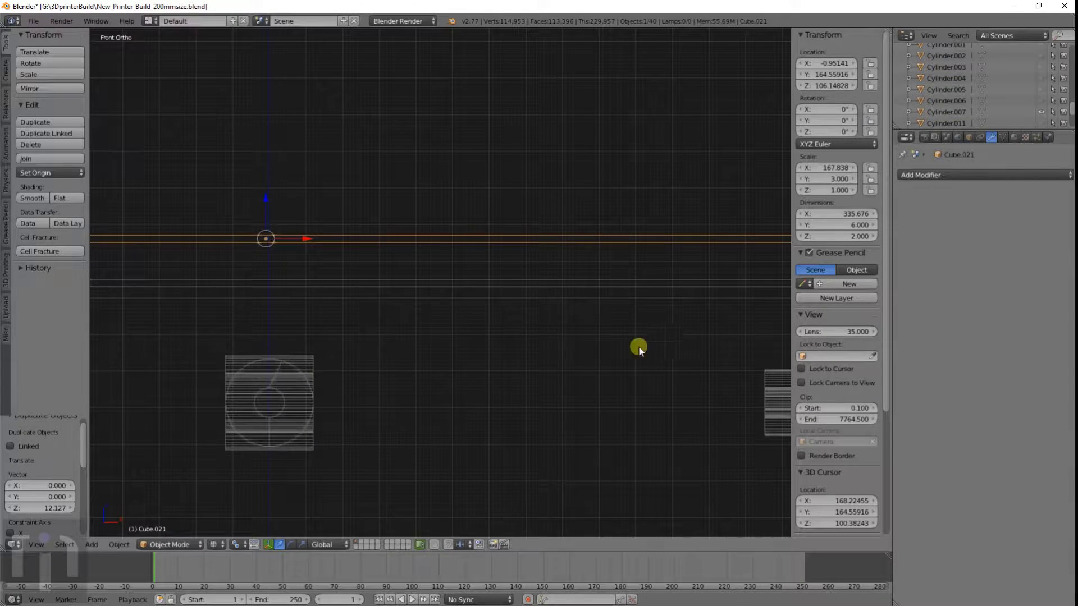
{"action": "scroll", "coordinate": [370, 336], "scroll_direction": "down", "scroll_amount": 1}
{"action": "middle_click_drag", "start_coordinate": [362, 336], "coordinate": [558, 301], "text": "shift"}
{"action": "left_click", "coordinate": [590, 301]}
{"action": "key", "text": "KP_7"}
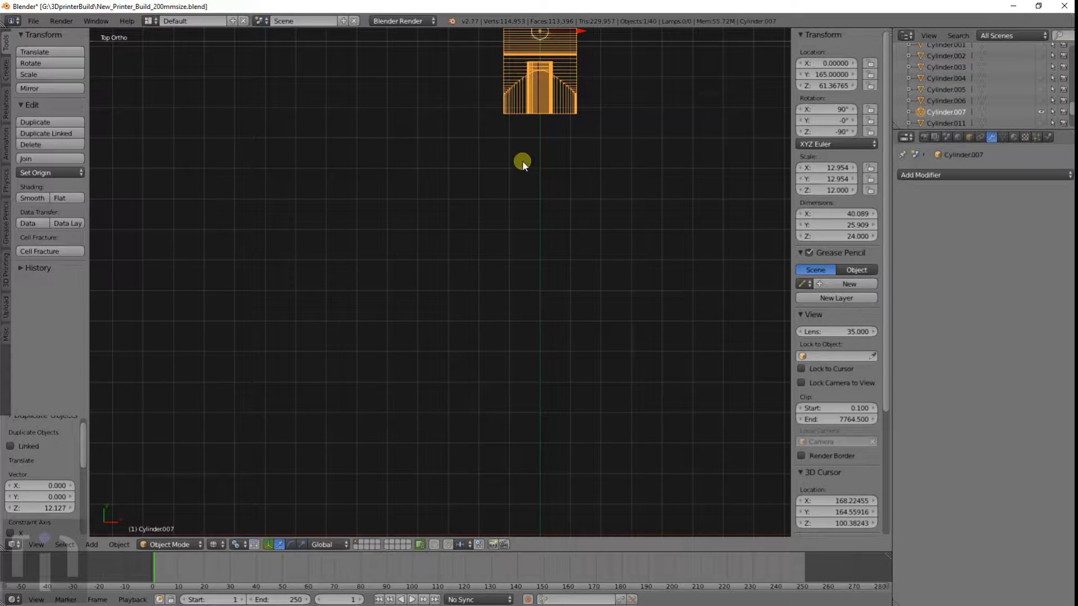
{"action": "middle_click_drag", "start_coordinate": [522, 160], "coordinate": [571, 250]}
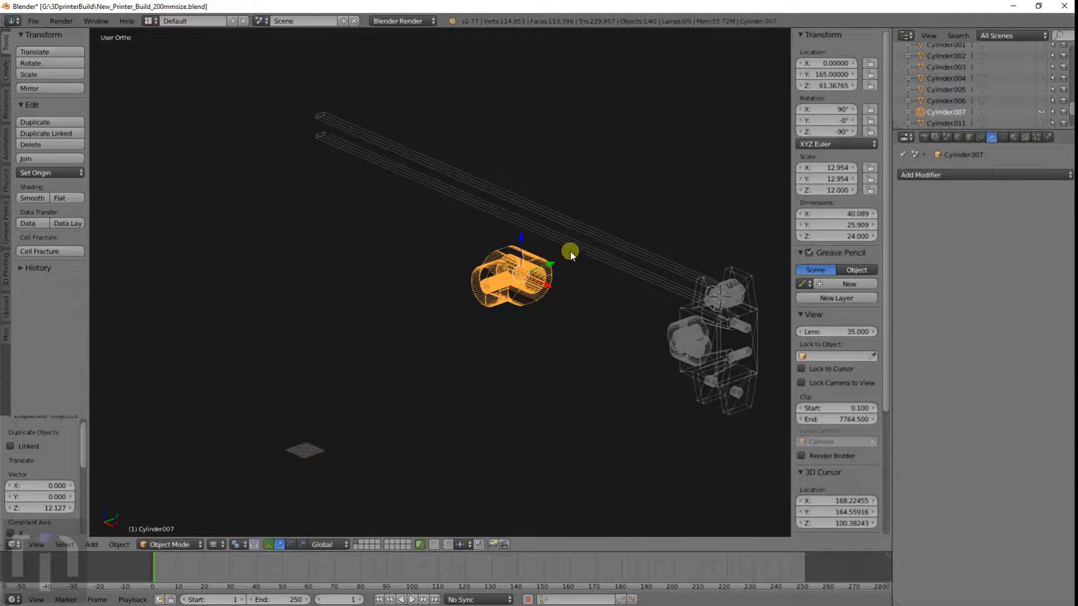
{"action": "key", "text": "KP_Decimal"}
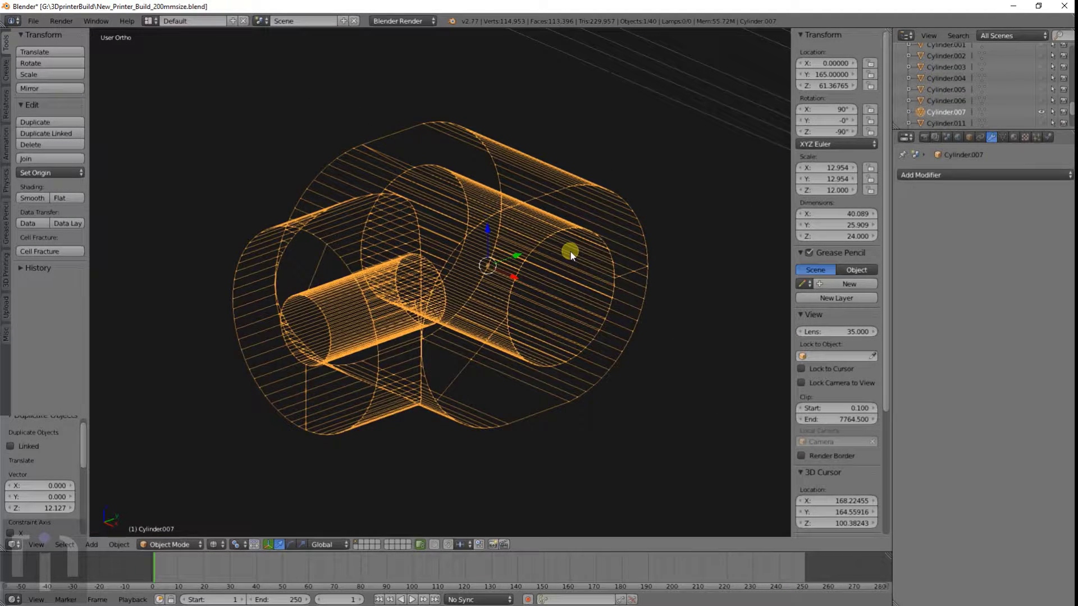
{"action": "key", "text": "z"}
{"action": "scroll", "coordinate": [570, 252], "scroll_direction": "down", "scroll_amount": 3}
{"action": "middle_click_drag", "start_coordinate": [564, 250], "coordinate": [649, 207]}
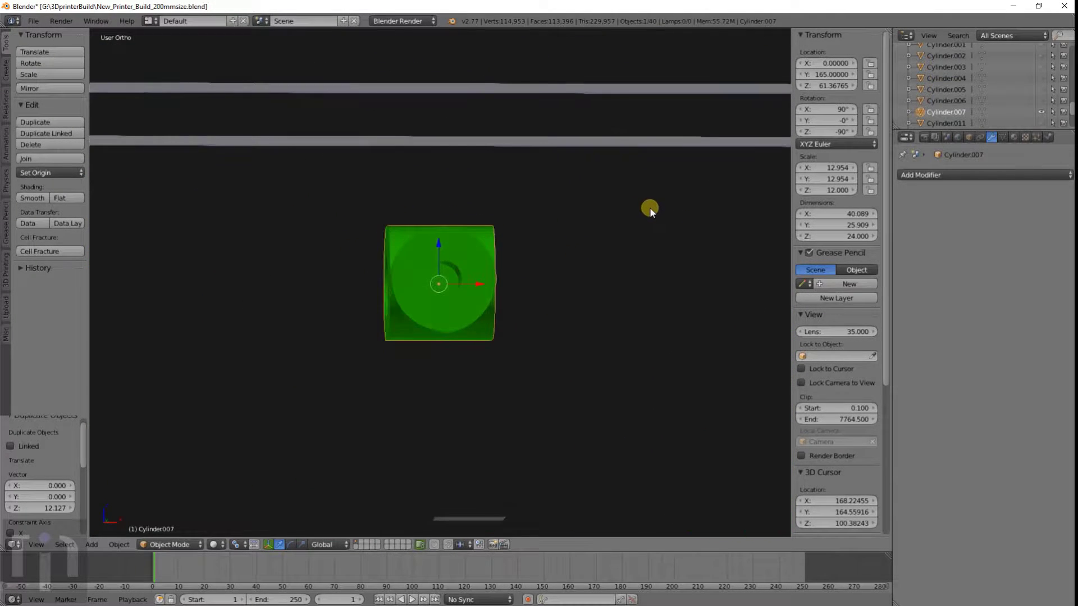
Step: Snap the 3D cursor to the selected sliding block
{"action": "key", "text": "shift+a"}
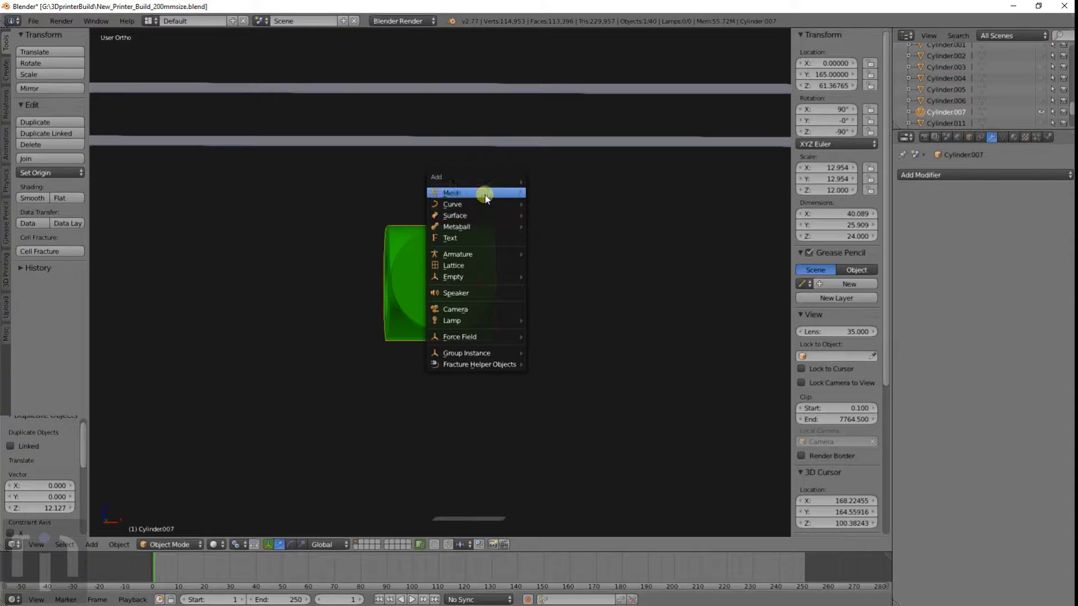
{"action": "mouse_move", "coordinate": [489, 194]}
{"action": "key", "text": "shift+s"}
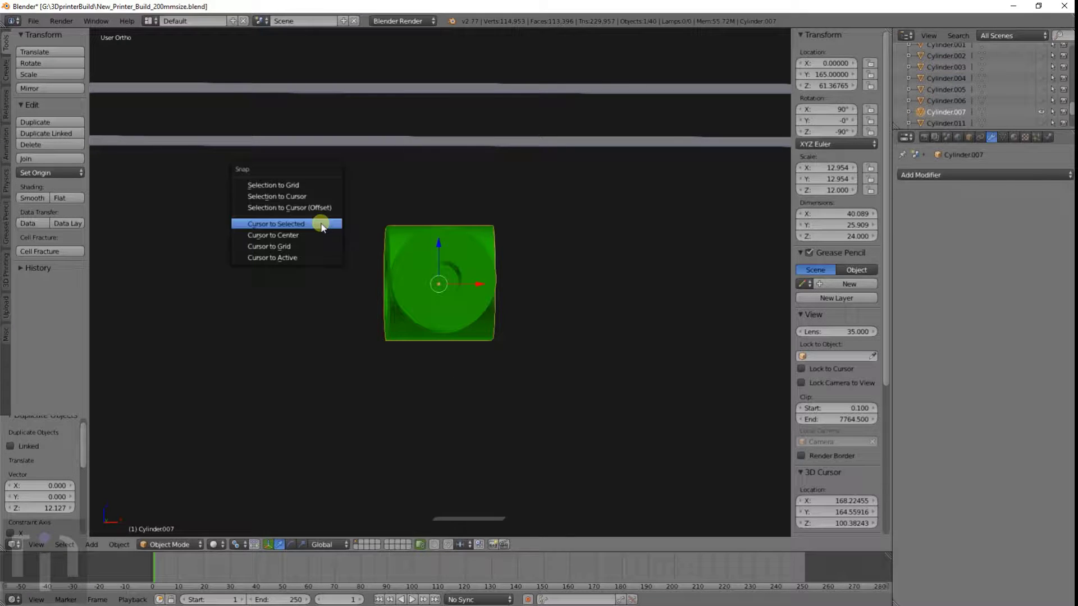
{"action": "left_click", "coordinate": [289, 223]}
Step: Add a cube at the 3D cursor and raise it about 20.7 units along Z above the sliding block
{"action": "key", "text": "shift+a"}
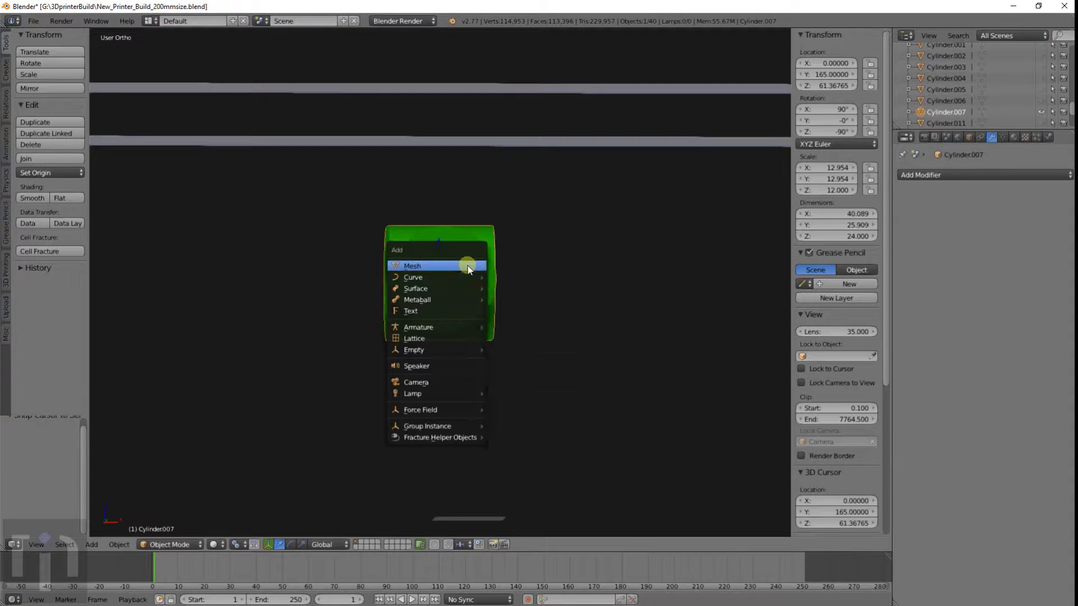
{"action": "mouse_move", "coordinate": [479, 267]}
{"action": "left_click", "coordinate": [510, 278]}
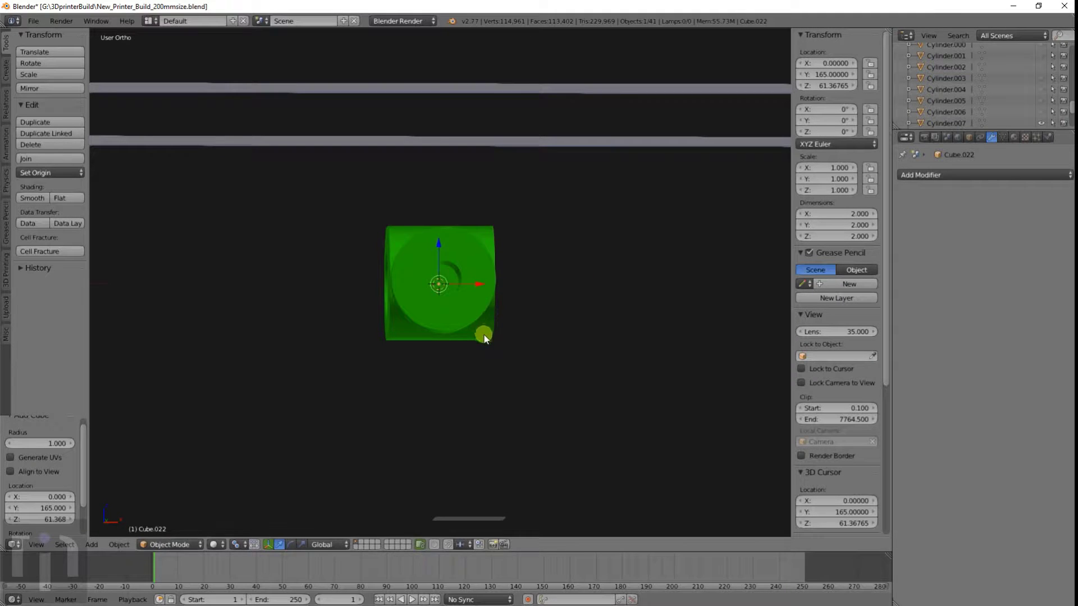
{"action": "key", "text": "g"}
{"action": "key", "text": "z"}
{"action": "left_click", "coordinate": [486, 256]}
Step: Scale the cube uniformly to about 25.5 units per side so it spans from the sliding block to the lower belt
{"action": "key", "text": "s"}
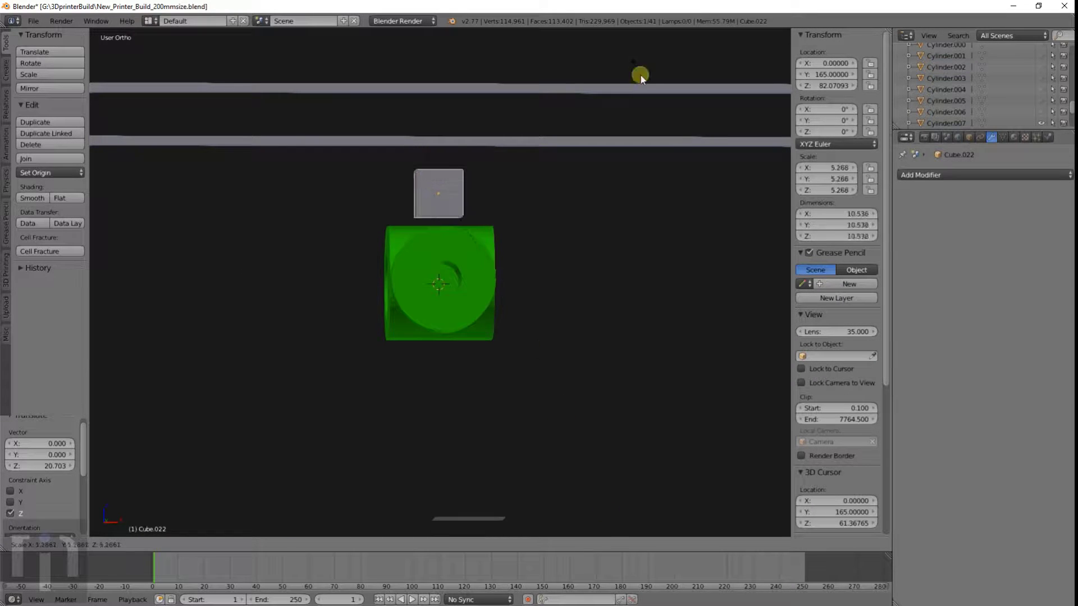
{"action": "left_click", "coordinate": [721, 251]}
{"action": "key", "text": "KP_1"}
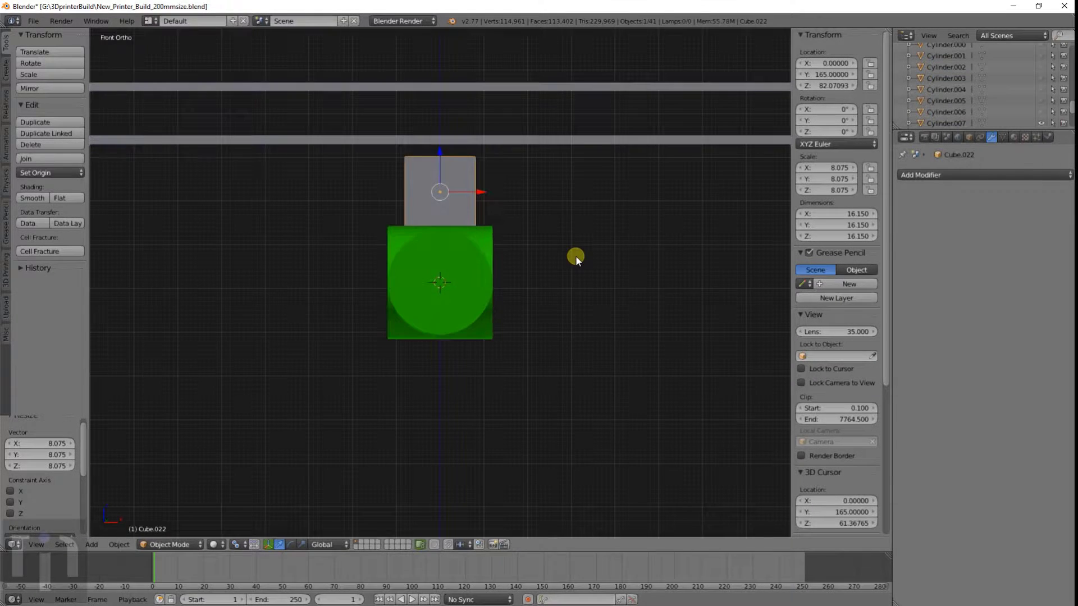
{"action": "middle_click_drag", "start_coordinate": [477, 168], "coordinate": [499, 337], "text": "shift"}
{"action": "scroll", "coordinate": [484, 311], "scroll_direction": "up", "scroll_amount": 2}
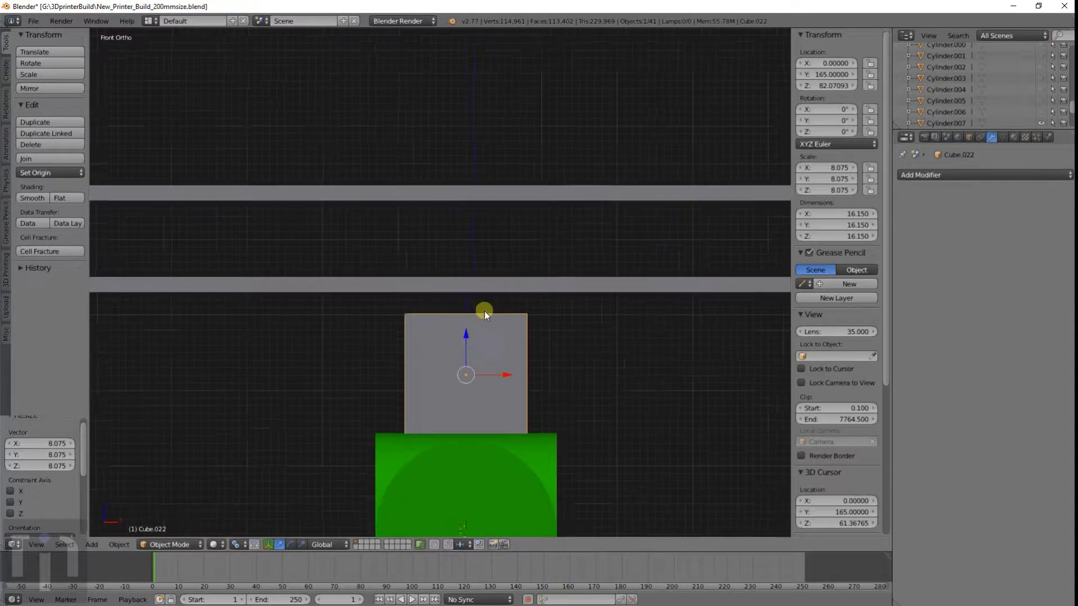
{"action": "scroll", "coordinate": [484, 311], "scroll_direction": "up", "scroll_amount": 2}
{"action": "middle_click_drag", "start_coordinate": [480, 392], "coordinate": [471, 219], "text": "shift"}
{"action": "key", "text": "s"}
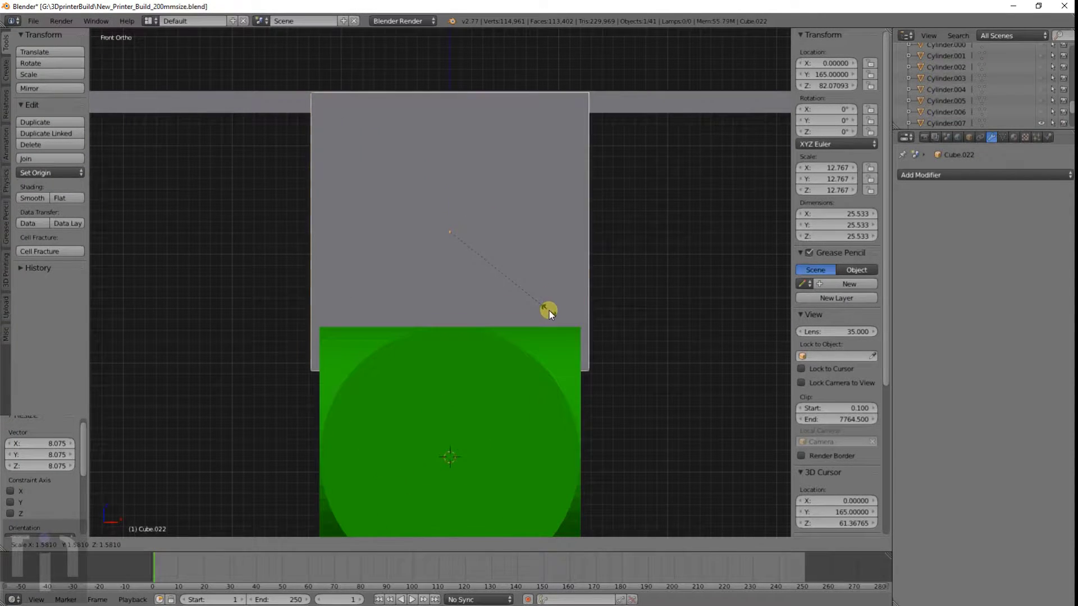
{"action": "left_click", "coordinate": [549, 311]}
{"action": "scroll", "coordinate": [481, 253], "scroll_direction": "down", "scroll_amount": 3}
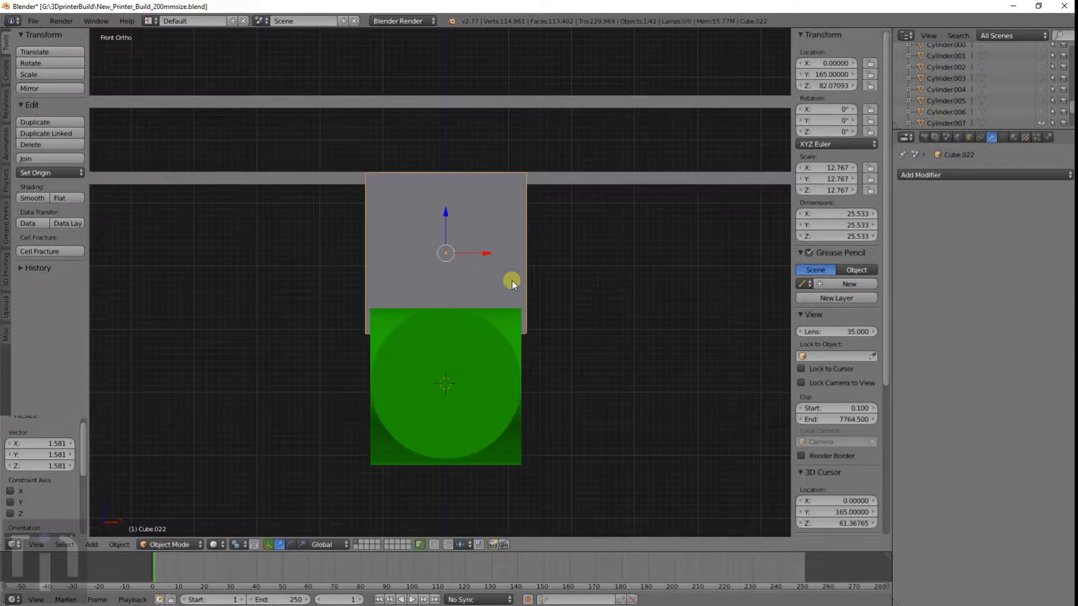
Step: Show the scene in wireframe and scale the cube along X to about 13.3 units wide
{"action": "key", "text": "z"}
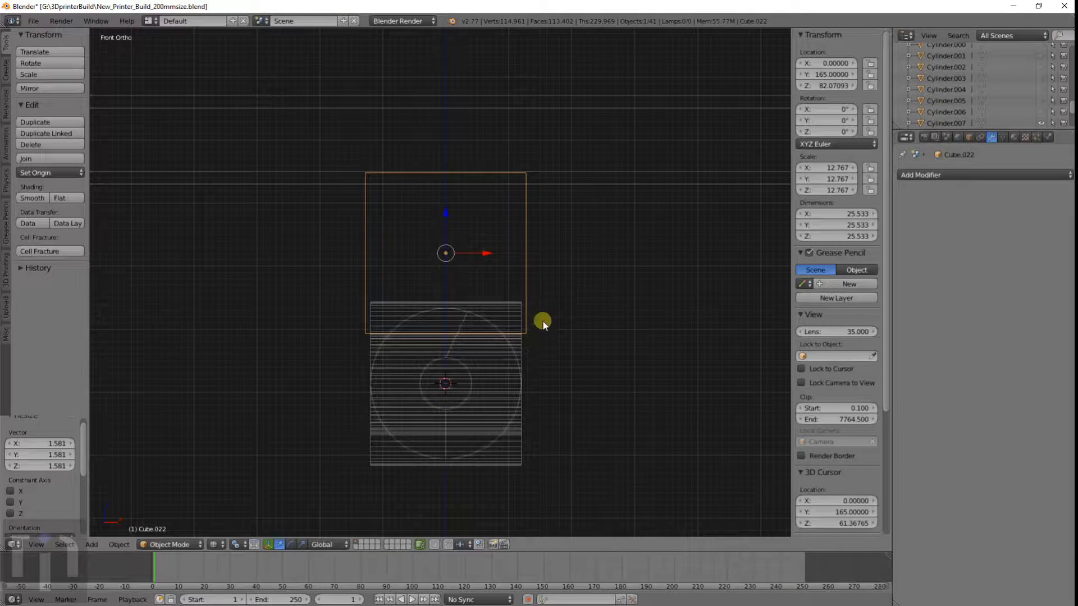
{"action": "key", "text": "s"}
{"action": "key", "text": "x"}
{"action": "left_click", "coordinate": [488, 299]}
{"action": "scroll", "coordinate": [487, 299], "scroll_direction": "up", "scroll_amount": 4}
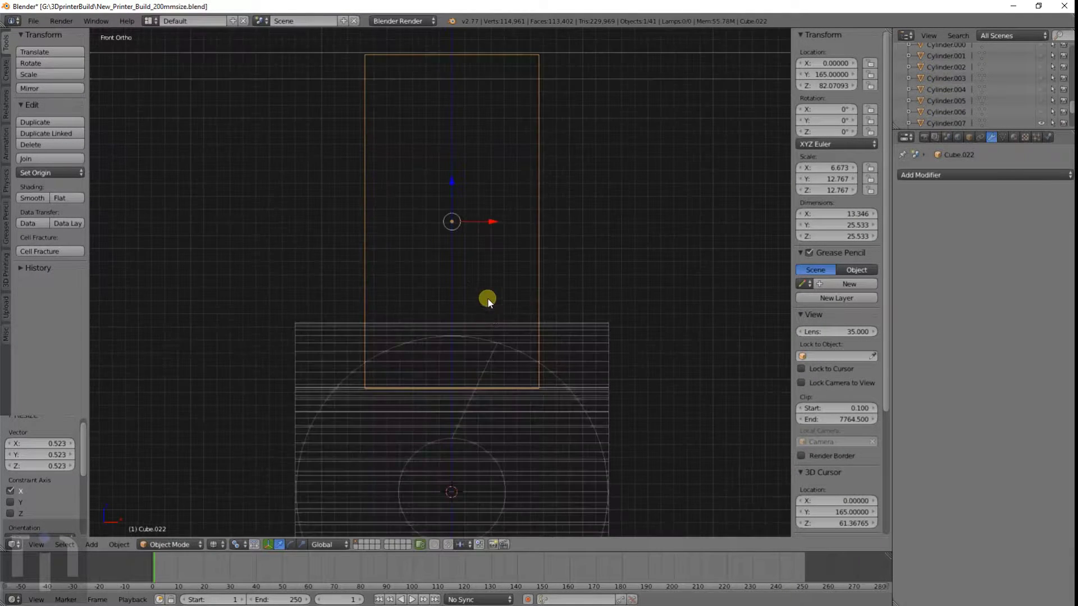
Step: Scale the cube along Z to about 21.9 units high
{"action": "key", "text": "s"}
{"action": "right_click", "coordinate": [486, 305]}
{"action": "key", "text": "s"}
{"action": "key", "text": "z"}
{"action": "left_click", "coordinate": [515, 392]}
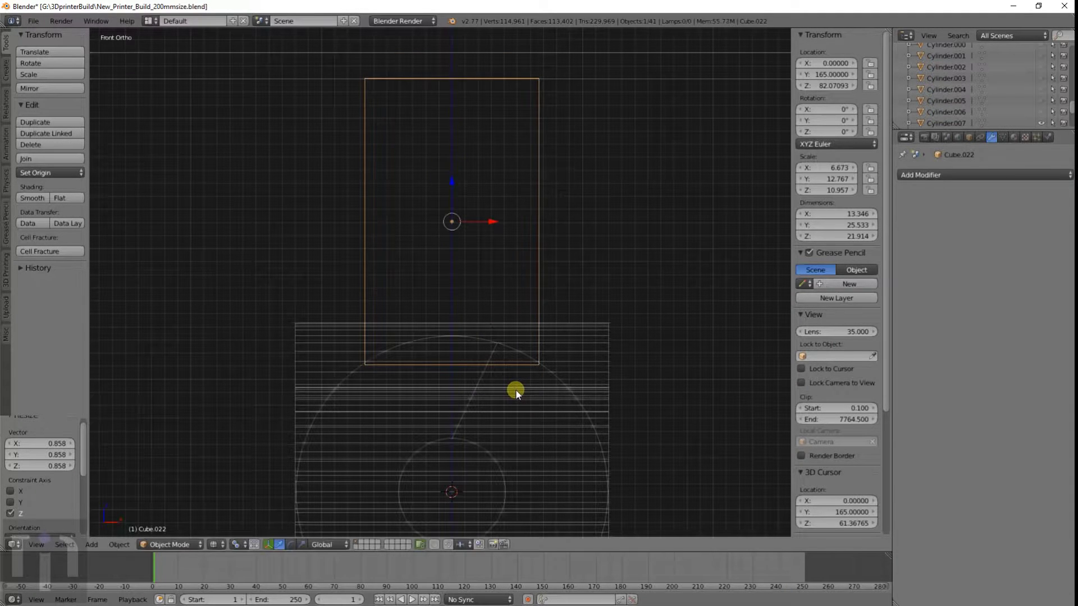
Step: Raise the cube's bottom vertices about 3.2 units along Z so they meet the top of the sliding block
{"action": "key", "text": "Tab"}
{"action": "key", "text": "a"}
{"action": "key", "text": "b"}
{"action": "left_click_drag", "start_coordinate": [366, 346], "coordinate": [549, 408]}
{"action": "key", "text": "b"}
{"action": "left_click_drag", "start_coordinate": [344, 346], "coordinate": [520, 409]}
{"action": "key", "text": "g"}
{"action": "key", "text": "z"}
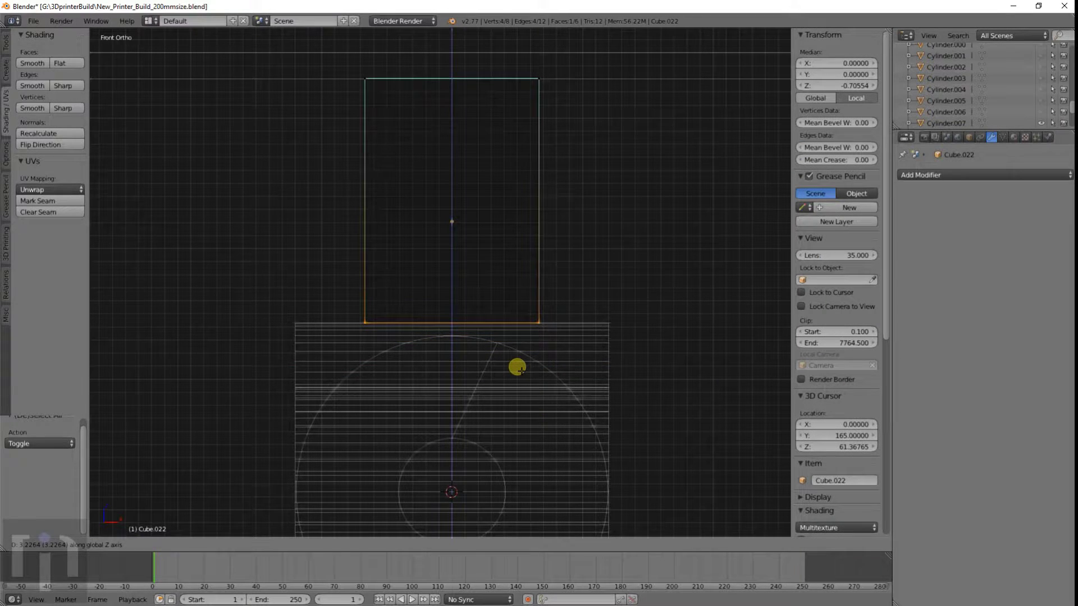
{"action": "left_click", "coordinate": [517, 367]}
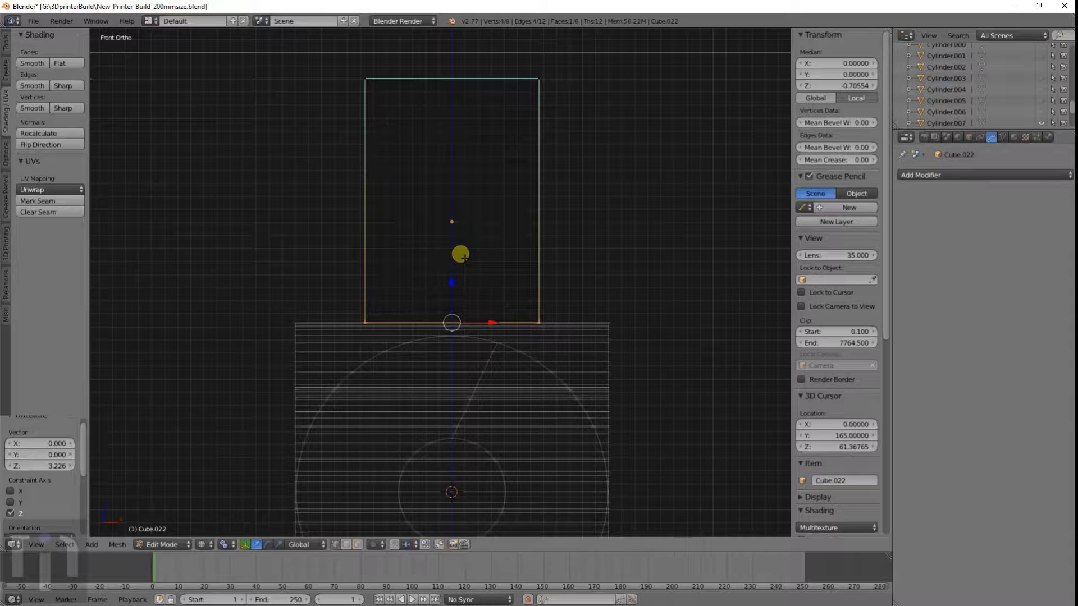
{"action": "key", "text": "Tab"}
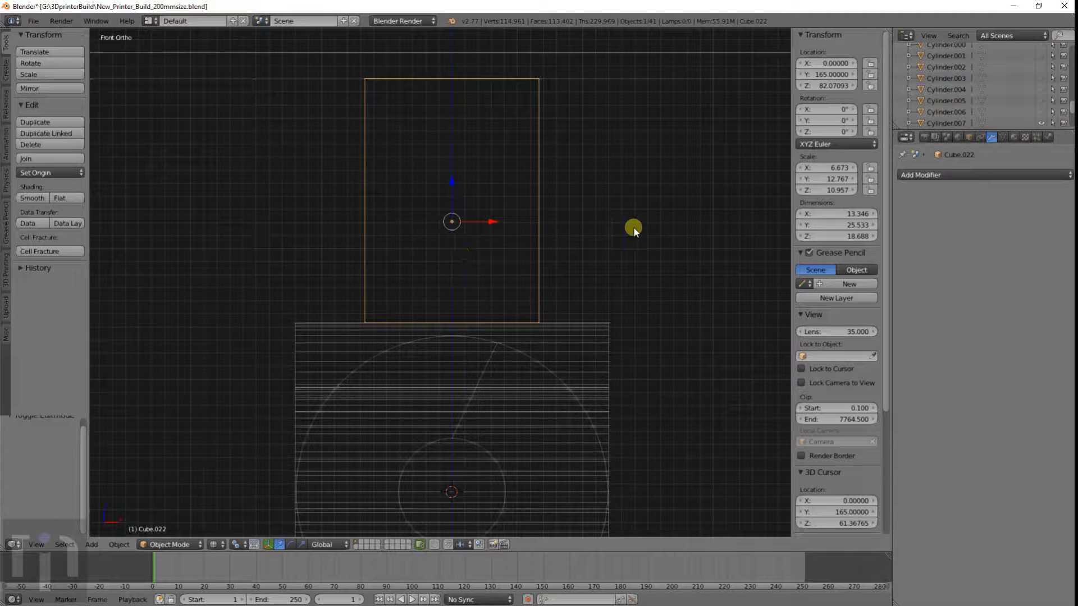
Step: Scale the cube along Y to about 10.6 units deep
{"action": "middle_click_drag", "start_coordinate": [517, 217], "coordinate": [520, 355], "text": "shift"}
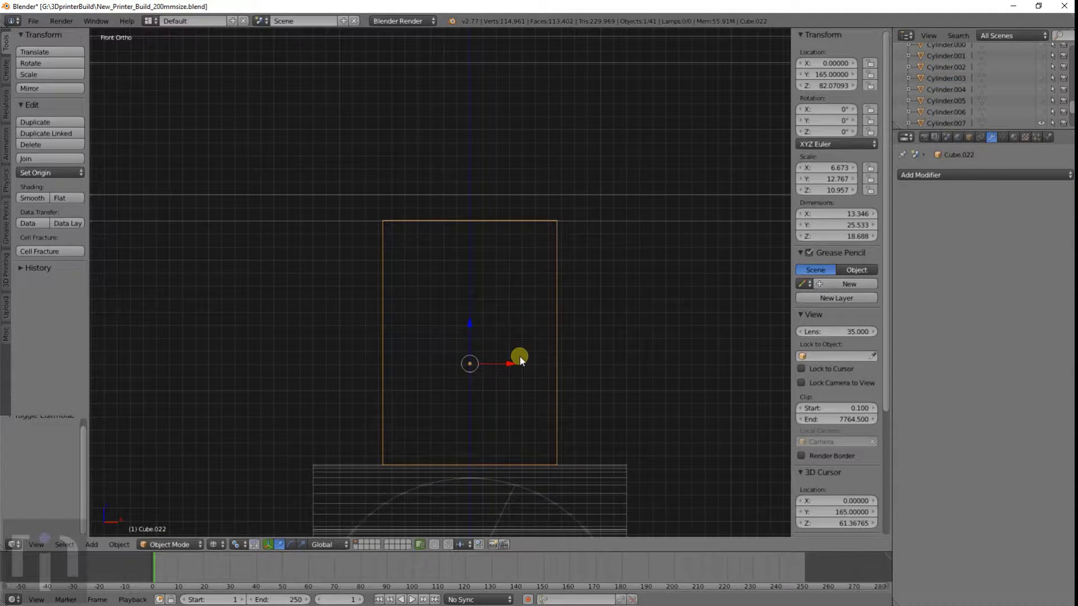
{"action": "scroll", "coordinate": [520, 355], "scroll_direction": "down", "scroll_amount": 2}
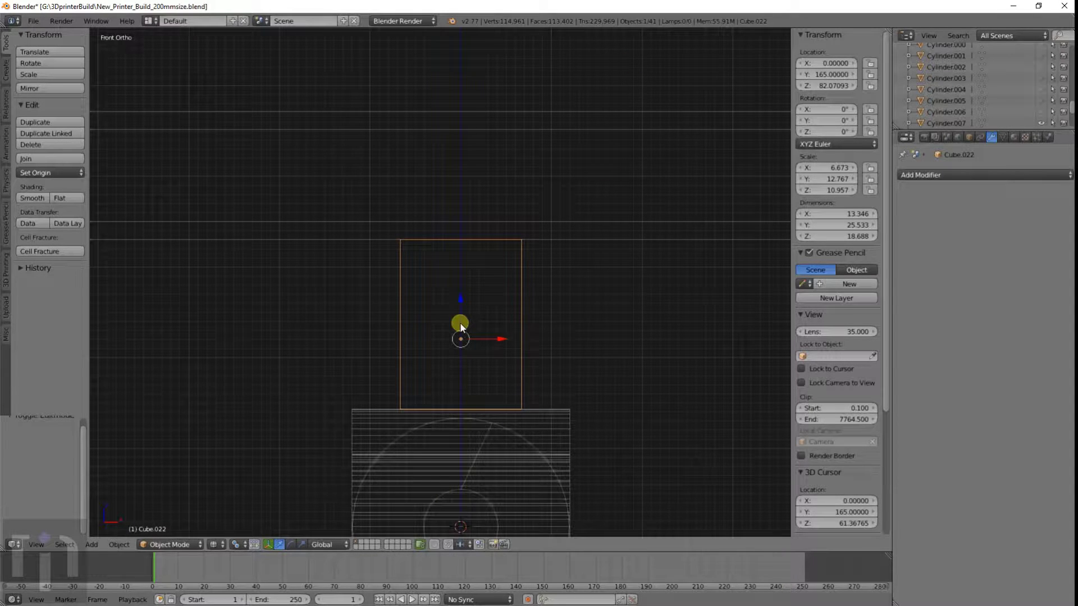
{"action": "scroll", "coordinate": [504, 304], "scroll_direction": "down", "scroll_amount": 1}
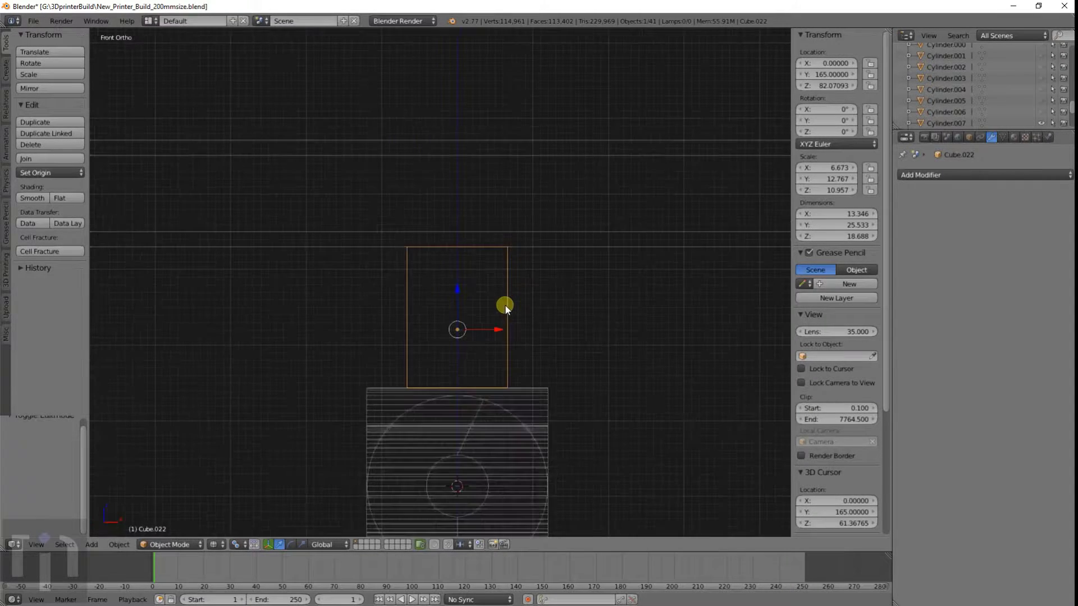
{"action": "middle_click_drag", "start_coordinate": [515, 313], "coordinate": [392, 351]}
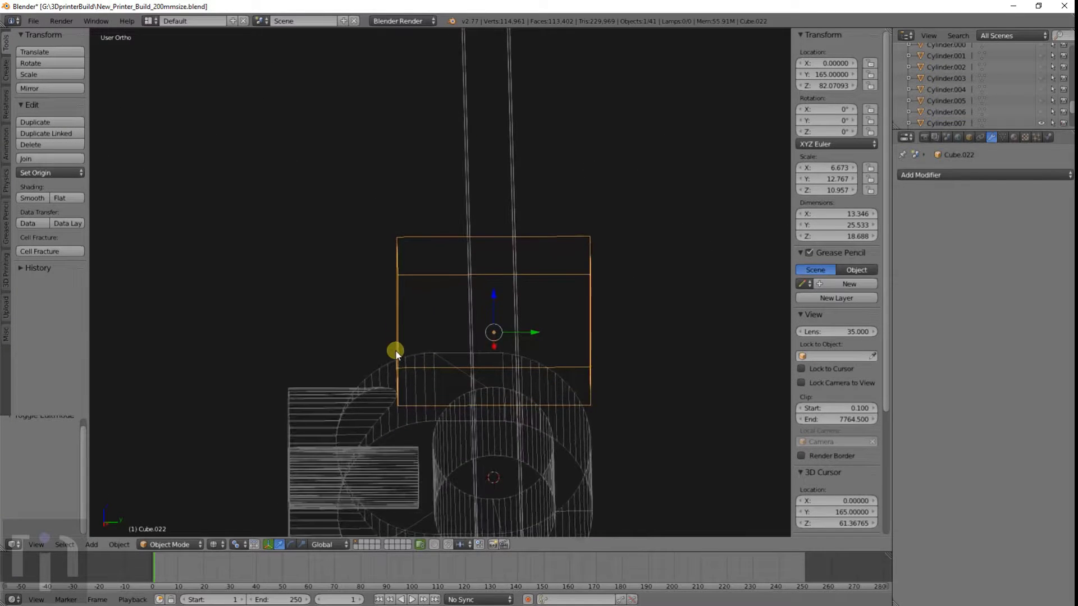
{"action": "key", "text": "s"}
{"action": "key", "text": "y"}
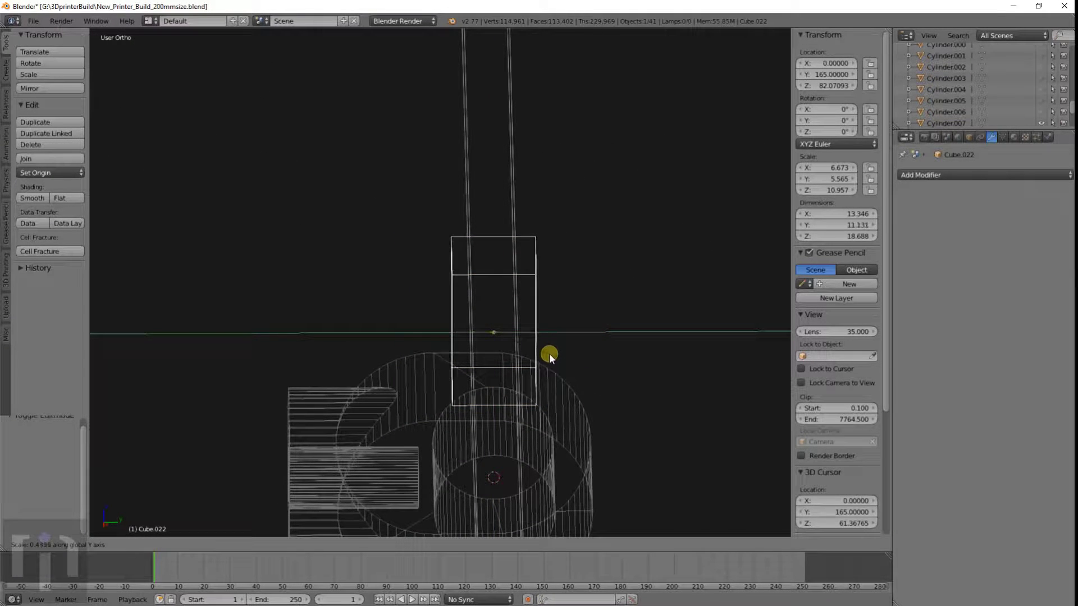
{"action": "left_click", "coordinate": [545, 352]}
Step: Examine in solid shading how the narrowed block sits between the sliding block and the lower belt
{"action": "mouse_move", "coordinate": [545, 352]}
{"action": "middle_mouse_down"}
{"action": "mouse_move", "coordinate": [525, 399]}
{"action": "mouse_move", "coordinate": [631, 397]}
{"action": "mouse_move", "coordinate": [575, 396]}
{"action": "middle_mouse_up"}
{"action": "key", "text": "z"}
{"action": "scroll", "coordinate": [526, 398], "scroll_direction": "up", "scroll_amount": 5}
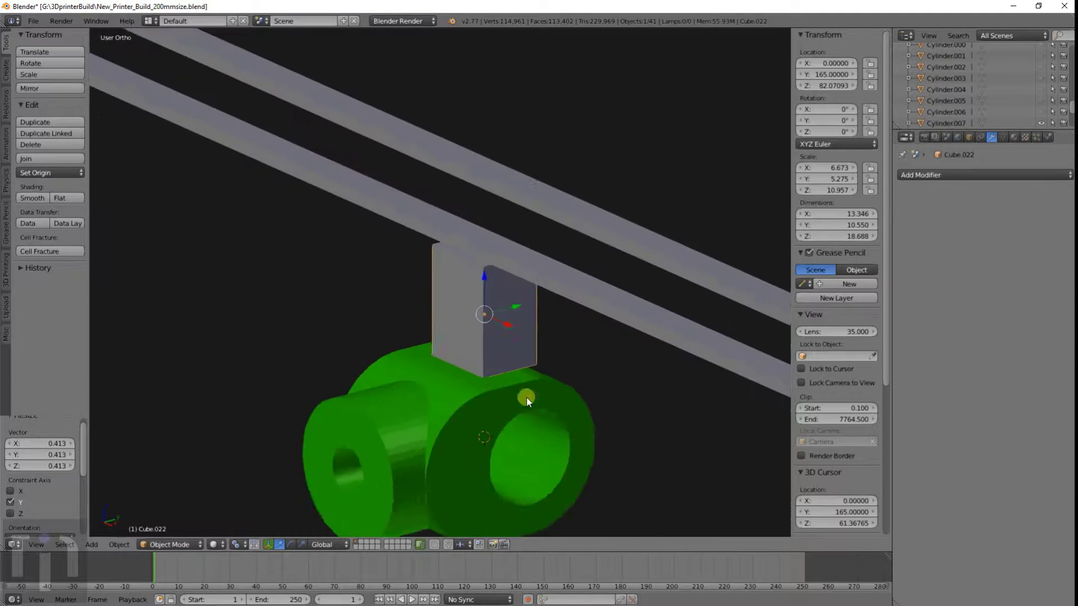
{"action": "middle_click_drag", "start_coordinate": [544, 441], "coordinate": [531, 358]}
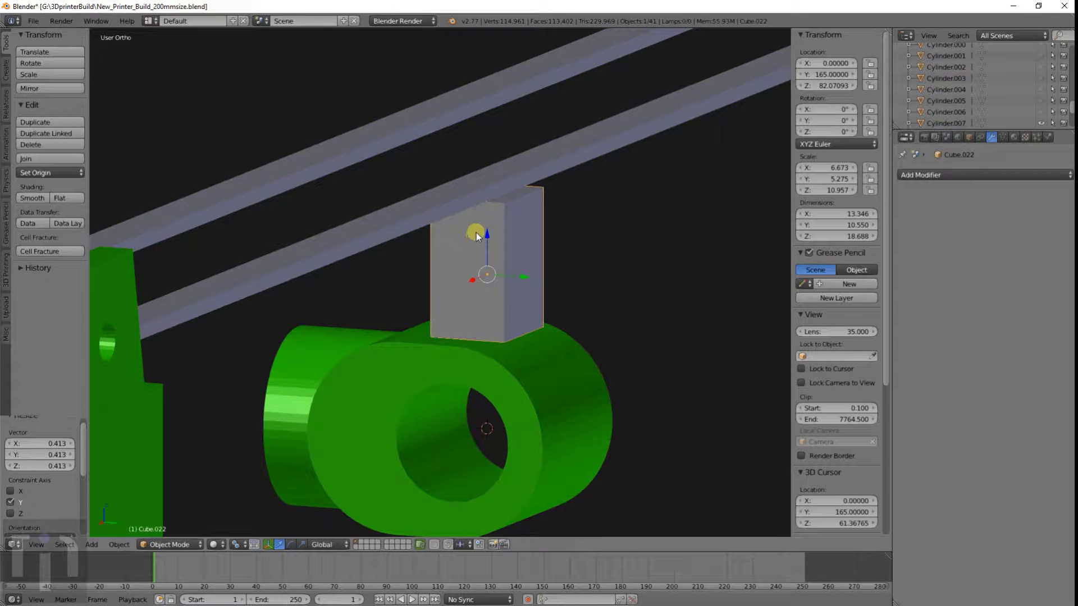
{"action": "scroll", "coordinate": [485, 301], "scroll_direction": "down", "scroll_amount": 3}
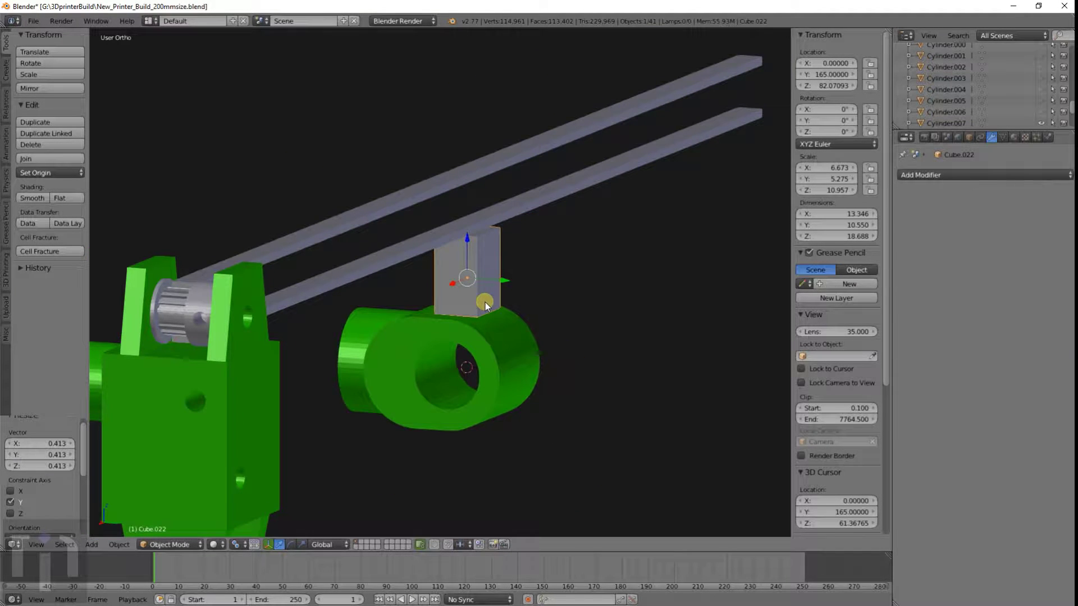
{"action": "key", "text": "KP_1"}
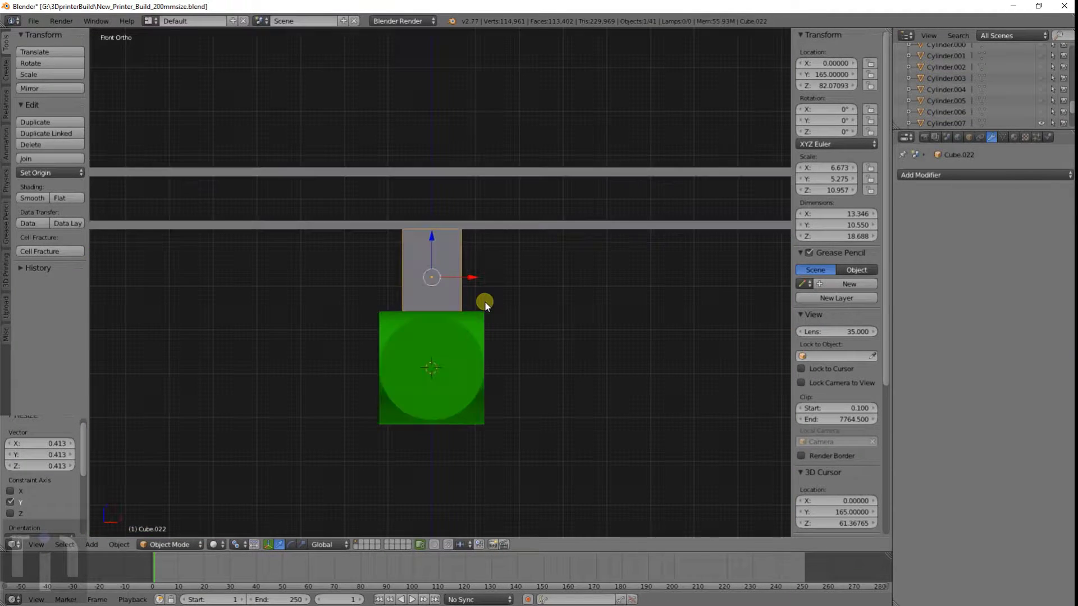
{"action": "key", "text": "KP_3"}
{"action": "key", "text": "KP_1"}
Step: In wireframe, lower the attachment block's bottom vertices about 2.7 units along Z so they sink into the sliding block
{"action": "key", "text": "z"}
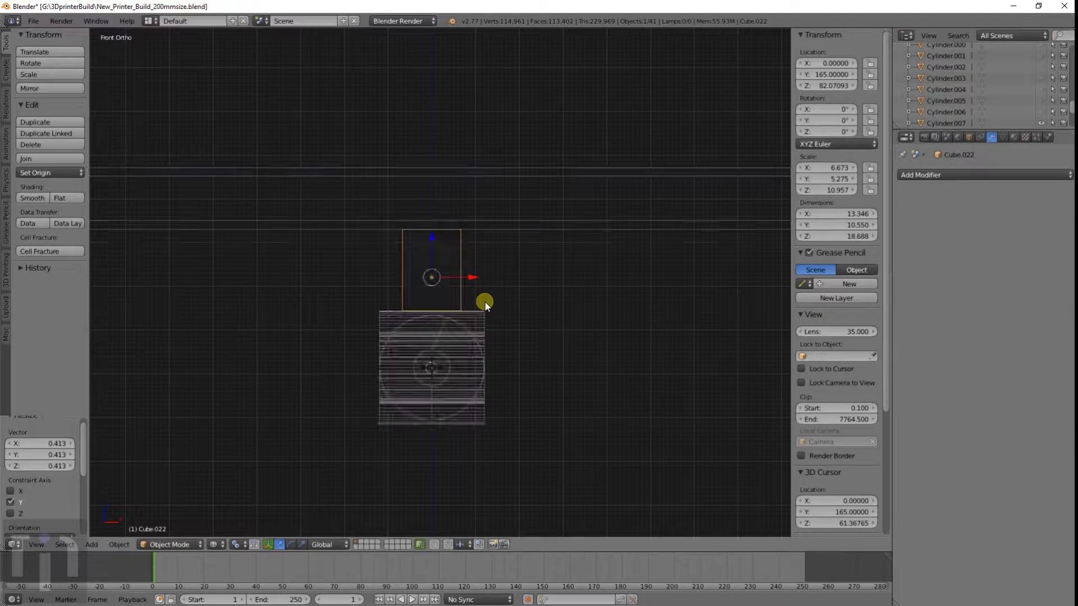
{"action": "scroll", "coordinate": [485, 302], "scroll_direction": "up", "scroll_amount": 6}
{"action": "middle_click_drag", "start_coordinate": [487, 315], "coordinate": [550, 318], "text": "shift"}
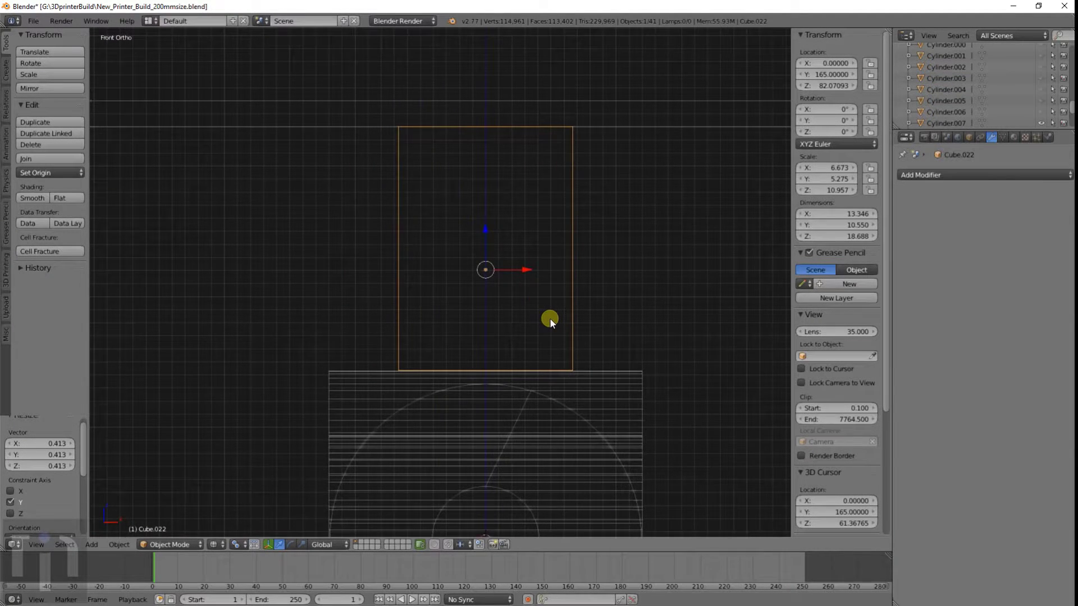
{"action": "scroll", "coordinate": [551, 317], "scroll_direction": "down", "scroll_amount": 2}
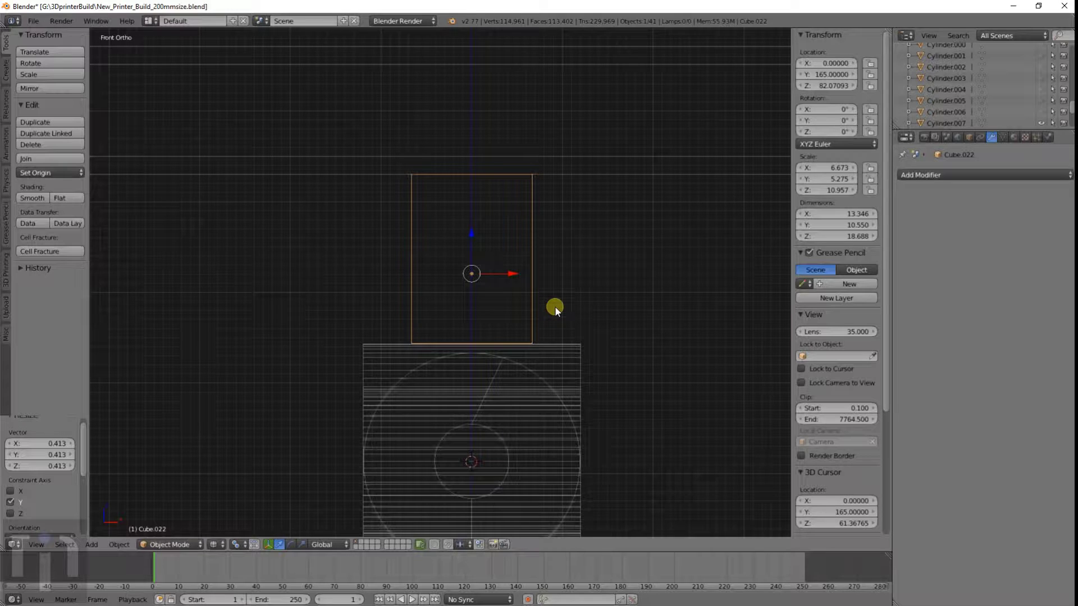
{"action": "key", "text": "Tab"}
{"action": "key", "text": "a"}
{"action": "key", "text": "b"}
{"action": "left_click_drag", "start_coordinate": [387, 324], "coordinate": [581, 345]}
{"action": "key", "text": "g"}
{"action": "key", "text": "z"}
{"action": "left_click", "coordinate": [580, 370]}
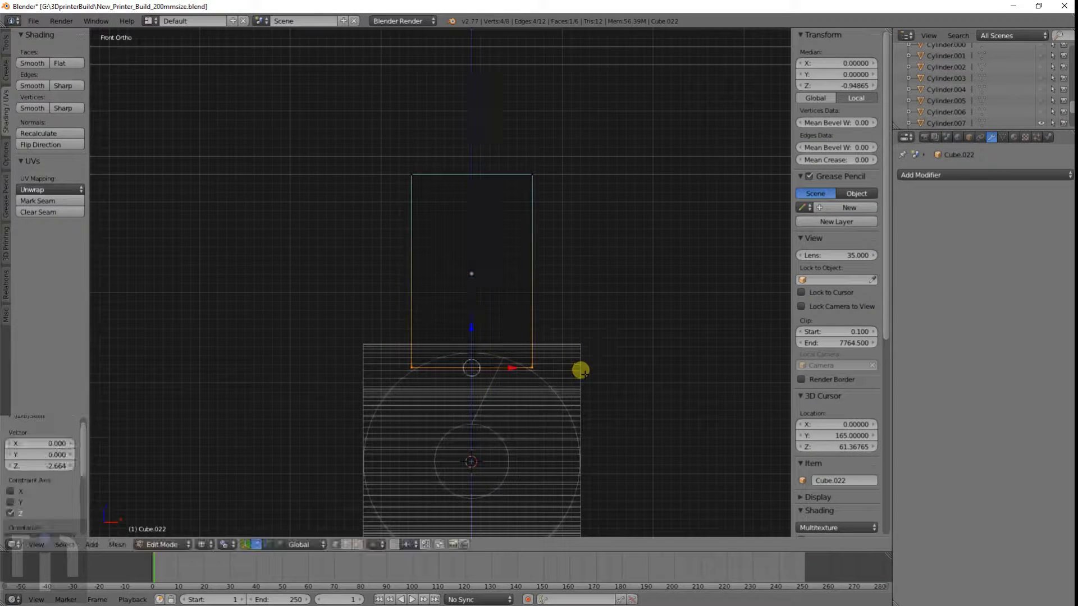
{"action": "key", "text": "KP_3"}
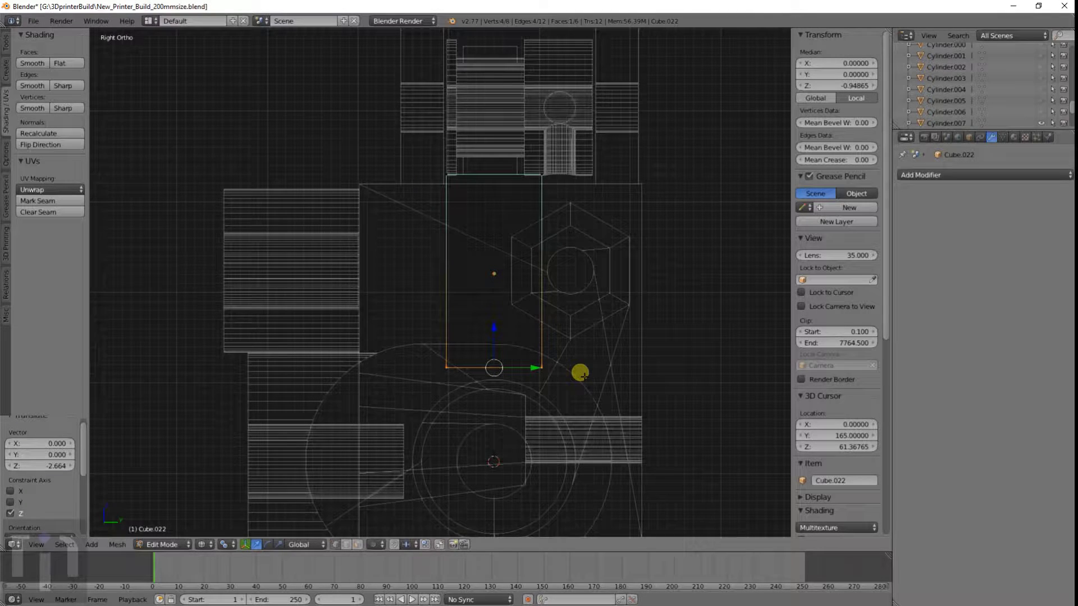
{"action": "middle_click_drag", "start_coordinate": [577, 373], "coordinate": [541, 281], "text": "shift"}
{"action": "scroll", "coordinate": [541, 281], "scroll_direction": "up", "scroll_amount": 3}
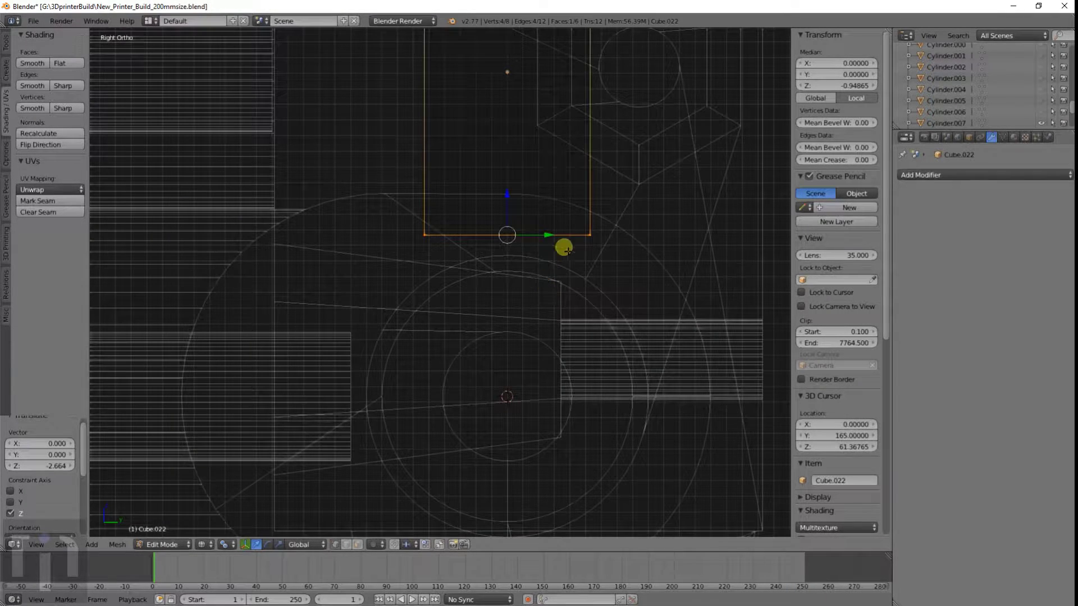
{"action": "key", "text": "Tab"}
Step: Inspect the overlap of the attachment block with the sliding block and its contact with the lower belt from several angles
{"action": "scroll", "coordinate": [588, 227], "scroll_direction": "down", "scroll_amount": 3}
{"action": "scroll", "coordinate": [548, 247], "scroll_direction": "up", "scroll_amount": 1, "text": "shift"}
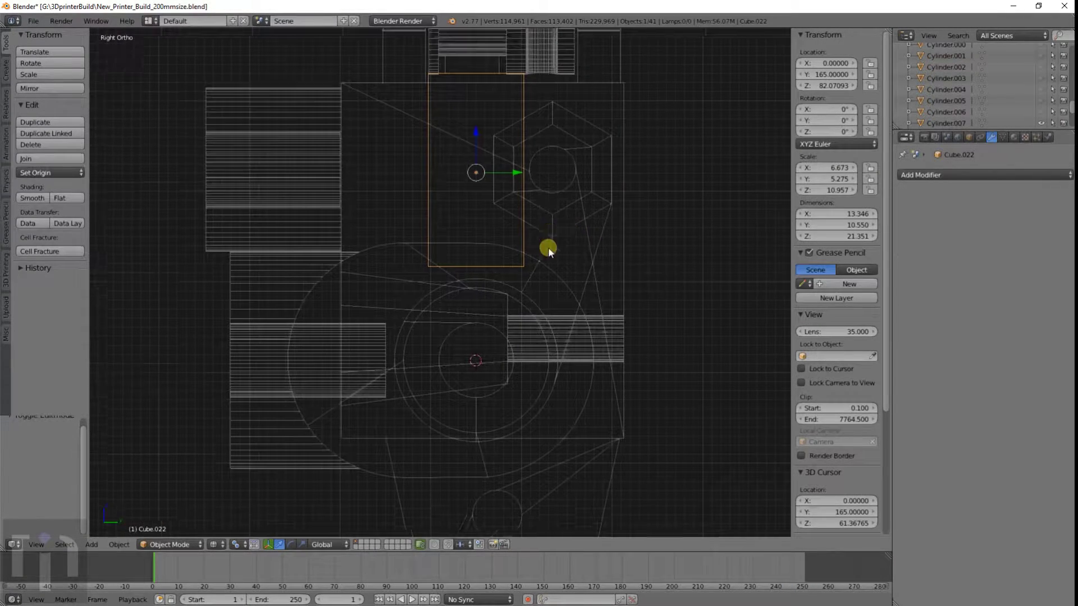
{"action": "middle_click_drag", "start_coordinate": [548, 247], "coordinate": [543, 293], "text": "shift"}
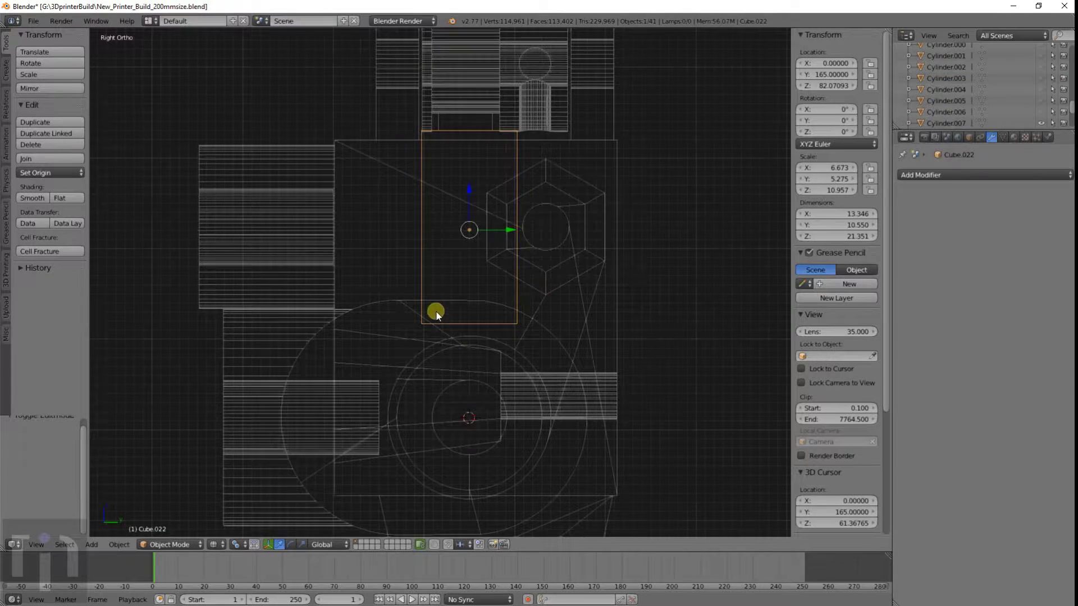
{"action": "middle_click_drag", "start_coordinate": [435, 312], "coordinate": [547, 355]}
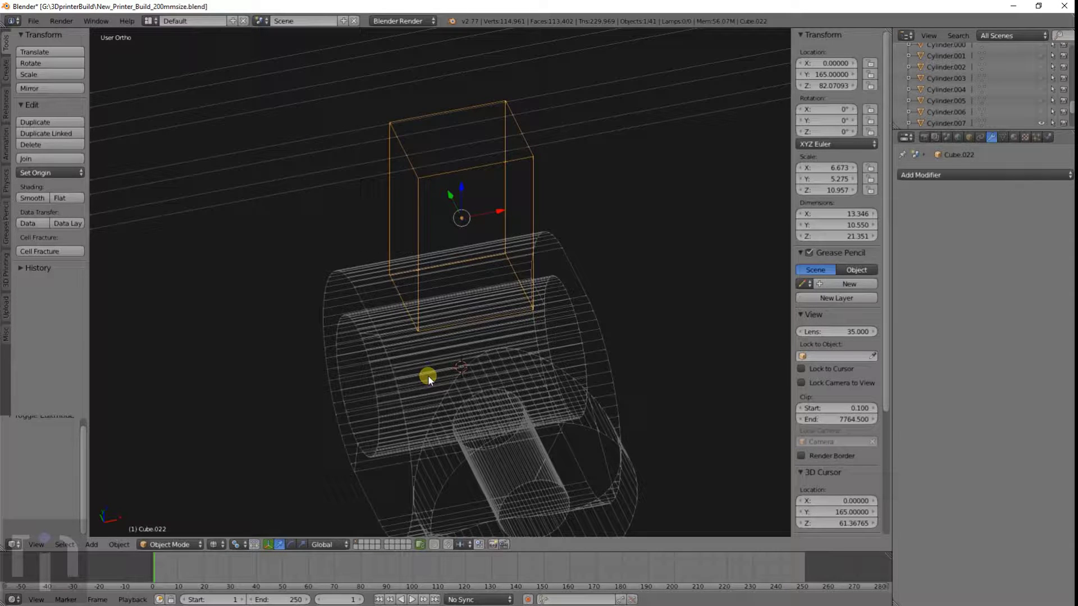
{"action": "scroll", "coordinate": [531, 249], "scroll_direction": "up", "scroll_amount": 3}
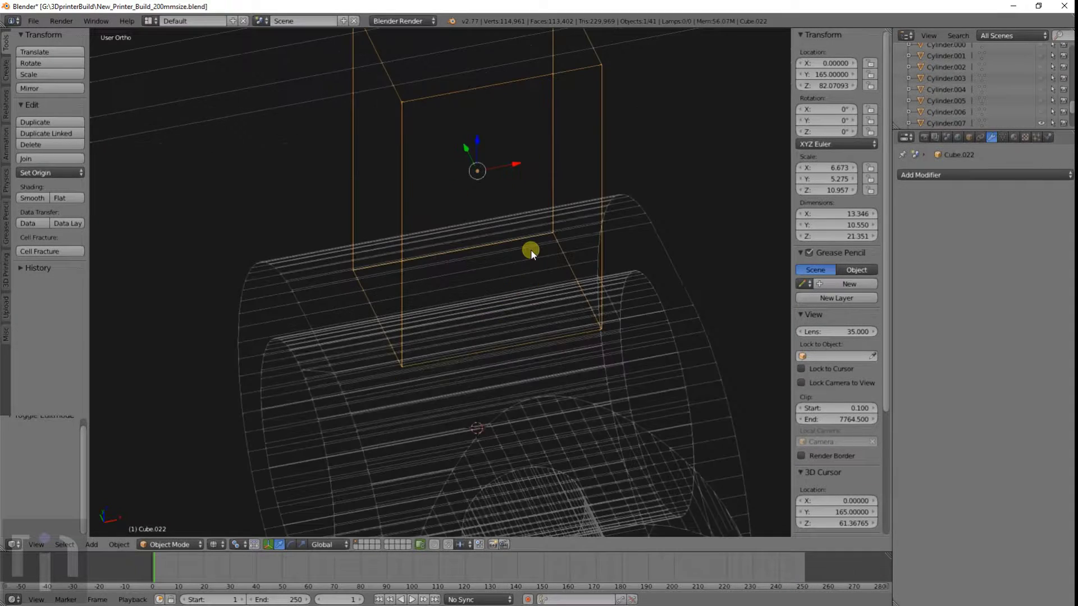
{"action": "scroll", "coordinate": [530, 249], "scroll_direction": "down", "scroll_amount": 4}
{"action": "middle_click_drag", "start_coordinate": [530, 249], "coordinate": [544, 223]}
{"action": "scroll", "coordinate": [471, 375], "scroll_direction": "up", "scroll_amount": 3}
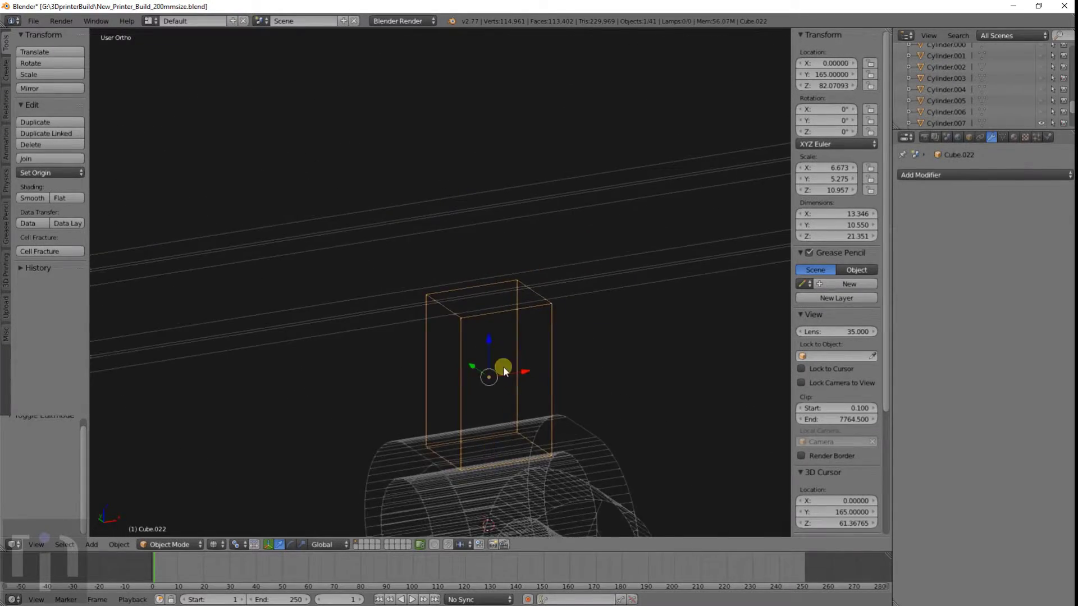
{"action": "middle_click_drag", "start_coordinate": [503, 366], "coordinate": [483, 350]}
{"action": "scroll", "coordinate": [489, 328], "scroll_direction": "up", "scroll_amount": 2}
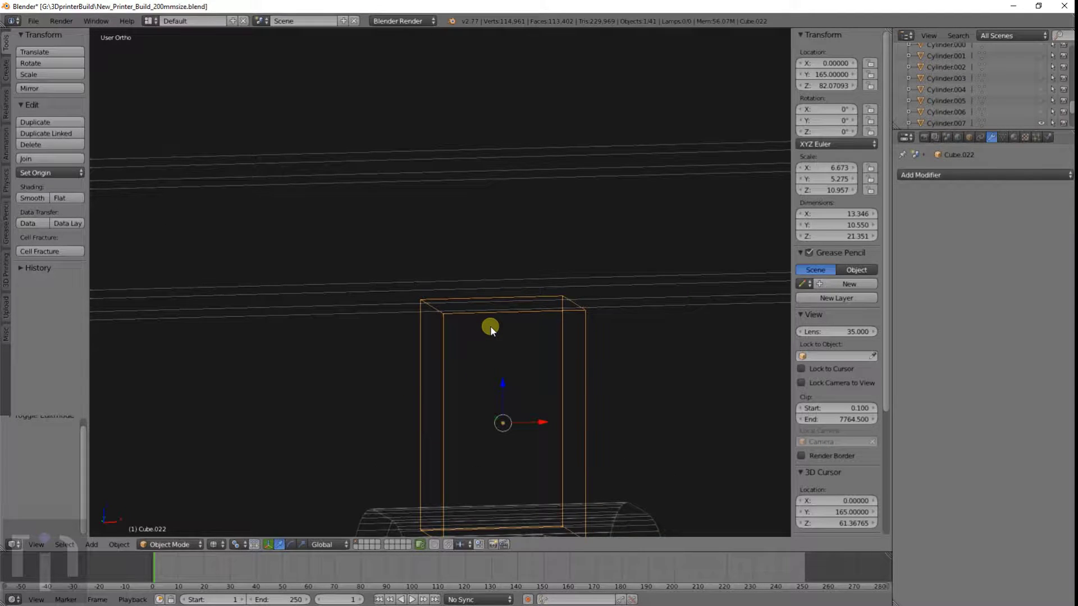
{"action": "scroll", "coordinate": [490, 326], "scroll_direction": "down", "scroll_amount": 2}
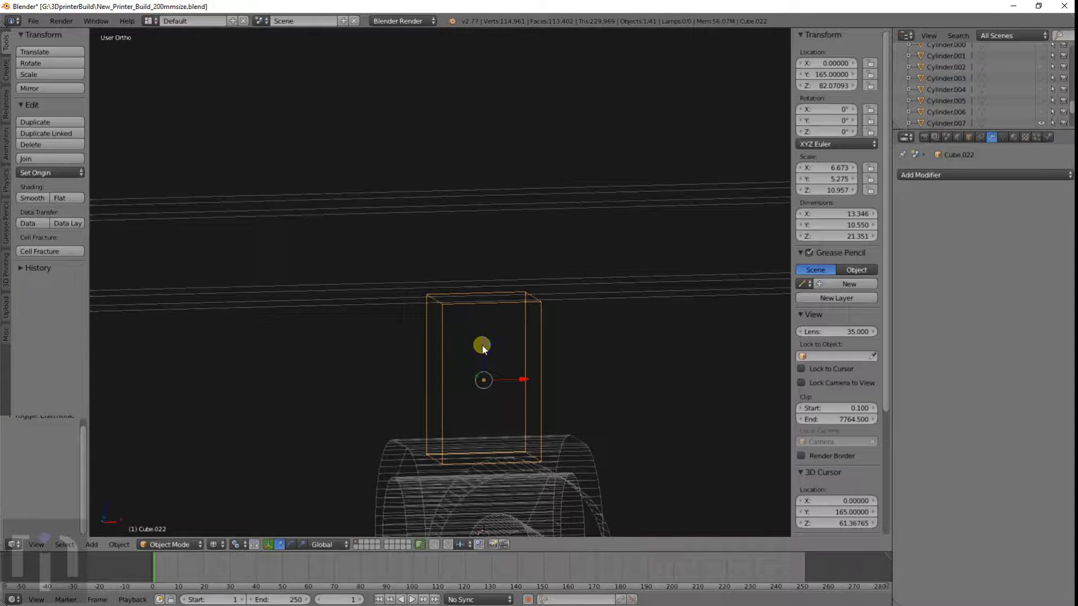
{"action": "middle_click_drag", "start_coordinate": [481, 345], "coordinate": [490, 383]}
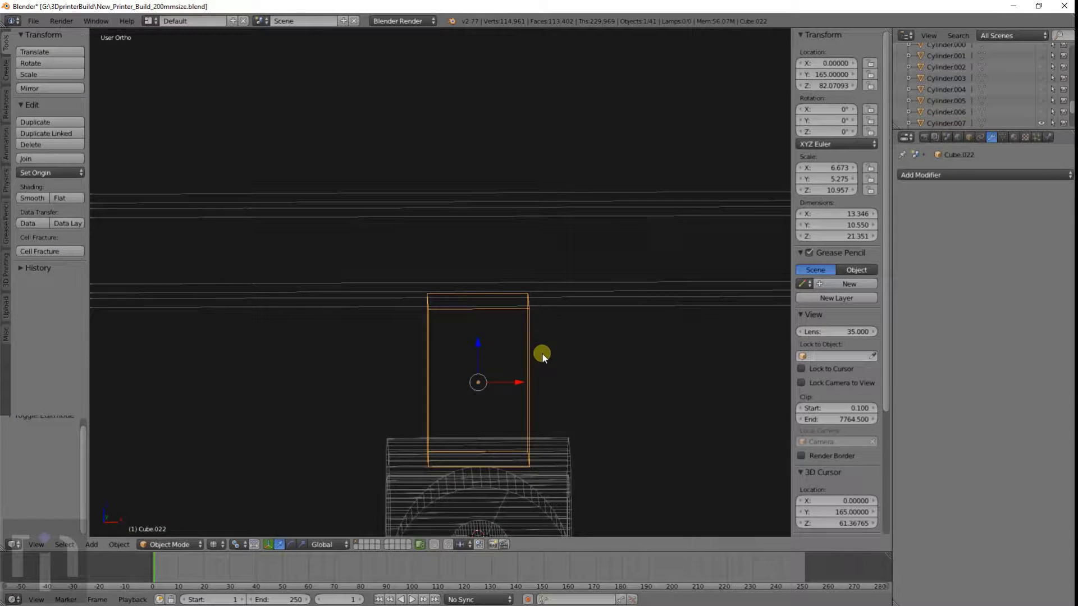
Step: Set the attachment block's X dimension to 15 units
{"action": "key", "text": "KP_1"}
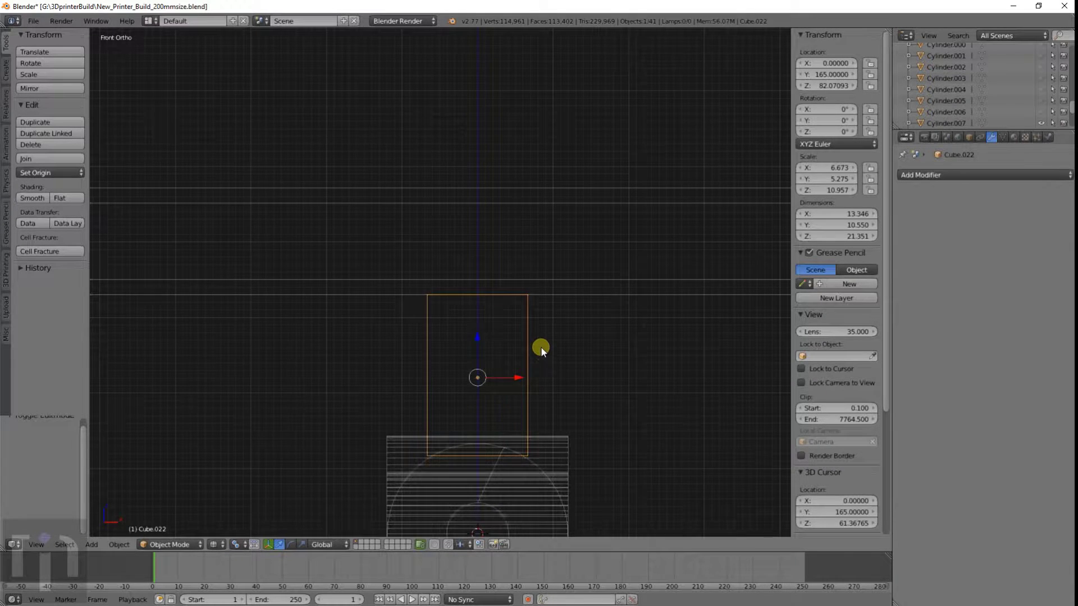
{"action": "scroll", "coordinate": [541, 345], "scroll_direction": "up", "scroll_amount": 3}
{"action": "left_click", "coordinate": [825, 214]}
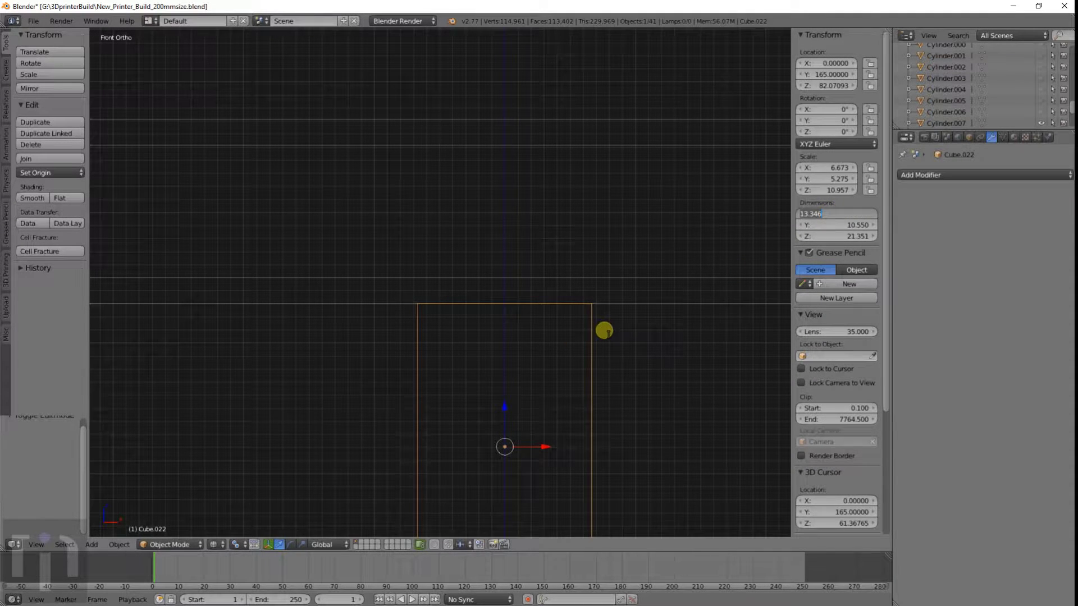
{"action": "type", "text": "15"}
{"action": "key", "text": "Return"}
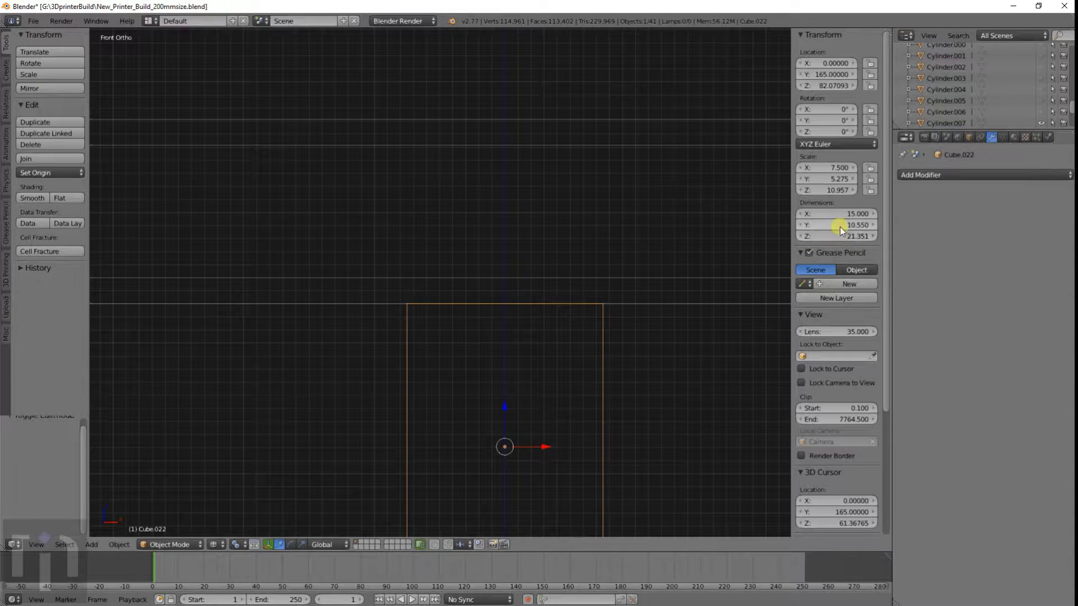
Step: Raise the attachment block's top vertices about 6.4 units along Z so the block extends above the lower belt
{"action": "key", "text": "KP_7"}
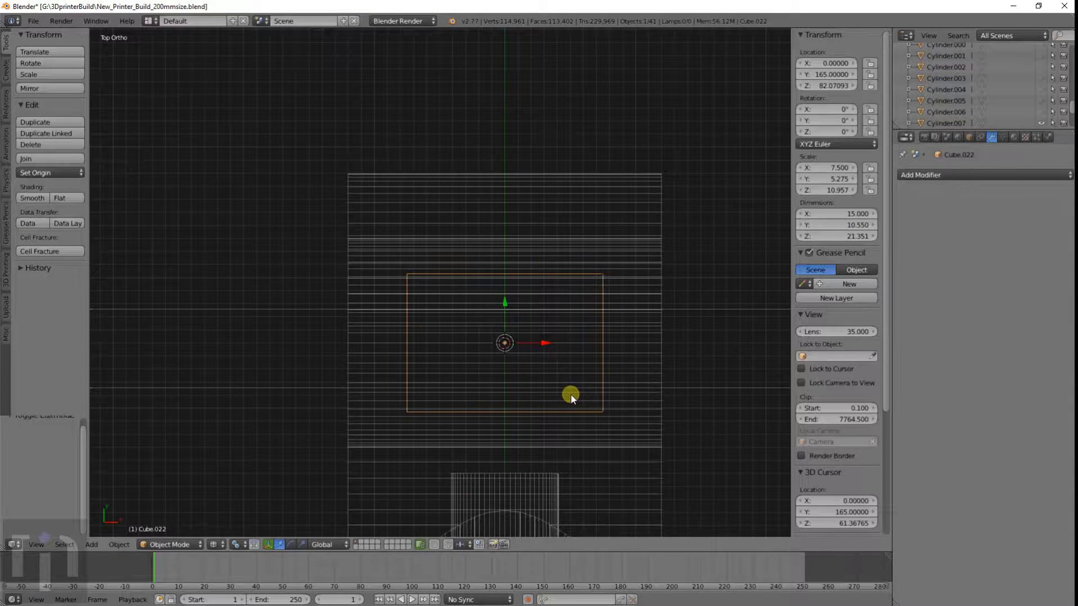
{"action": "key", "text": "KP_1"}
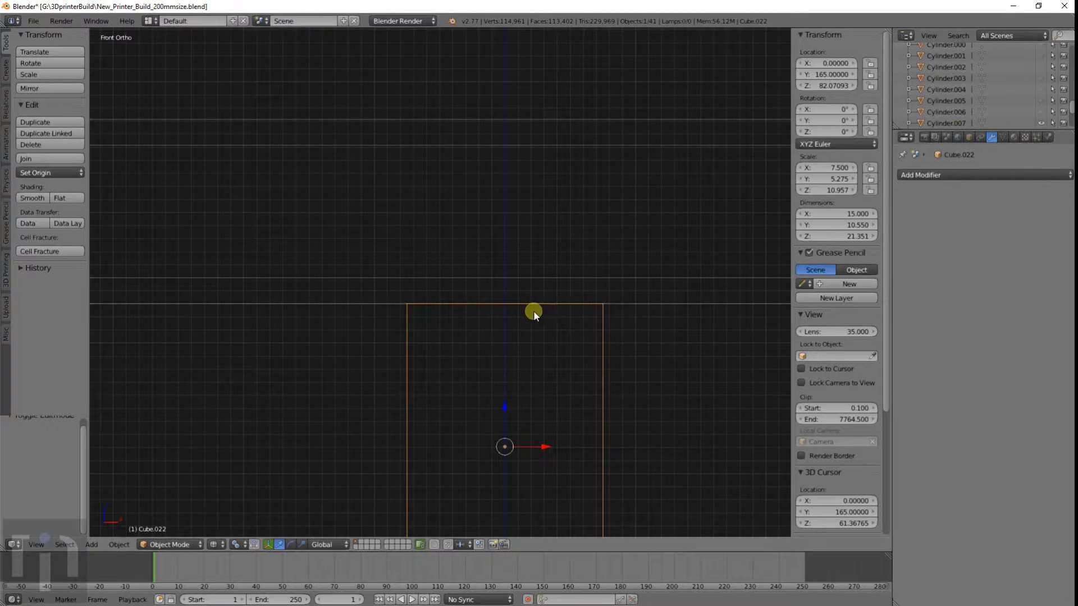
{"action": "key", "text": "shift+a"}
{"action": "mouse_move", "coordinate": [534, 311]}
{"action": "key", "text": "Tab"}
{"action": "key", "text": "a"}
{"action": "left_click_drag", "start_coordinate": [389, 290], "coordinate": [620, 357]}
{"action": "key", "text": "g"}
{"action": "key", "text": "z"}
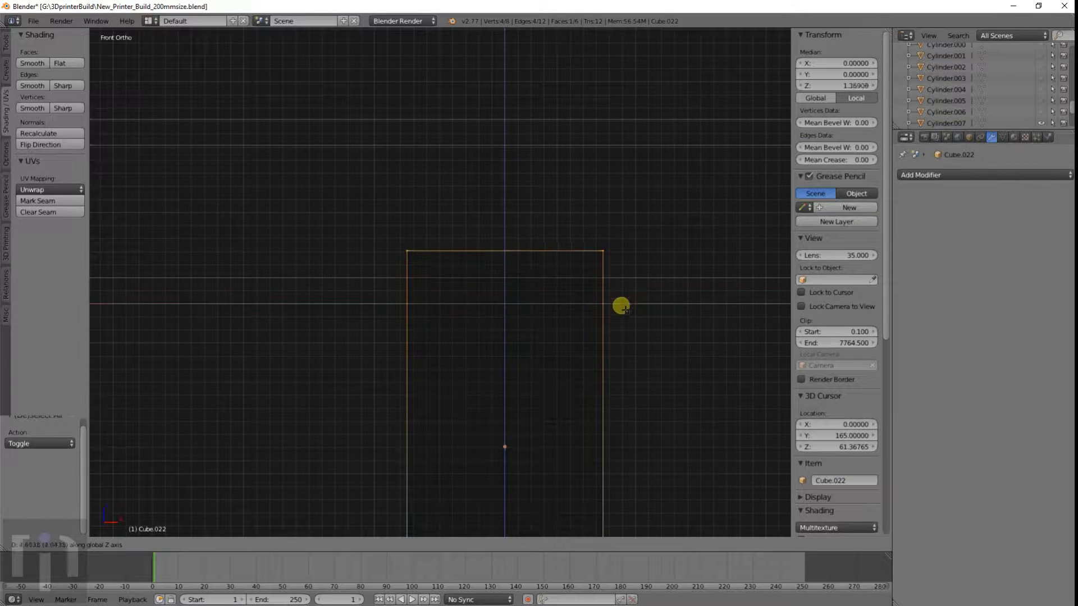
{"action": "left_click", "coordinate": [624, 275]}
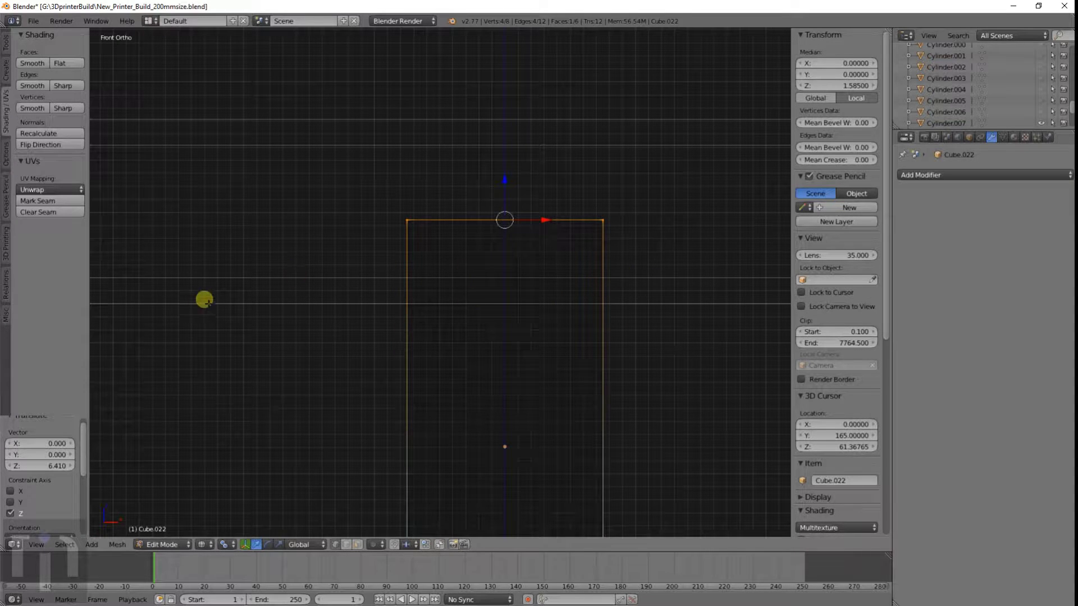
{"action": "key", "text": "Tab"}
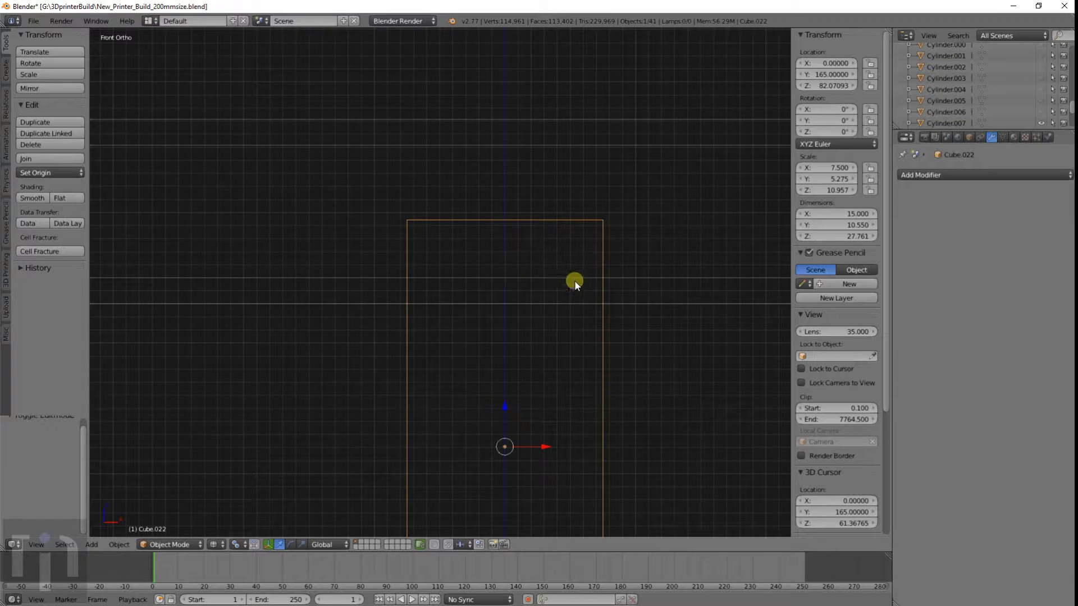
Step: Duplicate the attachment block and place the copy beside it, about 17.4 units along X
{"action": "key", "text": "shift+a"}
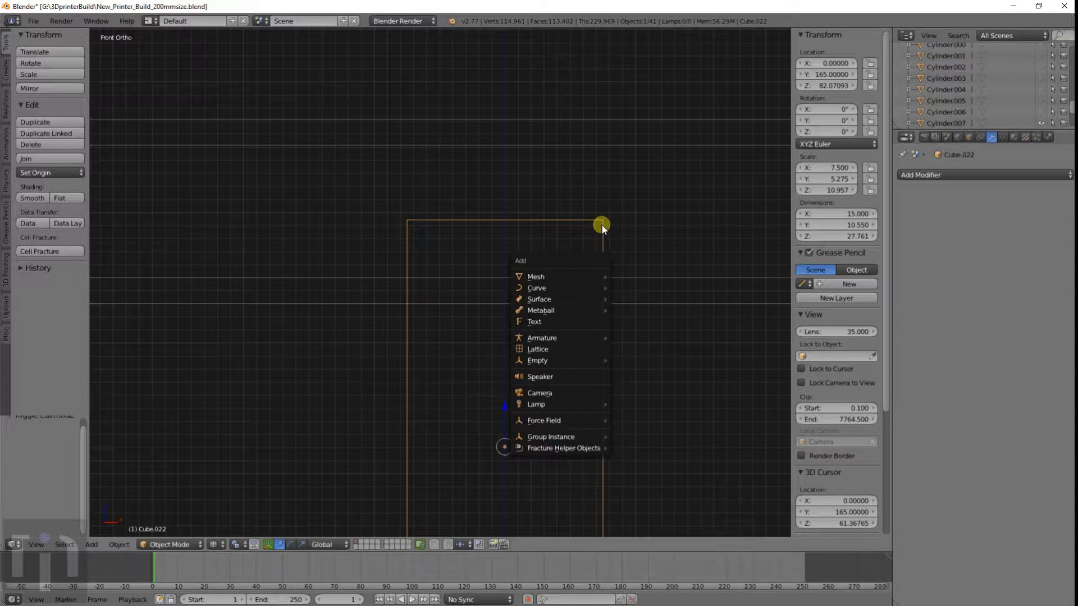
{"action": "key", "text": "Escape"}
{"action": "scroll", "coordinate": [604, 274], "scroll_direction": "down", "scroll_amount": 4}
{"action": "key", "text": "shift+d"}
{"action": "key", "text": "x"}
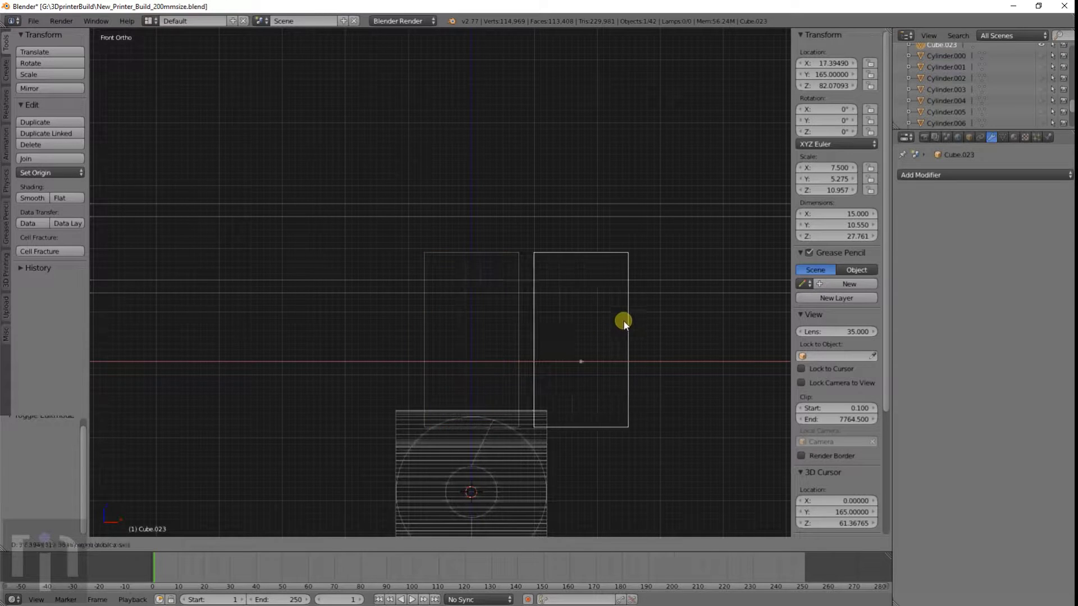
{"action": "left_click", "coordinate": [623, 321]}
{"action": "middle_click_drag", "start_coordinate": [623, 441], "coordinate": [582, 431], "text": "shift"}
Step: Shrink the copy to about 9.05 units tall and 4.1 units wide in X, and raise it about 11.1 units along Z
{"action": "key", "text": "s"}
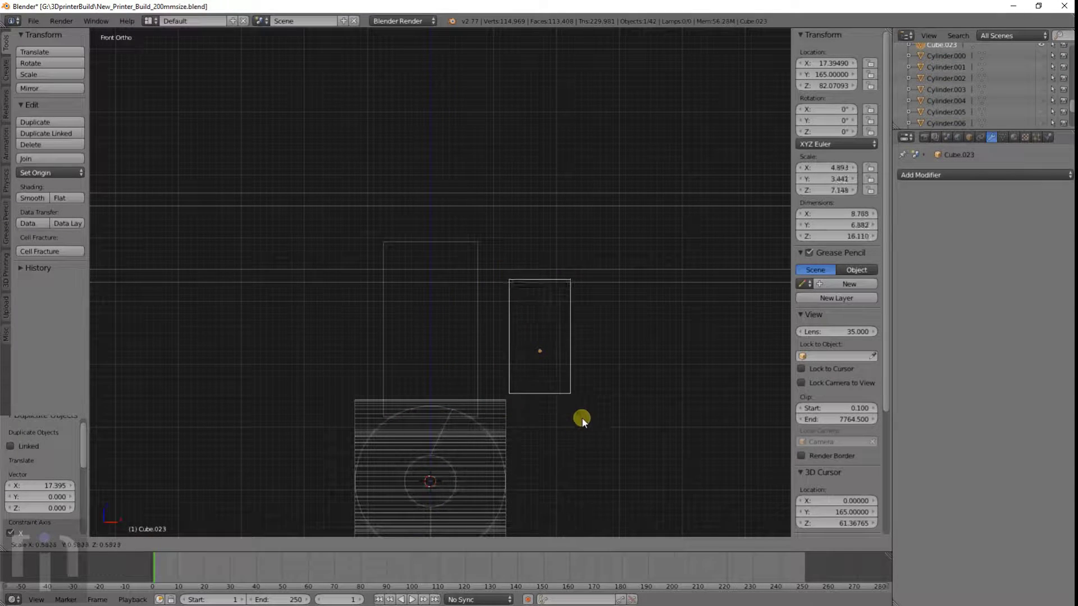
{"action": "key", "text": "z"}
{"action": "left_click", "coordinate": [579, 359]}
{"action": "key", "text": "g"}
{"action": "key", "text": "z"}
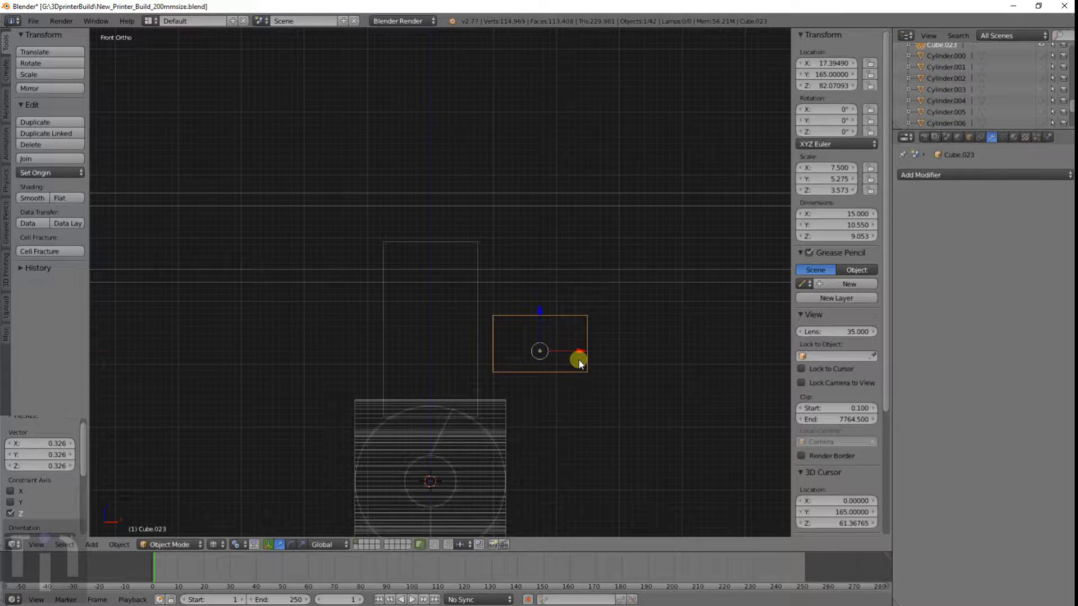
{"action": "left_click", "coordinate": [577, 288]}
{"action": "key", "text": "s"}
{"action": "key", "text": "x"}
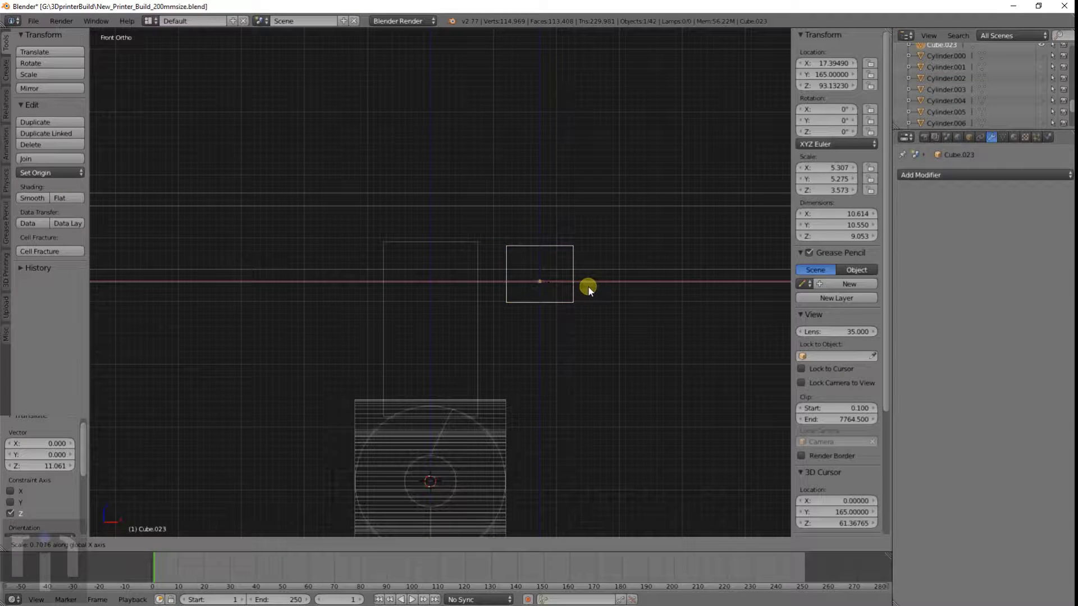
{"action": "left_click", "coordinate": [558, 286]}
Step: Move the small block about 5 units along X towards the attachment block and raise it about 0.65 units to align their tops
{"action": "middle_click_drag", "start_coordinate": [558, 287], "coordinate": [510, 387], "text": "shift"}
{"action": "scroll", "coordinate": [510, 387], "scroll_direction": "up", "scroll_amount": 4}
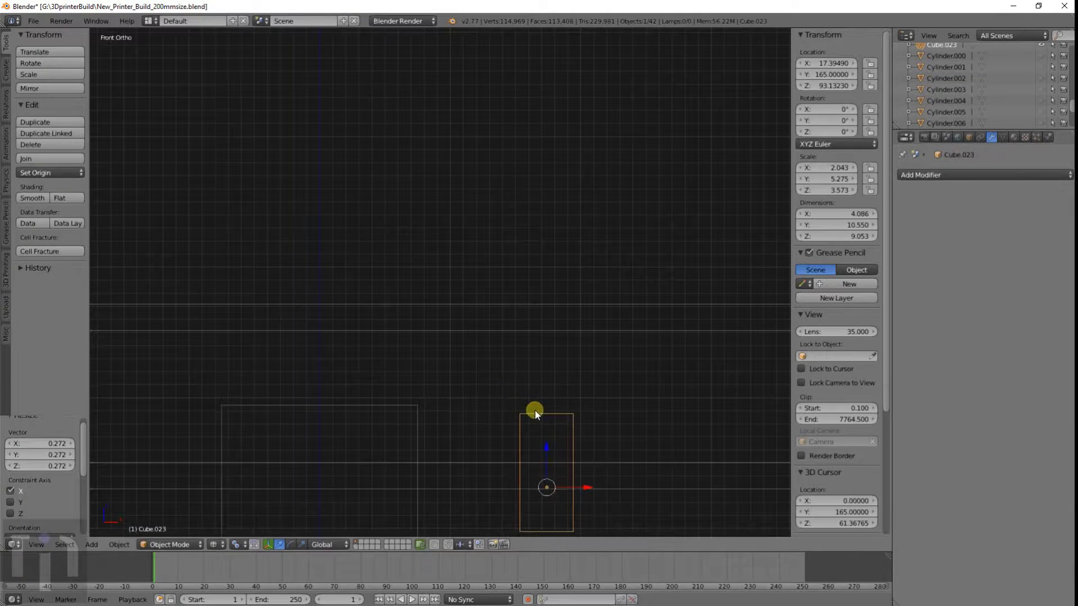
{"action": "key", "text": "g"}
{"action": "key", "text": "x"}
{"action": "left_click", "coordinate": [469, 406]}
{"action": "middle_click_drag", "start_coordinate": [476, 477], "coordinate": [527, 284], "text": "shift"}
{"action": "scroll", "coordinate": [530, 294], "scroll_direction": "up", "scroll_amount": 3}
{"action": "key", "text": "g"}
{"action": "key", "text": "z"}
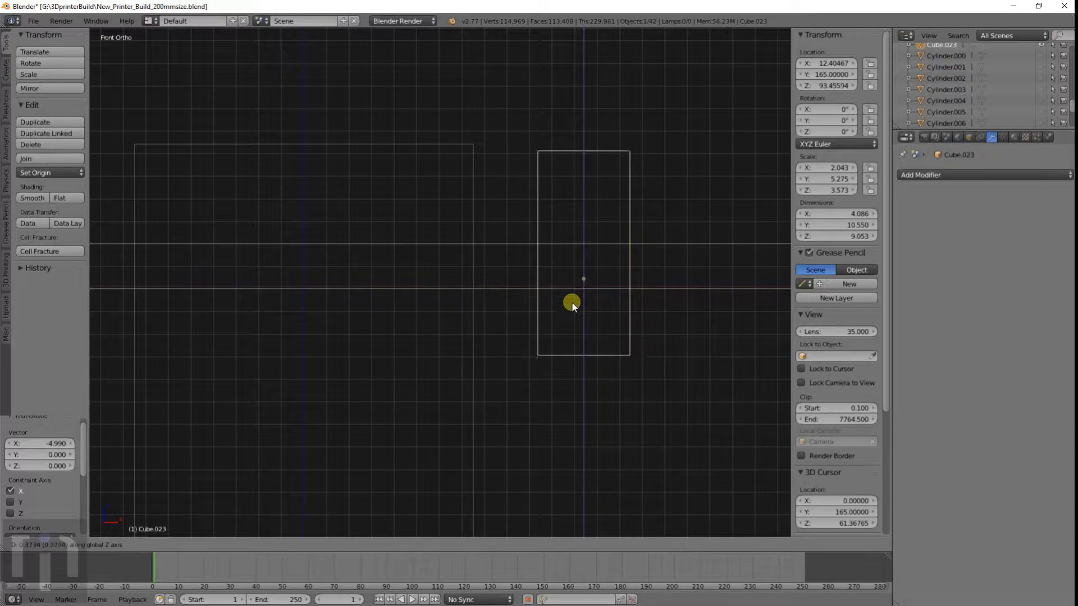
{"action": "left_click", "coordinate": [571, 294]}
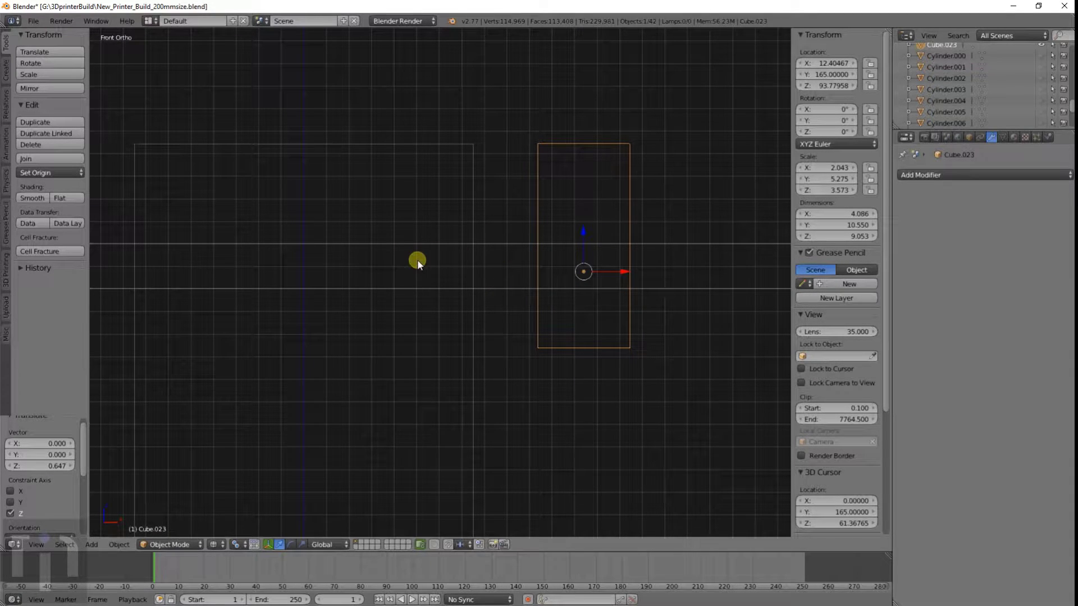
Step: Add a bolt object at the 3D cursor using the M3 preset and the BOLT model
{"action": "key", "text": "shift+a"}
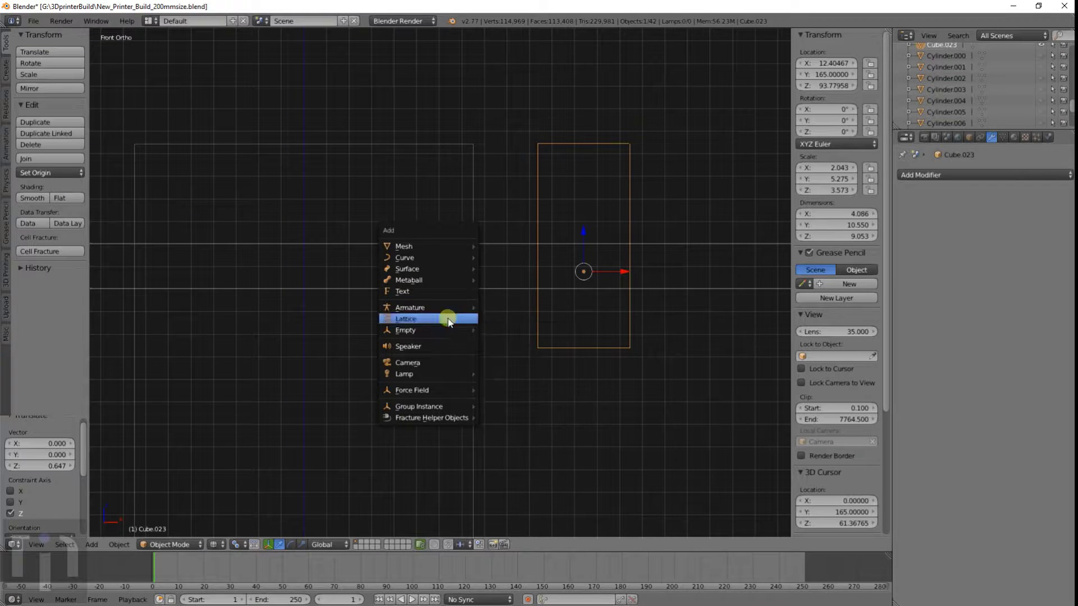
{"action": "mouse_move", "coordinate": [478, 246]}
{"action": "left_click", "coordinate": [553, 363]}
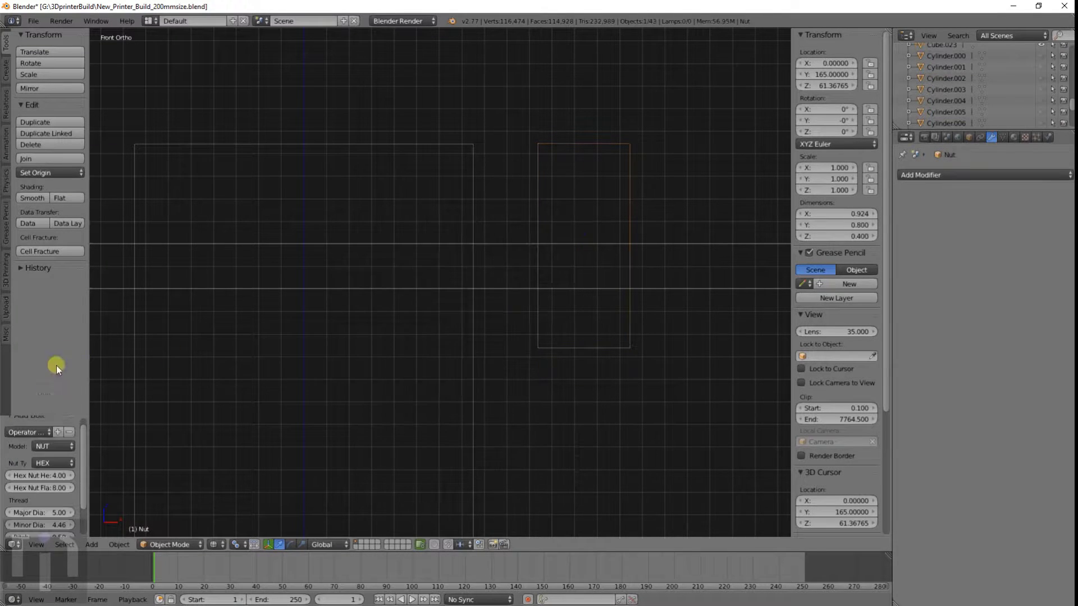
{"action": "left_click", "coordinate": [41, 436]}
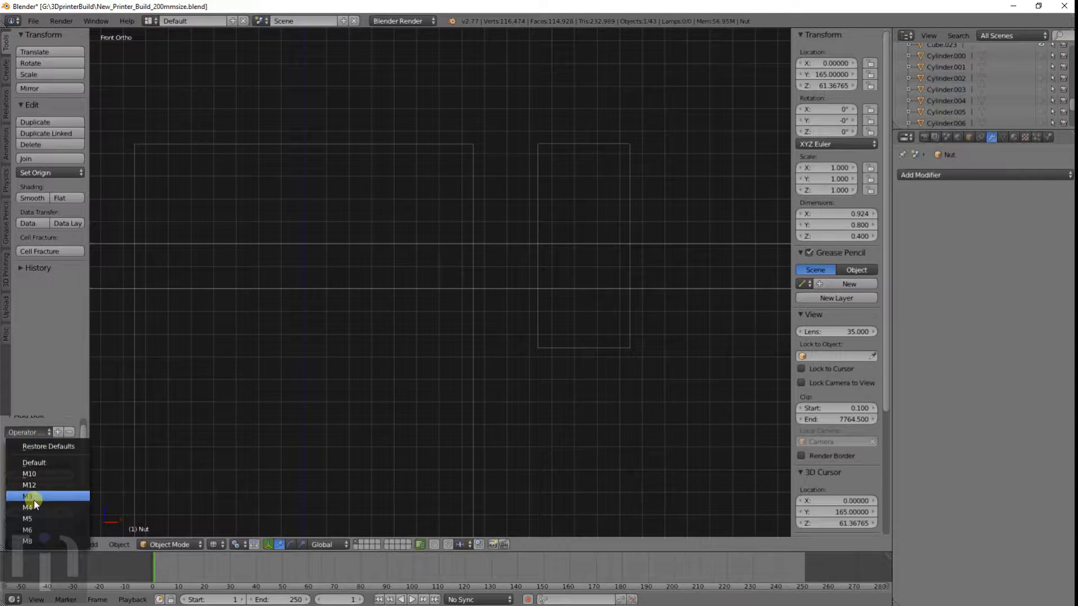
{"action": "left_click", "coordinate": [34, 501]}
{"action": "left_click", "coordinate": [48, 448]}
{"action": "left_click", "coordinate": [47, 448]}
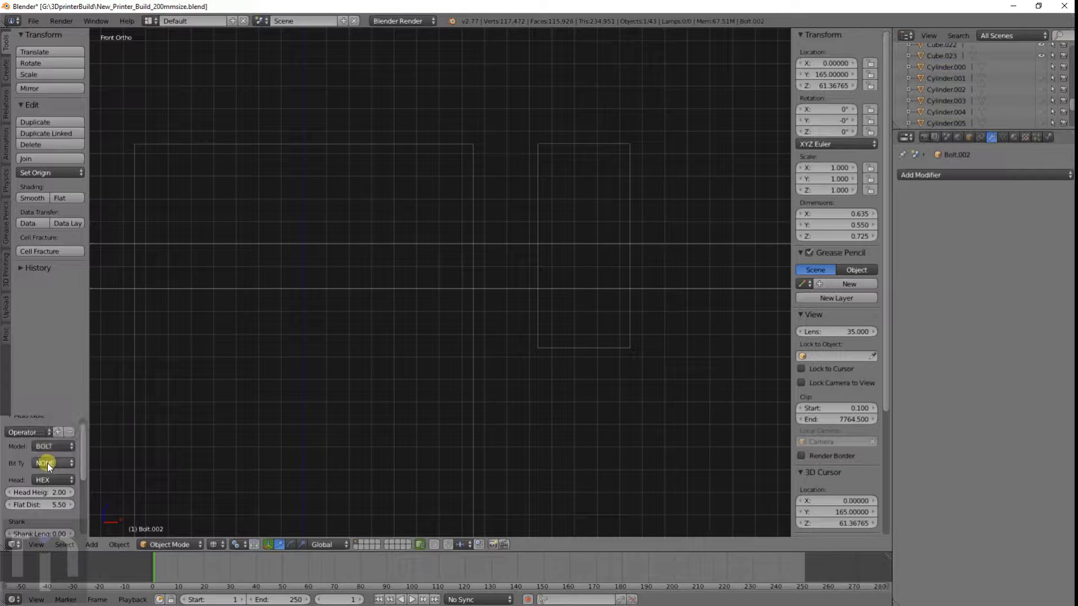
Step: Give the bolt an Allen bit, a cap head and a thread length of 20
{"action": "left_click", "coordinate": [47, 463]}
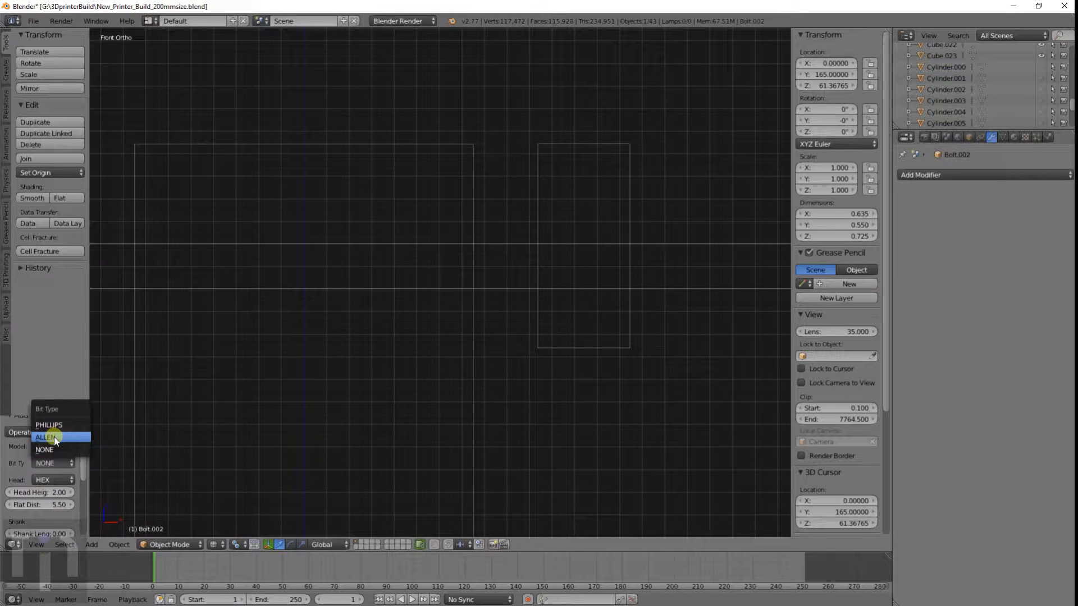
{"action": "left_click", "coordinate": [54, 436]}
{"action": "left_click", "coordinate": [47, 502]}
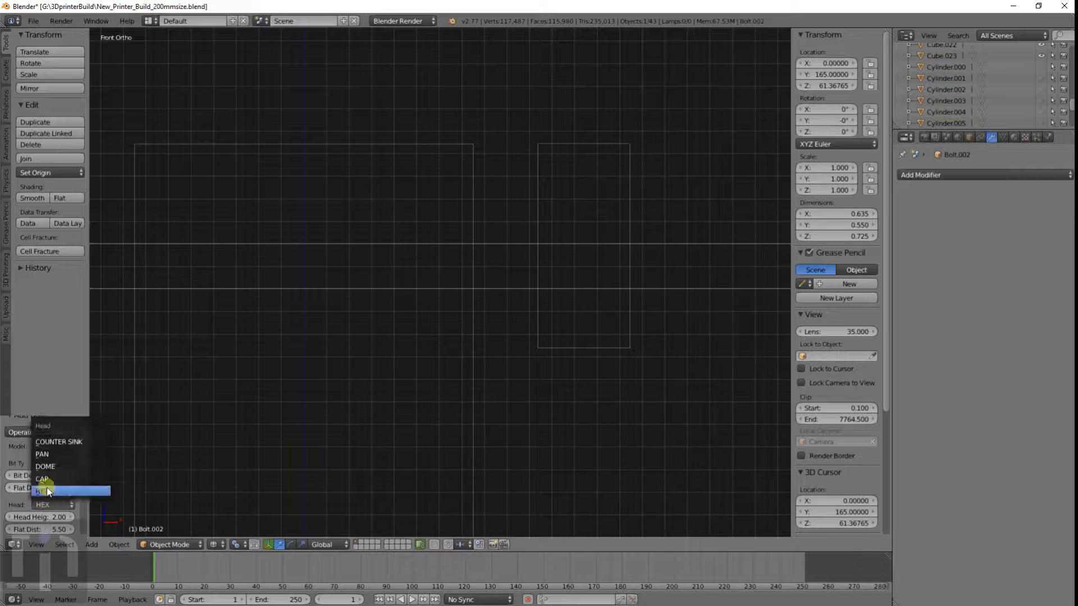
{"action": "left_click", "coordinate": [49, 483]}
{"action": "scroll", "coordinate": [50, 488], "scroll_direction": "down", "scroll_amount": 5}
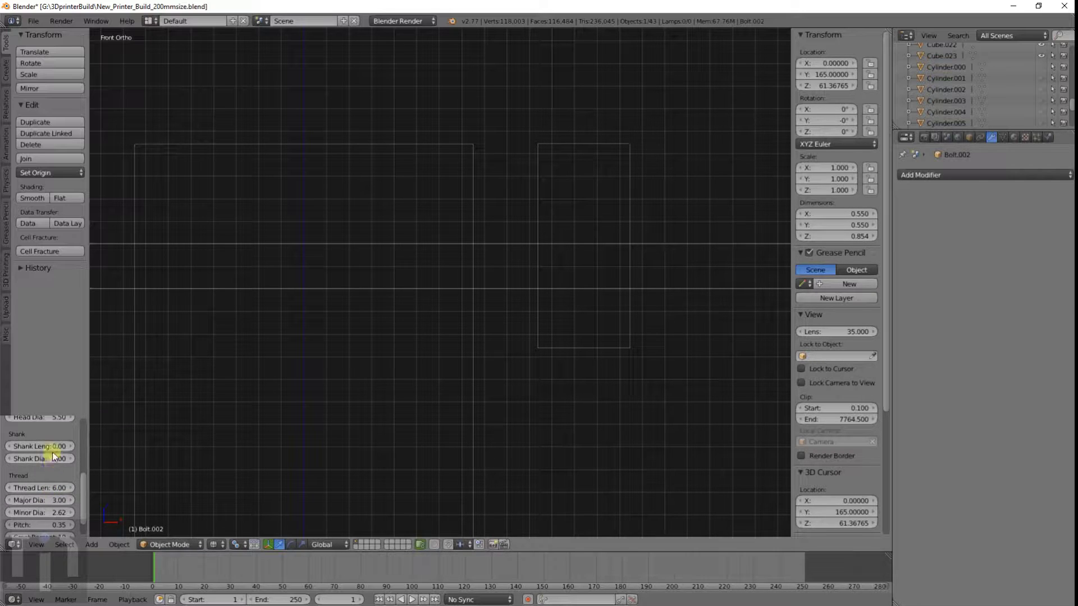
{"action": "scroll", "coordinate": [52, 454], "scroll_direction": "up", "scroll_amount": 2}
{"action": "scroll", "coordinate": [51, 469], "scroll_direction": "down", "scroll_amount": 3}
{"action": "left_click", "coordinate": [51, 469]}
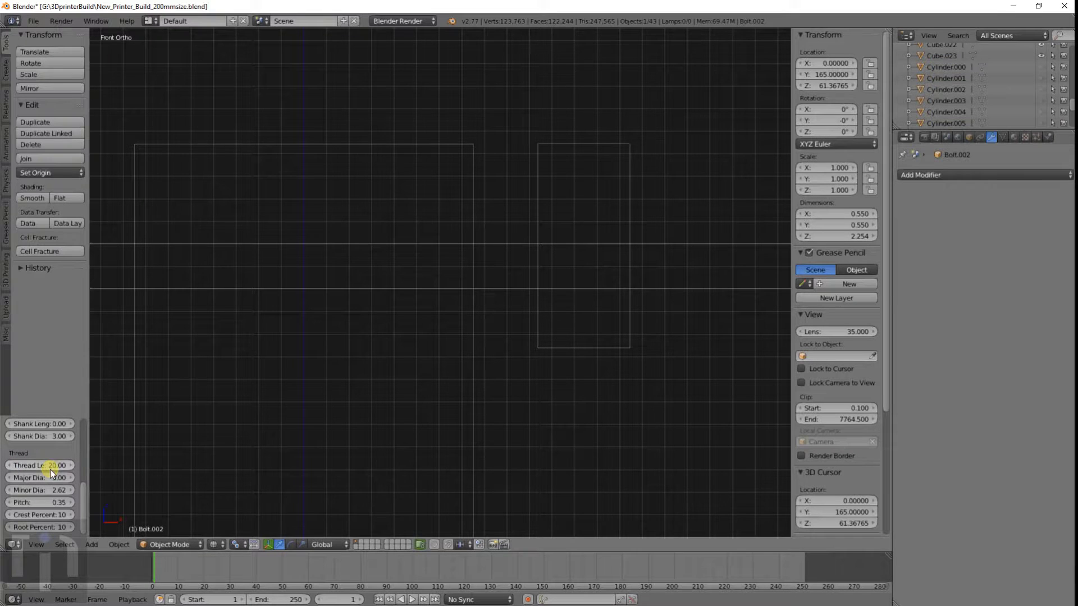
Step: Scale the bolt to 10 on all axes and rotate it 90° about Y so it lies along X
{"action": "scroll", "coordinate": [321, 429], "scroll_direction": "down", "scroll_amount": 7}
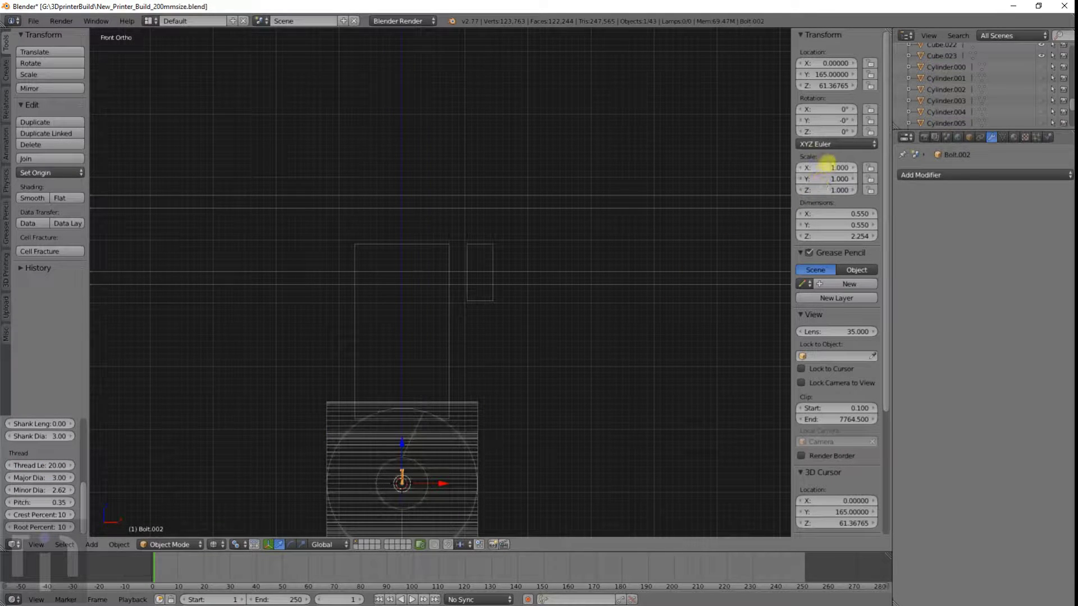
{"action": "left_click", "coordinate": [827, 165]}
{"action": "type", "text": "10"}
{"action": "key", "text": "Return"}
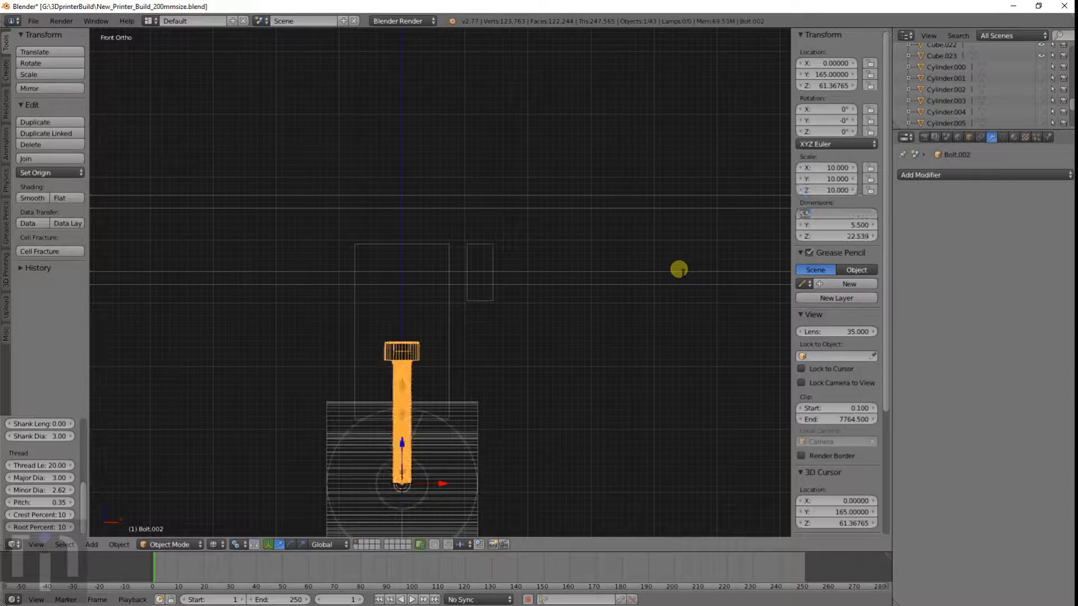
{"action": "type", "text": "r"}
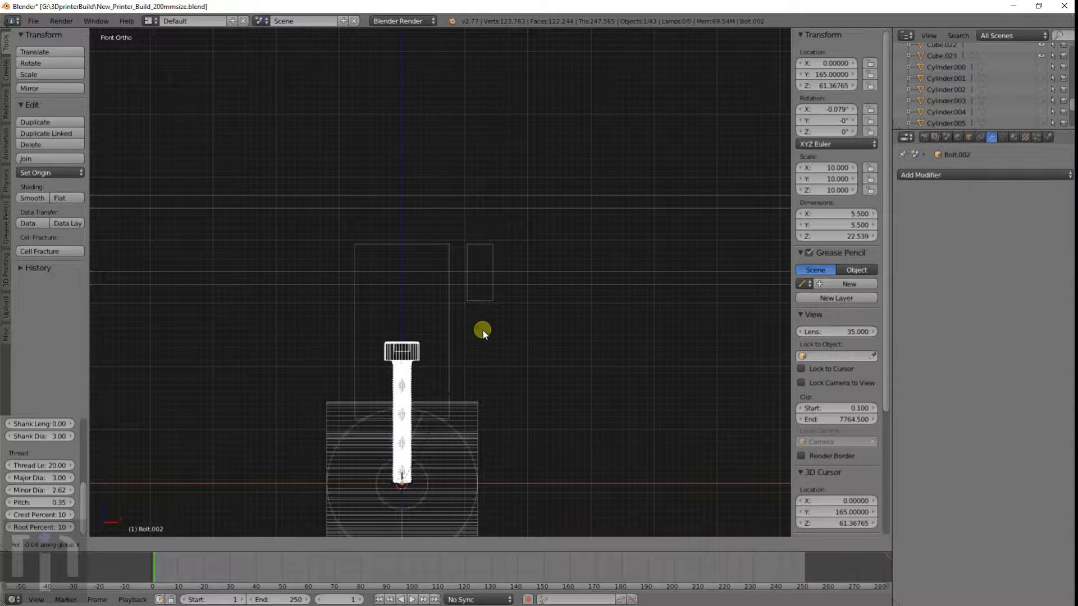
{"action": "type", "text": "x90"}
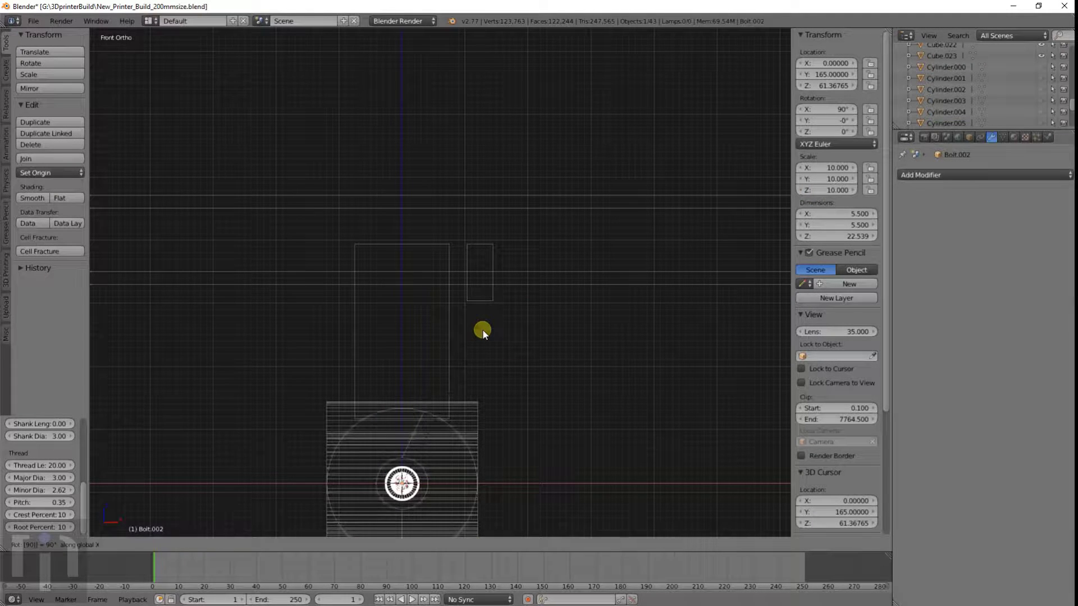
{"action": "type", "text": "y"}
{"action": "key", "text": "Return"}
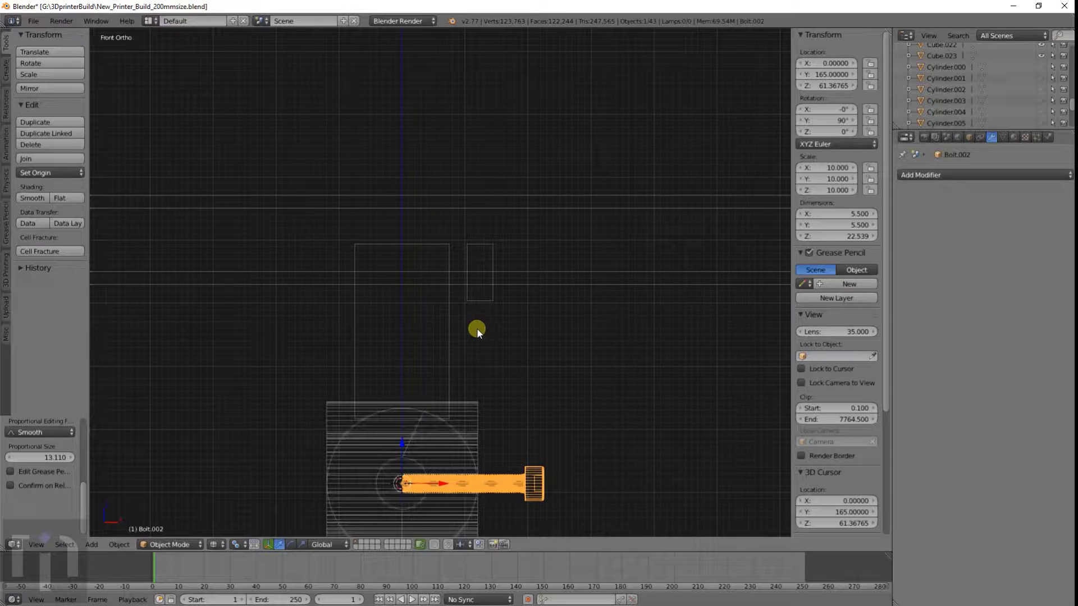
Step: Raise the bolt about 34.2 units along Z to the level of the two blocks' upper part
{"action": "key", "text": "g"}
{"action": "key", "text": "z"}
{"action": "left_click", "coordinate": [488, 116]}
{"action": "scroll", "coordinate": [487, 191], "scroll_direction": "up", "scroll_amount": 4}
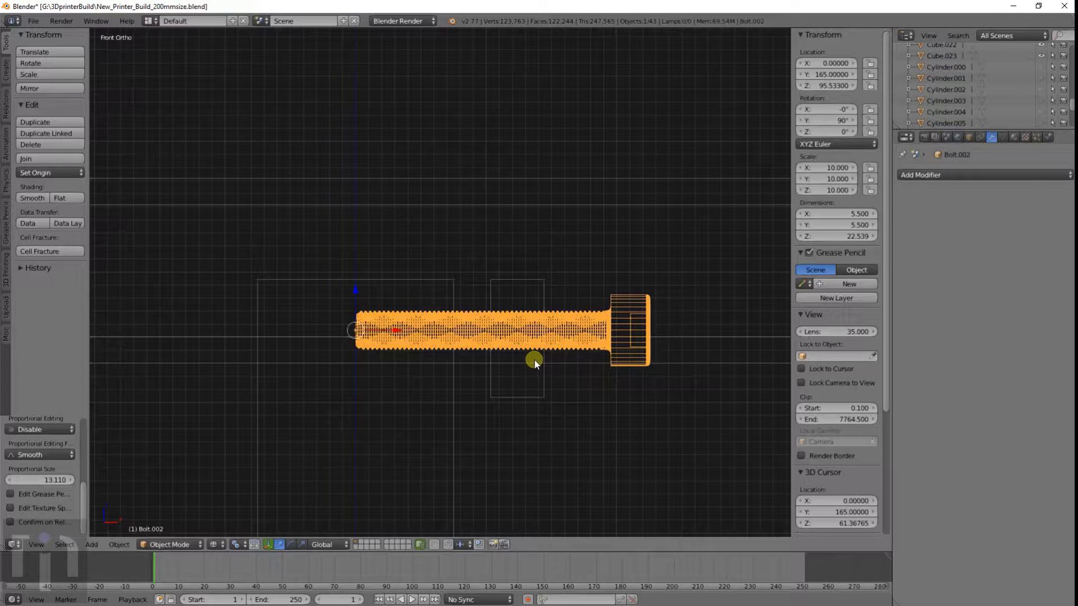
{"action": "key", "text": "g"}
{"action": "key", "text": "x"}
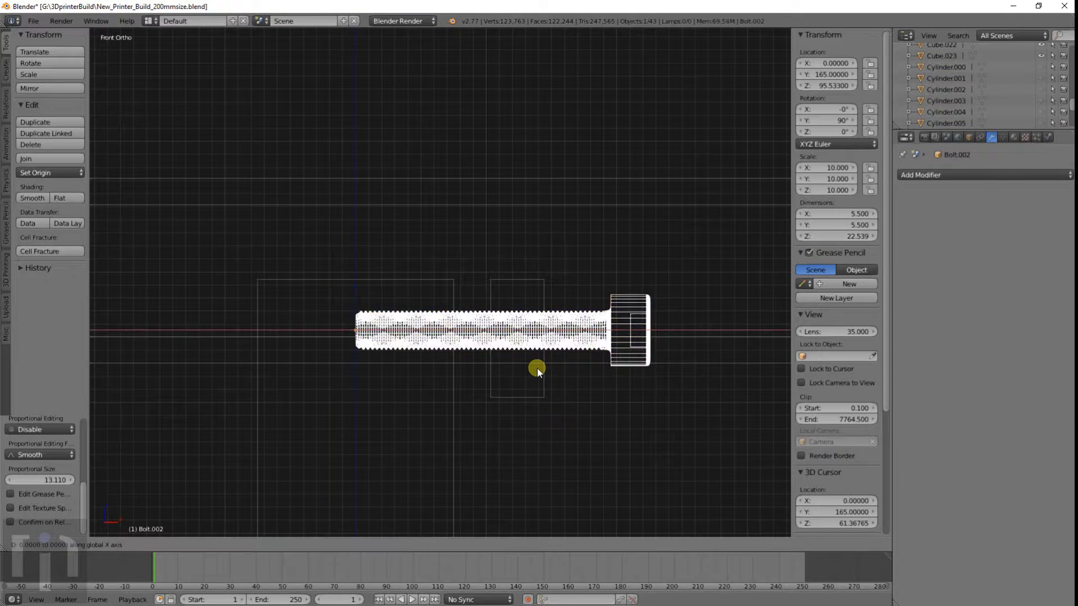
{"action": "right_click", "coordinate": [537, 364]}
Step: Enlarge the small block uniformly to about 5 × 12.9 × 11.1 units and lower it about 1.2 units along Z
{"action": "middle_click_drag", "start_coordinate": [549, 391], "coordinate": [479, 306], "text": "shift"}
{"action": "scroll", "coordinate": [466, 297], "scroll_direction": "up", "scroll_amount": 2}
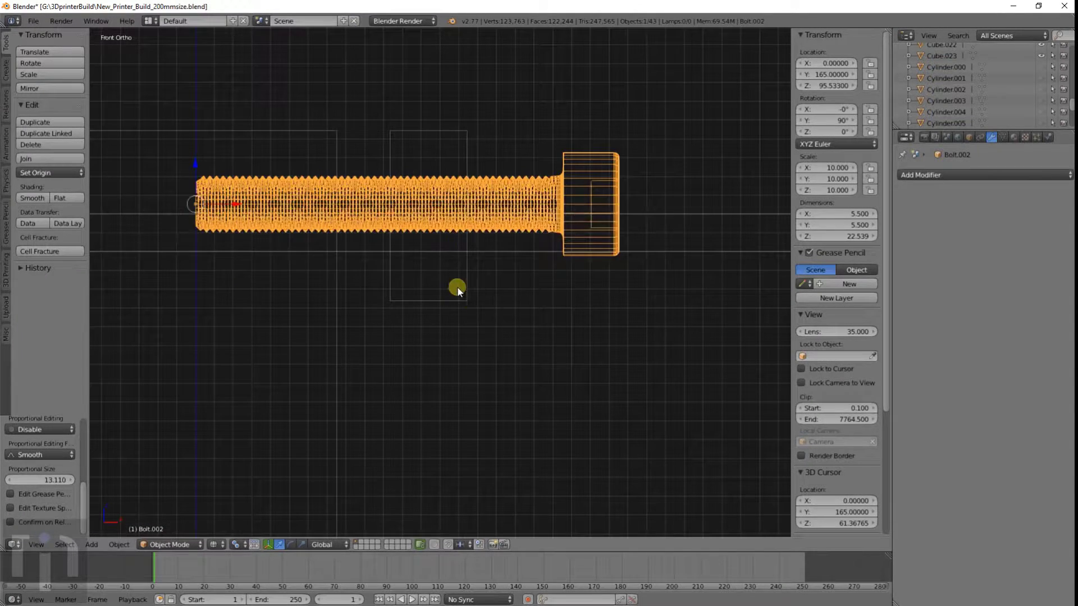
{"action": "right_click", "coordinate": [469, 289]}
{"action": "key", "text": "s"}
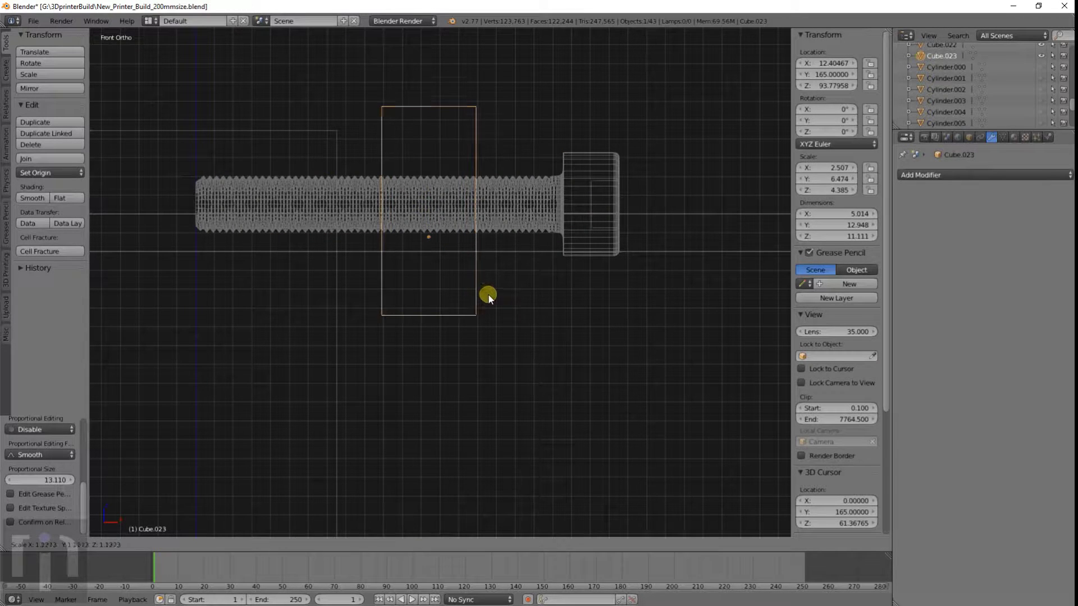
{"action": "left_click", "coordinate": [488, 292]}
{"action": "key", "text": "g"}
{"action": "key", "text": "z"}
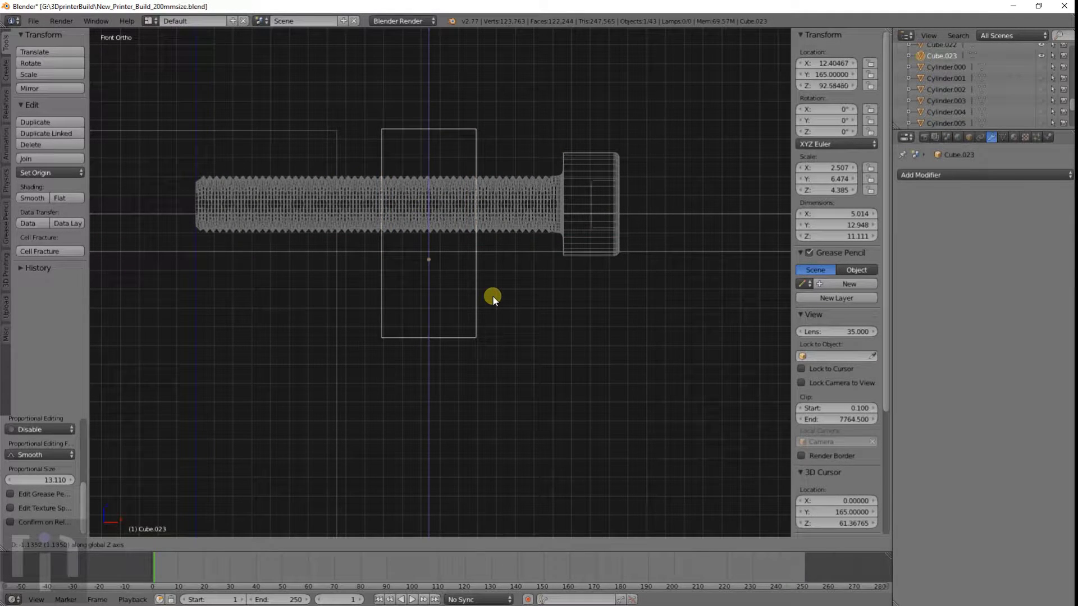
{"action": "left_click", "coordinate": [493, 297]}
Step: Shift the bolt about 2.4 units along X, away from the attachment block
{"action": "right_click", "coordinate": [571, 219]}
{"action": "key", "text": "g"}
{"action": "key", "text": "x"}
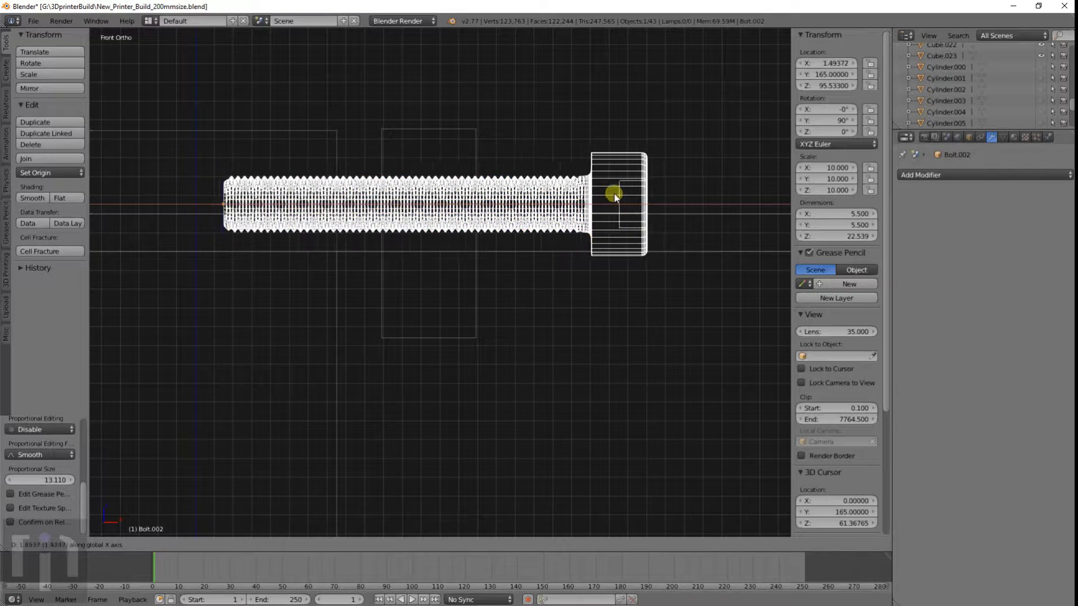
{"action": "left_click", "coordinate": [630, 189]}
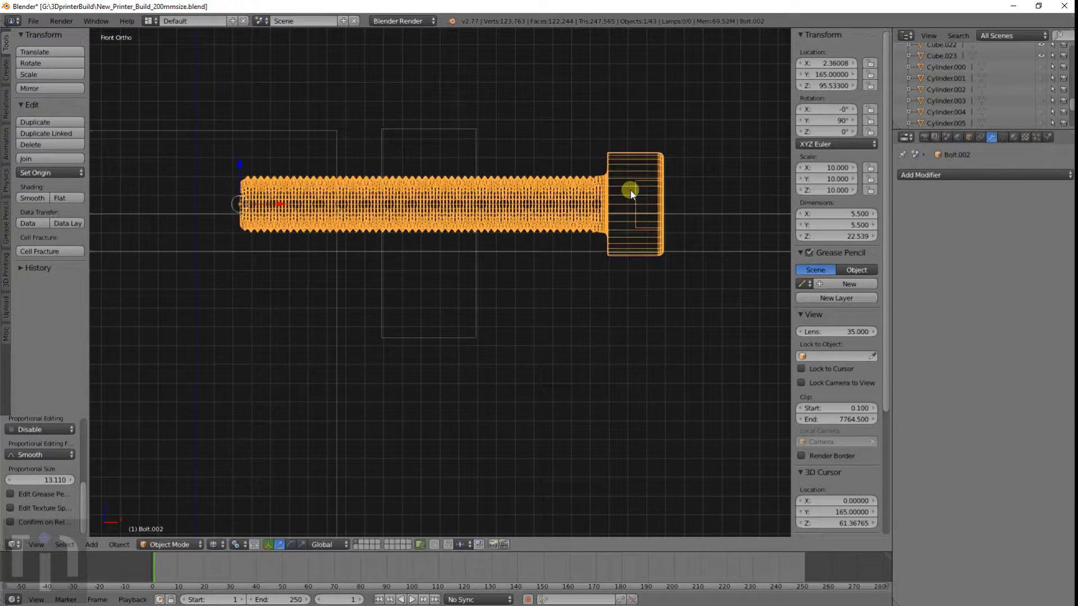
Step: Lower the bolt about 1.1 units along Z through the small block
{"action": "right_click", "coordinate": [474, 151]}
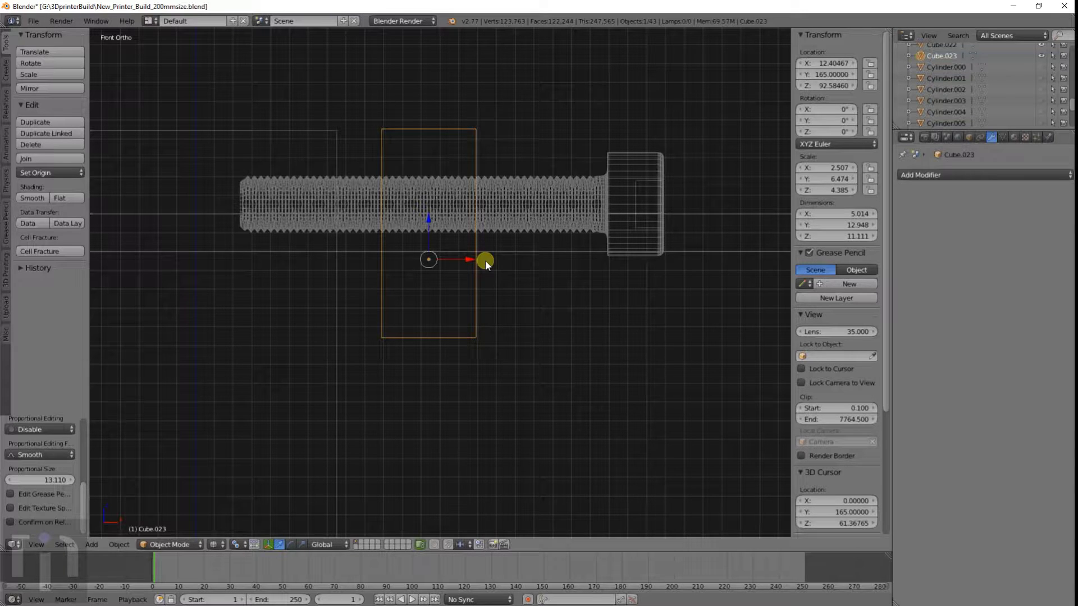
{"action": "right_click", "coordinate": [534, 204]}
{"action": "key", "text": "g"}
{"action": "key", "text": "x"}
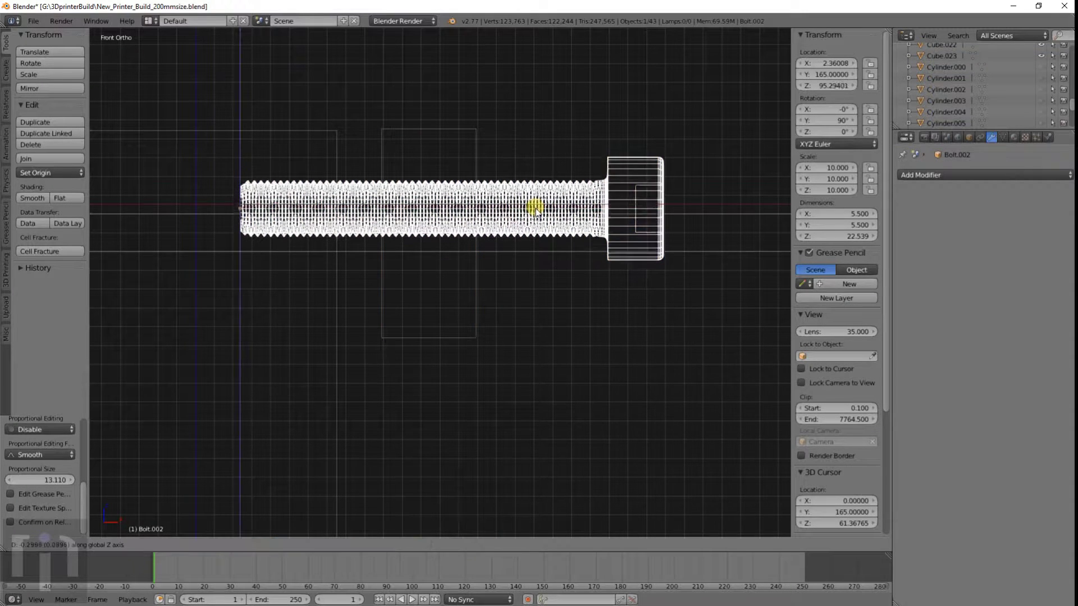
{"action": "key", "text": "z"}
{"action": "left_click", "coordinate": [529, 224]}
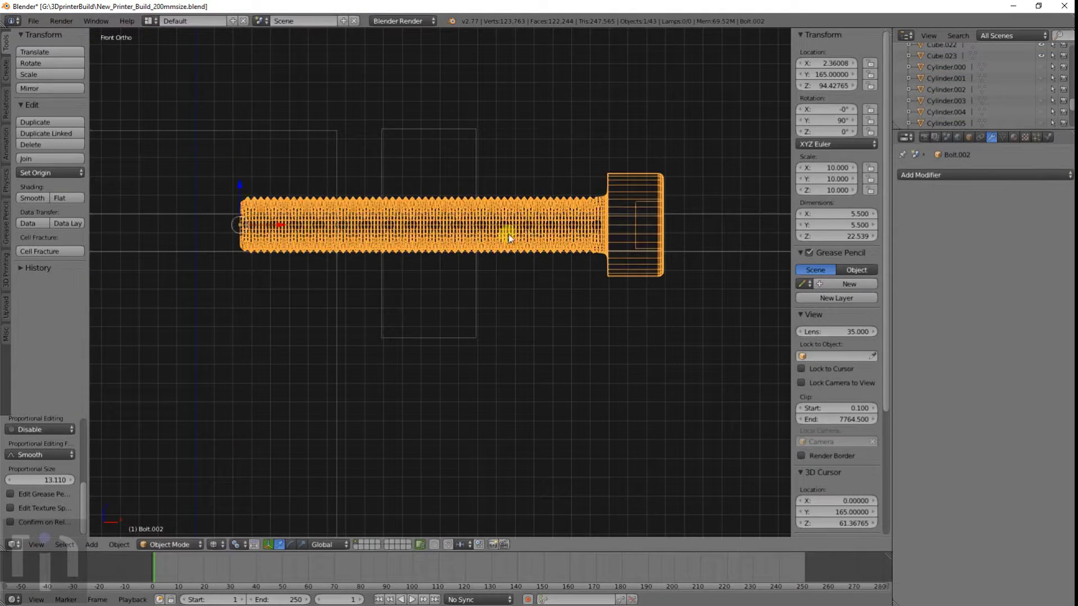
Step: Widen the small block to about 5.7 units along X and shift it about 1.5 units toward the bolt head and 0.3 units up
{"action": "right_click", "coordinate": [460, 134]}
{"action": "middle_click_drag", "start_coordinate": [484, 234], "coordinate": [484, 235]}
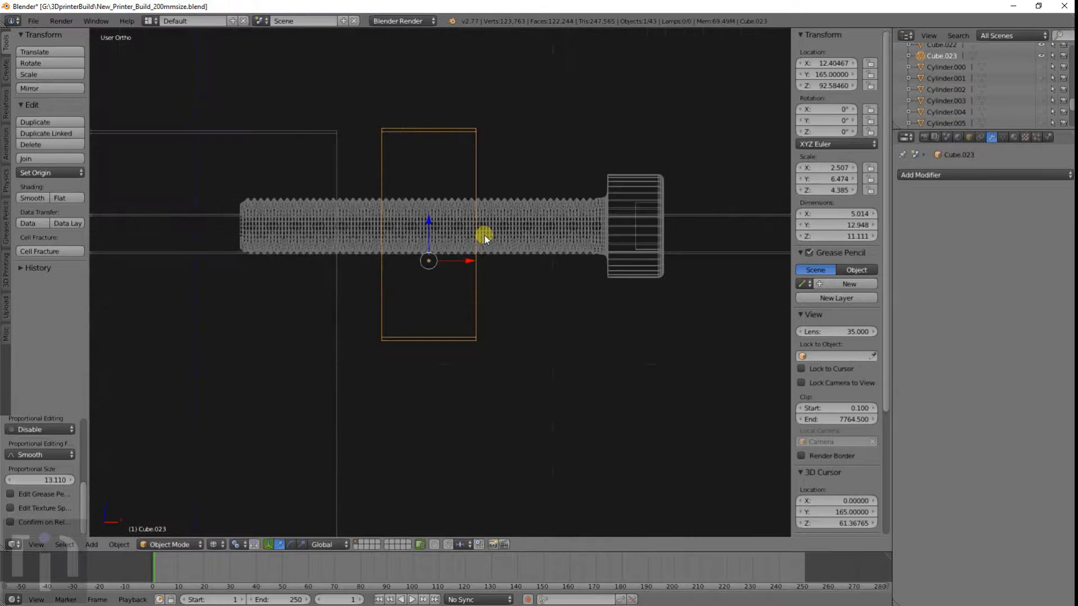
{"action": "key", "text": "KP_1"}
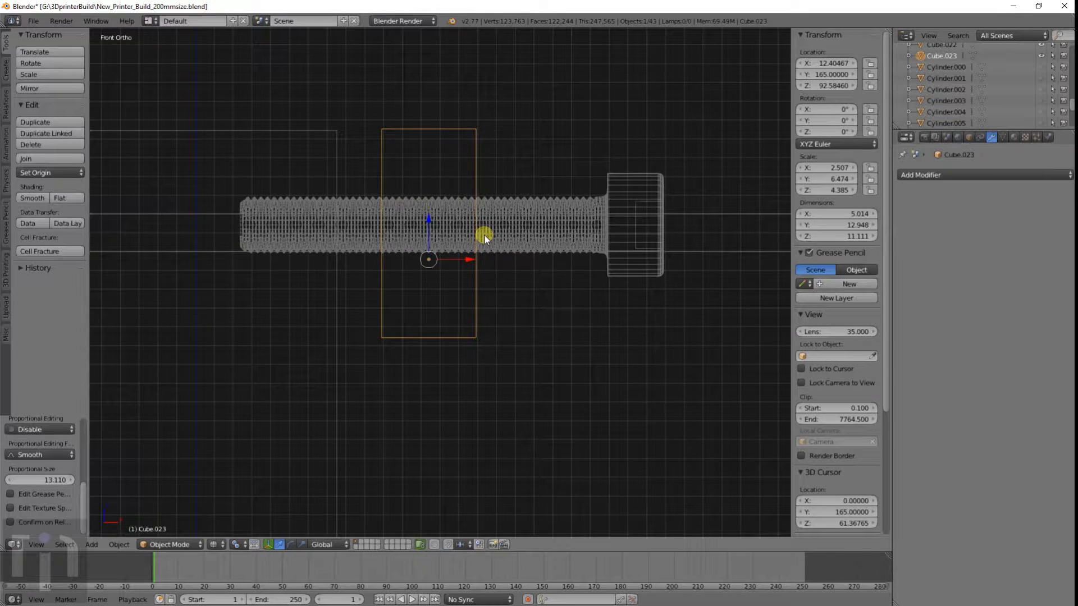
{"action": "key", "text": "s"}
{"action": "key", "text": "x"}
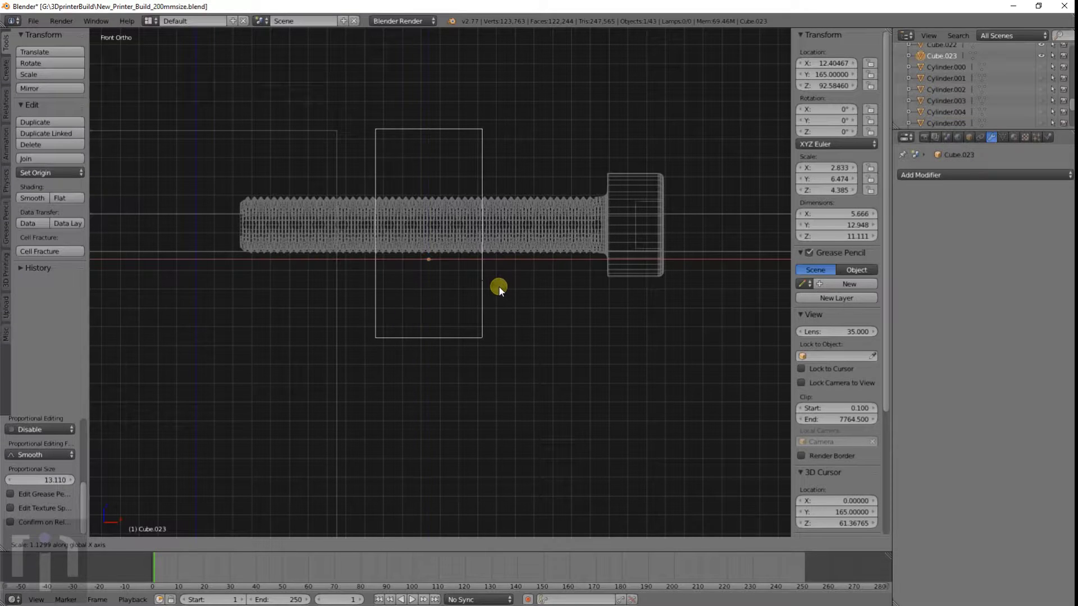
{"action": "left_click", "coordinate": [499, 288]}
{"action": "key", "text": "g"}
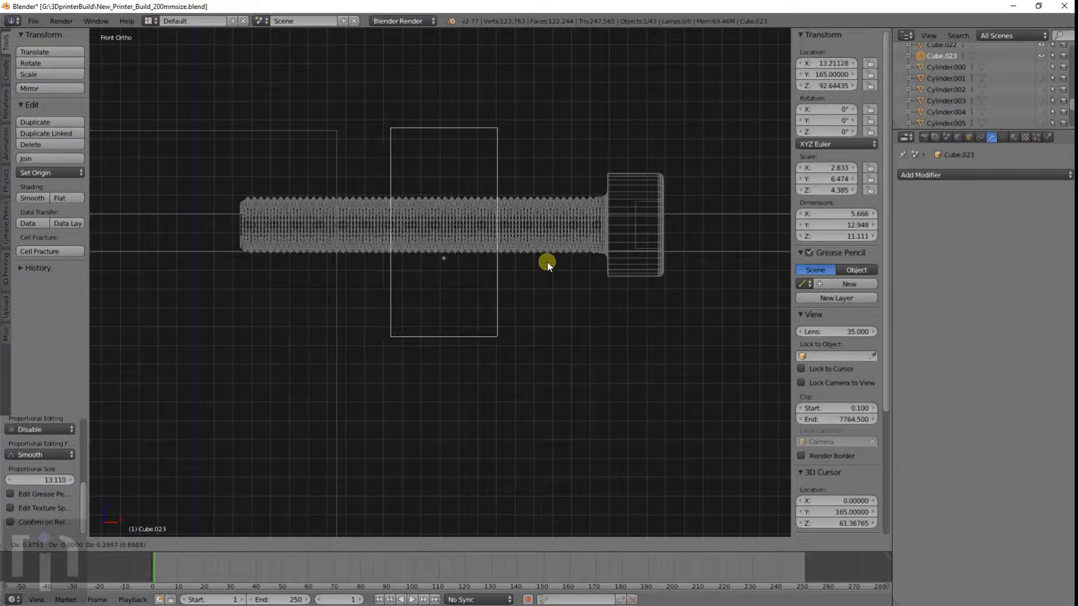
{"action": "left_click", "coordinate": [553, 263]}
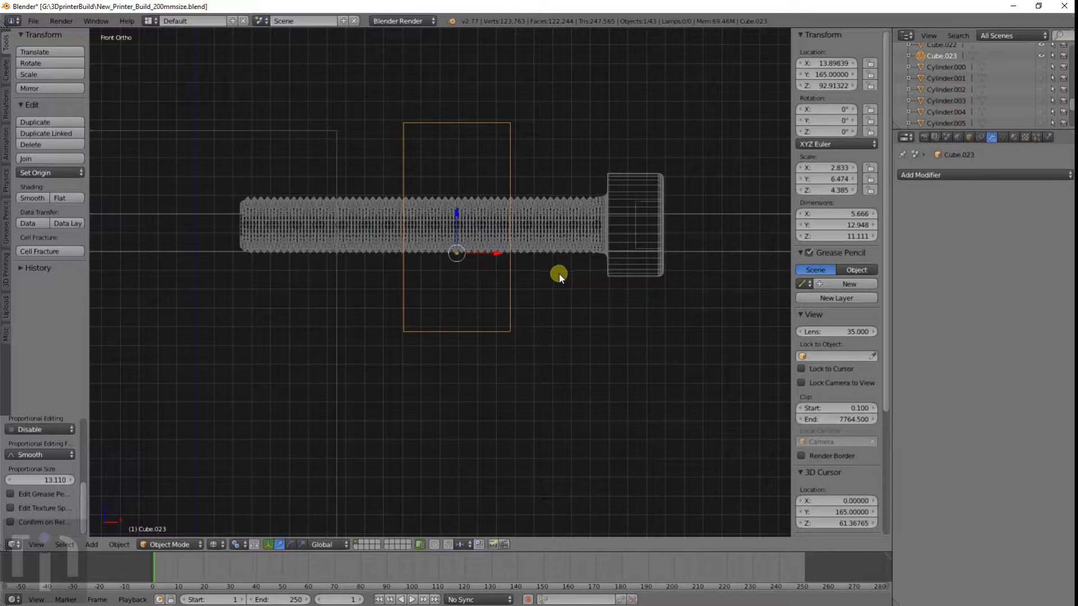
Step: Shift the small block about 0.3 units along negative Y in the top view
{"action": "key", "text": "KP_7"}
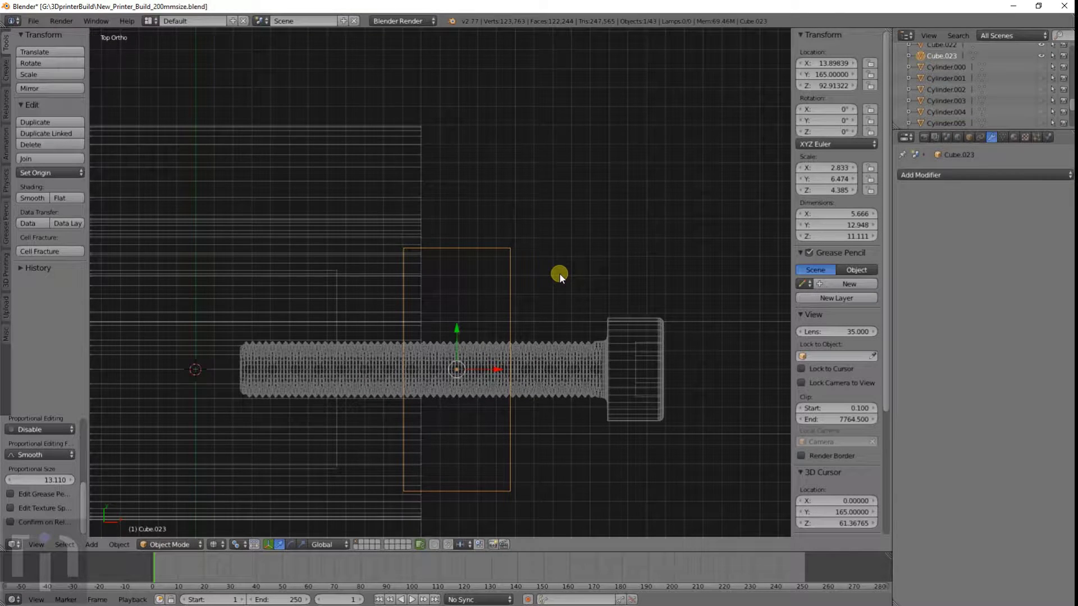
{"action": "scroll", "coordinate": [559, 273], "scroll_direction": "down", "scroll_amount": 1}
{"action": "key", "text": "g"}
{"action": "key", "text": "x"}
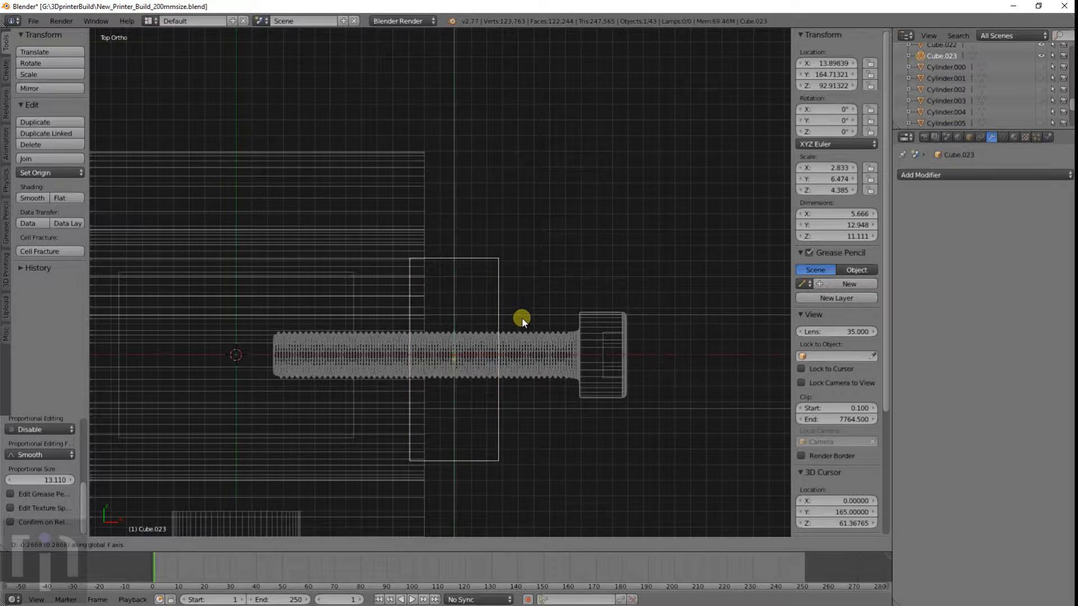
{"action": "right_click", "coordinate": [520, 329]}
Step: Move the bolt about 5.7 units along negative Y, toward the edge of the two blocks
{"action": "middle_click_drag", "start_coordinate": [518, 335], "coordinate": [558, 259], "text": "shift"}
{"action": "right_click", "coordinate": [572, 264]}
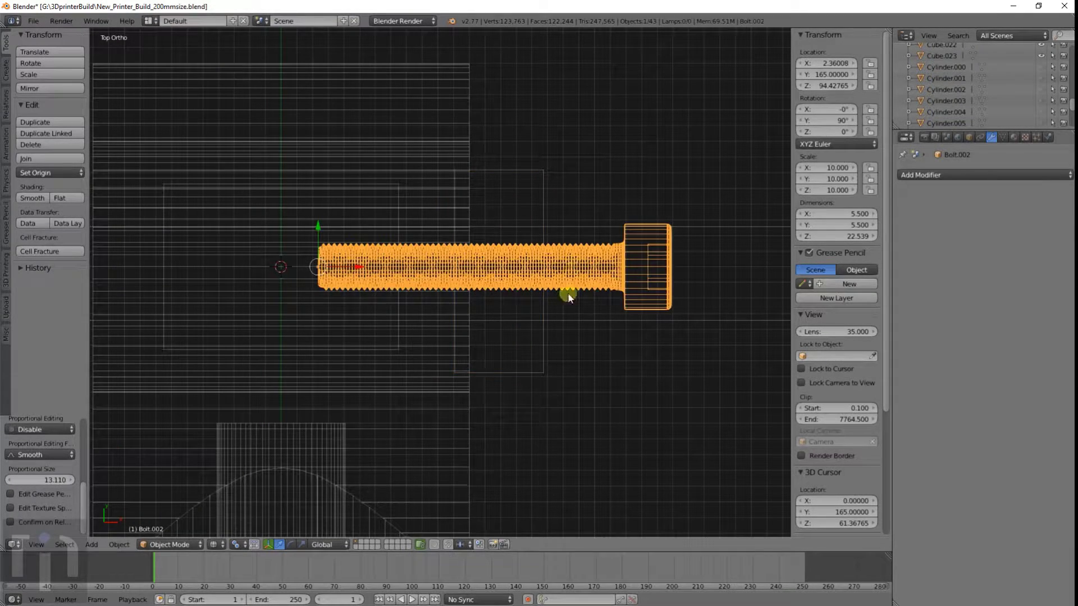
{"action": "key", "text": "g"}
{"action": "key", "text": "y"}
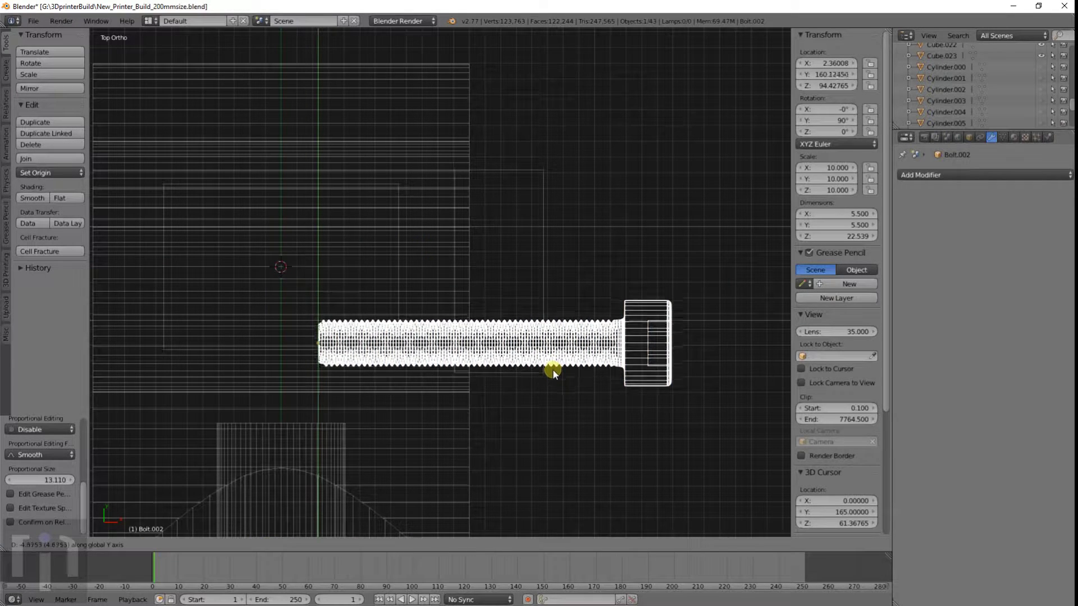
{"action": "left_click", "coordinate": [549, 384]}
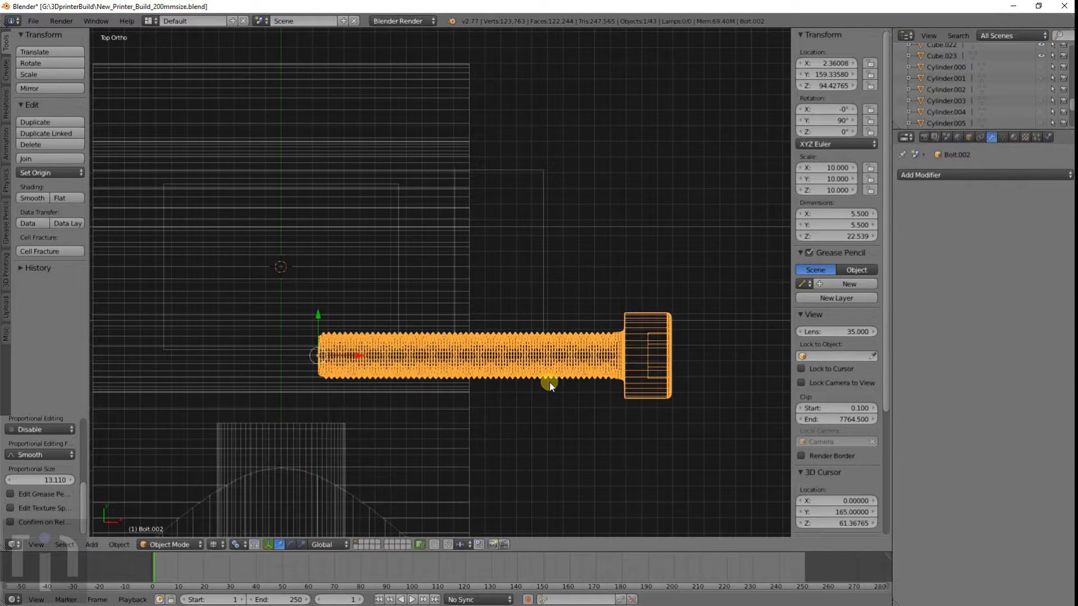
Step: Enlarge the belt attachment block along Y to about 19.8 units
{"action": "right_click", "coordinate": [396, 293]}
{"action": "right_click", "coordinate": [396, 293]}
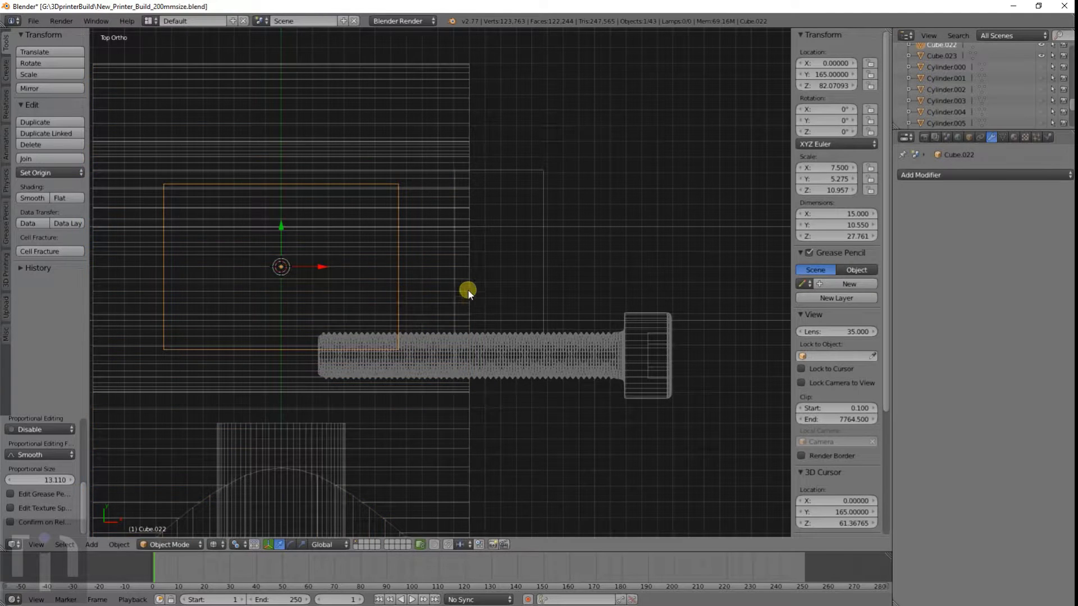
{"action": "key", "text": "s"}
{"action": "key", "text": "y"}
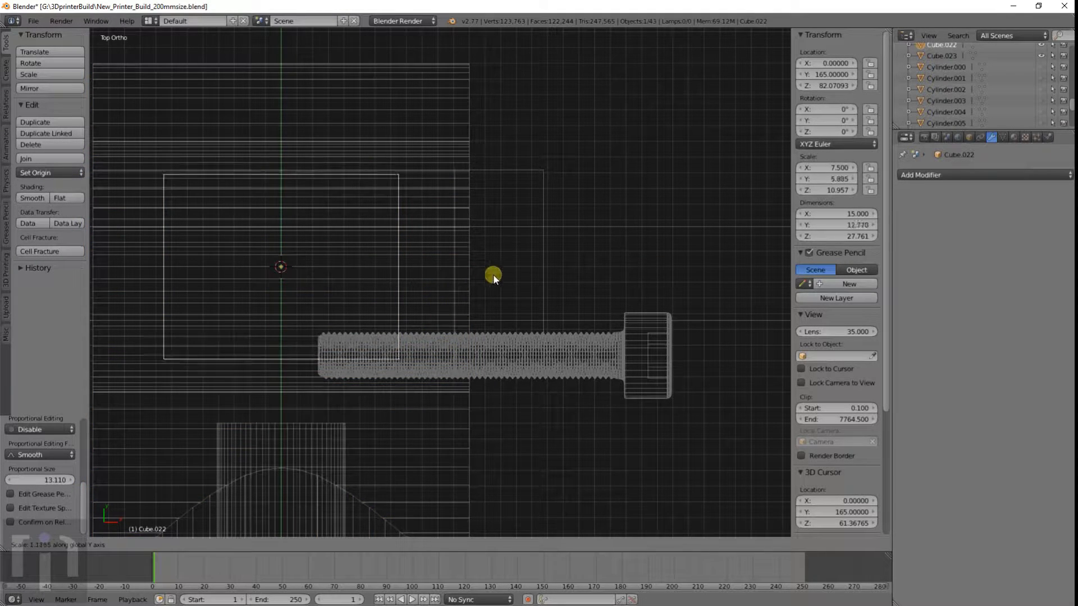
{"action": "left_click", "coordinate": [633, 275]}
Step: Enlarge the small side block along Y to about 19.7 units, close to the attachment block's width
{"action": "mouse_move", "coordinate": [513, 362]}
{"action": "middle_mouse_down"}
{"action": "mouse_move", "coordinate": [433, 284]}
{"action": "mouse_move", "coordinate": [475, 341]}
{"action": "mouse_move", "coordinate": [428, 340]}
{"action": "mouse_move", "coordinate": [436, 328]}
{"action": "mouse_move", "coordinate": [513, 373]}
{"action": "mouse_move", "coordinate": [557, 328]}
{"action": "mouse_move", "coordinate": [580, 347]}
{"action": "mouse_move", "coordinate": [547, 415]}
{"action": "mouse_move", "coordinate": [470, 404]}
{"action": "mouse_move", "coordinate": [448, 413]}
{"action": "middle_mouse_up"}
{"action": "key", "text": "z"}
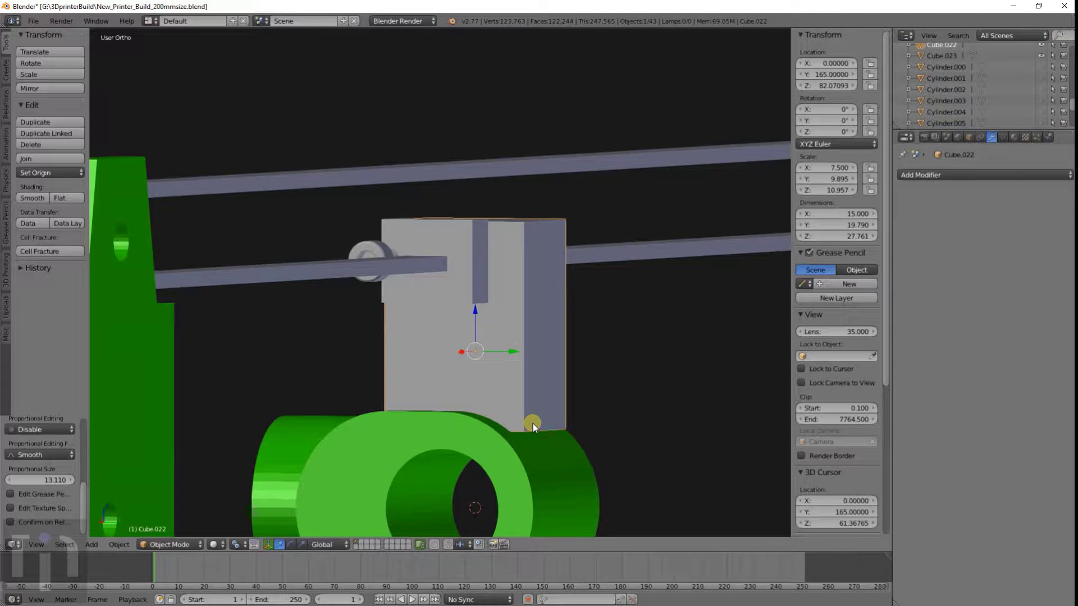
{"action": "middle_click_drag", "start_coordinate": [429, 356], "coordinate": [476, 400]}
{"action": "right_click", "coordinate": [497, 243]}
{"action": "key", "text": "s"}
{"action": "key", "text": "y"}
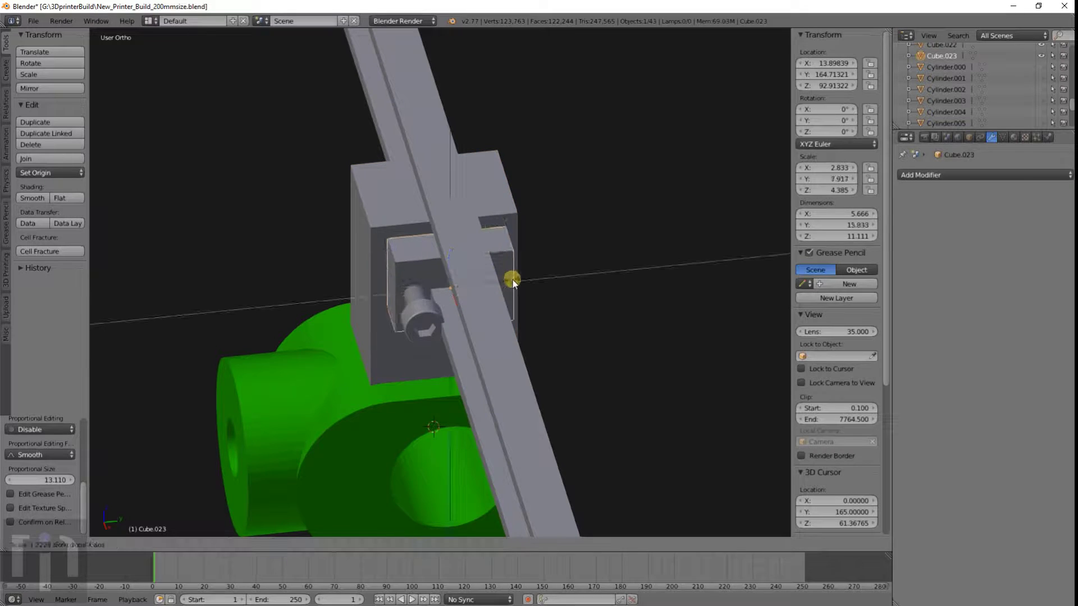
{"action": "left_click", "coordinate": [528, 278]}
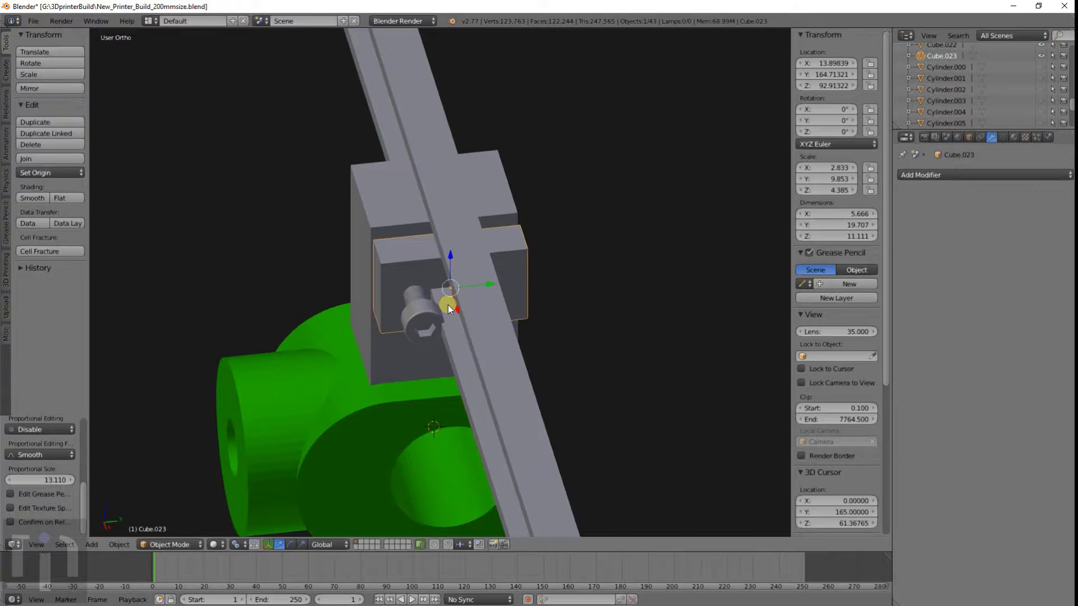
Step: Reposition the bolt in the top view to about X 2.3 and Y 158.2, inside the widened blocks
{"action": "key", "text": "KP_7"}
{"action": "key", "text": "z"}
{"action": "scroll", "coordinate": [447, 305], "scroll_direction": "up", "scroll_amount": 4}
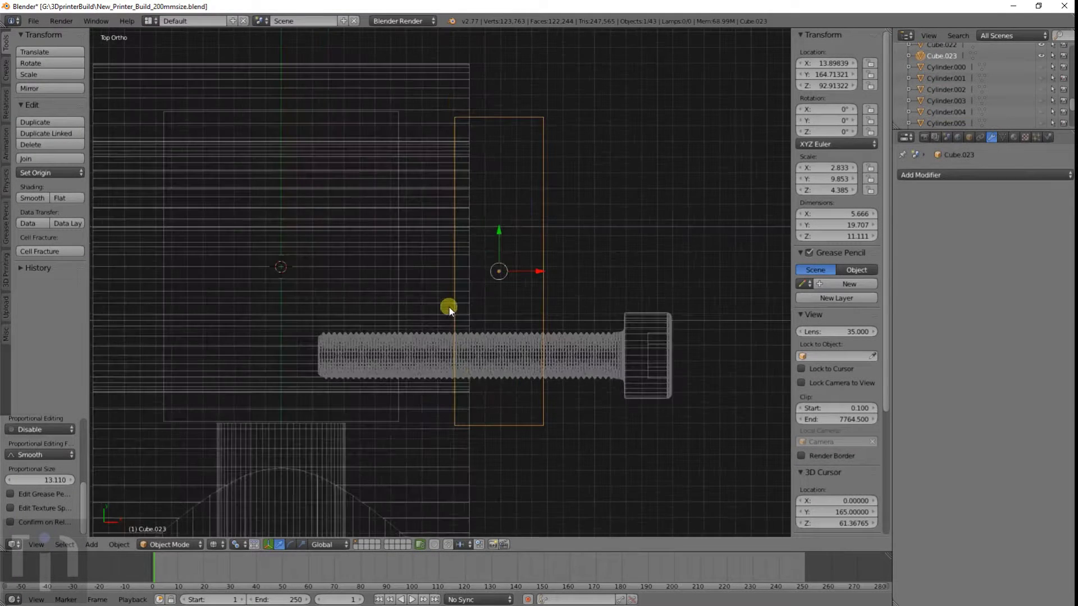
{"action": "middle_click_drag", "start_coordinate": [475, 372], "coordinate": [451, 320], "text": "shift"}
{"action": "right_click", "coordinate": [599, 306]}
{"action": "key", "text": "g"}
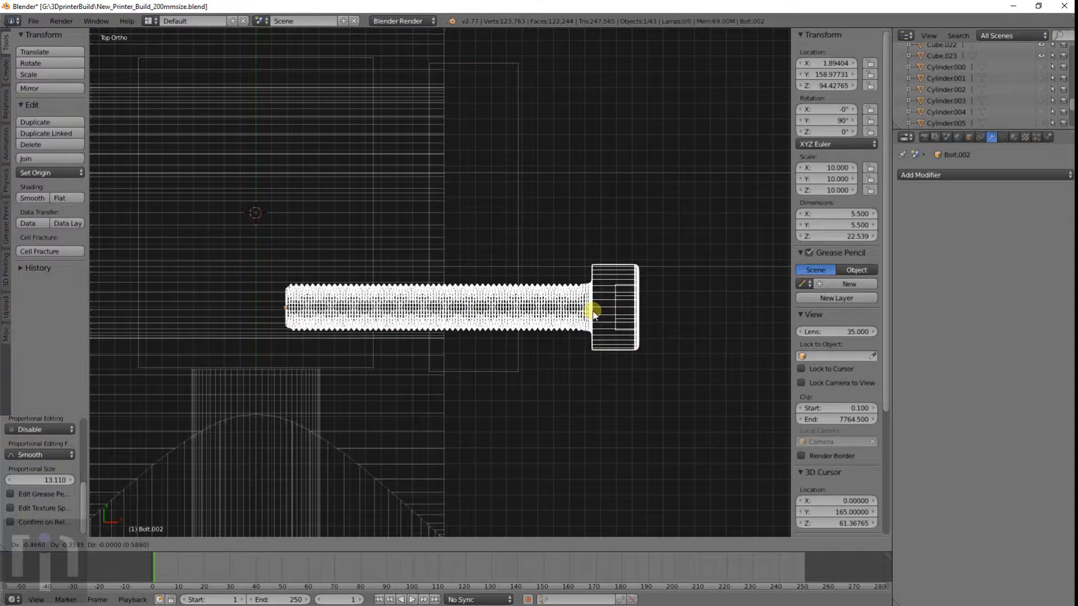
{"action": "left_click", "coordinate": [558, 324]}
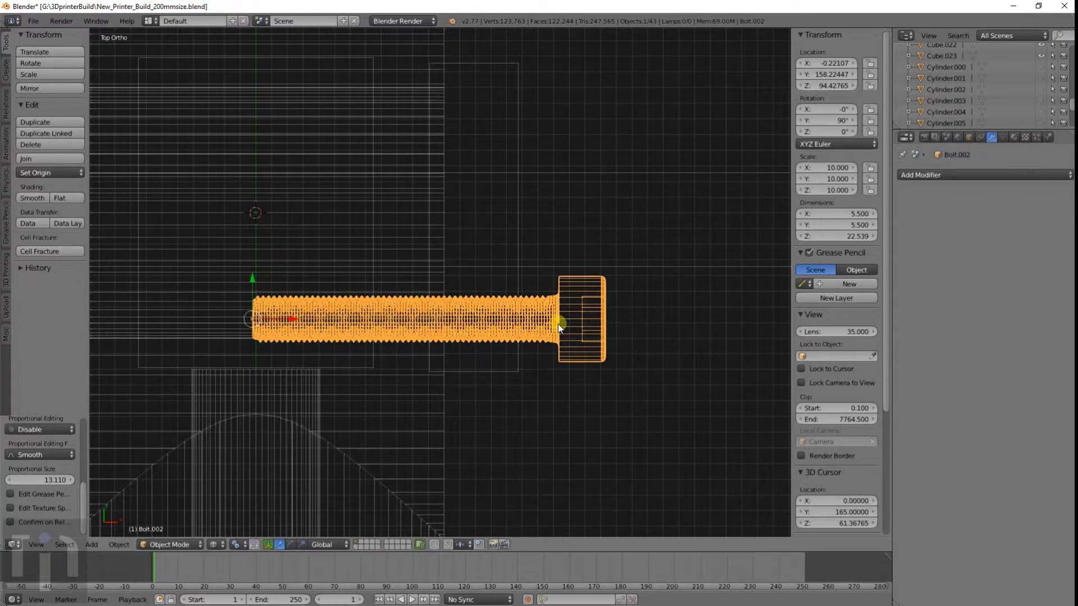
{"action": "key", "text": "g"}
{"action": "key", "text": "x"}
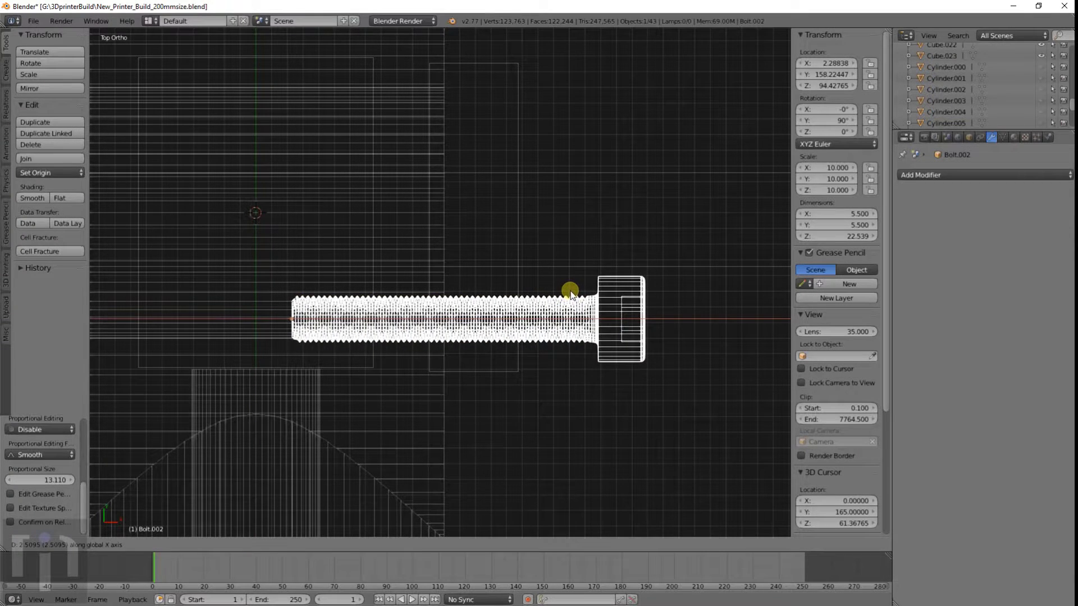
{"action": "left_click", "coordinate": [569, 293]}
Step: Snap the 3D cursor to the bolt's origin
{"action": "scroll", "coordinate": [459, 308], "scroll_direction": "down", "scroll_amount": 3}
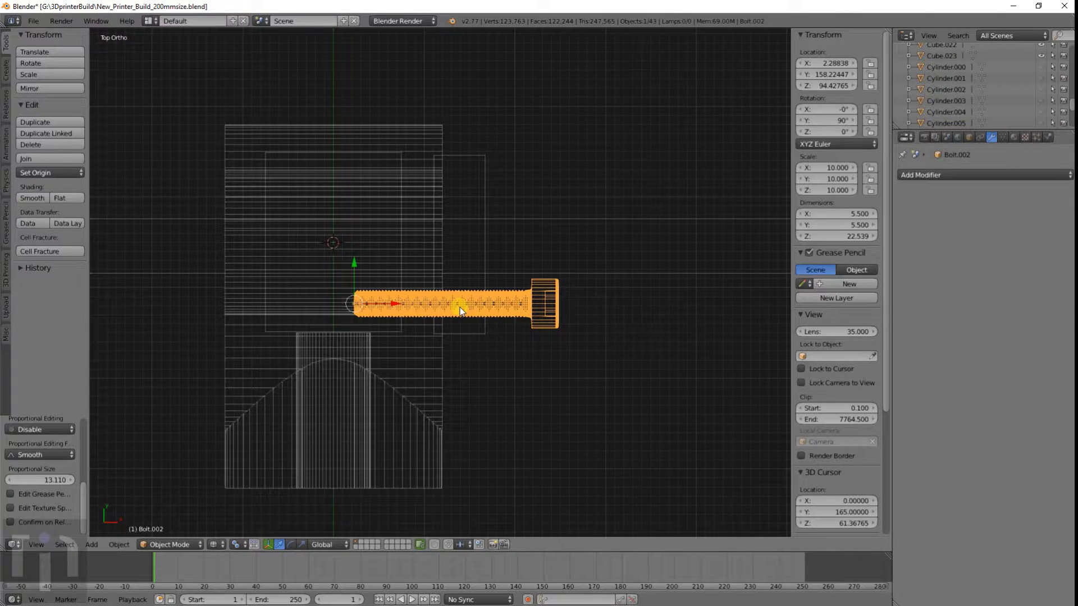
{"action": "middle_click_drag", "start_coordinate": [427, 319], "coordinate": [387, 240]}
{"action": "key", "text": "shift+a"}
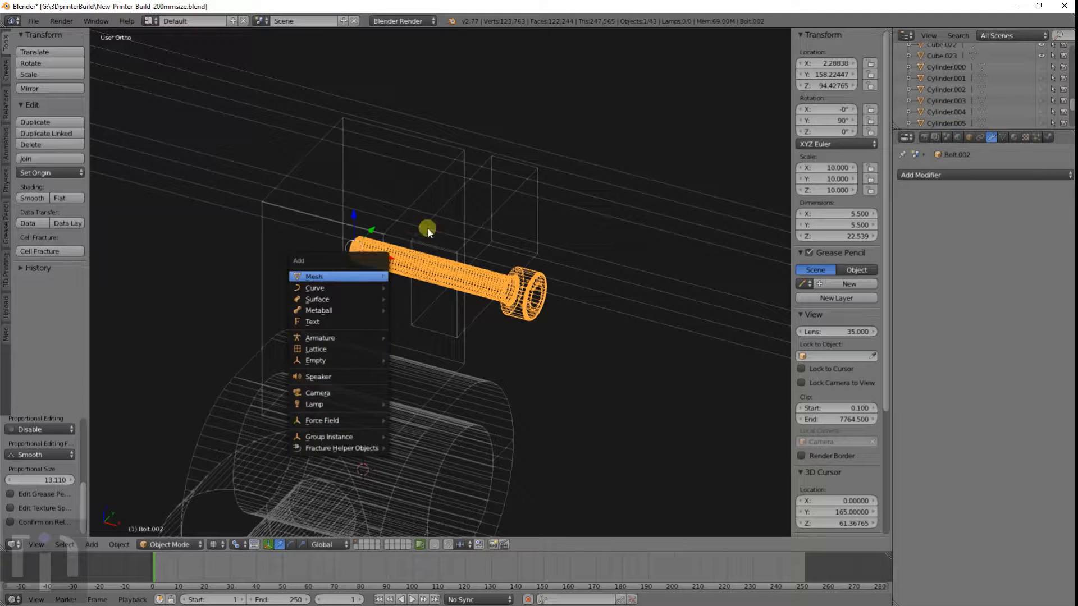
{"action": "key", "text": "Escape"}
{"action": "key", "text": "shift+s"}
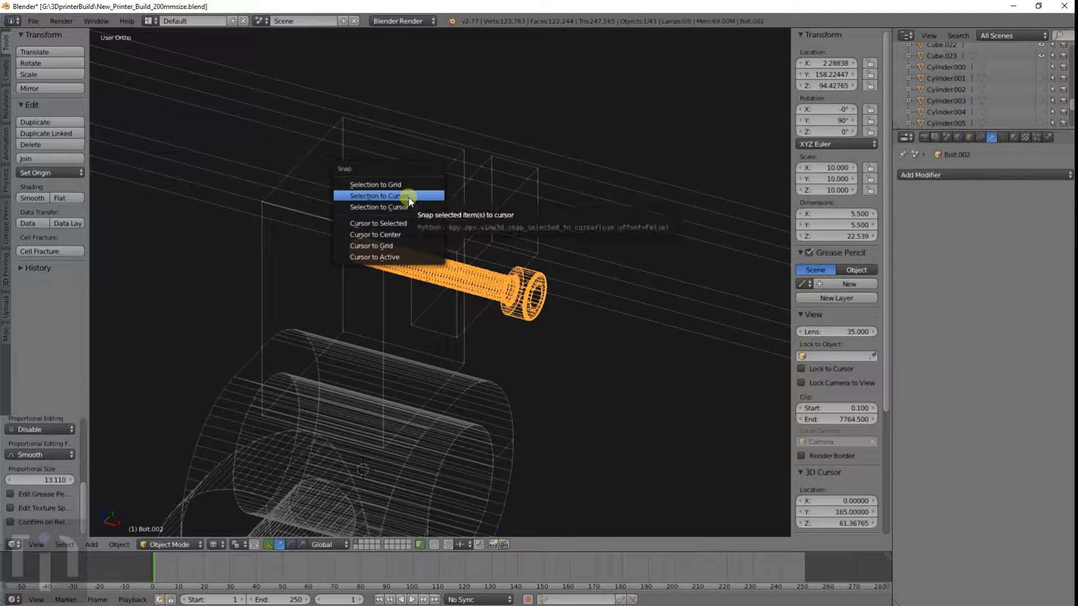
{"action": "left_click", "coordinate": [398, 223]}
Step: Add another bolt mesh at the 3D cursor and change its model to a hex nut
{"action": "key", "text": "shift+a"}
{"action": "mouse_move", "coordinate": [406, 252]}
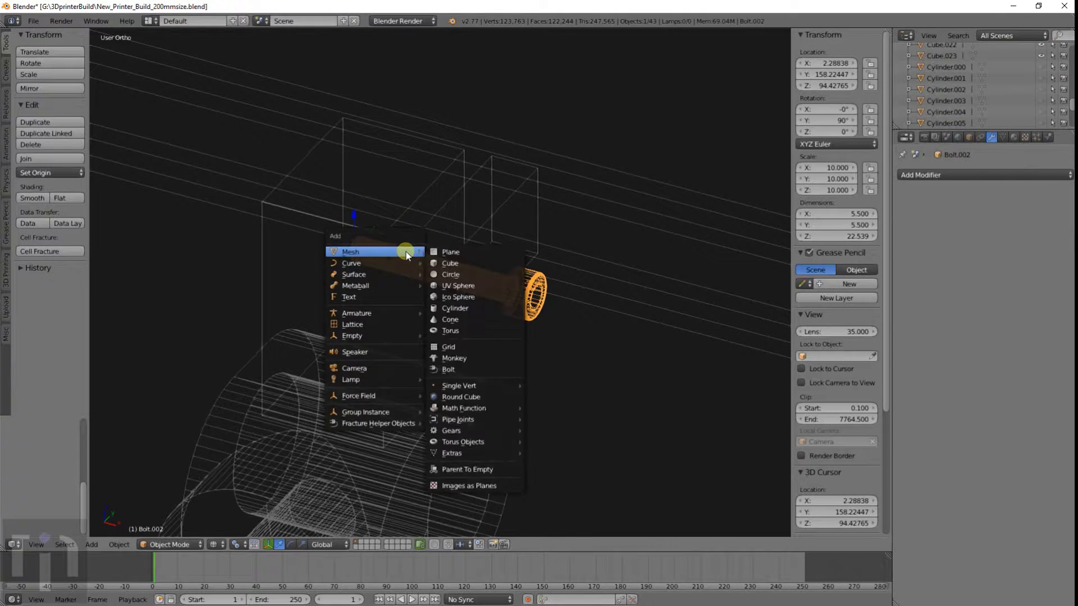
{"action": "left_click", "coordinate": [456, 366]}
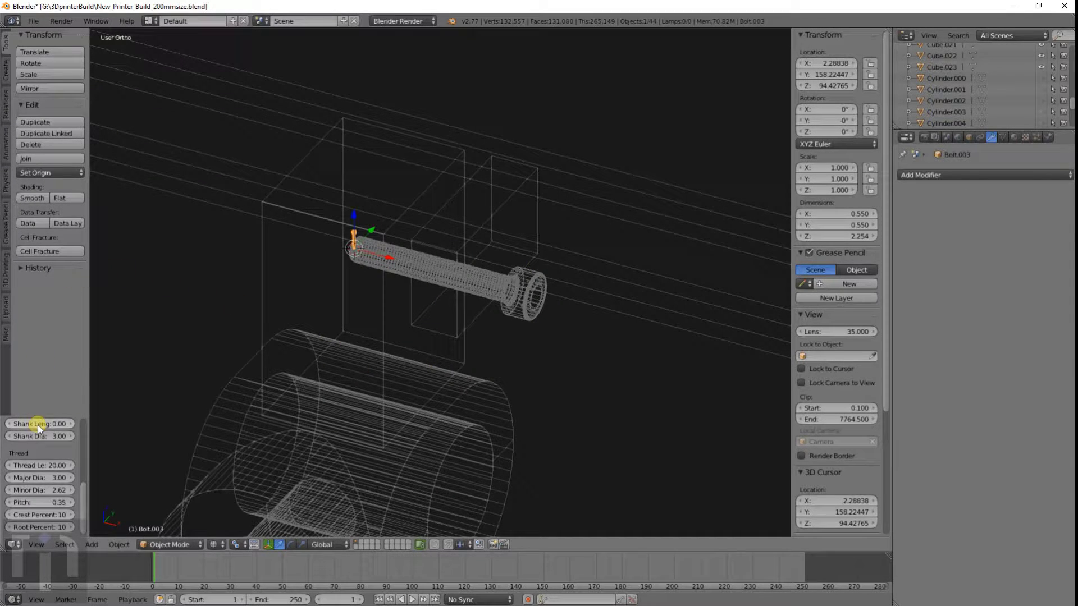
{"action": "scroll", "coordinate": [38, 426], "scroll_direction": "down", "scroll_amount": 2}
{"action": "left_click", "coordinate": [45, 440]}
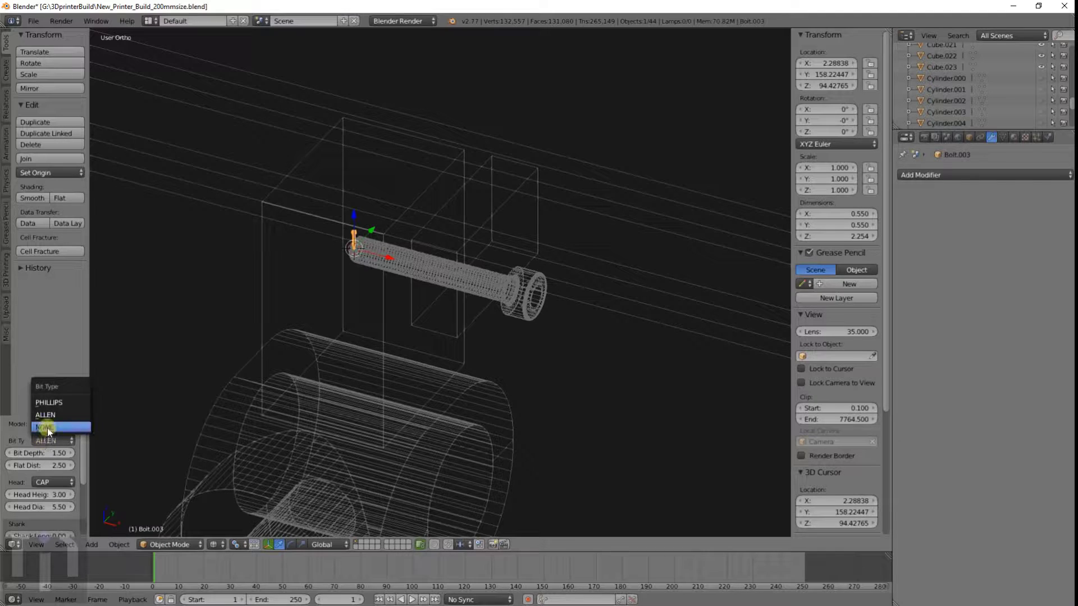
{"action": "left_click", "coordinate": [55, 424]}
{"action": "left_click", "coordinate": [51, 395]}
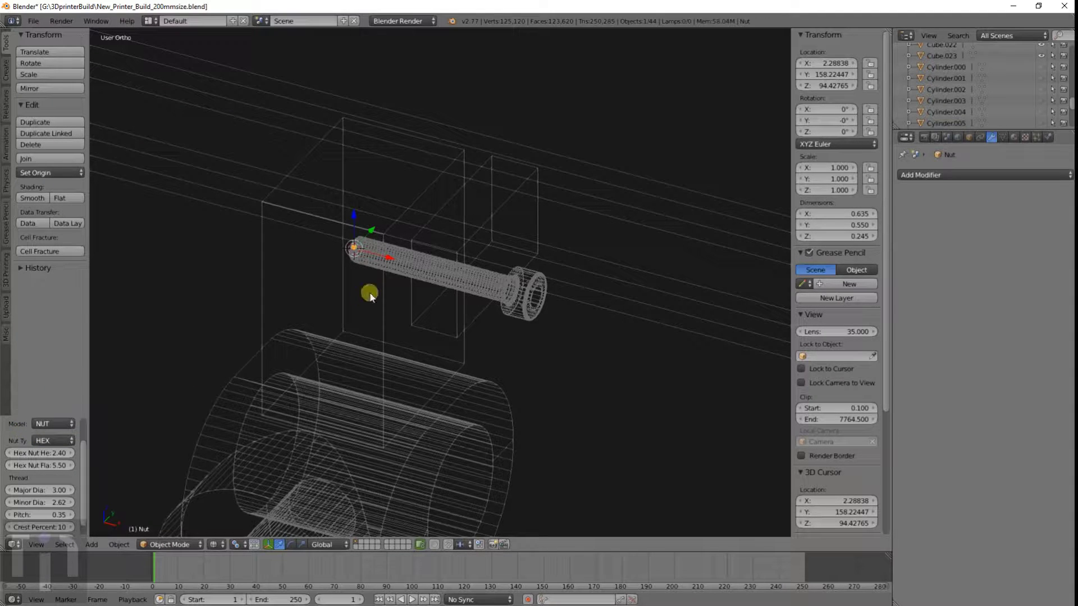
Step: Set the nut's scale to 10 on the X, Y and Z axes
{"action": "left_click", "coordinate": [820, 167]}
{"action": "type", "text": "1.0"}
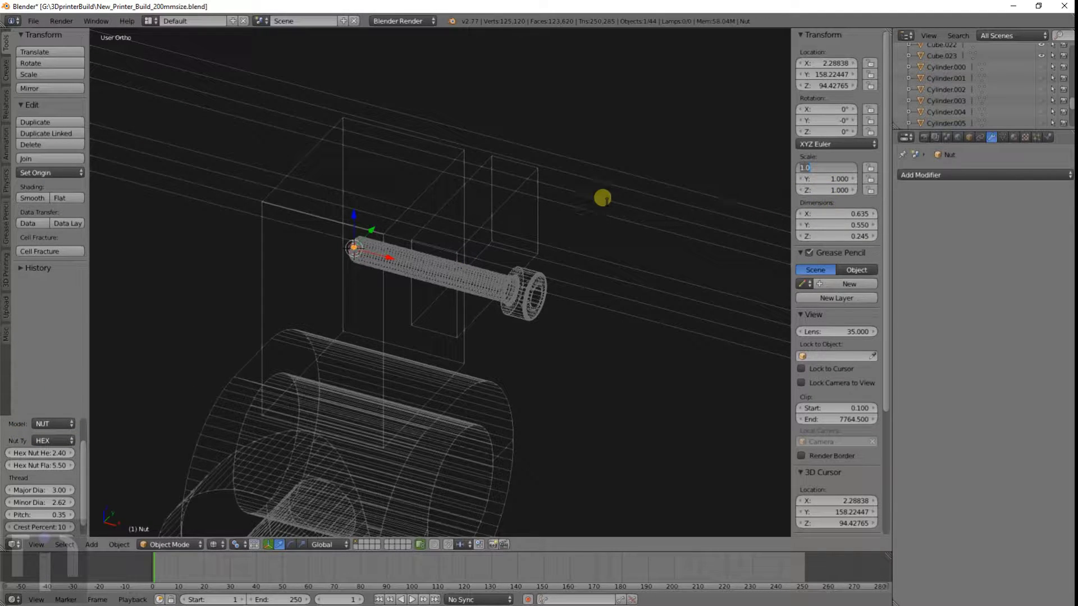
{"action": "key", "text": "Tab"}
{"action": "type", "text": "10"}
{"action": "key", "text": "Tab"}
{"action": "key", "text": "Tab"}
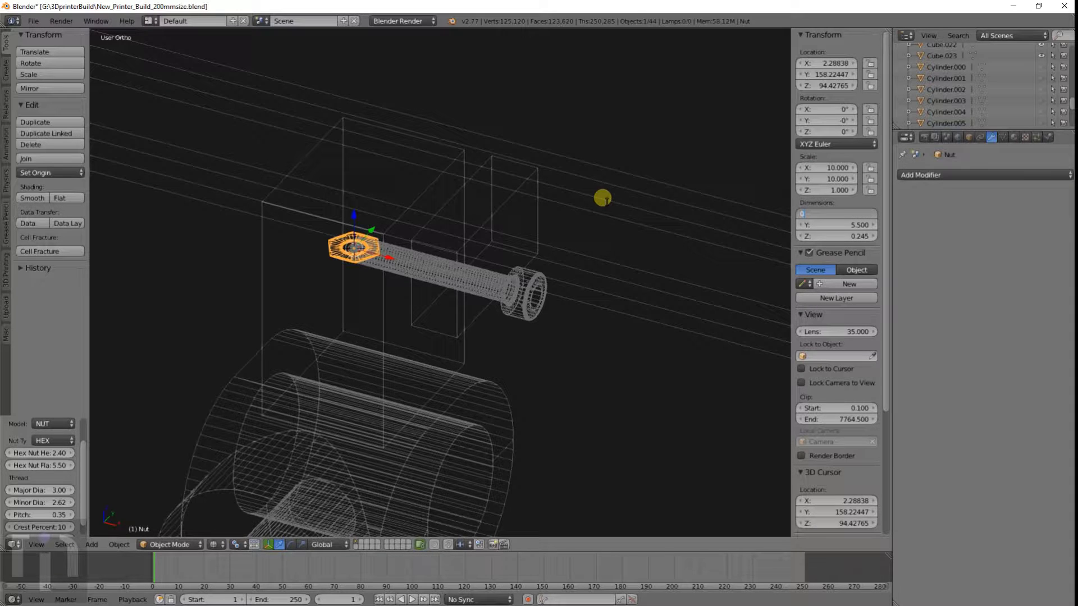
{"action": "key", "text": "Escape"}
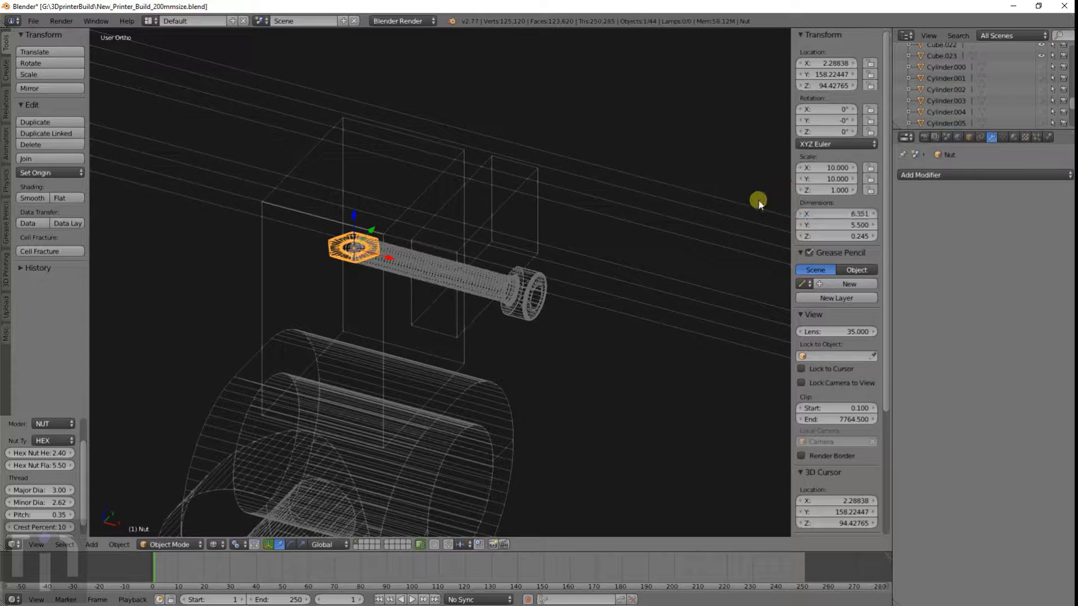
{"action": "left_click", "coordinate": [821, 192]}
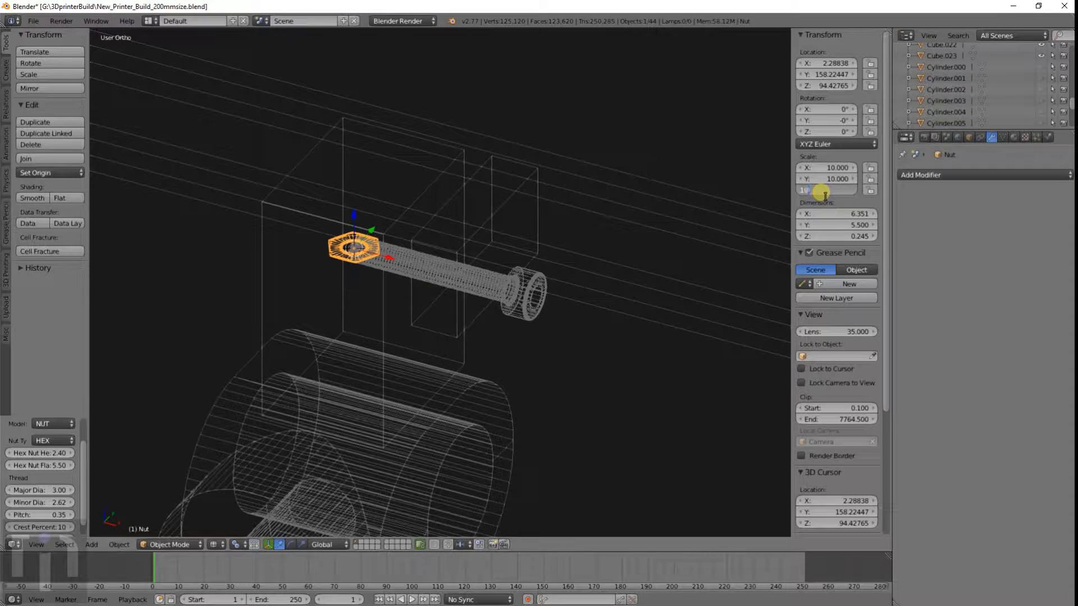
{"action": "key", "text": "Return"}
Step: Rotate the nut 90° about the global Y axis so it lines up with the bolt's shaft
{"action": "type", "text": "rx"}
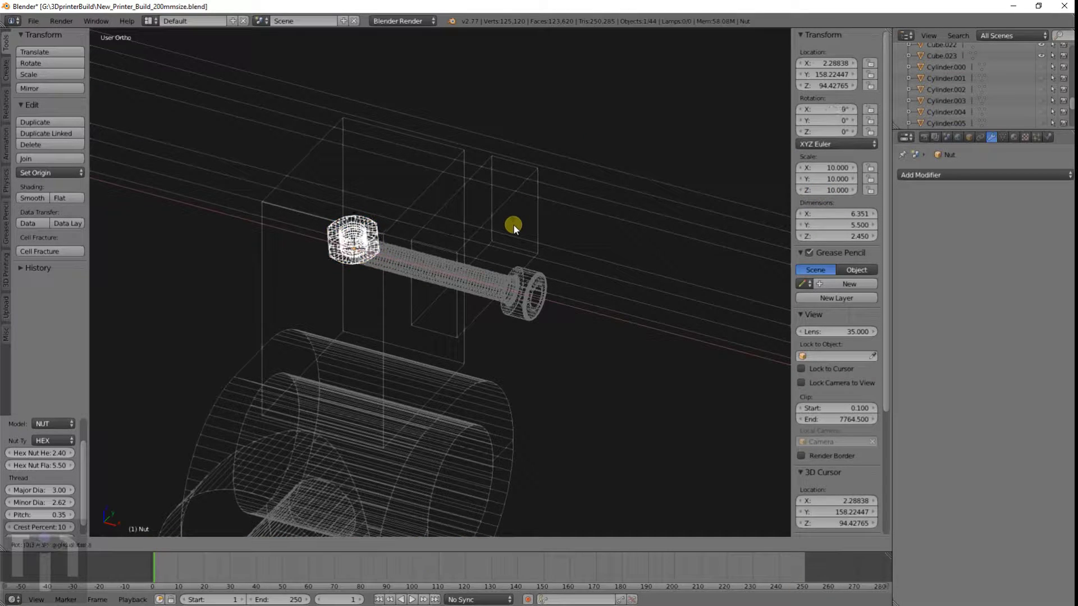
{"action": "type", "text": "90"}
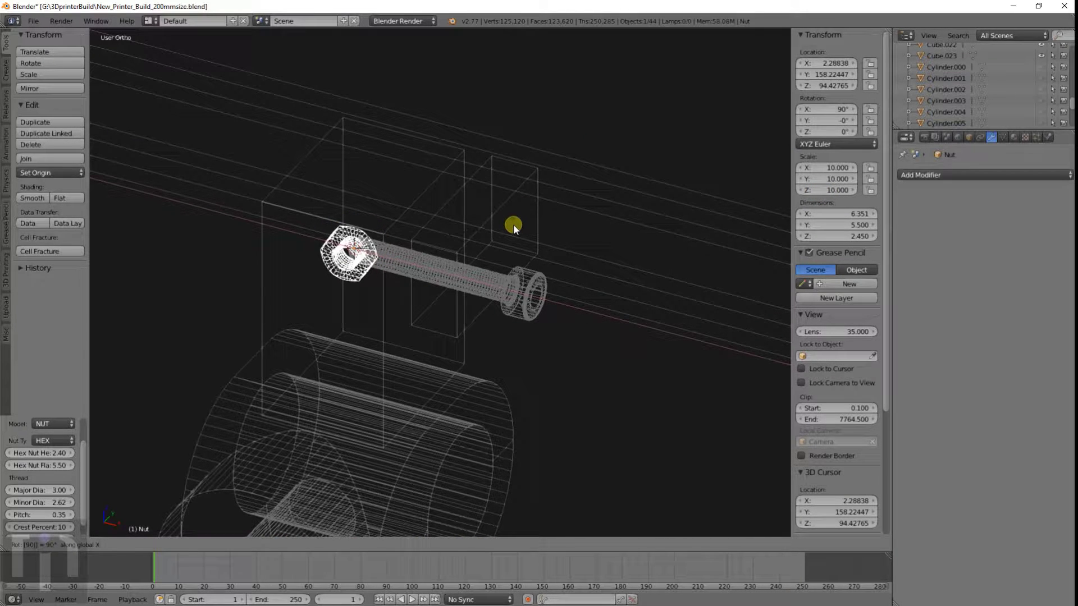
{"action": "type", "text": "z"}
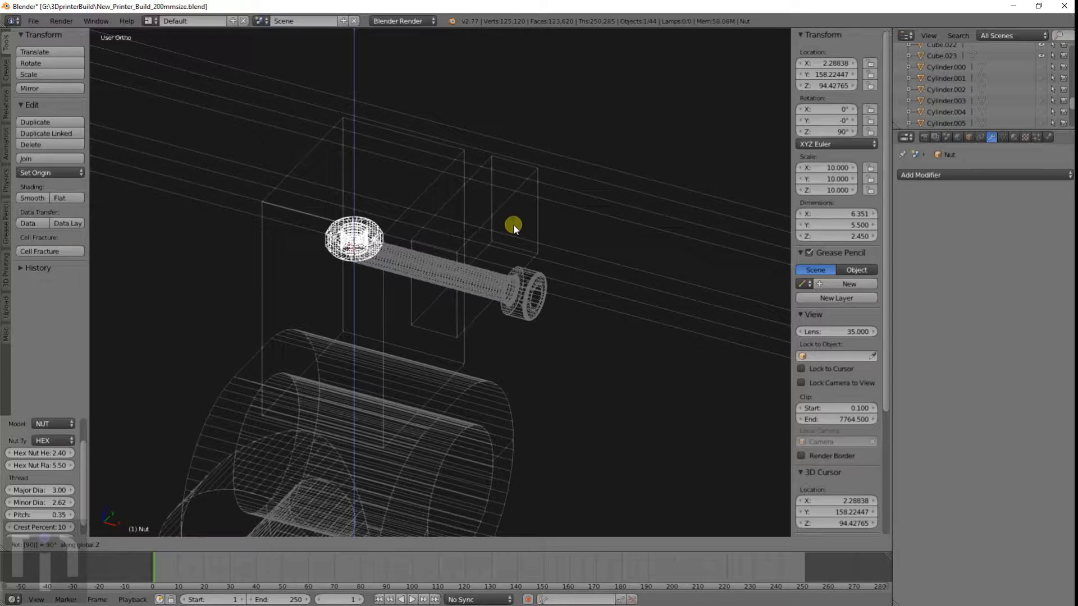
{"action": "type", "text": "y"}
{"action": "key", "text": "Return"}
{"action": "key", "text": "KP_1"}
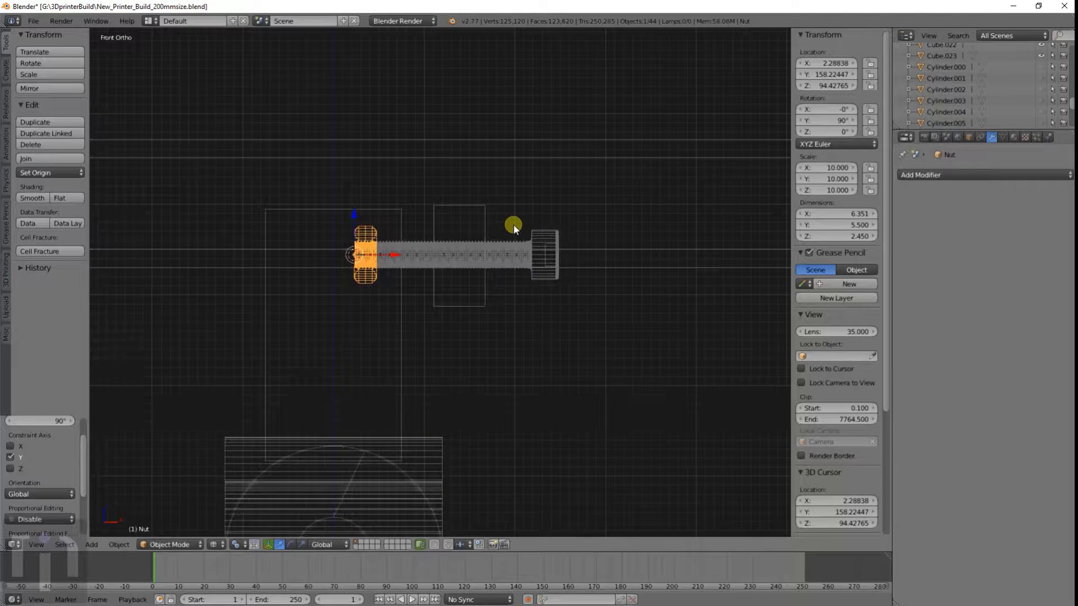
Step: Add a six-sided cylinder at the 3D cursor and rotate it 90° about the global Y axis
{"action": "key", "text": "KP_Decimal"}
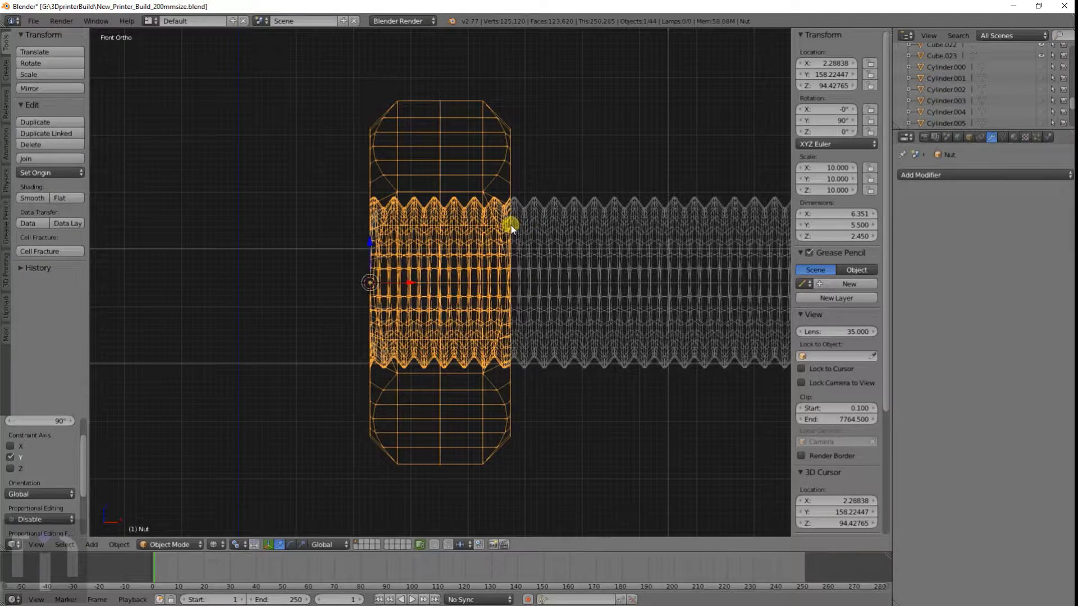
{"action": "key", "text": "KP_3"}
{"action": "scroll", "coordinate": [511, 224], "scroll_direction": "down", "scroll_amount": 5}
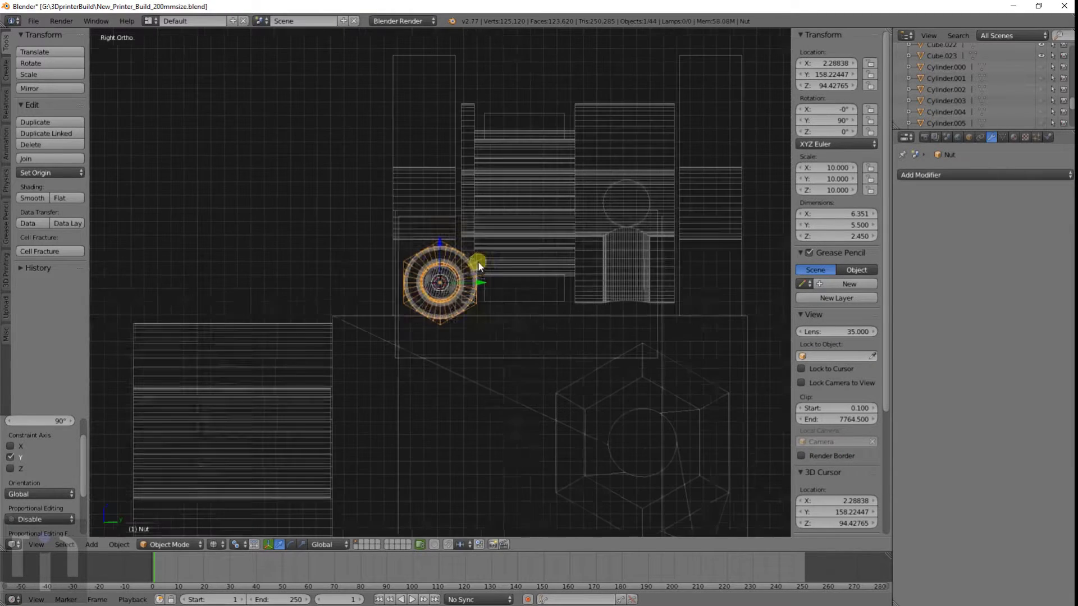
{"action": "key", "text": "shift+a"}
{"action": "mouse_move", "coordinate": [474, 284]}
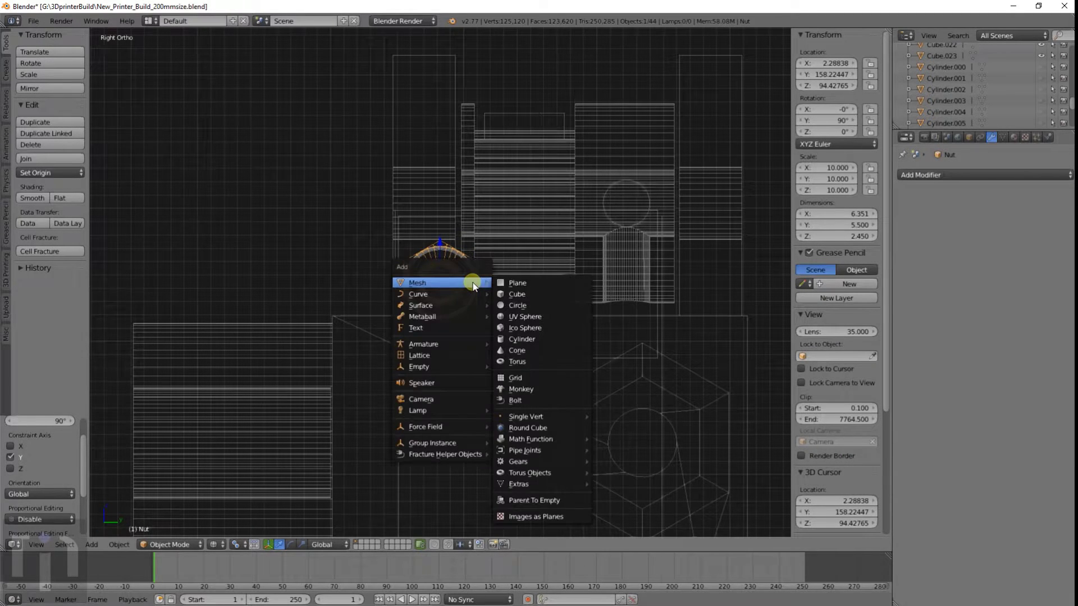
{"action": "left_click", "coordinate": [533, 343]}
{"action": "key", "text": "r"}
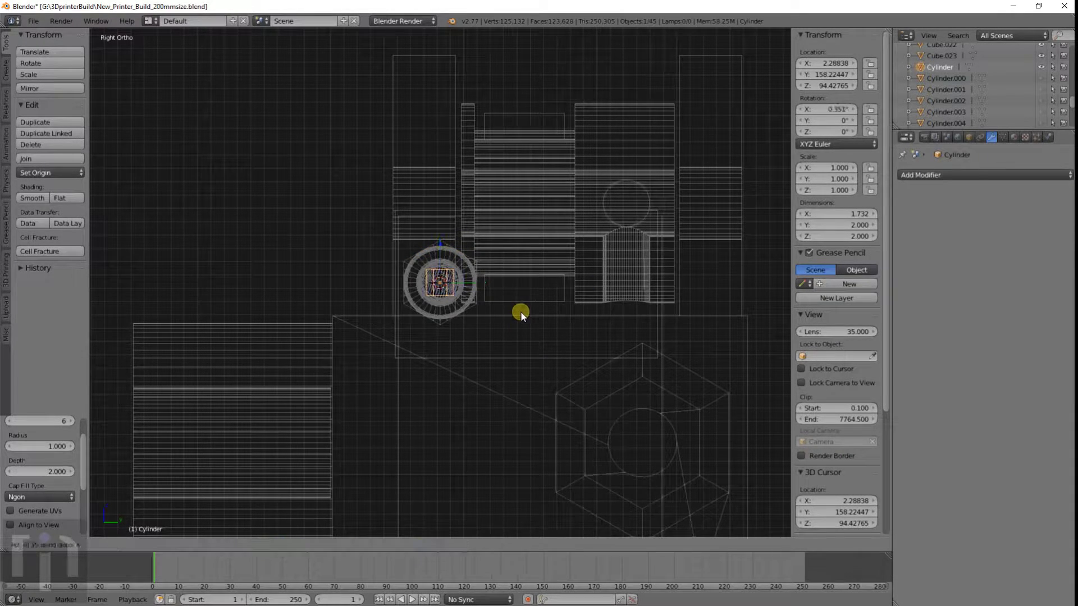
{"action": "key", "text": "x"}
{"action": "key", "text": "9"}
{"action": "key", "text": "0"}
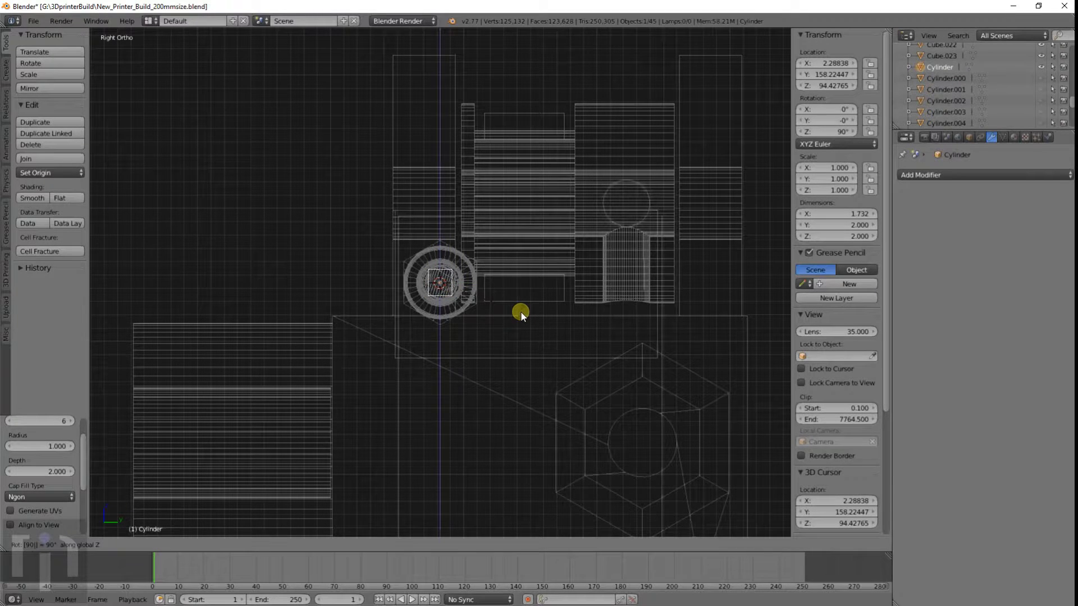
{"action": "key", "text": "y"}
{"action": "key", "text": "Return"}
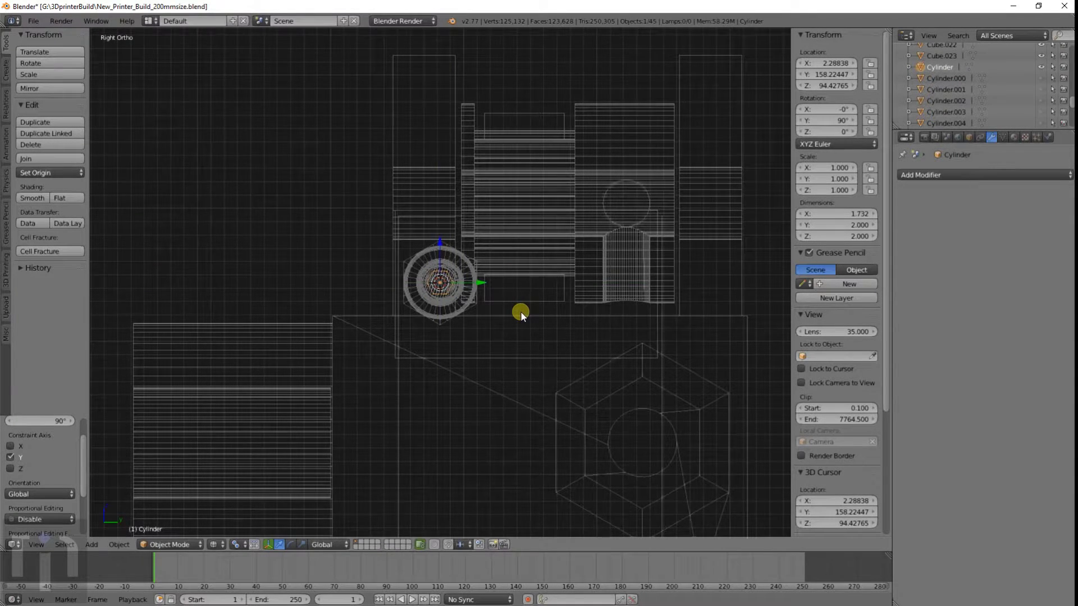
Step: Rotate the hexagonal cylinder 30° in the right view and scale it to about 3.47, slightly larger than the nut
{"action": "scroll", "coordinate": [520, 310], "scroll_direction": "up", "scroll_amount": 4}
{"action": "type", "text": "0"}
{"action": "key", "text": "Return"}
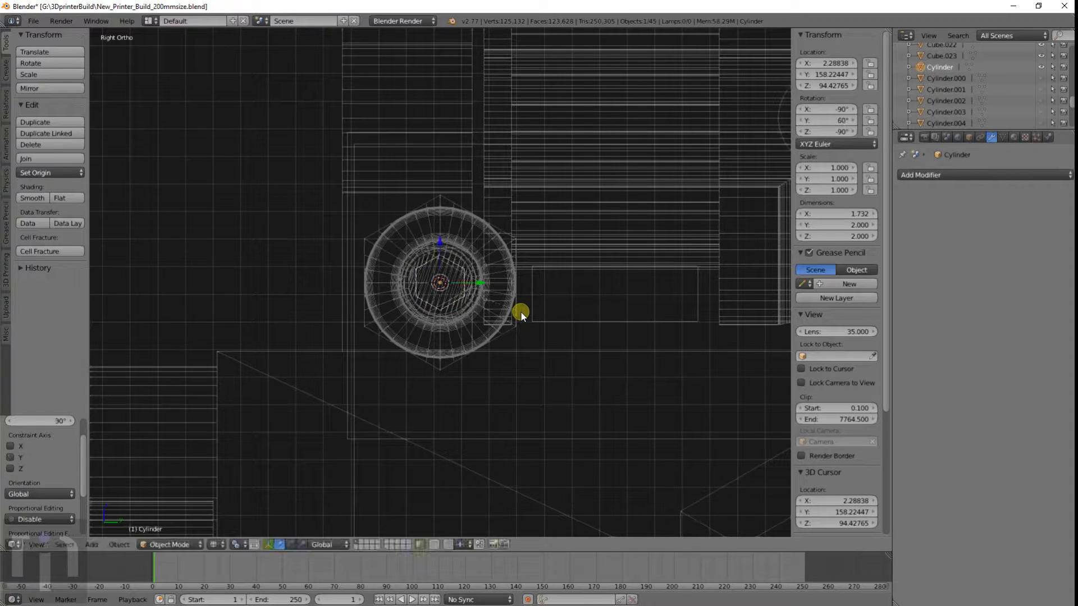
{"action": "key", "text": "s"}
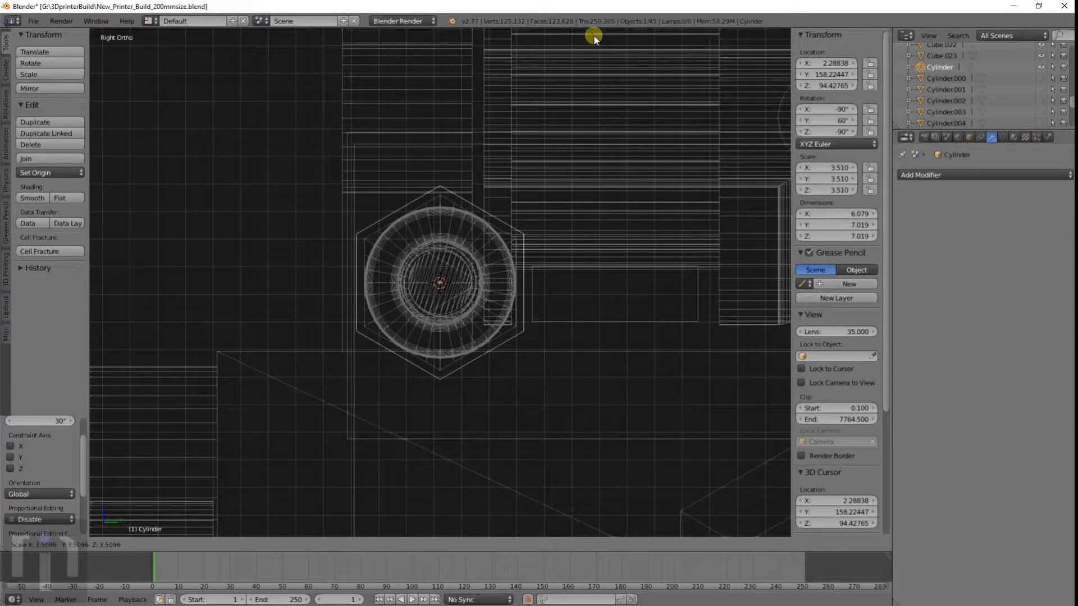
{"action": "left_click", "coordinate": [591, 32]}
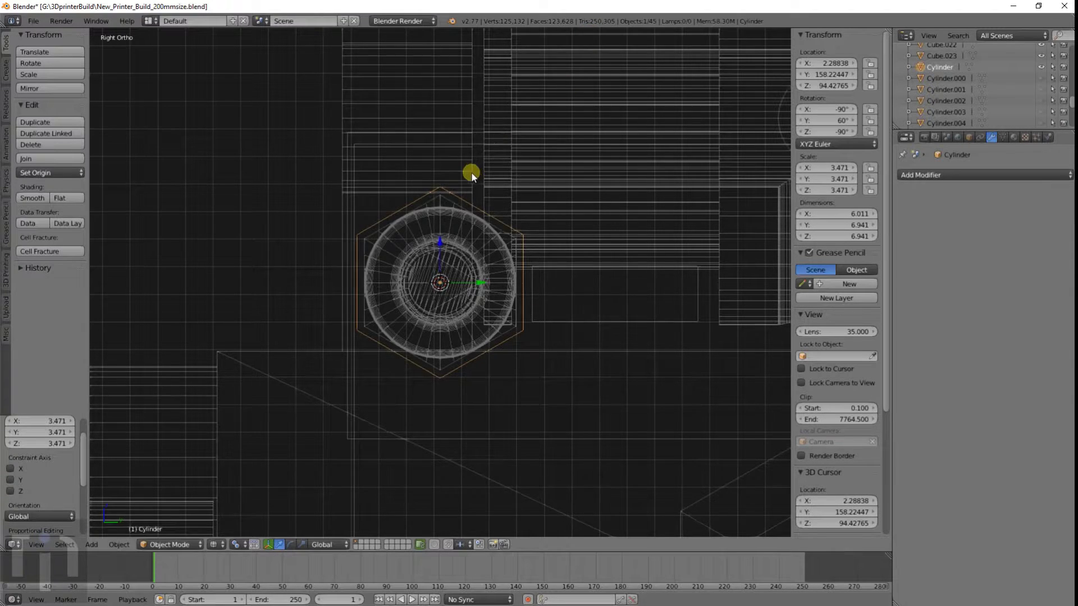
Step: Extrude the -Y half of the hexagonal cylinder's vertices along -Y, well past the attachment block's face
{"action": "scroll", "coordinate": [450, 205], "scroll_direction": "down", "scroll_amount": 4}
{"action": "key", "text": "Tab"}
{"action": "key", "text": "a"}
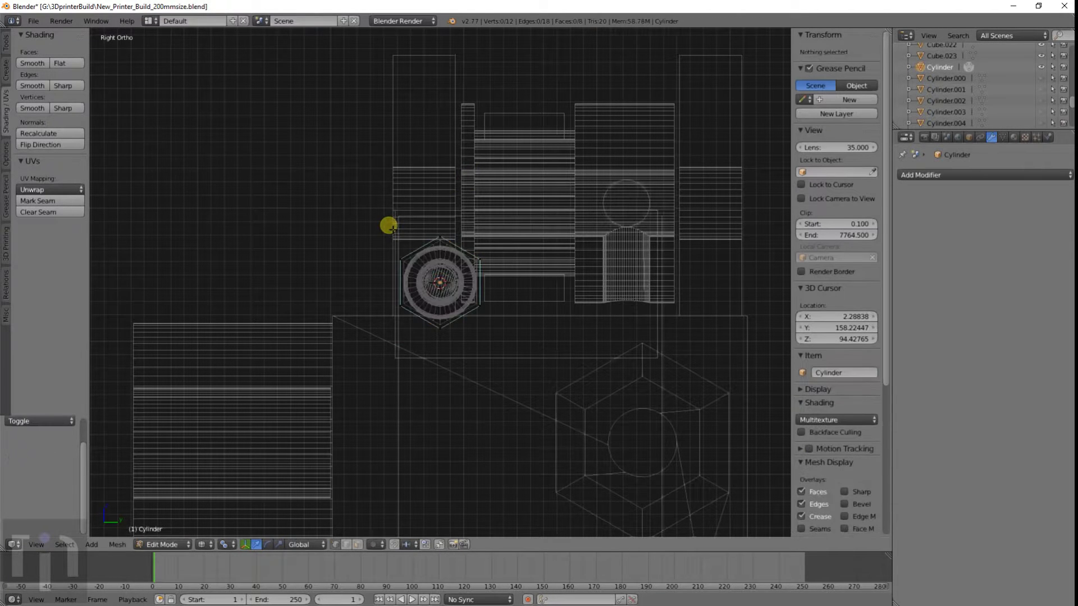
{"action": "left_click_drag", "start_coordinate": [410, 240], "coordinate": [465, 339]}
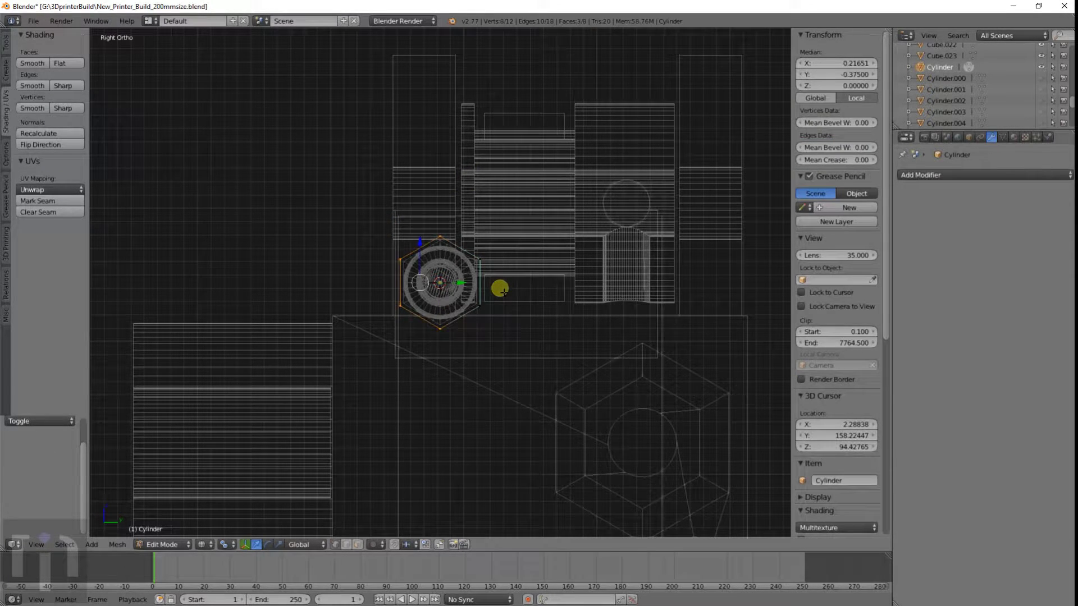
{"action": "key", "text": "e"}
{"action": "left_click", "coordinate": [411, 285]}
{"action": "key", "text": "Tab"}
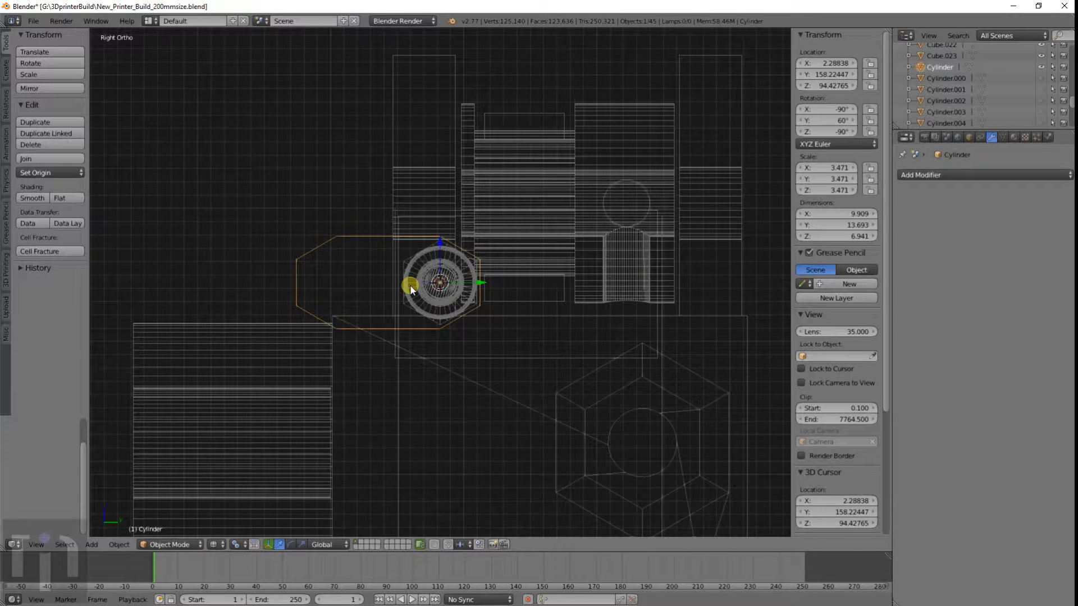
Step: Thin the extruded hexagonal cylinder along X to about 2.7 units
{"action": "key", "text": "z"}
{"action": "mouse_move", "coordinate": [482, 284]}
{"action": "middle_mouse_down"}
{"action": "mouse_move", "coordinate": [454, 288]}
{"action": "mouse_move", "coordinate": [558, 308]}
{"action": "middle_mouse_up"}
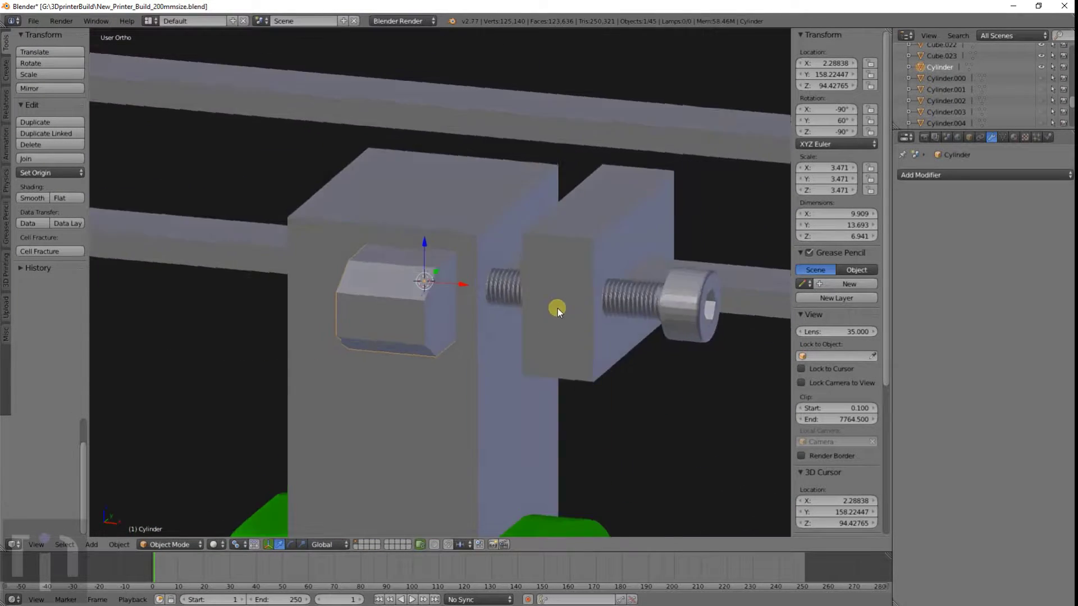
{"action": "scroll", "coordinate": [578, 304], "scroll_direction": "up", "scroll_amount": 3}
{"action": "key", "text": "KP_1"}
{"action": "key", "text": "z"}
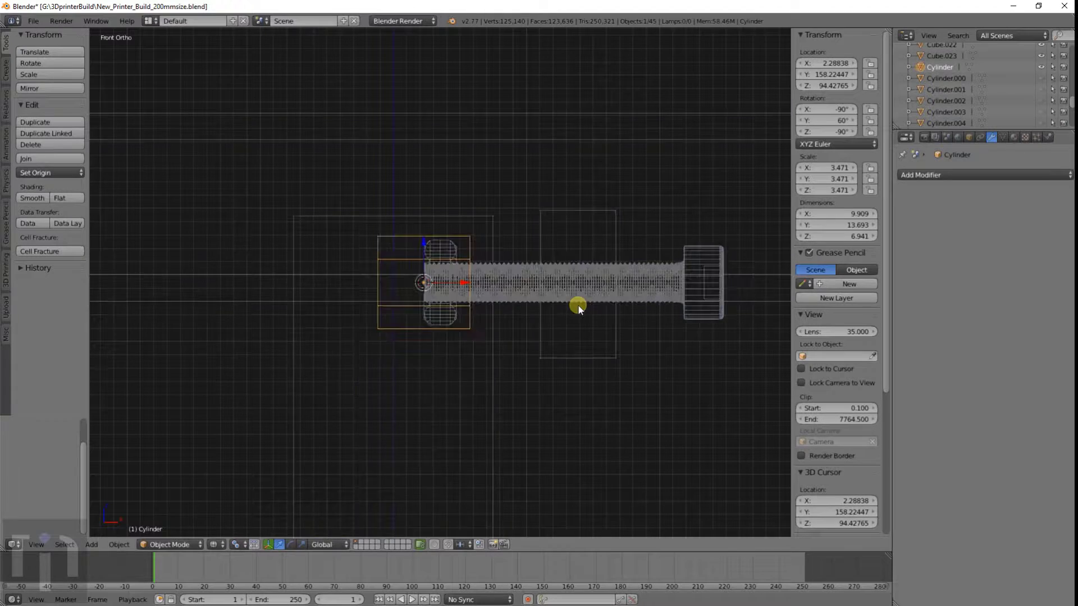
{"action": "scroll", "coordinate": [578, 304], "scroll_direction": "up", "scroll_amount": 5}
{"action": "key", "text": "s"}
{"action": "key", "text": "x"}
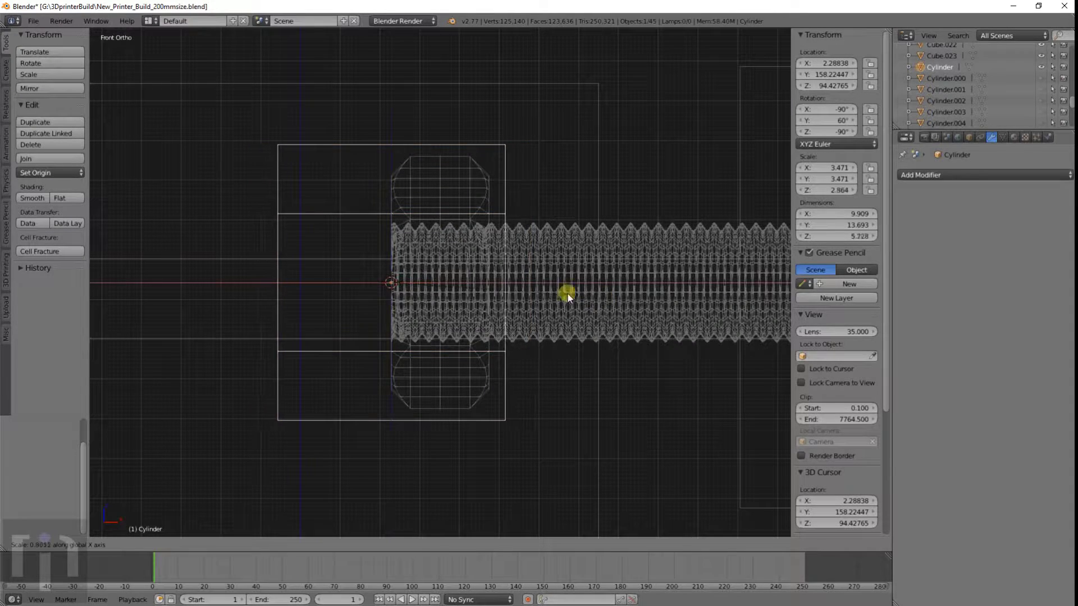
{"action": "left_click", "coordinate": [474, 291]}
Step: Center the hexagonal cylinder around the nut at about X 3.48 and widen it along X to about 2.8 units
{"action": "key", "text": "g"}
{"action": "key", "text": "x"}
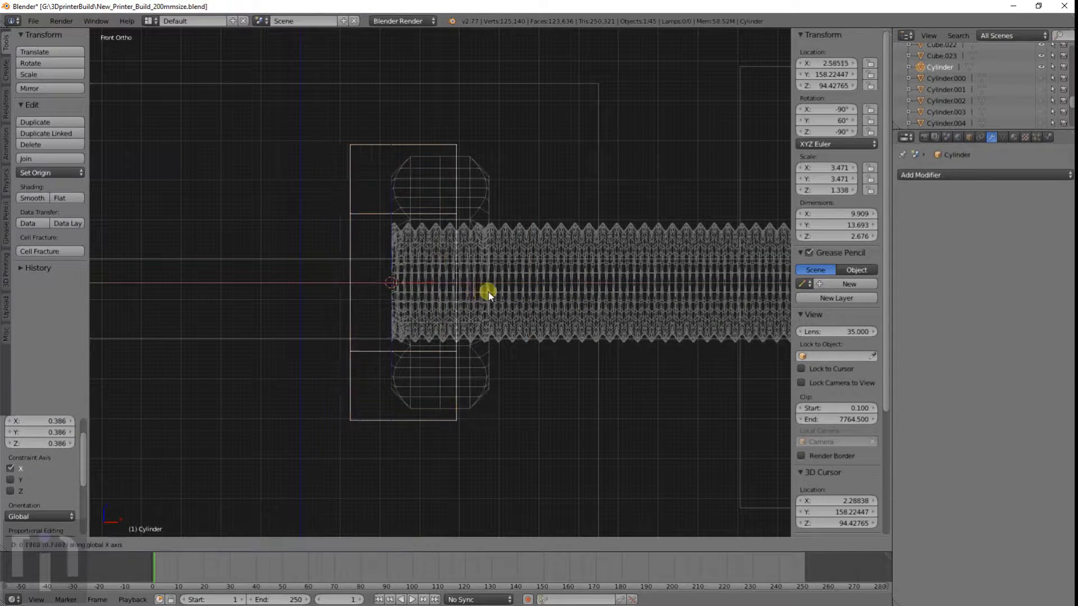
{"action": "left_click", "coordinate": [521, 291]}
{"action": "key", "text": "s"}
{"action": "key", "text": "x"}
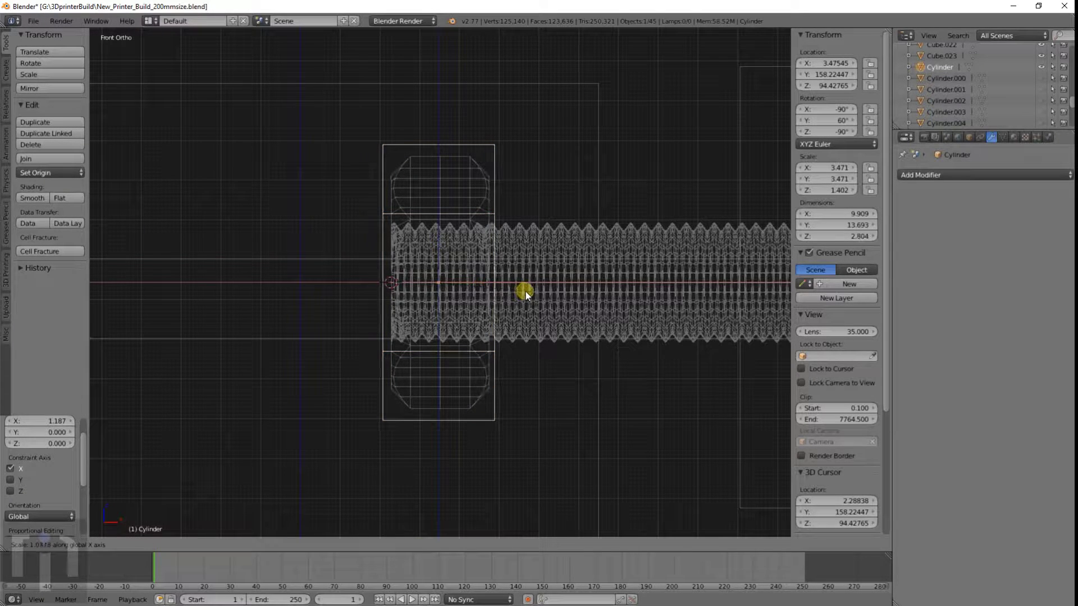
{"action": "left_click", "coordinate": [526, 292]}
{"action": "scroll", "coordinate": [526, 292], "scroll_direction": "down", "scroll_amount": 5}
{"action": "key", "text": "Tab"}
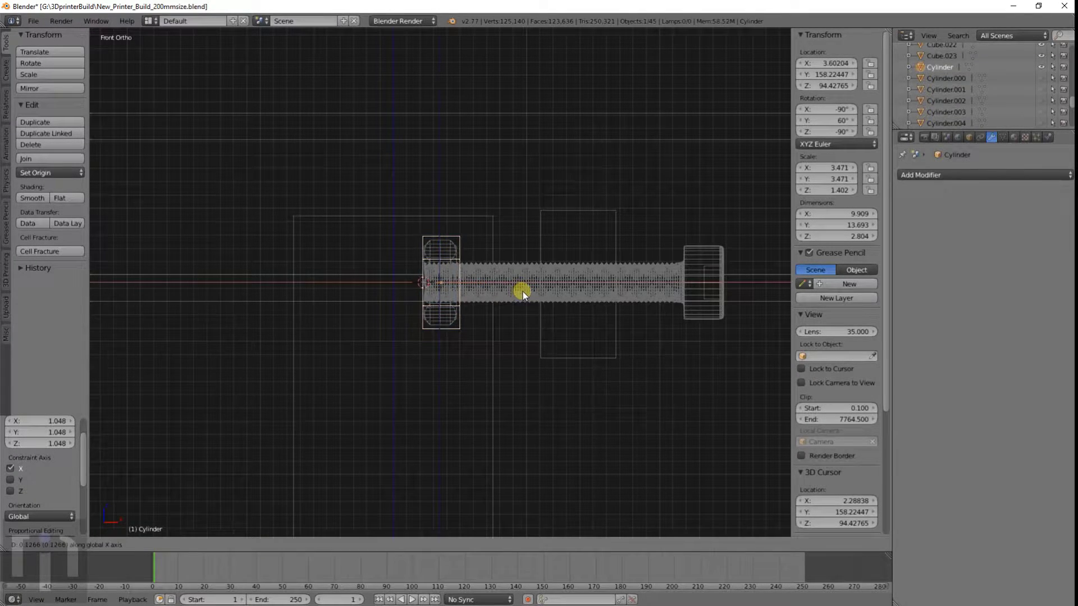
{"action": "key", "text": "Tab"}
{"action": "scroll", "coordinate": [507, 269], "scroll_direction": "up", "scroll_amount": 1}
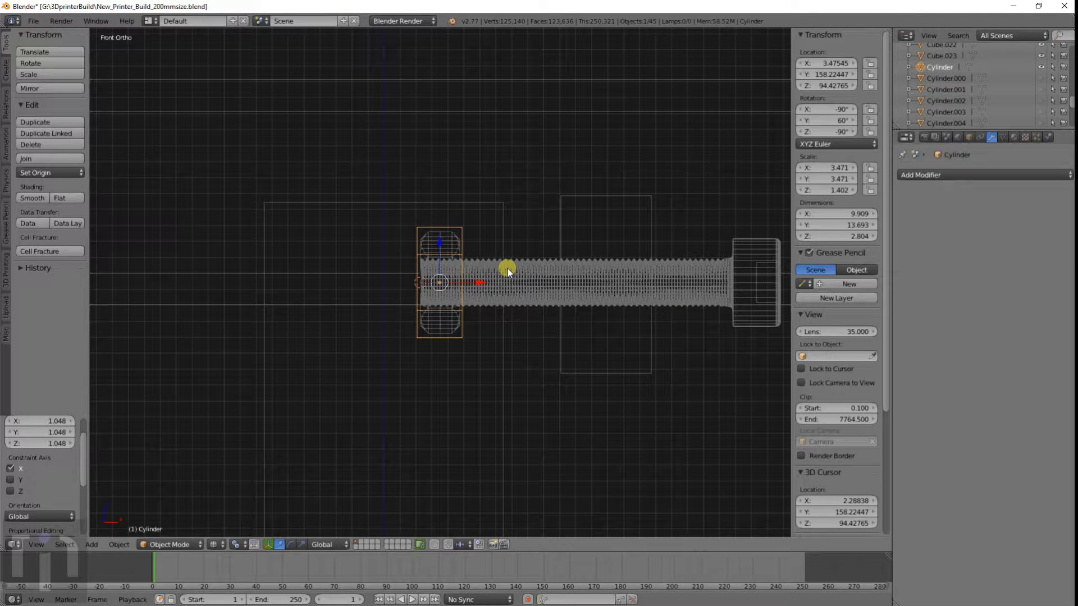
Step: Enlarge the side block along Z to about 14.1 units and lower it to about Z 89.5
{"action": "right_click", "coordinate": [651, 355]}
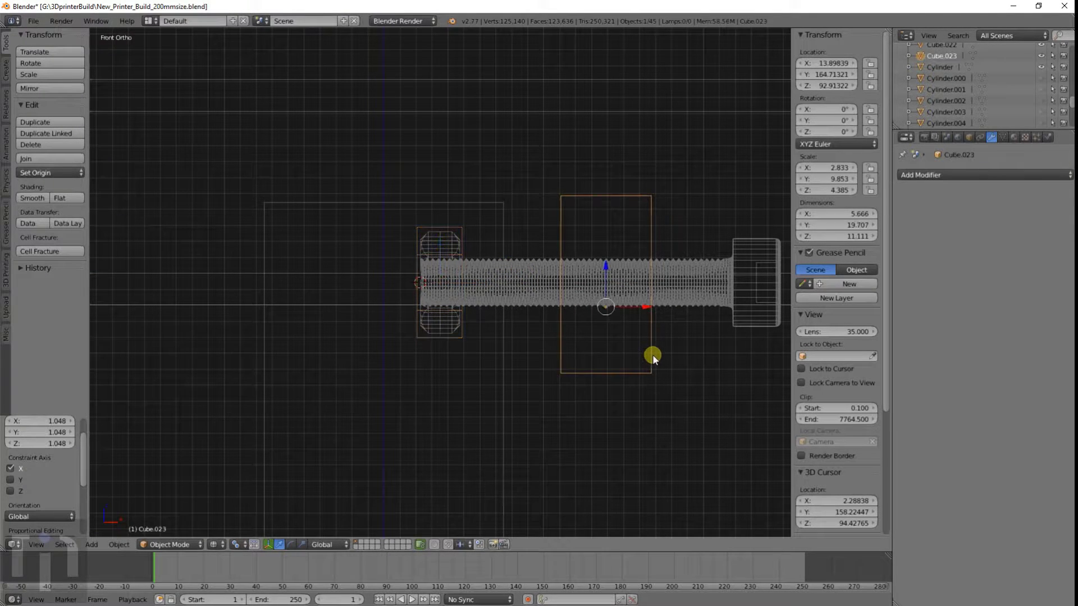
{"action": "key", "text": "g"}
{"action": "key", "text": "z"}
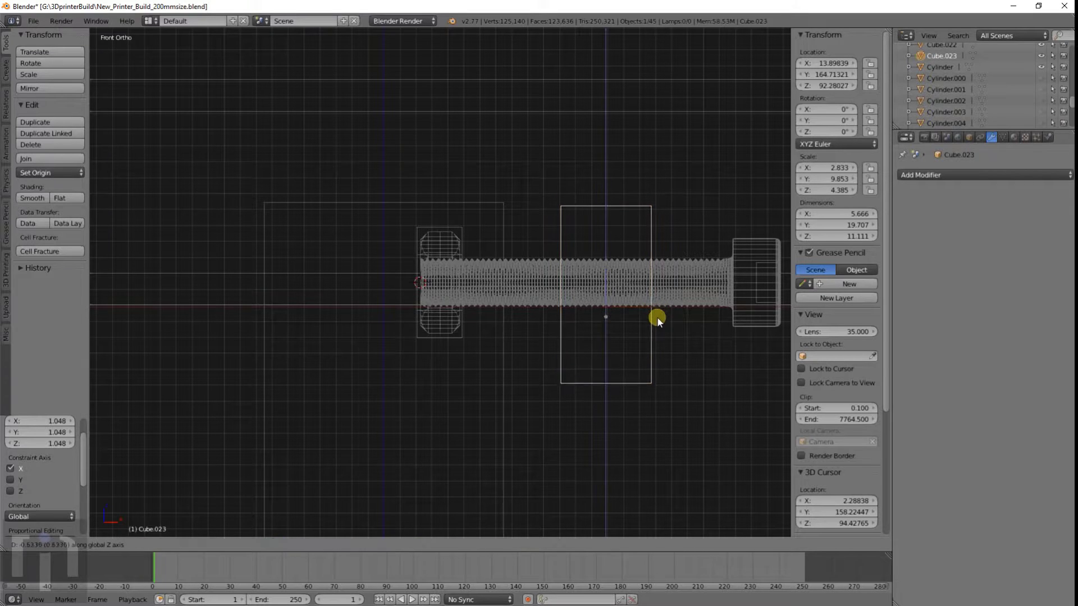
{"action": "left_click", "coordinate": [647, 339]}
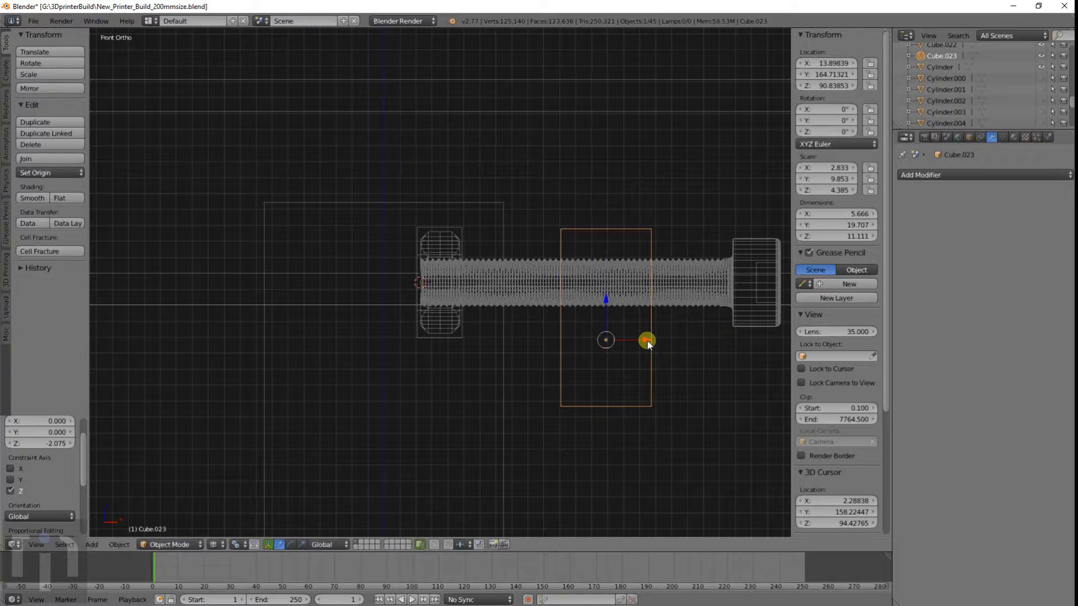
{"action": "key", "text": "s"}
{"action": "key", "text": "z"}
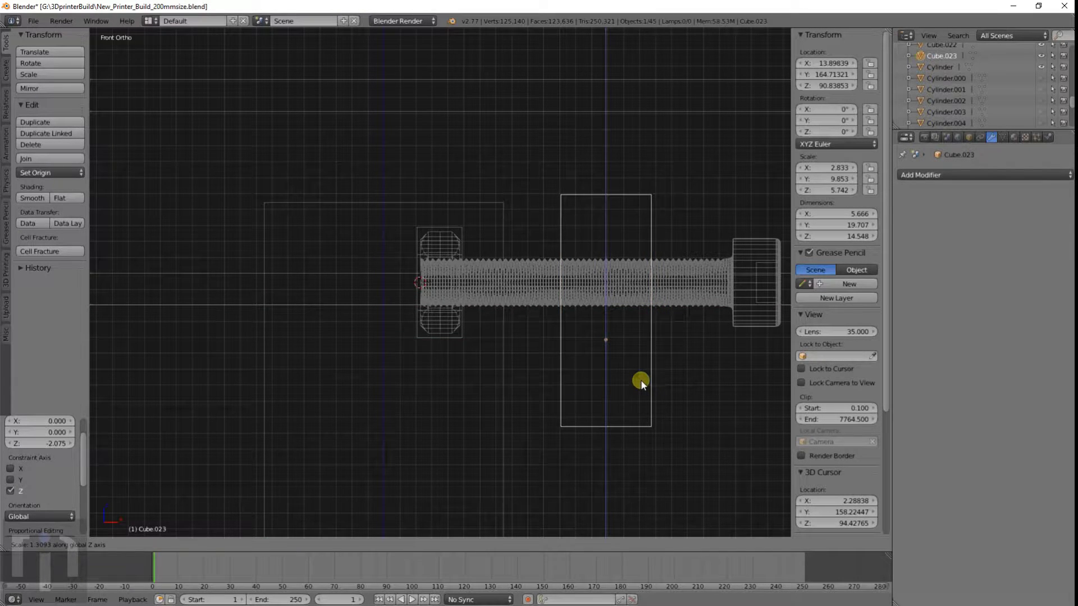
{"action": "left_click", "coordinate": [641, 377]}
{"action": "key", "text": "g"}
{"action": "key", "text": "z"}
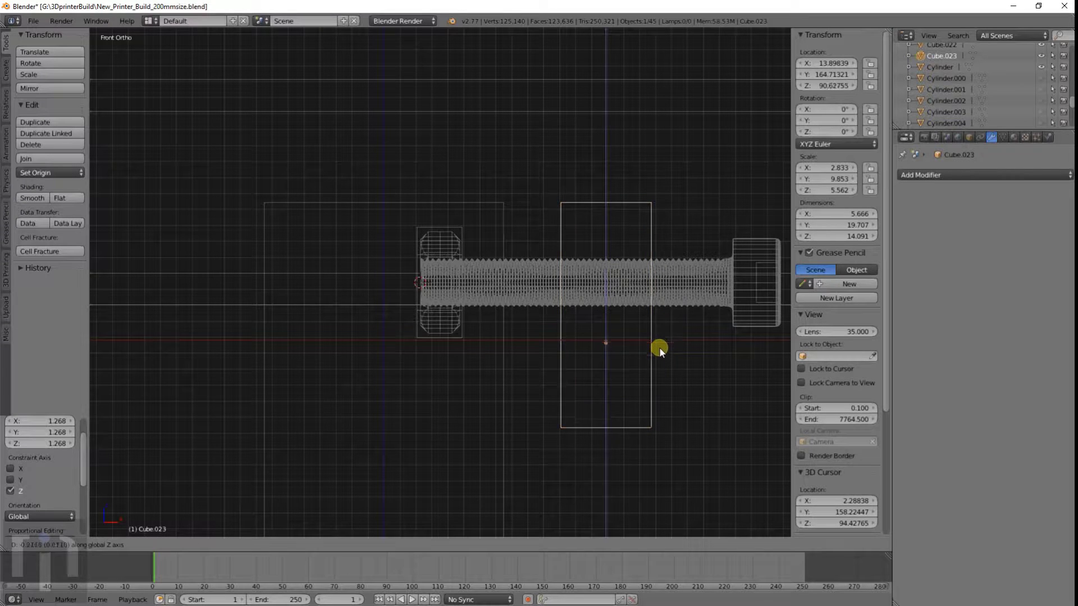
{"action": "left_click", "coordinate": [658, 364]}
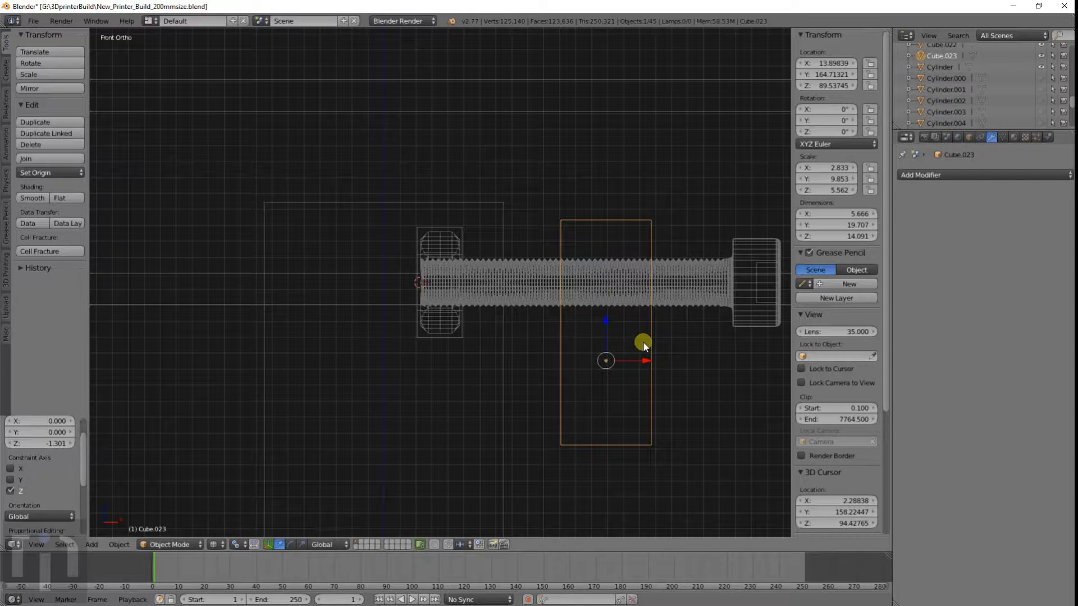
Step: Duplicate the bolt and place the copy about 6.65 units below it along Z
{"action": "right_click", "coordinate": [680, 302]}
{"action": "key", "text": "shift+d"}
{"action": "key", "text": "z"}
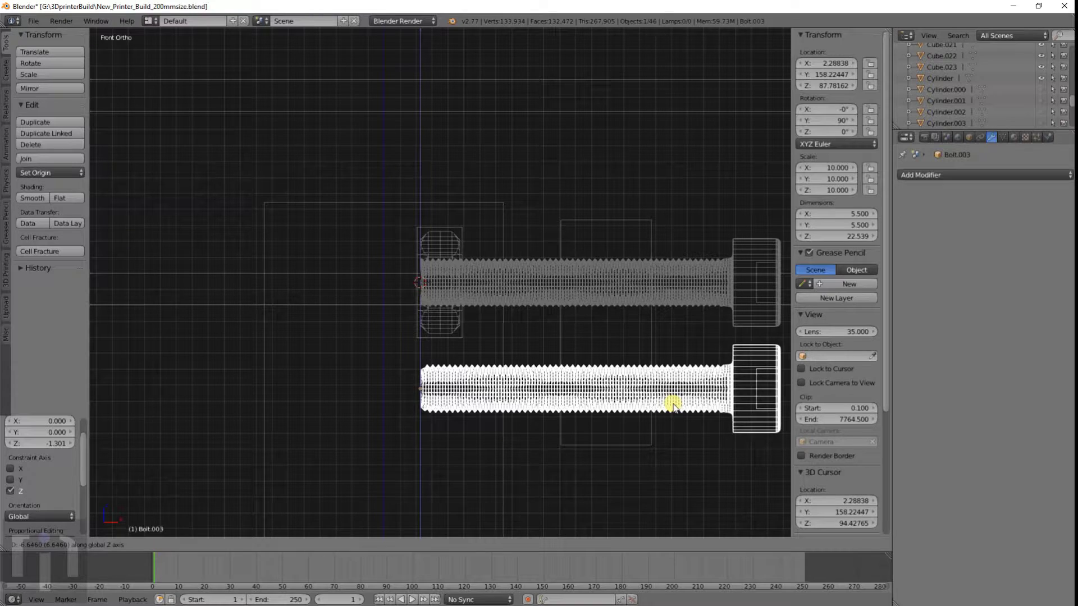
{"action": "left_click", "coordinate": [672, 405]}
Step: Enlarge the side block along Z to about 16.2 units
{"action": "right_click", "coordinate": [652, 419]}
{"action": "key", "text": "s"}
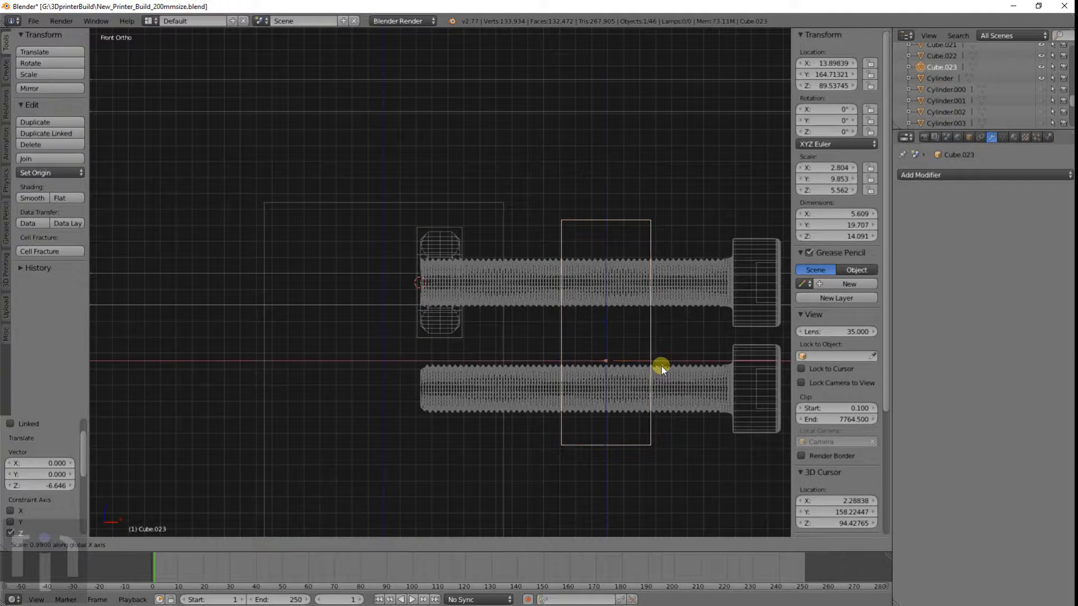
{"action": "key", "text": "z"}
{"action": "left_click", "coordinate": [665, 339]}
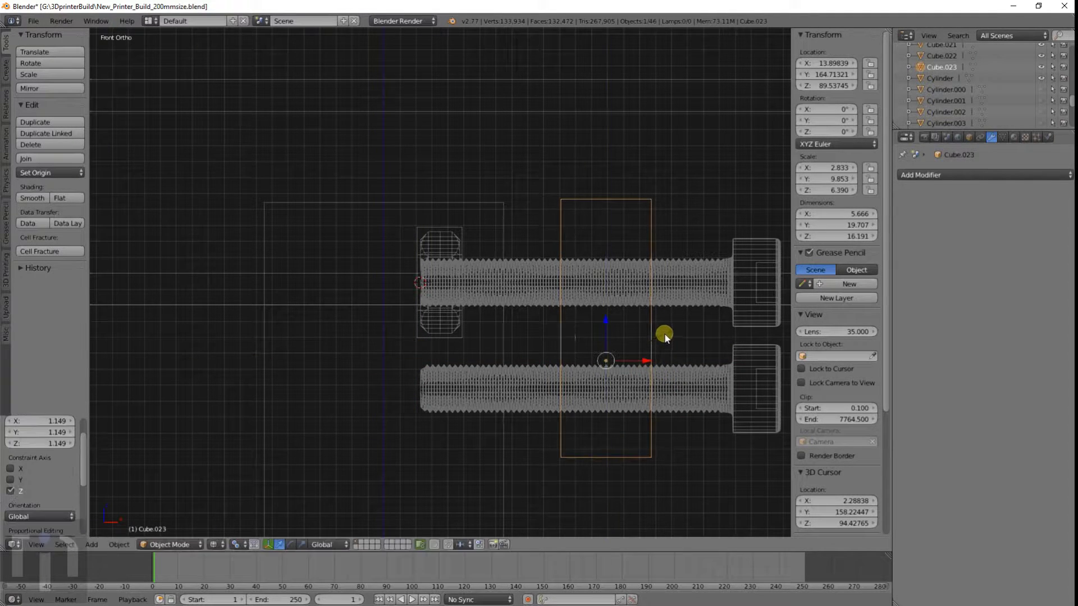
Step: Duplicate the hexagonal cylinder and place the copy about 8.05 units below it along Z
{"action": "right_click", "coordinate": [437, 330]}
{"action": "key", "text": "shift+d"}
{"action": "key", "text": "z"}
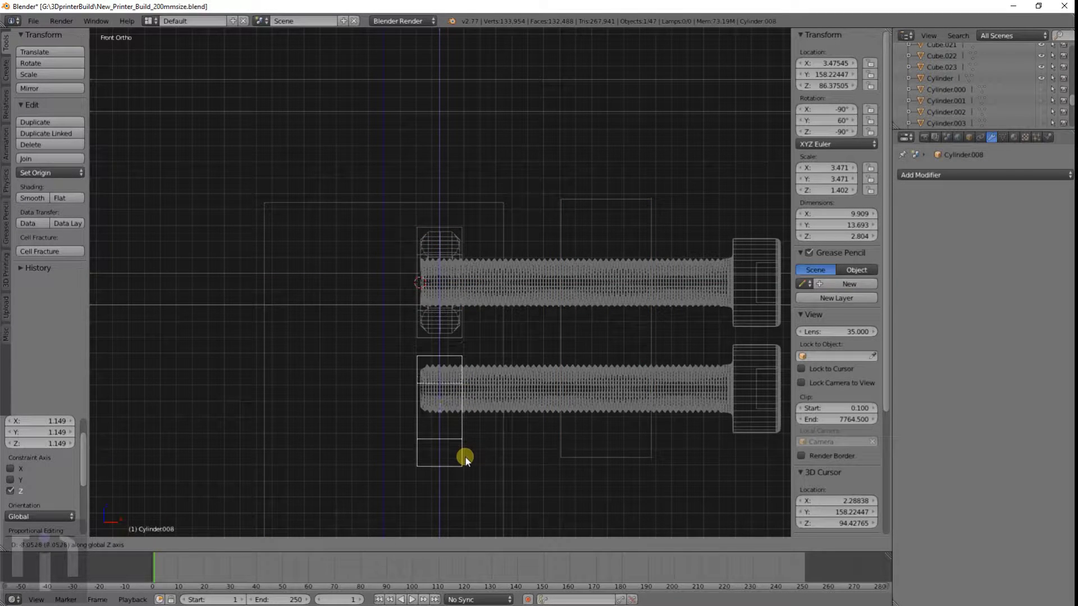
{"action": "left_click", "coordinate": [465, 455]}
Step: Lower the second bolt about 1.34 units along Z to line up with the copied hexagonal cylinder
{"action": "right_click", "coordinate": [688, 397]}
{"action": "key", "text": "g"}
{"action": "key", "text": "z"}
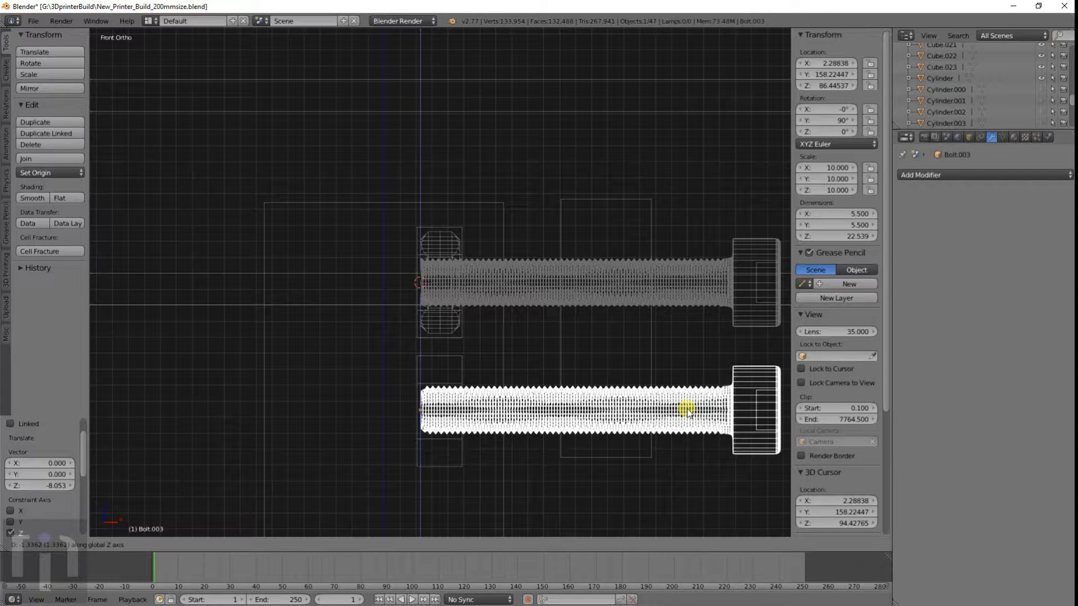
{"action": "left_click", "coordinate": [686, 409]}
Step: Lower the side block to about Z 88.83 and enlarge it along Z to about 17.3 units
{"action": "right_click", "coordinate": [651, 227]}
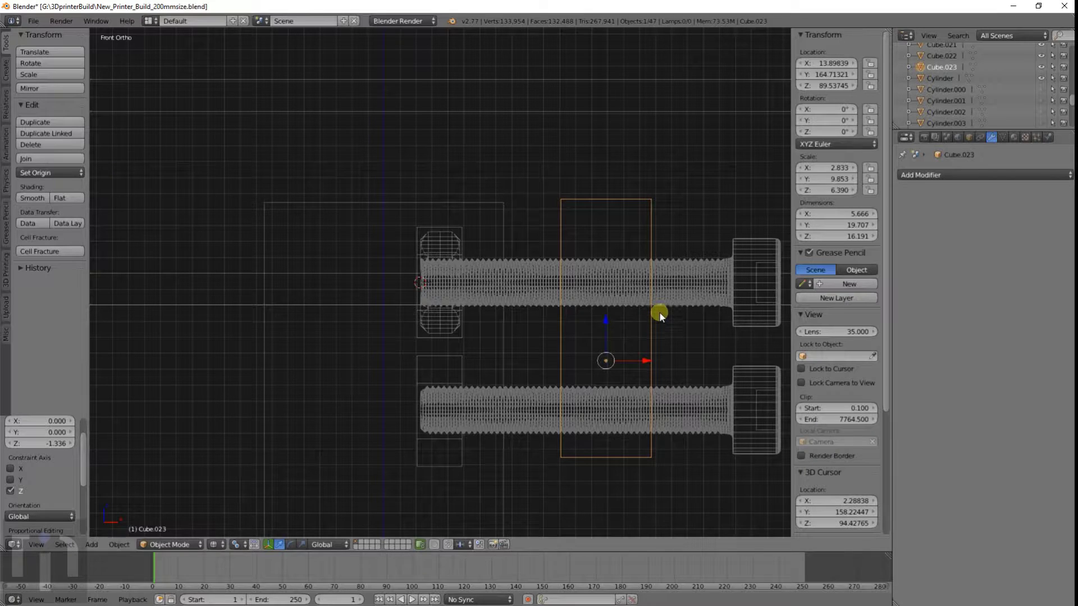
{"action": "key", "text": "g"}
{"action": "key", "text": "z"}
{"action": "left_click", "coordinate": [656, 327]}
{"action": "key", "text": "s"}
{"action": "key", "text": "z"}
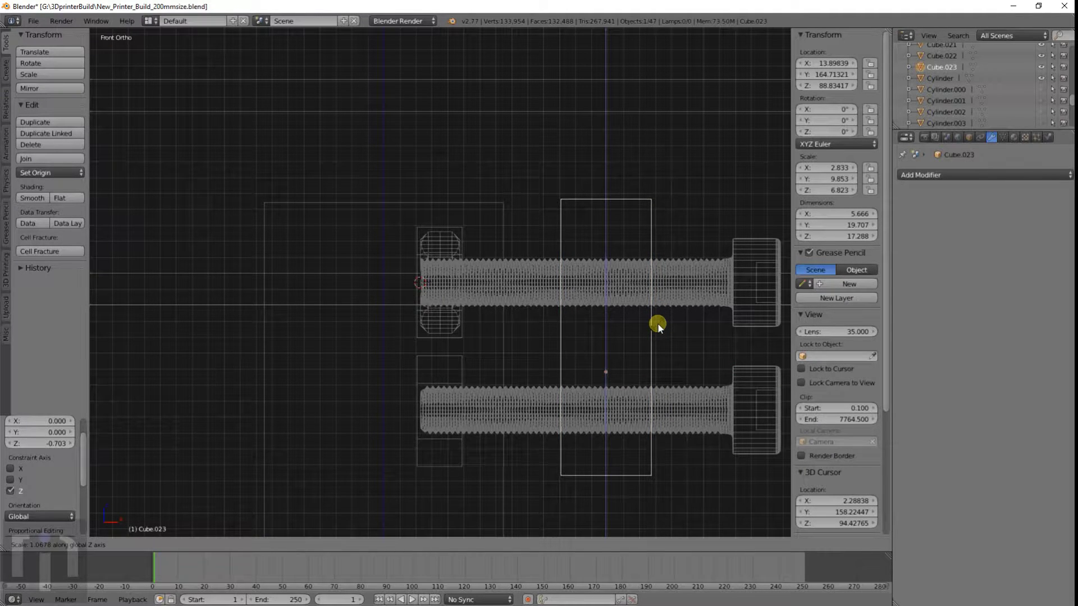
{"action": "left_click", "coordinate": [657, 322]}
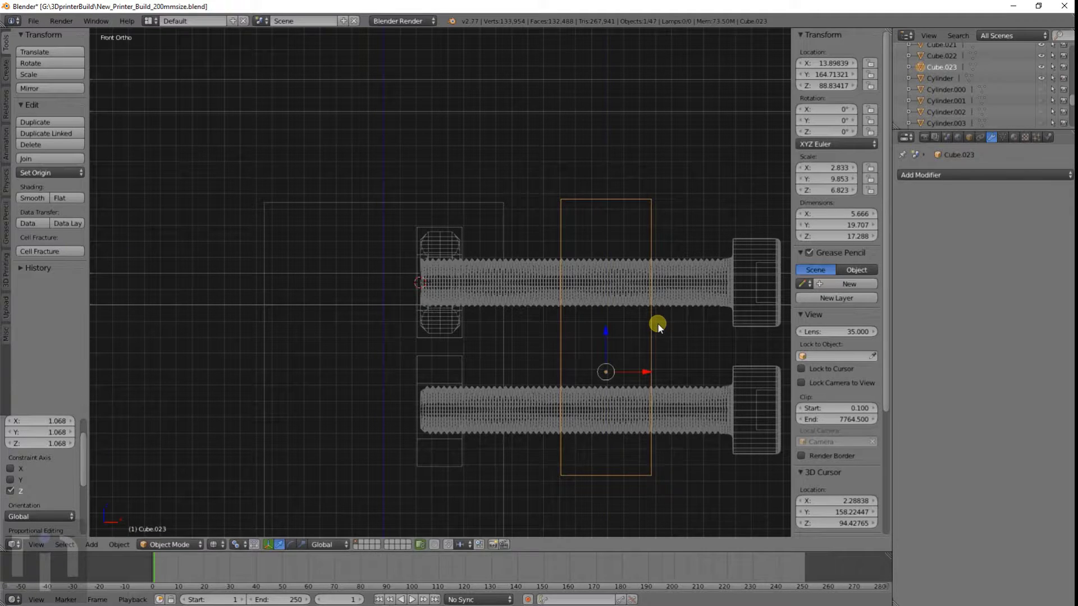
Step: Lower the side block to about Z 88.62 and shift it along X to about 14.53
{"action": "key", "text": "g"}
{"action": "key", "text": "z"}
{"action": "left_click", "coordinate": [657, 326]}
{"action": "key", "text": "g"}
{"action": "key", "text": "x"}
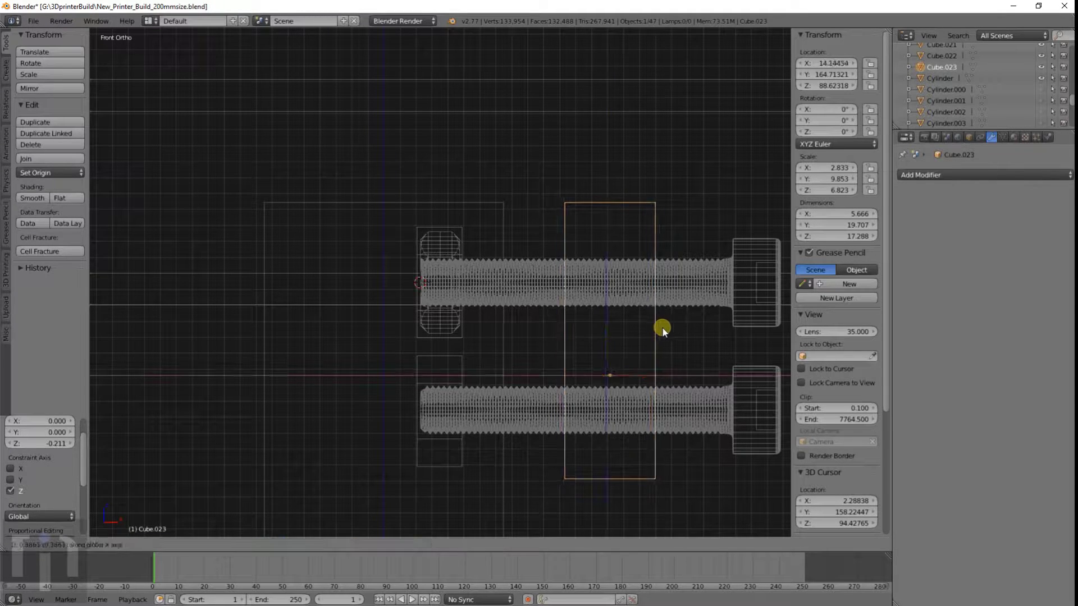
{"action": "left_click", "coordinate": [661, 325]}
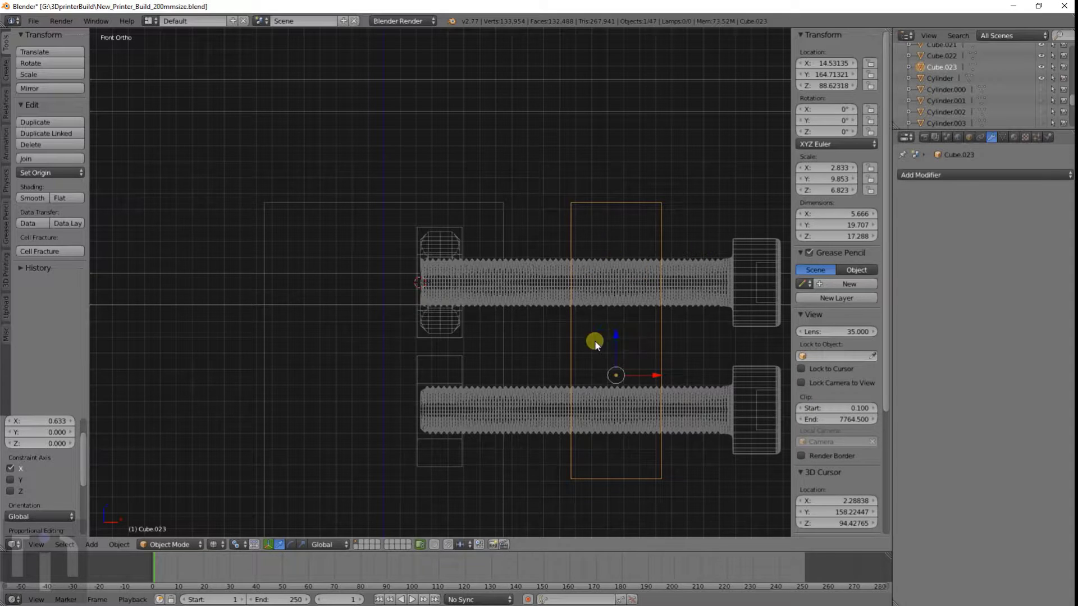
Step: Join the upper and lower hexagonal cylinders into one object
{"action": "middle_click_drag", "start_coordinate": [662, 336], "coordinate": [544, 317], "text": "shift"}
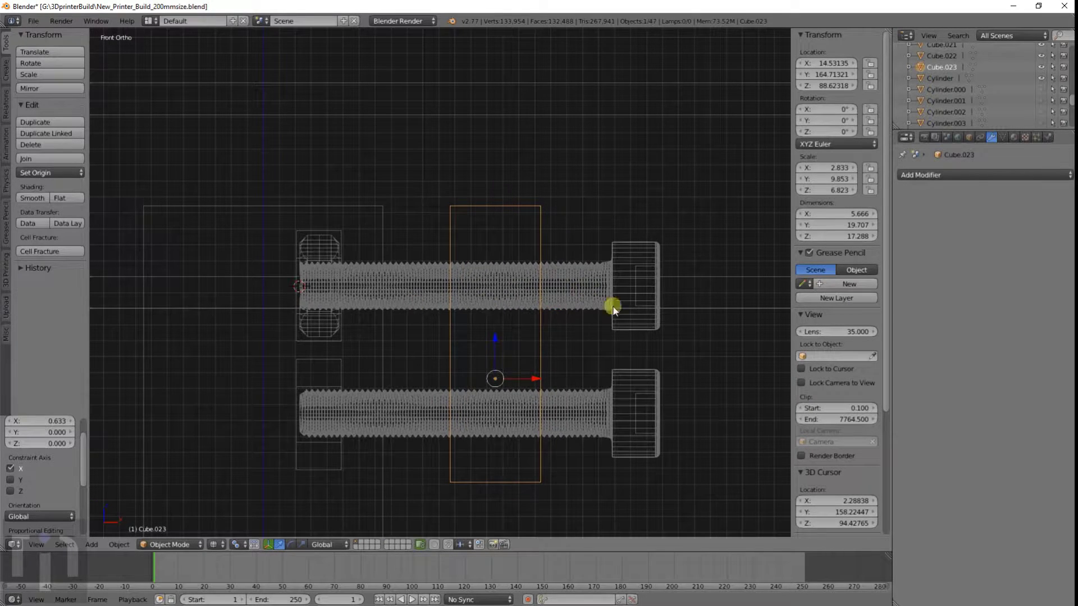
{"action": "middle_click_drag", "start_coordinate": [361, 337], "coordinate": [504, 257], "text": "shift"}
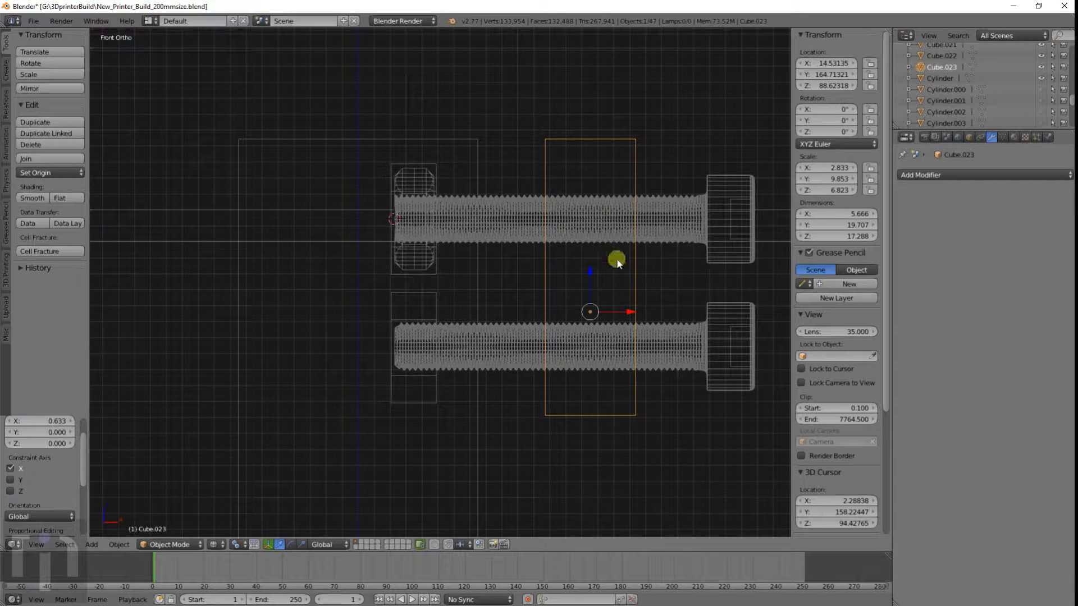
{"action": "middle_click_drag", "start_coordinate": [617, 258], "coordinate": [484, 310]}
{"action": "key", "text": "z"}
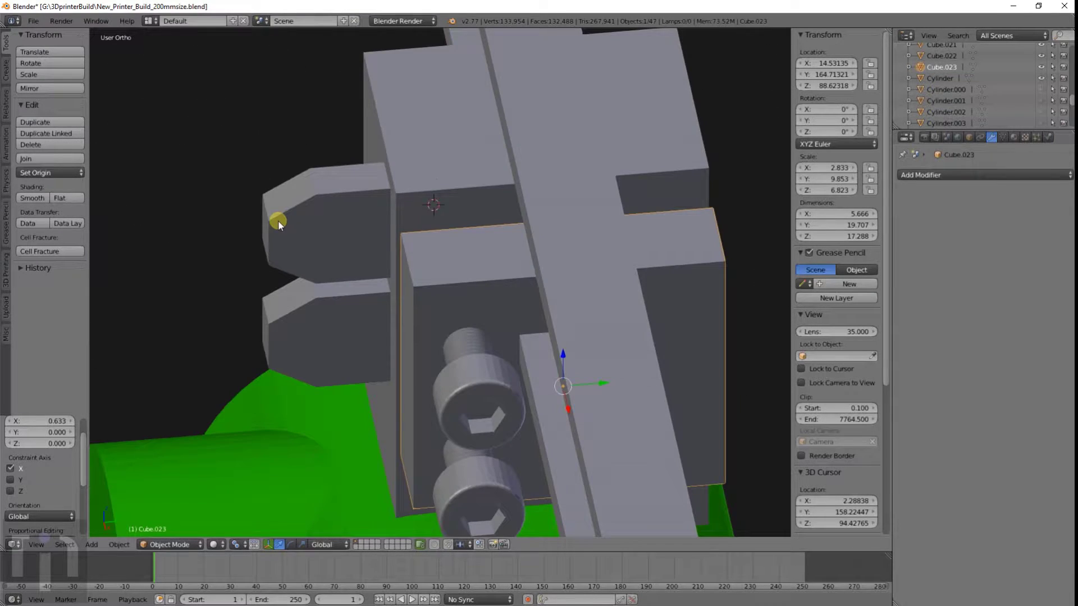
{"action": "right_click", "coordinate": [278, 220]}
{"action": "right_click", "coordinate": [310, 321], "text": "shift"}
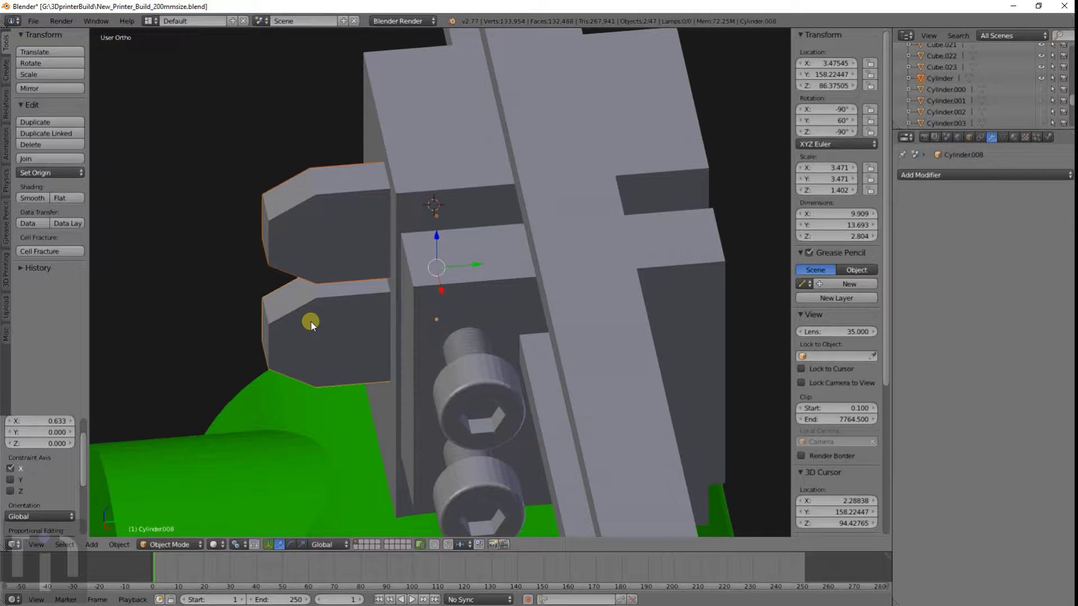
{"action": "key", "text": "ctrl+j"}
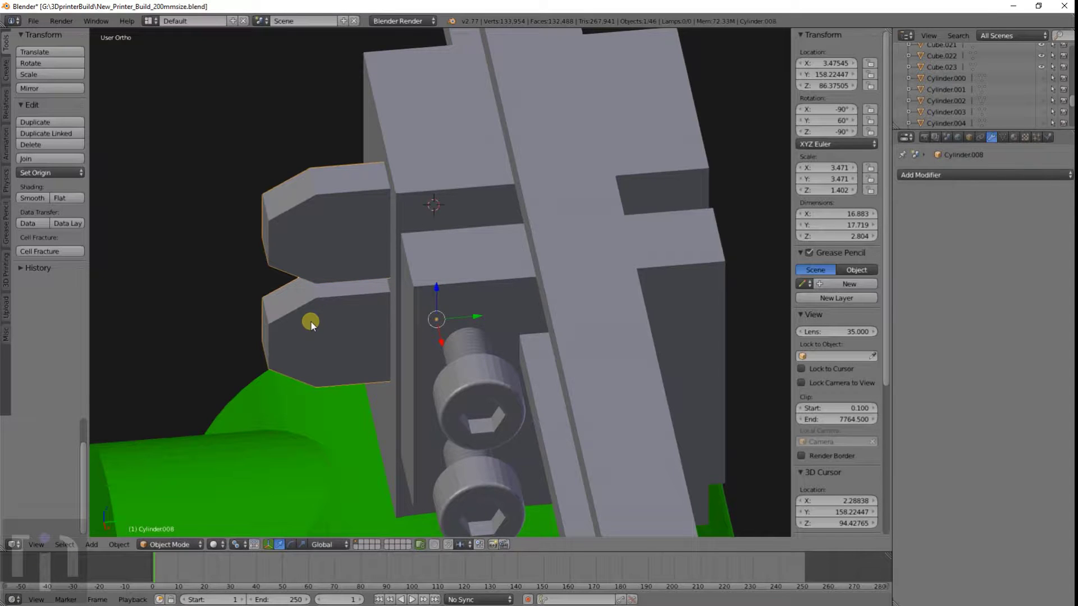
Step: Duplicate the joined hexagonal cylinders, mirror the copy's position to X -3.47545, and join it with the original pair
{"action": "key", "text": "KP_1"}
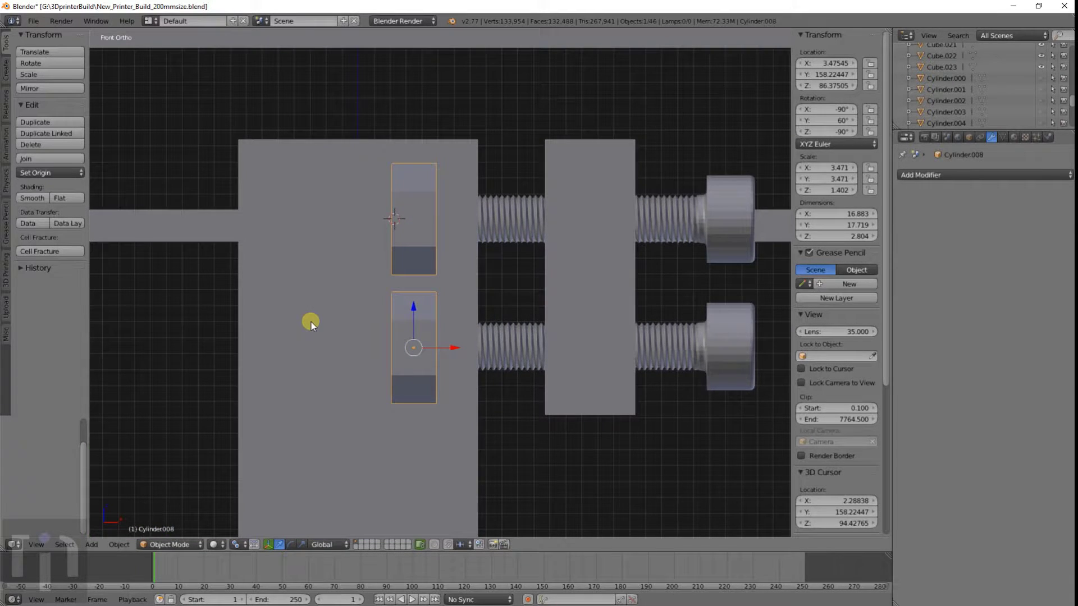
{"action": "key", "text": "z"}
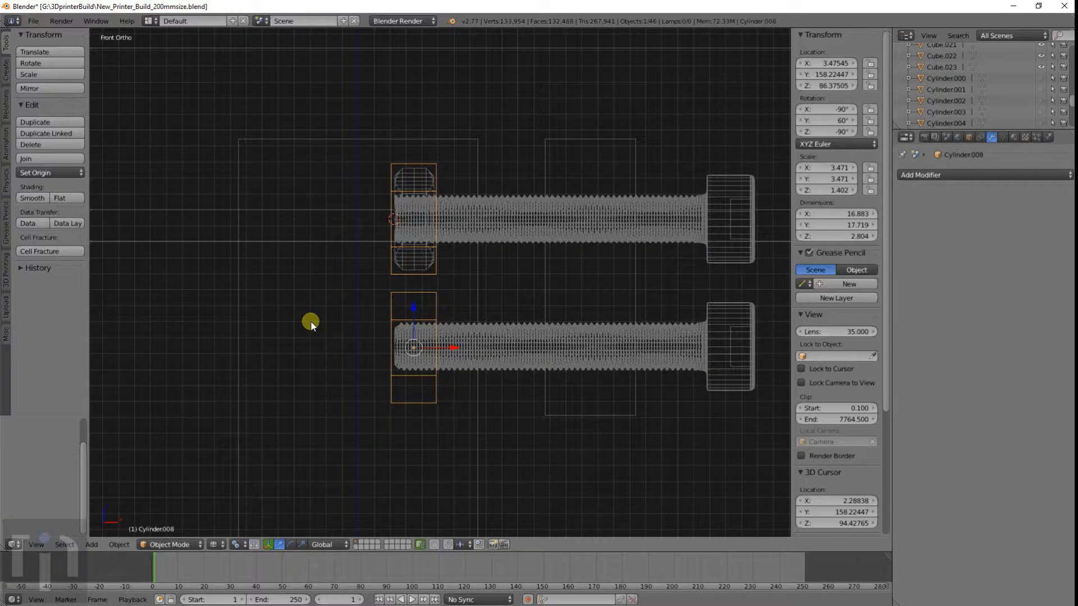
{"action": "key", "text": "shift+d"}
{"action": "right_click", "coordinate": [310, 323]}
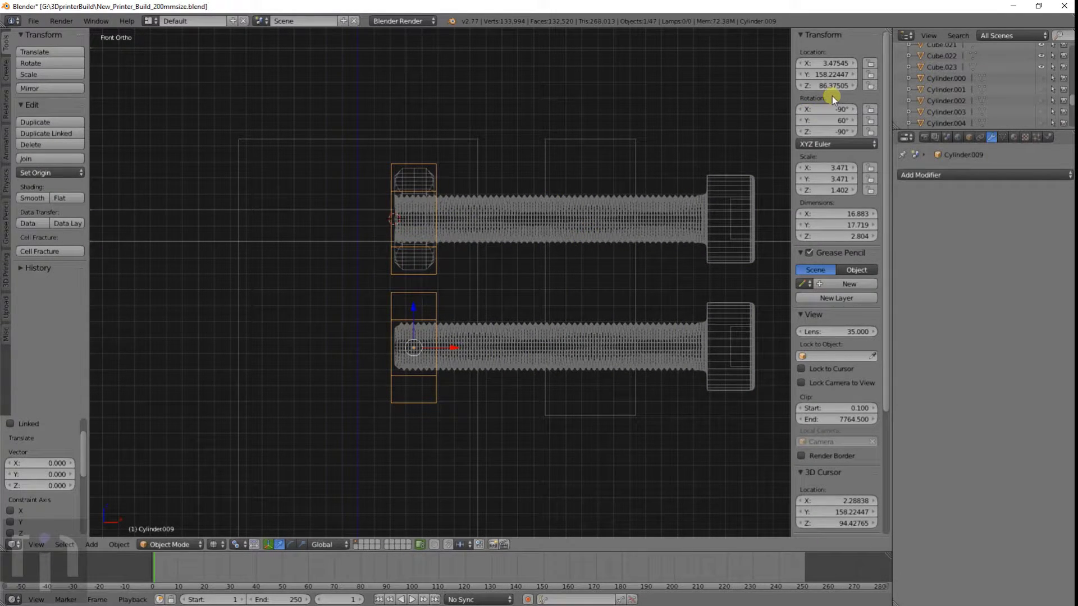
{"action": "left_click", "coordinate": [824, 64]}
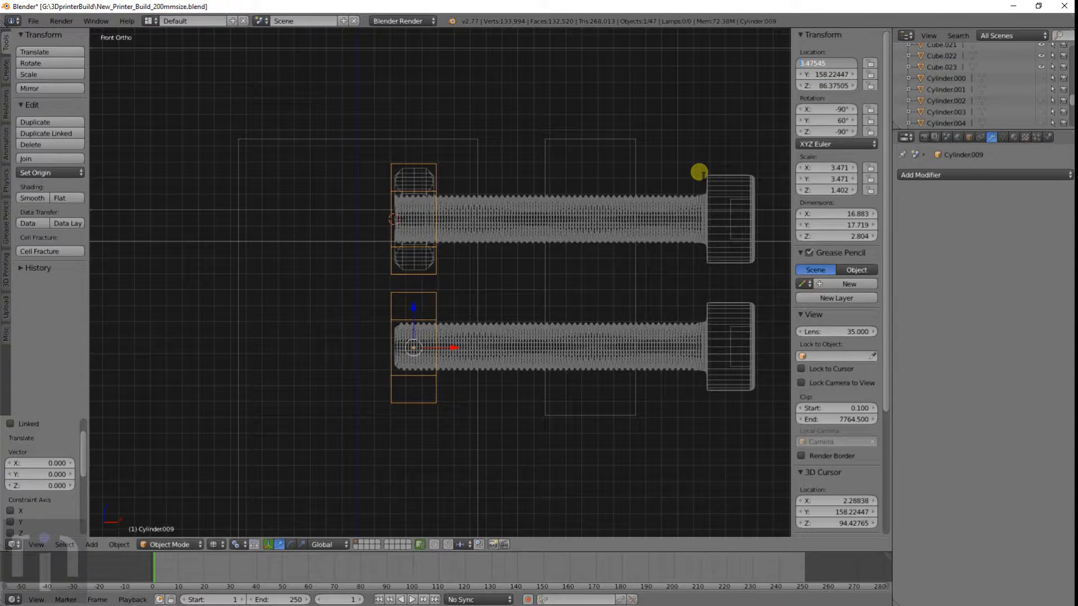
{"action": "key", "text": "Return"}
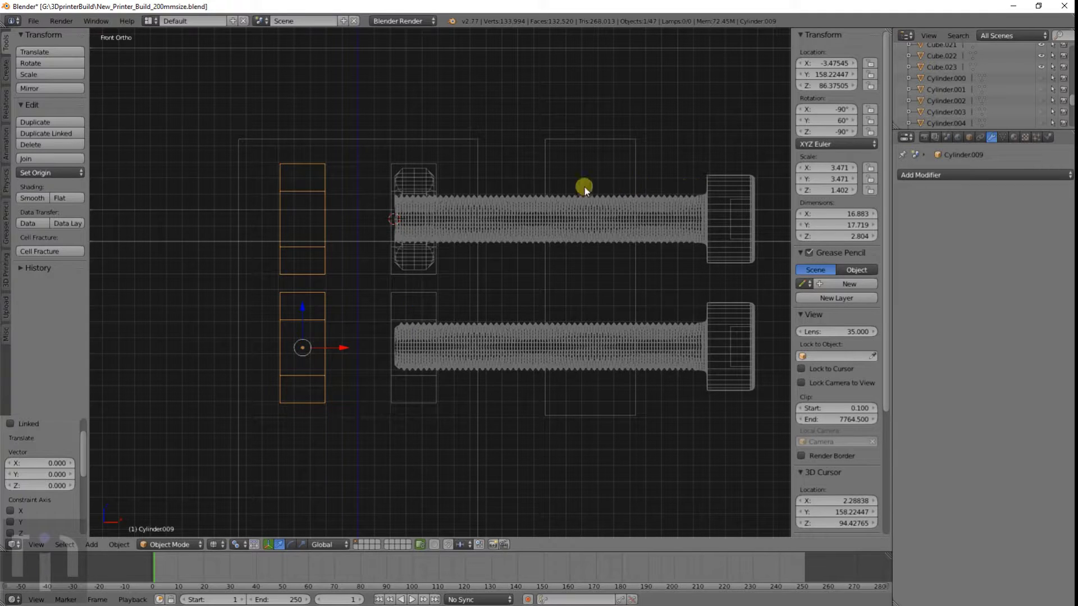
{"action": "right_click", "coordinate": [432, 166], "text": "shift"}
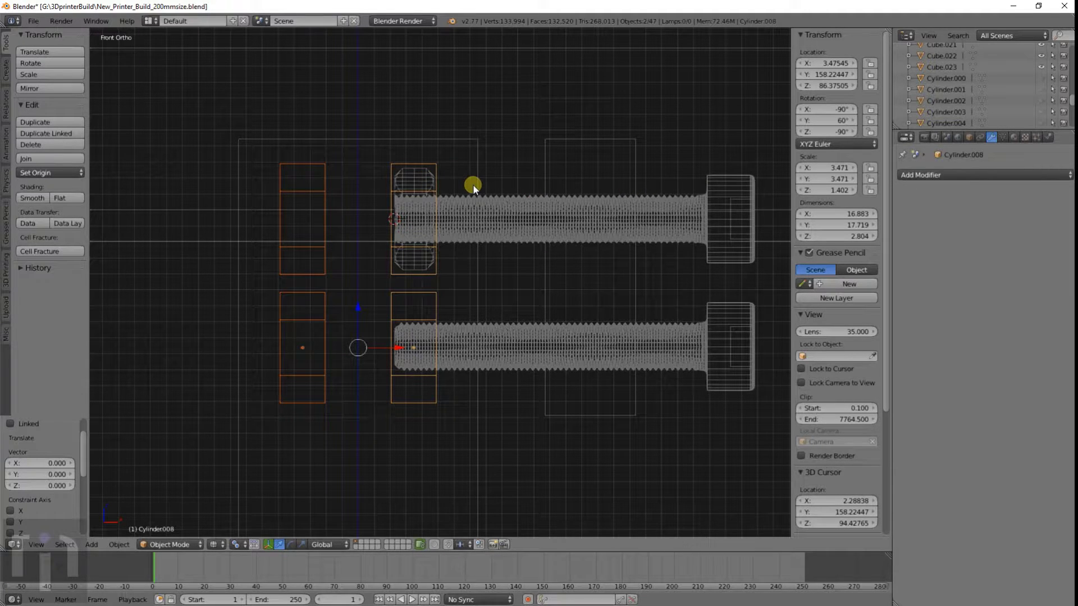
{"action": "key", "text": "ctrl+j"}
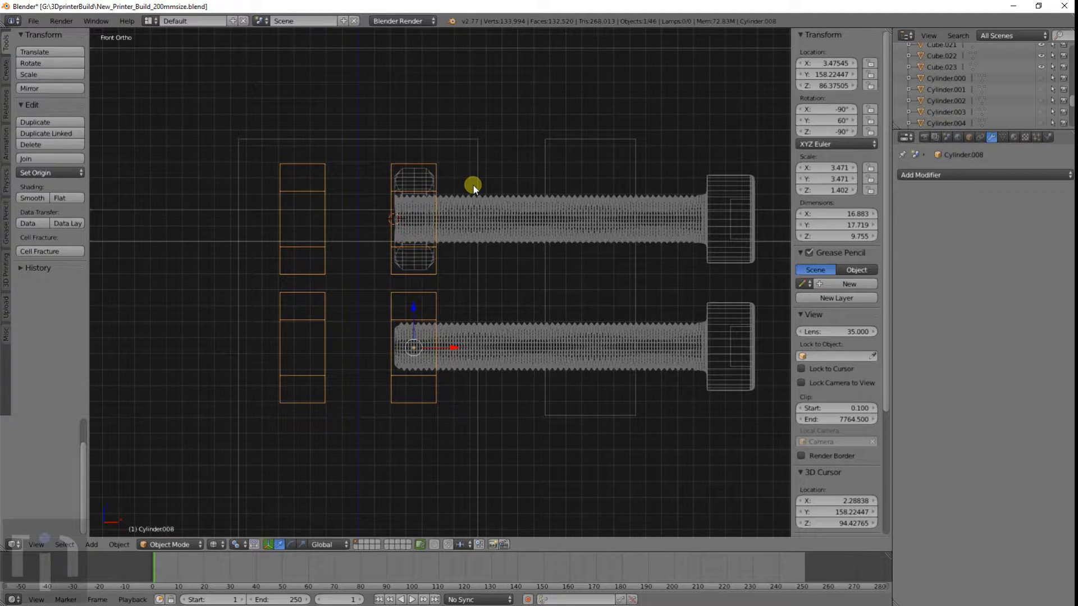
Step: Duplicate both bolts and place the copies about 12.66 units away along positive Y
{"action": "key", "text": "KP_7"}
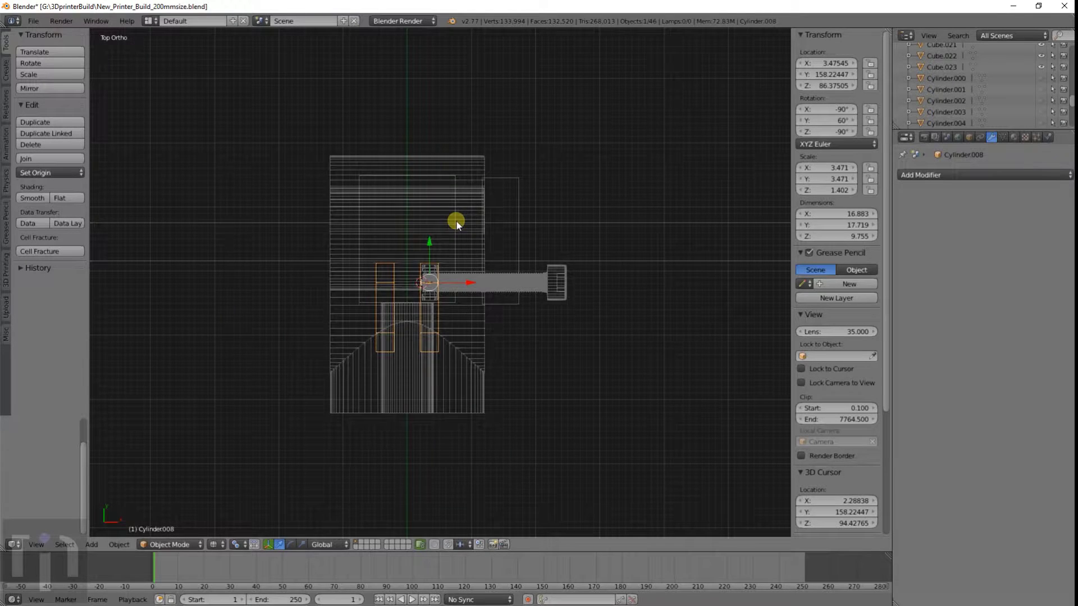
{"action": "scroll", "coordinate": [445, 277], "scroll_direction": "up", "scroll_amount": 3}
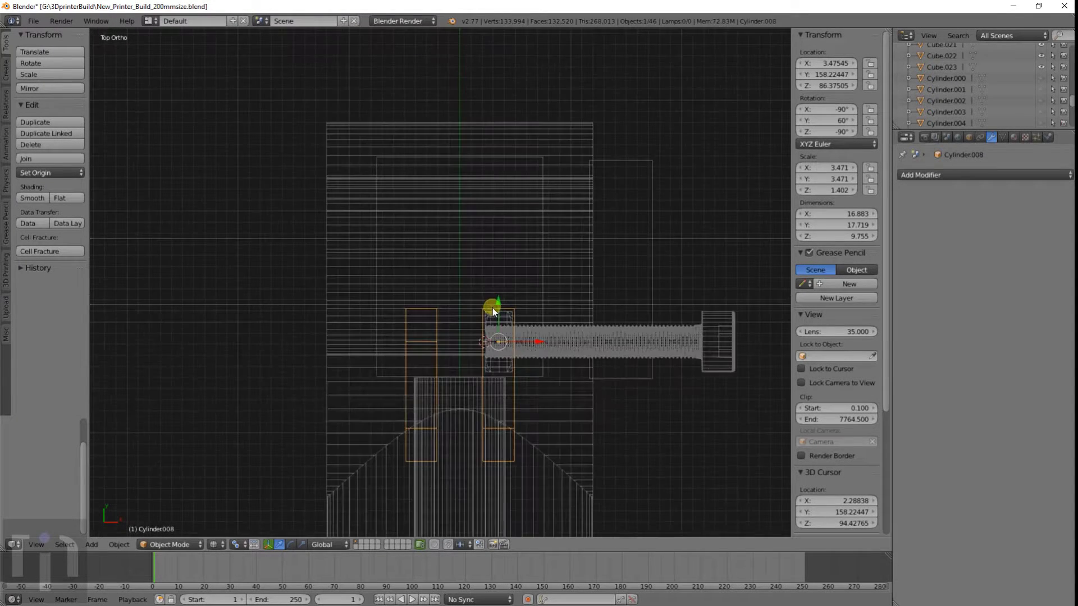
{"action": "right_click", "coordinate": [672, 345]}
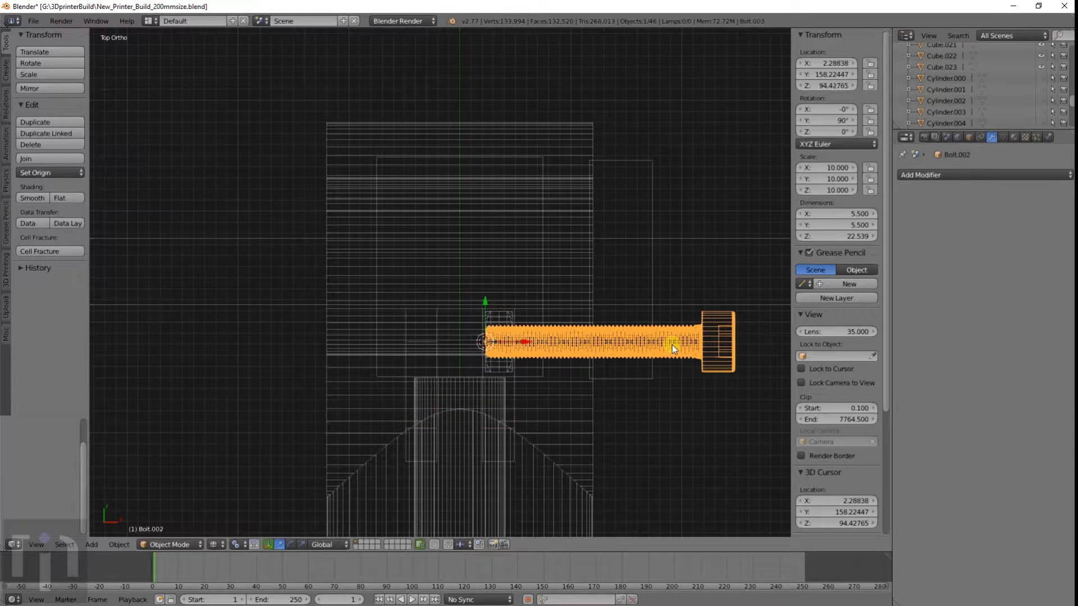
{"action": "key", "text": "shift+d"}
{"action": "key", "text": "y"}
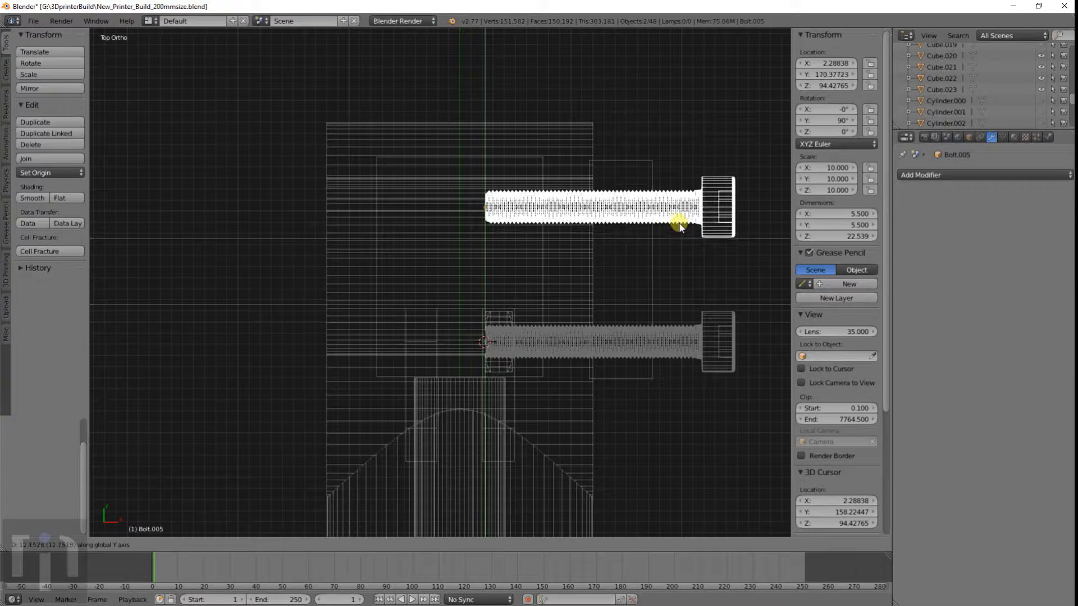
{"action": "left_click", "coordinate": [678, 219]}
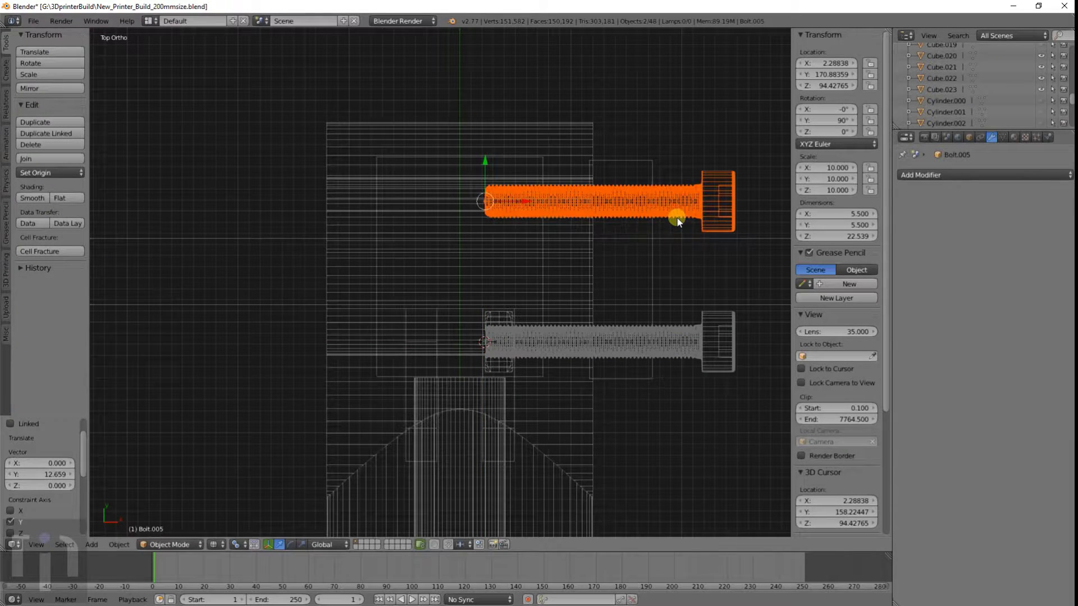
Step: Duplicate the joined hexagonal cylinders about 17.9 units along Y and rotate the copy 180° about Z
{"action": "right_click", "coordinate": [437, 319]}
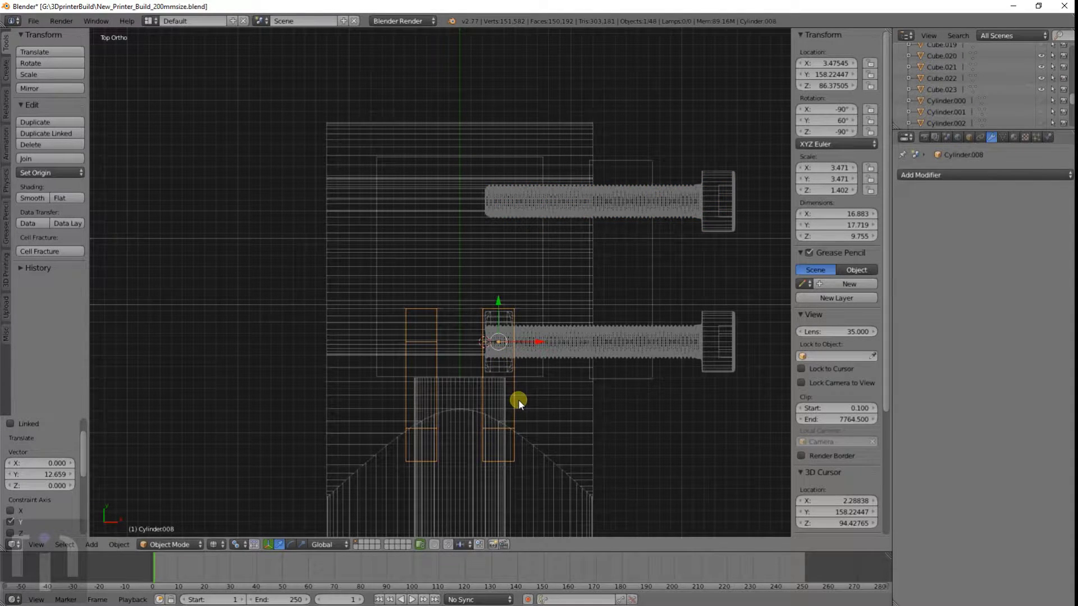
{"action": "key", "text": "shift+d"}
{"action": "key", "text": "y"}
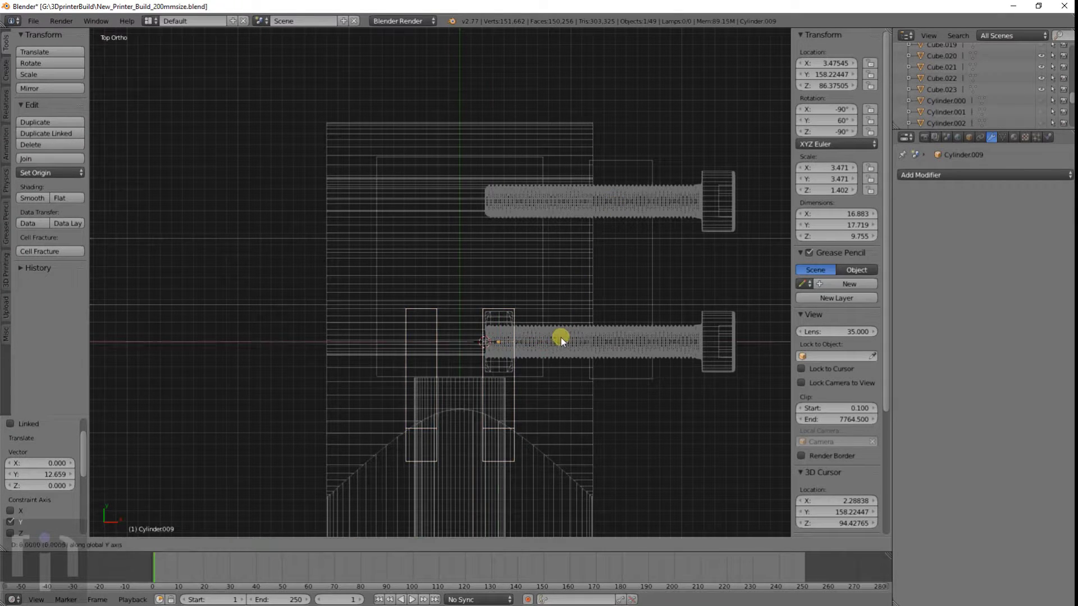
{"action": "left_click", "coordinate": [571, 175]}
{"action": "type", "text": "r"}
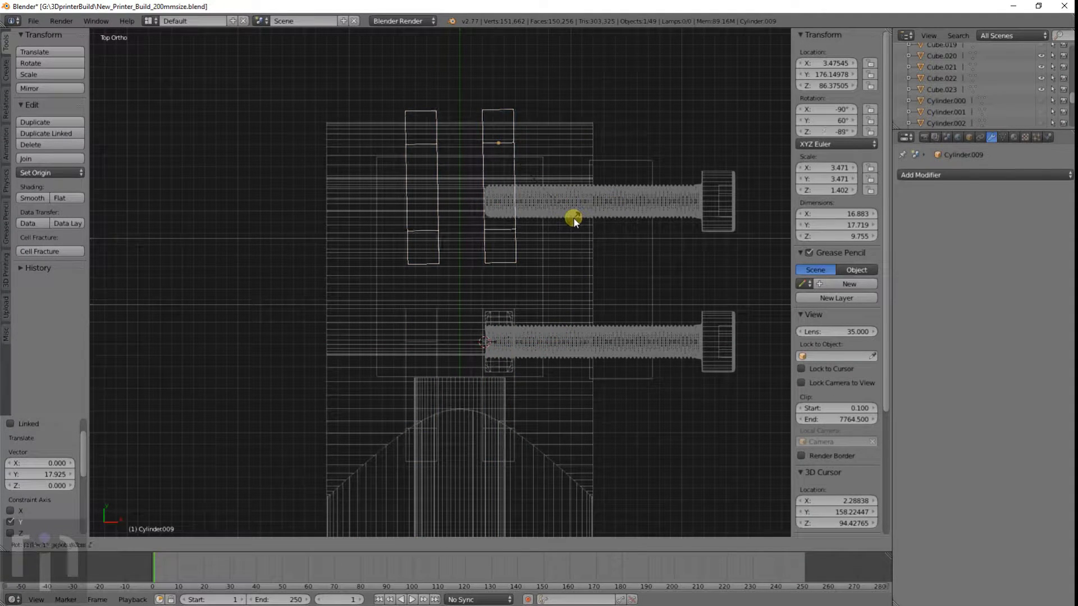
{"action": "type", "text": "180"}
{"action": "key", "text": "Return"}
Step: Align the rotated cylinder copy over the original set at about X -3.48, Y 150.42
{"action": "key", "text": "g"}
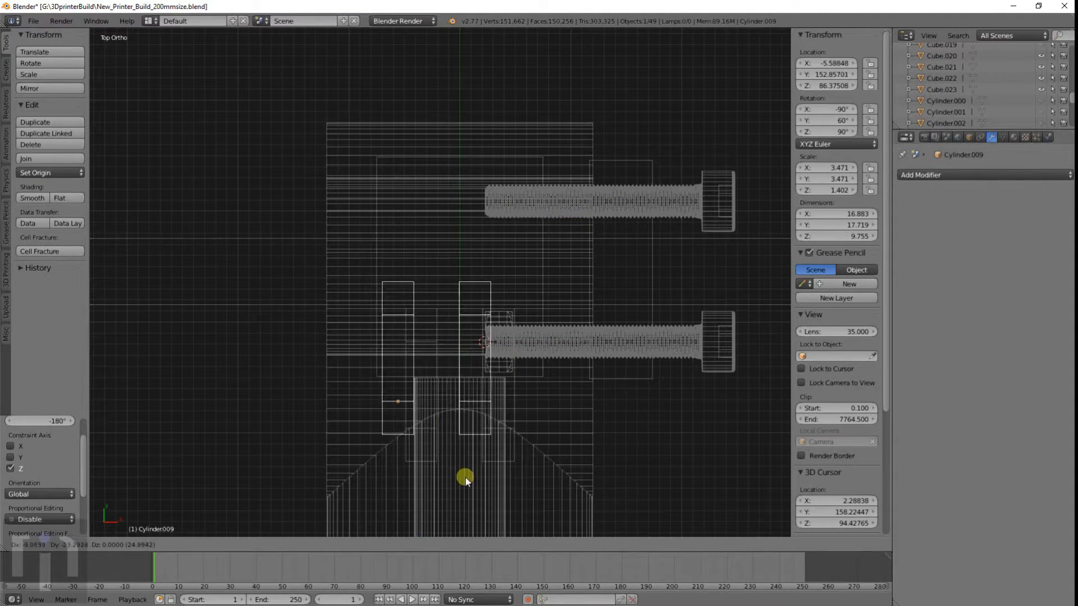
{"action": "left_click", "coordinate": [486, 503]}
{"action": "scroll", "coordinate": [527, 404], "scroll_direction": "up", "scroll_amount": 5}
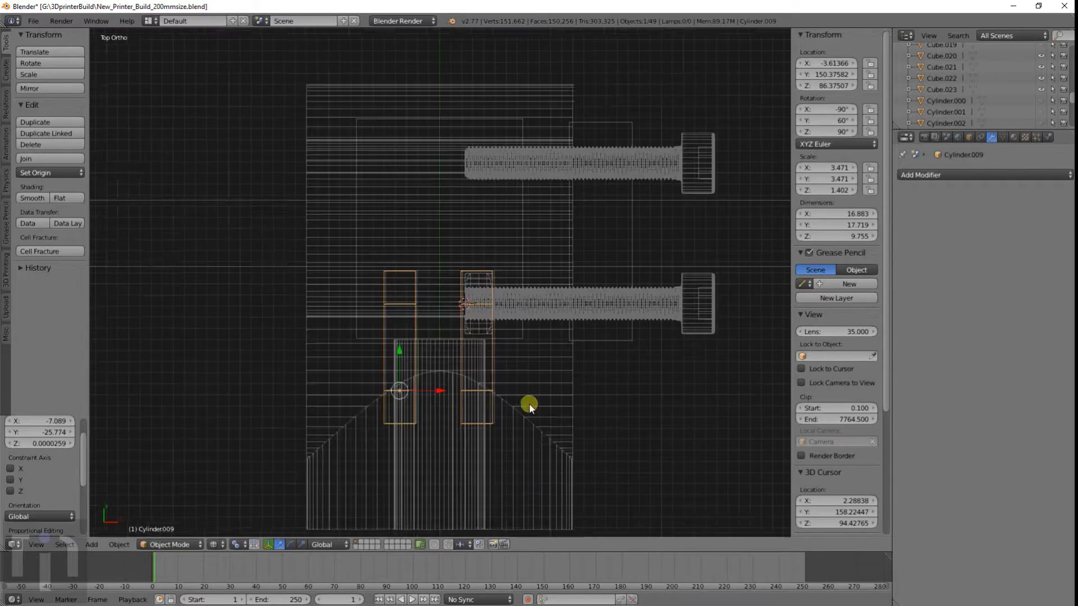
{"action": "key", "text": "g"}
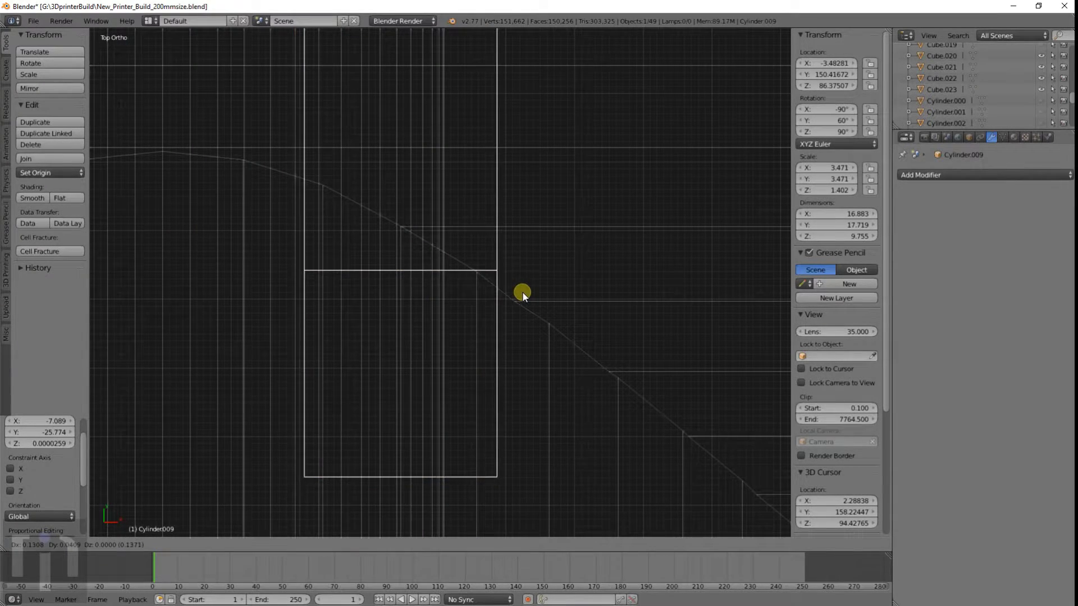
{"action": "left_click", "coordinate": [523, 292]}
{"action": "scroll", "coordinate": [523, 291], "scroll_direction": "down", "scroll_amount": 4}
{"action": "scroll", "coordinate": [483, 284], "scroll_direction": "down", "scroll_amount": 4}
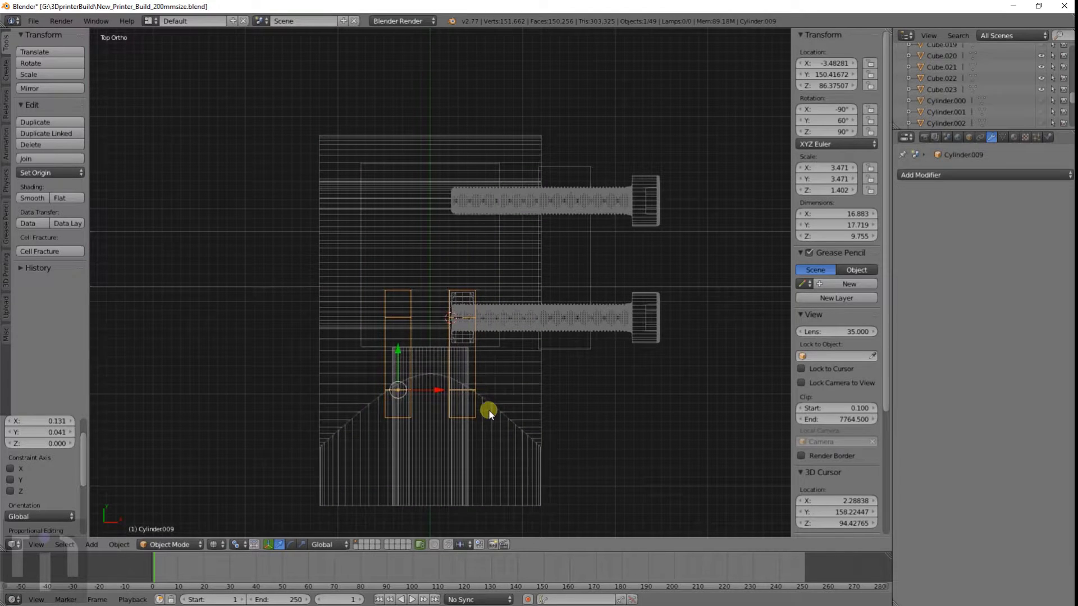
Step: Move the rotated cylinder copy about 20.05 units along Y to the ends of the copied bolts
{"action": "key", "text": "g"}
{"action": "key", "text": "y"}
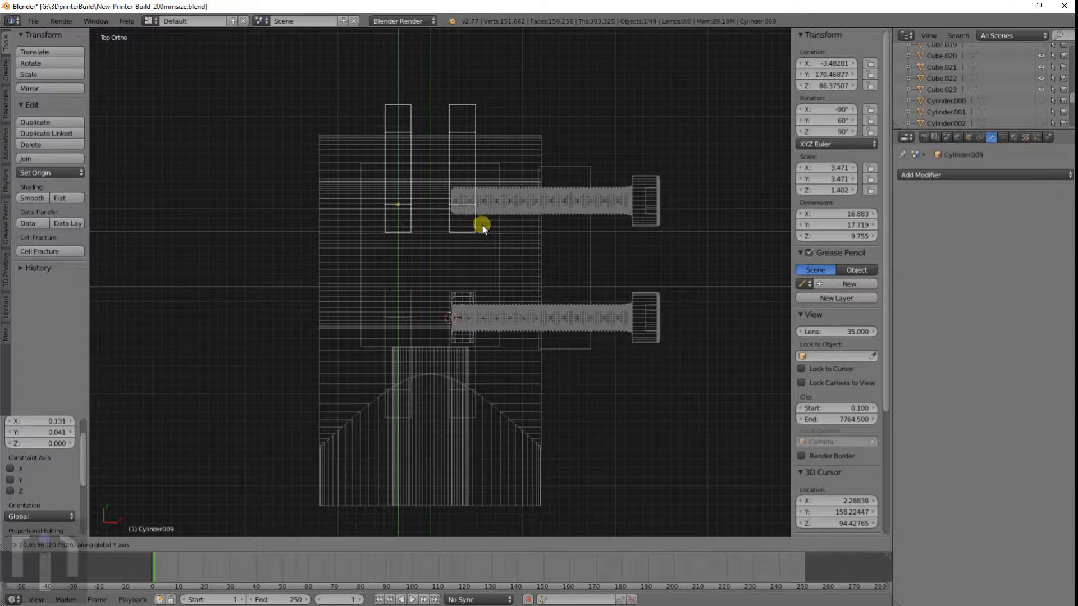
{"action": "left_click", "coordinate": [482, 224]}
{"action": "right_click", "coordinate": [473, 369]}
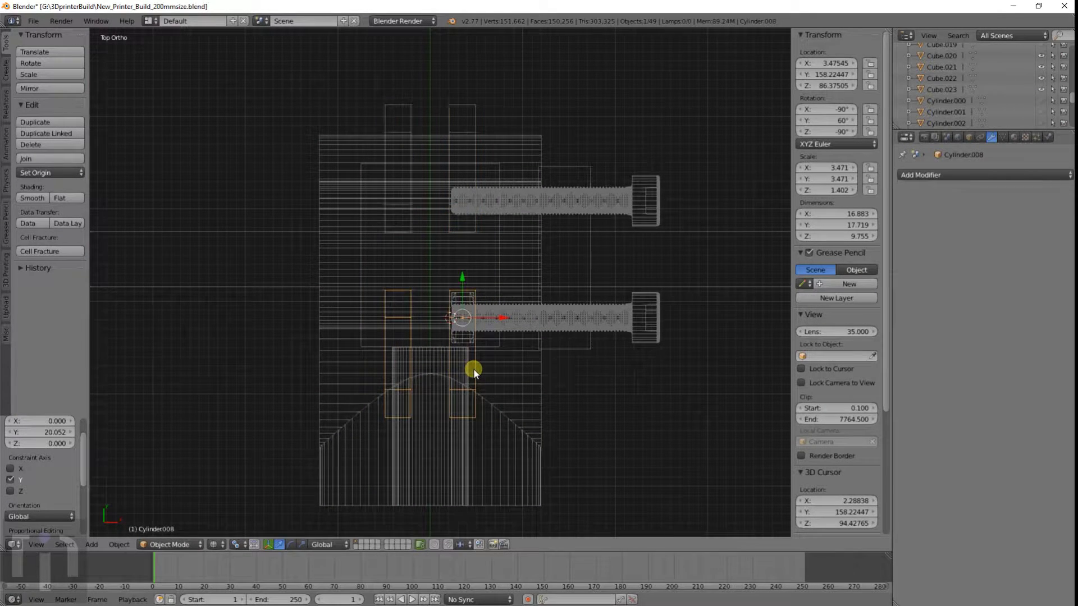
Step: Move the rotated hexagonal cylinder copy about 0.4 units along Y to centre it on the copied bolts
{"action": "scroll", "coordinate": [476, 369], "scroll_direction": "up", "scroll_amount": 4}
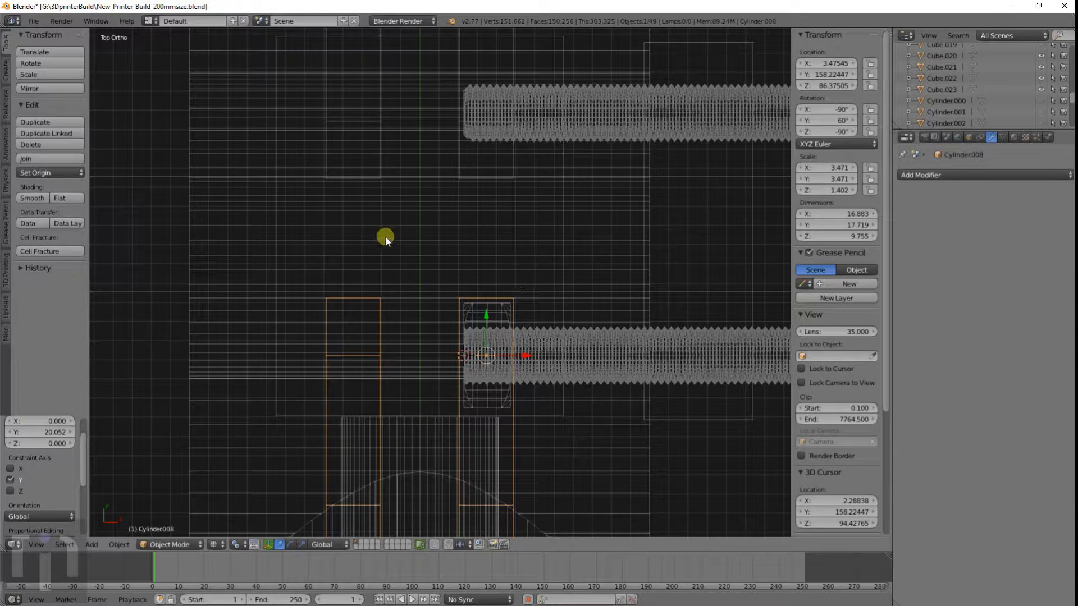
{"action": "scroll", "coordinate": [457, 271], "scroll_direction": "up", "scroll_amount": 5, "text": "shift"}
{"action": "right_click", "coordinate": [453, 267]}
{"action": "right_click", "coordinate": [454, 268]}
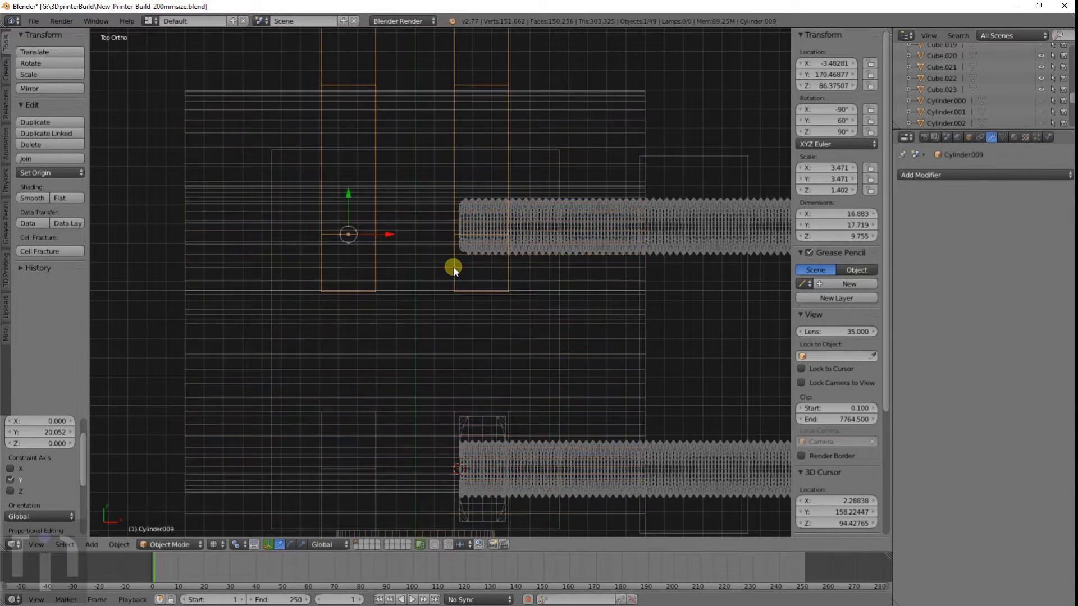
{"action": "scroll", "coordinate": [454, 268], "scroll_direction": "up", "scroll_amount": 4}
{"action": "key", "text": "g"}
{"action": "key", "text": "y"}
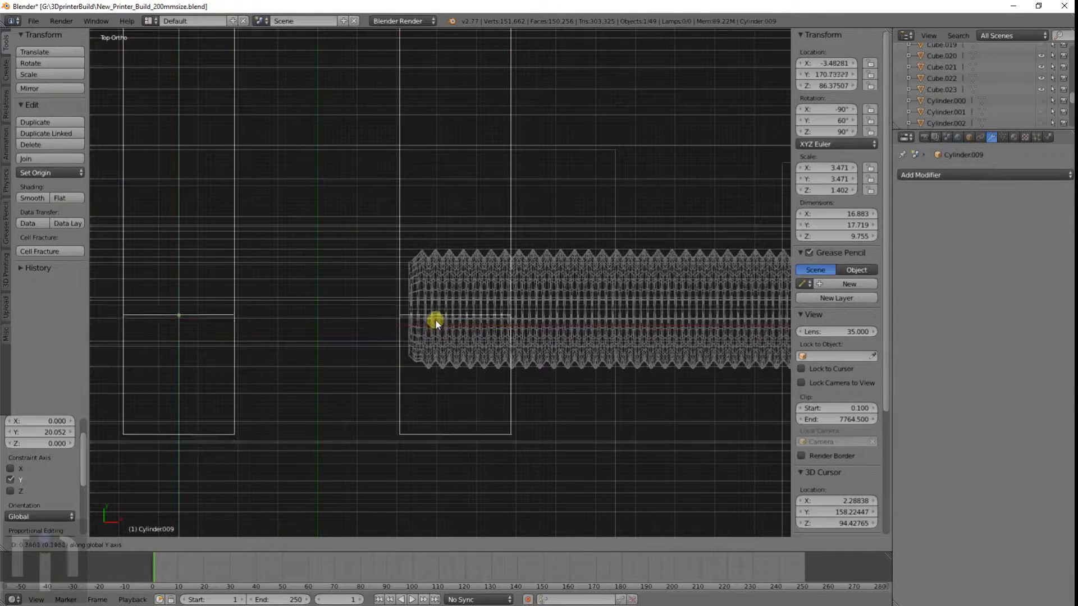
{"action": "left_click", "coordinate": [436, 316]}
Step: Join the two sets of hexagonal nut-slot cylinders into one object
{"action": "scroll", "coordinate": [436, 316], "scroll_direction": "down", "scroll_amount": 6}
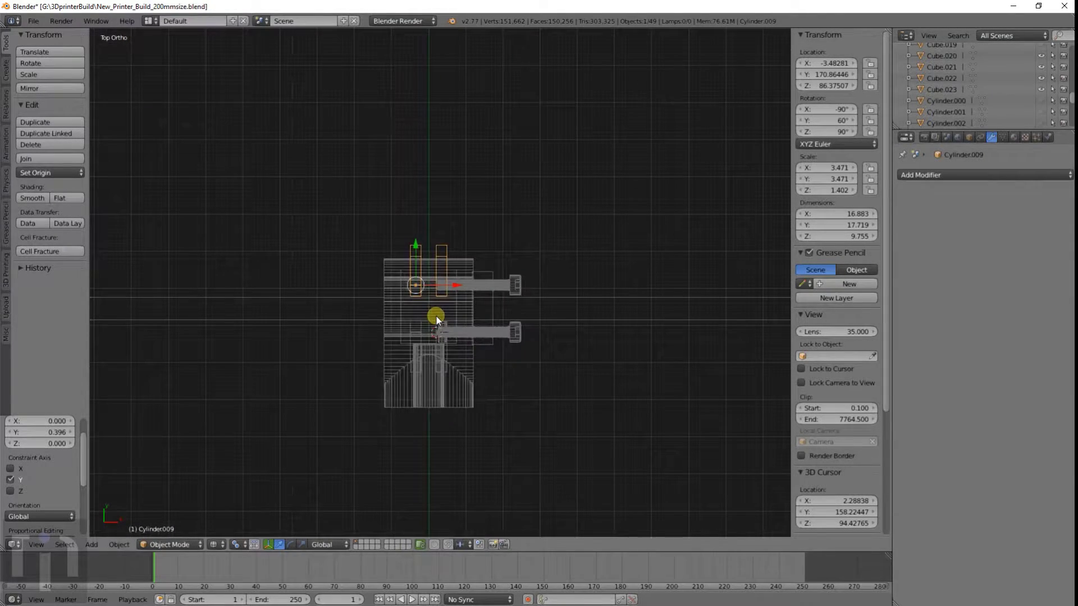
{"action": "mouse_move", "coordinate": [436, 315]}
{"action": "middle_mouse_down"}
{"action": "mouse_move", "coordinate": [466, 344]}
{"action": "mouse_move", "coordinate": [413, 299]}
{"action": "mouse_move", "coordinate": [483, 356]}
{"action": "mouse_move", "coordinate": [362, 292]}
{"action": "mouse_move", "coordinate": [473, 328]}
{"action": "mouse_move", "coordinate": [534, 325]}
{"action": "middle_mouse_up"}
{"action": "key", "text": "z"}
{"action": "scroll", "coordinate": [462, 345], "scroll_direction": "up", "scroll_amount": 4}
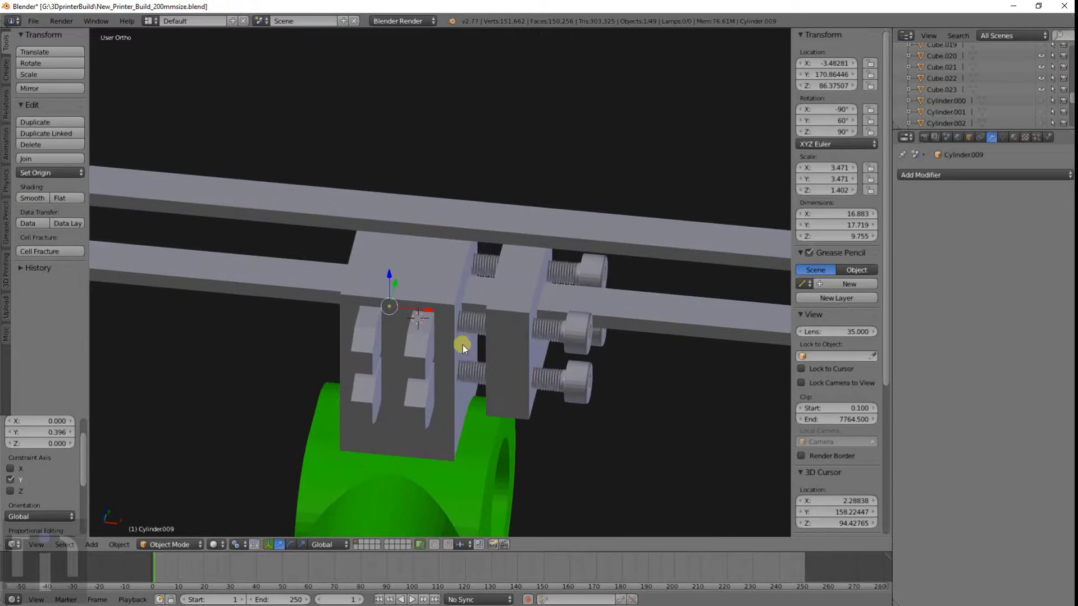
{"action": "right_click", "coordinate": [422, 349]}
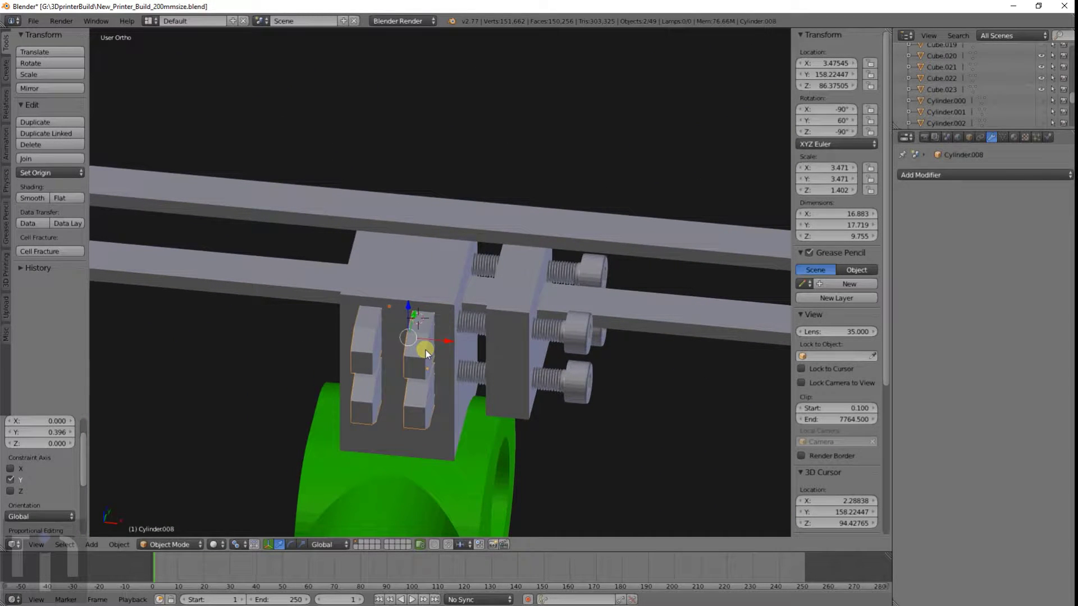
{"action": "key", "text": "ctrl+j"}
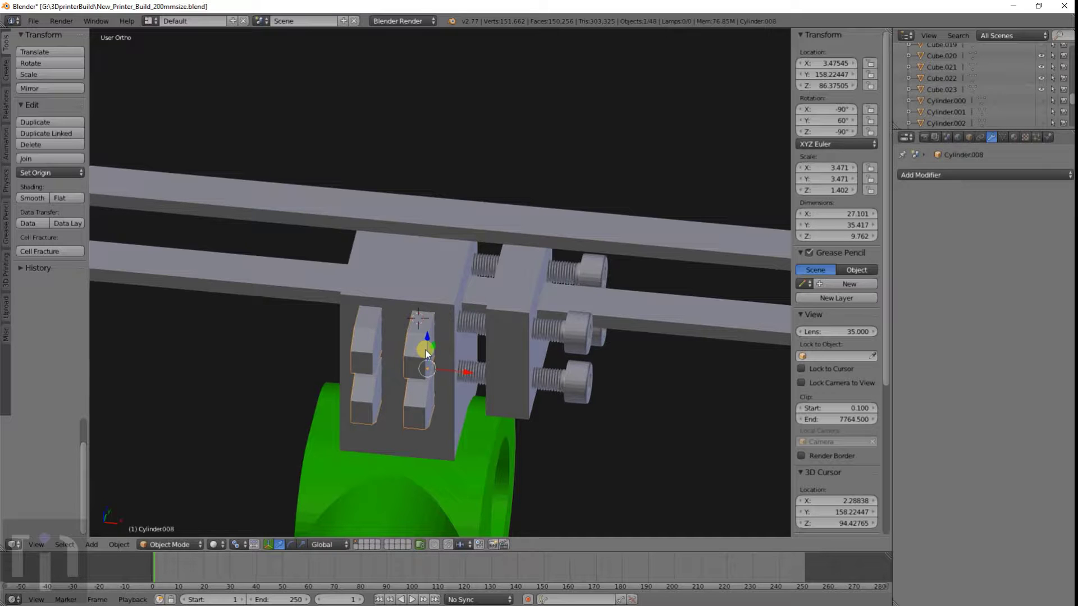
Step: Add a 64-vertex cylinder at the 3D cursor on the end of the upper bolt fitted with the nut
{"action": "mouse_move", "coordinate": [494, 301]}
{"action": "middle_mouse_down"}
{"action": "mouse_move", "coordinate": [506, 338]}
{"action": "mouse_move", "coordinate": [429, 335]}
{"action": "mouse_move", "coordinate": [373, 294]}
{"action": "mouse_move", "coordinate": [417, 290]}
{"action": "mouse_move", "coordinate": [493, 315]}
{"action": "mouse_move", "coordinate": [425, 289]}
{"action": "mouse_move", "coordinate": [391, 298]}
{"action": "mouse_move", "coordinate": [452, 270]}
{"action": "mouse_move", "coordinate": [463, 284]}
{"action": "mouse_move", "coordinate": [437, 299]}
{"action": "mouse_move", "coordinate": [480, 315]}
{"action": "middle_mouse_up"}
{"action": "scroll", "coordinate": [412, 257], "scroll_direction": "up", "scroll_amount": 3}
{"action": "right_click", "coordinate": [412, 255]}
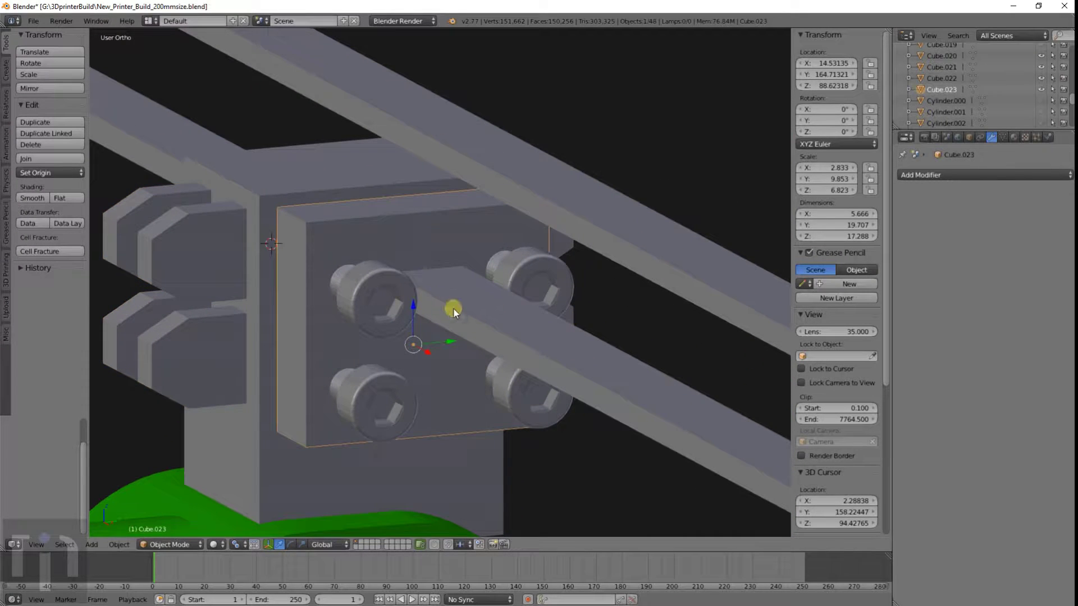
{"action": "key", "text": "KP_1"}
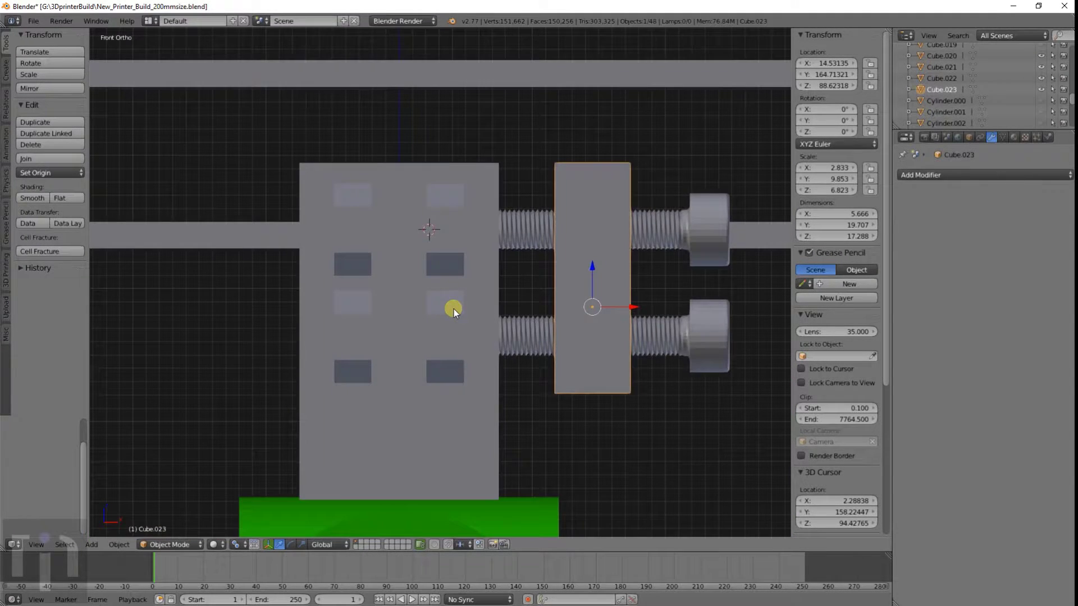
{"action": "key", "text": "z"}
{"action": "key", "text": "shift+a"}
{"action": "mouse_move", "coordinate": [453, 309]}
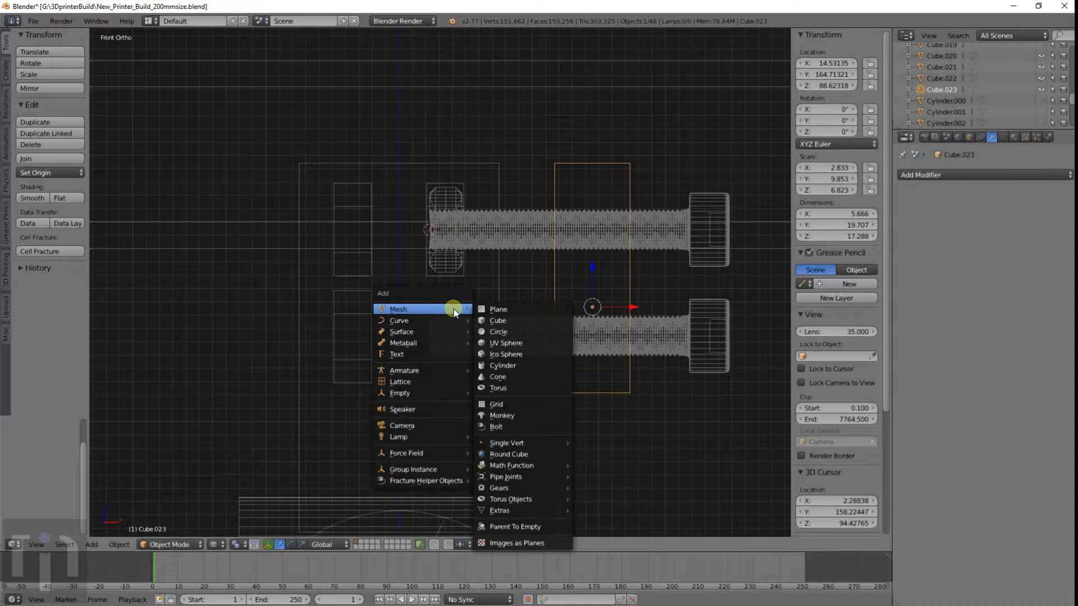
{"action": "left_click", "coordinate": [502, 365]}
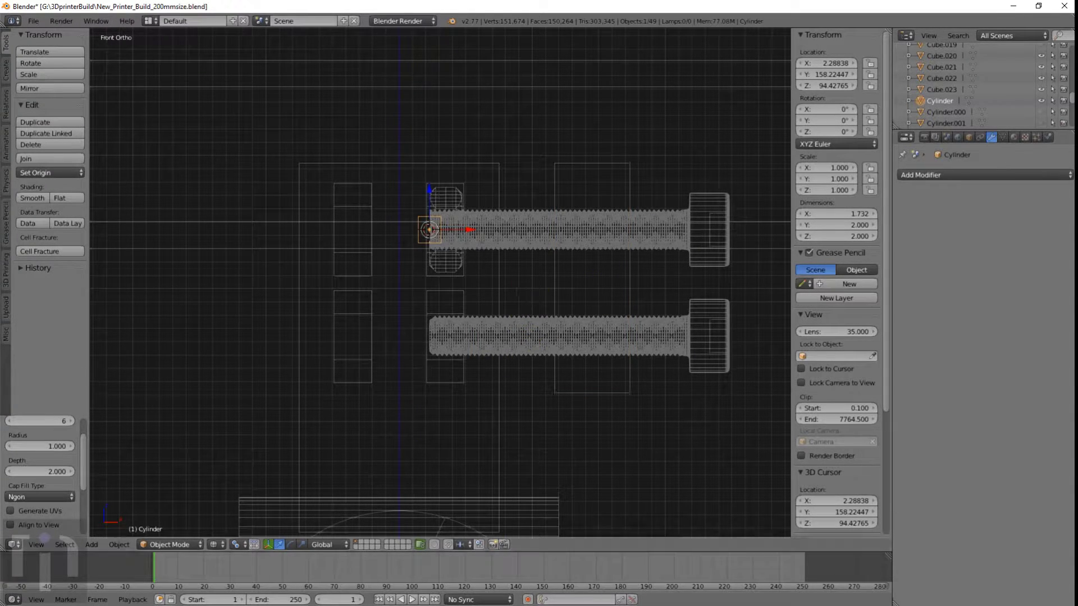
{"action": "left_click", "coordinate": [45, 422]}
{"action": "type", "text": "64"}
{"action": "key", "text": "Return"}
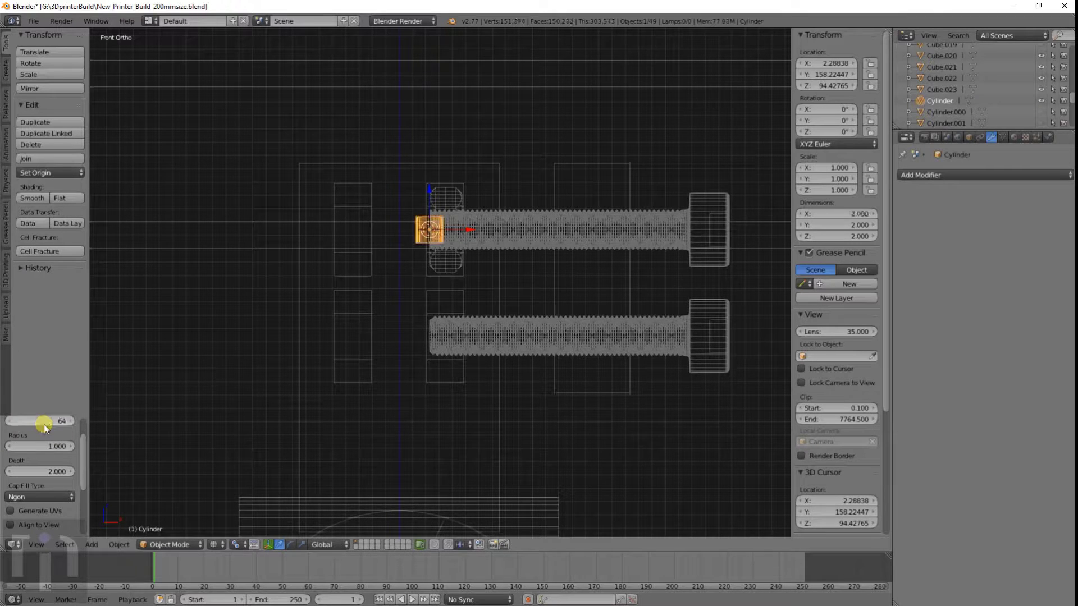
Step: Rotate the new cylinder 90° about Y and set its dimensions to 3.5 × 3.5 × 40
{"action": "key", "text": "r"}
{"action": "key", "text": "y"}
{"action": "key", "text": "9"}
{"action": "key", "text": "0"}
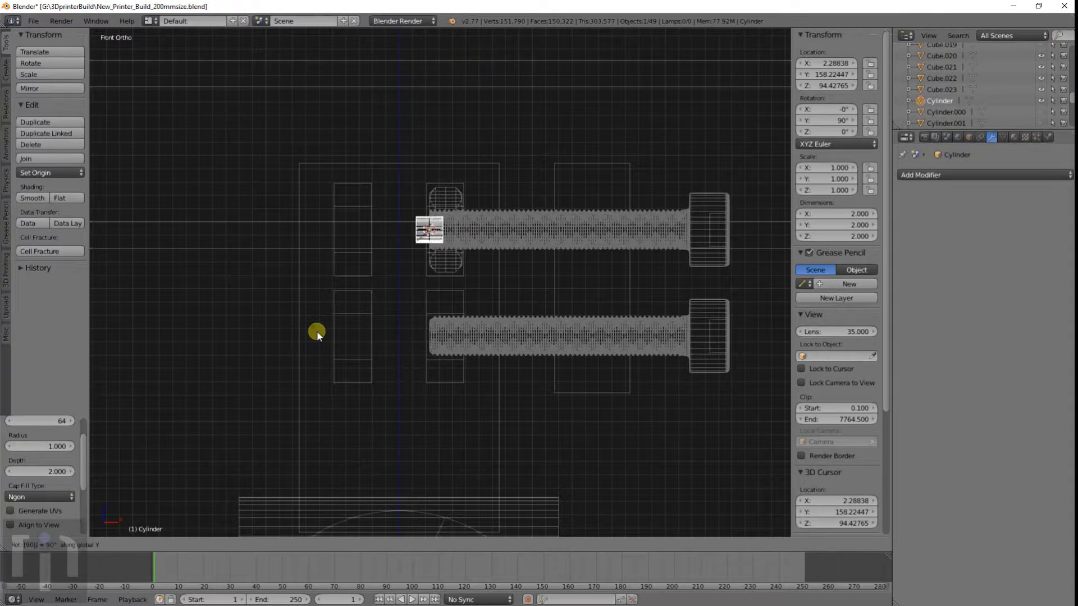
{"action": "key", "text": "Return"}
{"action": "left_click", "coordinate": [859, 213]}
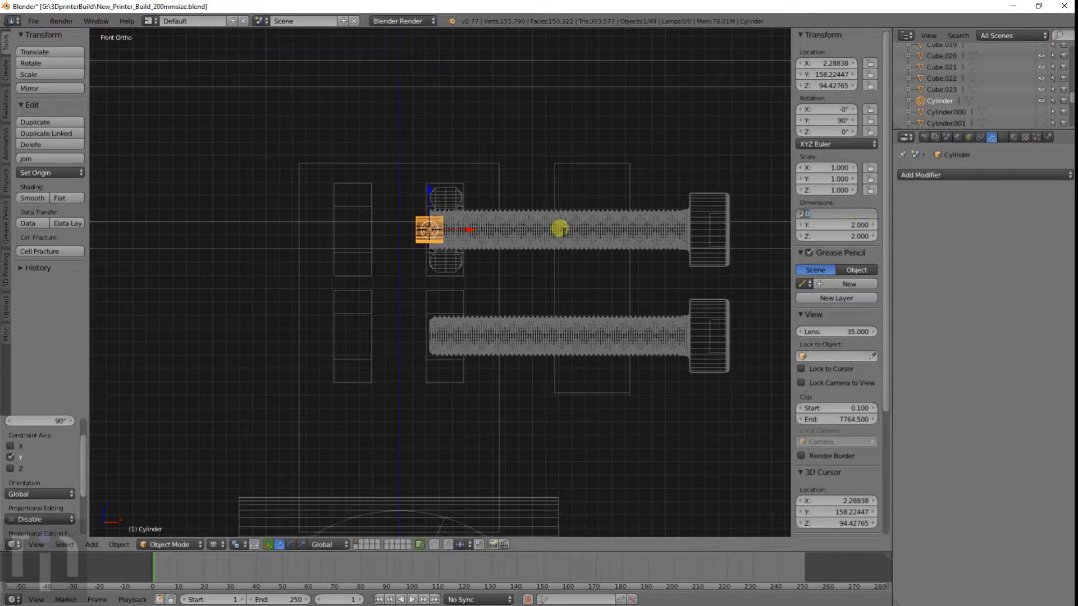
{"action": "type", "text": "3.5"}
{"action": "key", "text": "Tab"}
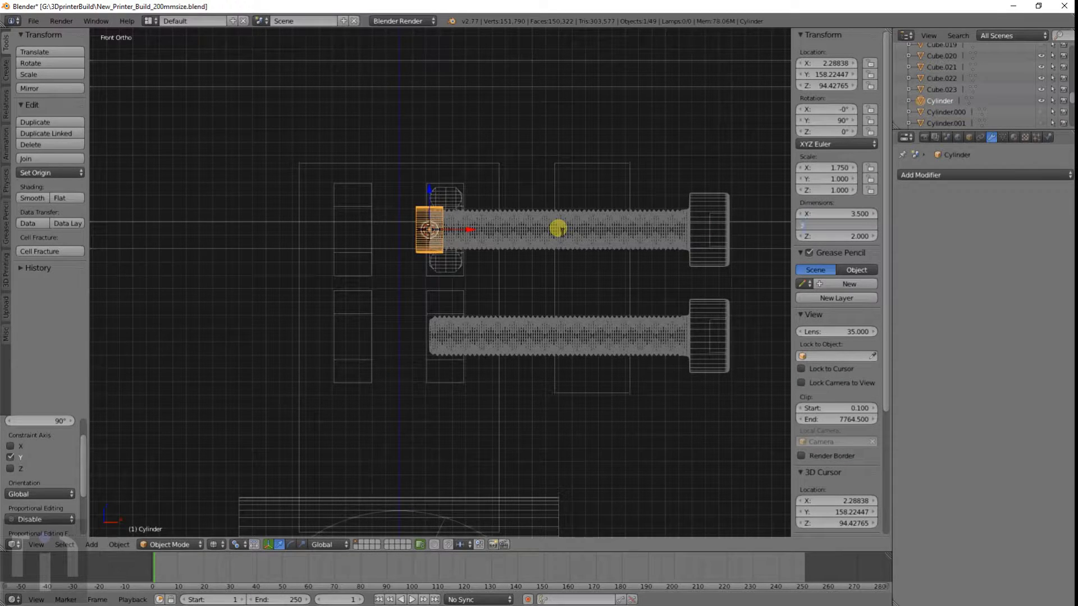
{"action": "type", "text": "3.5"}
{"action": "key", "text": "Tab"}
{"action": "type", "text": "40"}
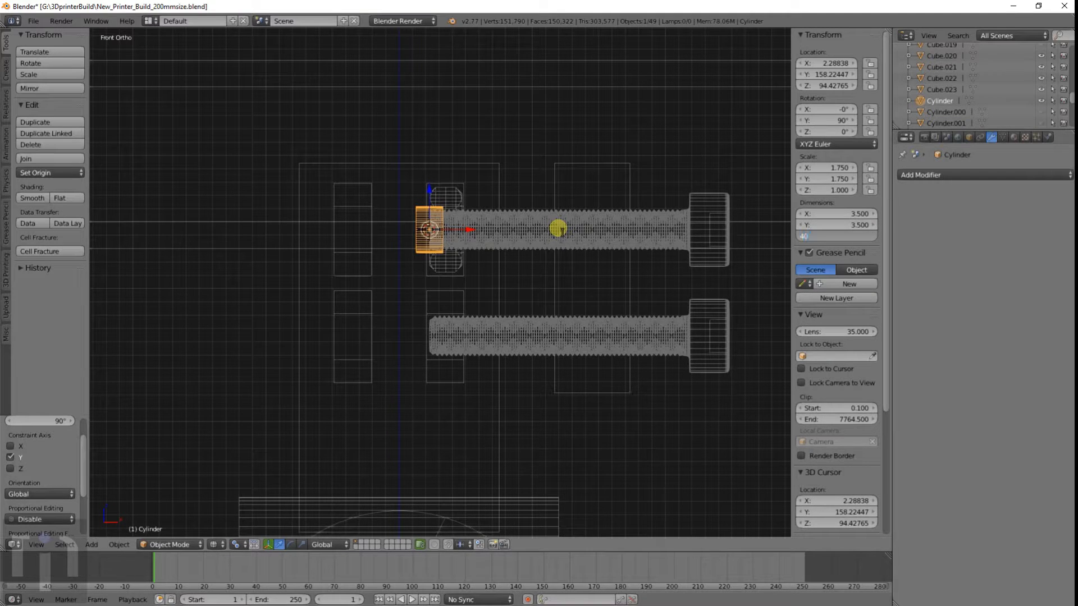
{"action": "key", "text": "Return"}
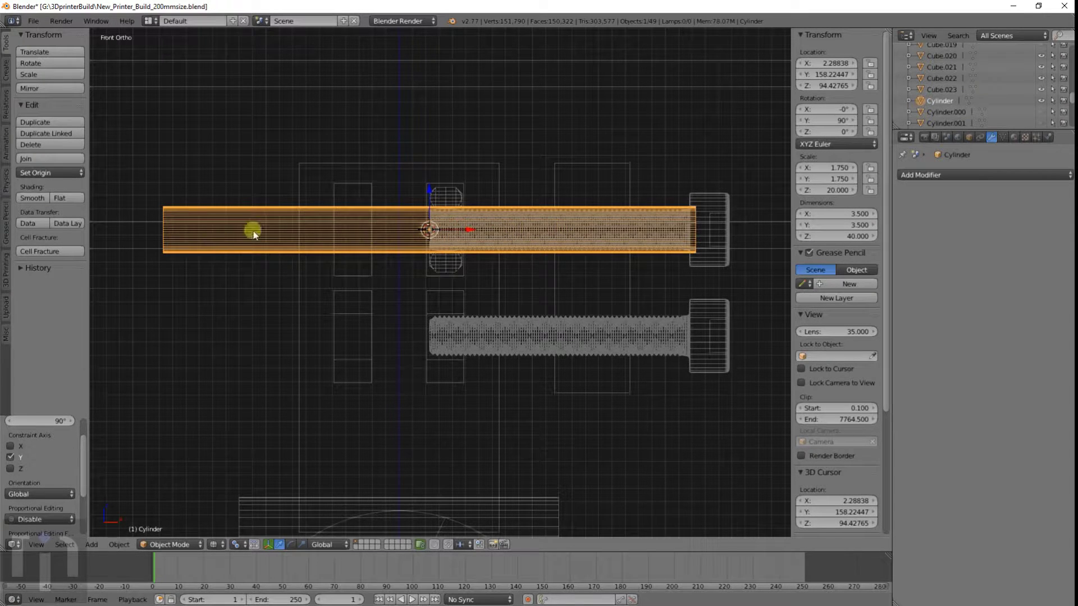
Step: Duplicate the cylinder and snap the copy onto the lower bolt at Y 170.88, Z 86.45 using the 3D cursor
{"action": "right_click", "coordinate": [473, 314]}
{"action": "key", "text": "shift+s"}
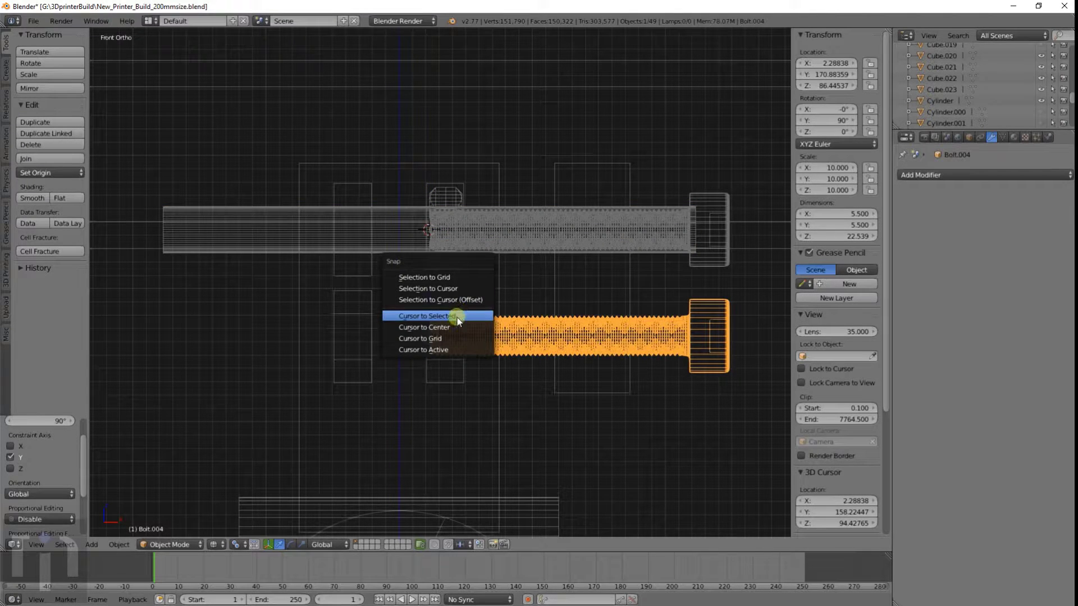
{"action": "left_click", "coordinate": [457, 317]}
{"action": "right_click", "coordinate": [187, 236]}
{"action": "key", "text": "shift+d"}
{"action": "right_click", "coordinate": [189, 238]}
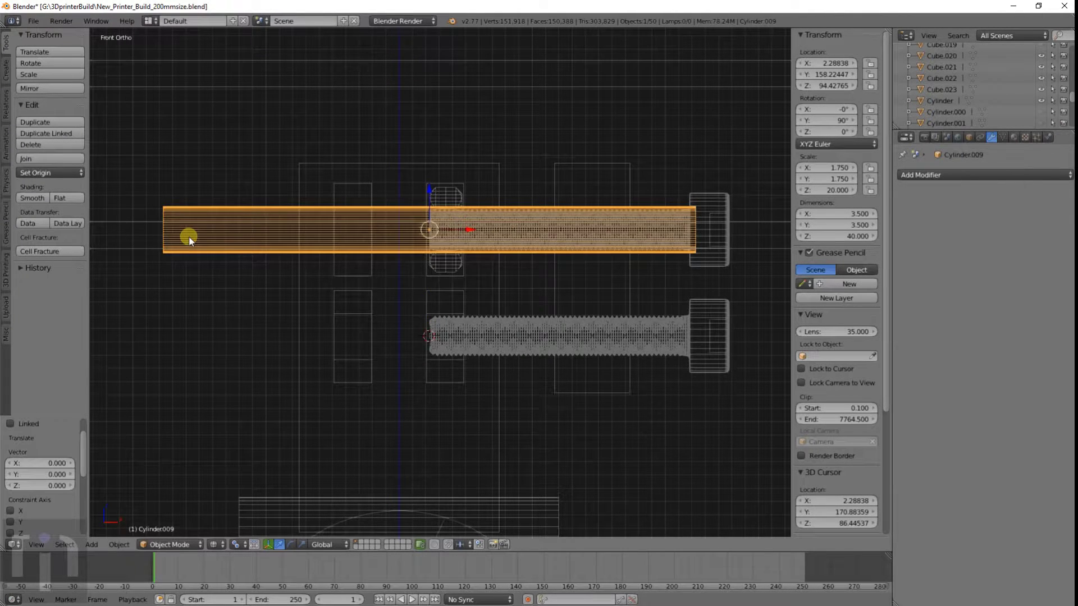
{"action": "key", "text": "shift+s"}
{"action": "left_click", "coordinate": [205, 212]}
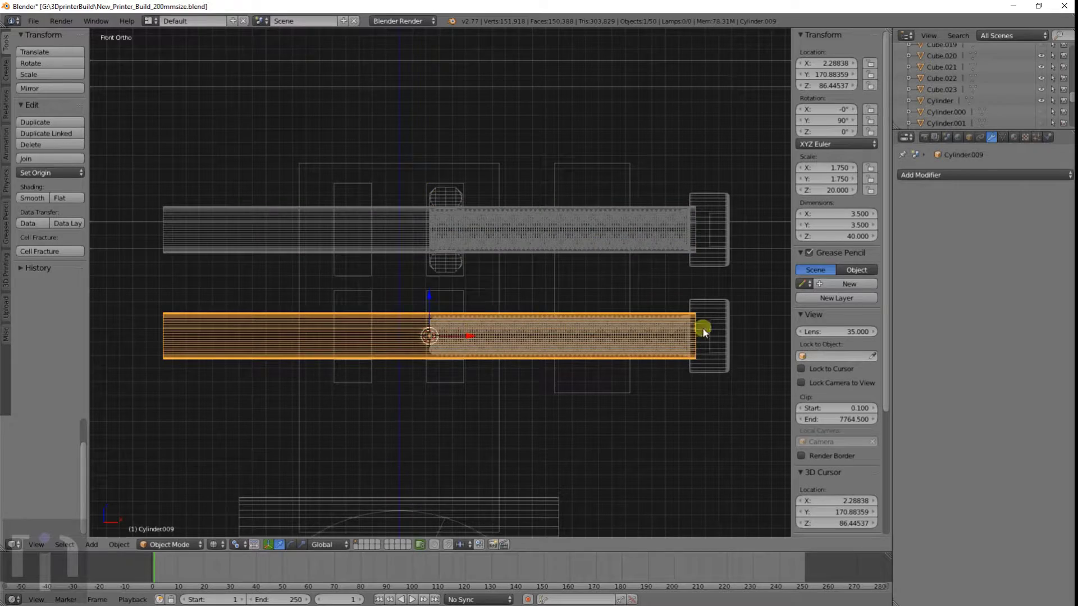
Step: Snap the 3D cursor to the upper bolt at Y 170.88 and duplicate the original 40-unit cylinder in place
{"action": "middle_click_drag", "start_coordinate": [702, 328], "coordinate": [473, 313]}
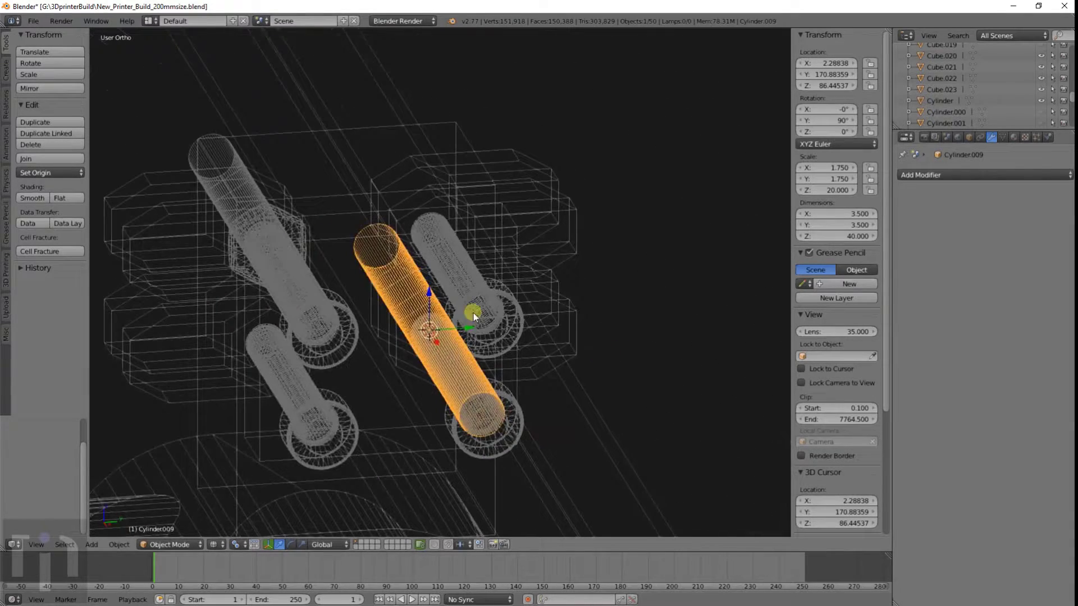
{"action": "right_click", "coordinate": [429, 244]}
{"action": "key", "text": "shift+s"}
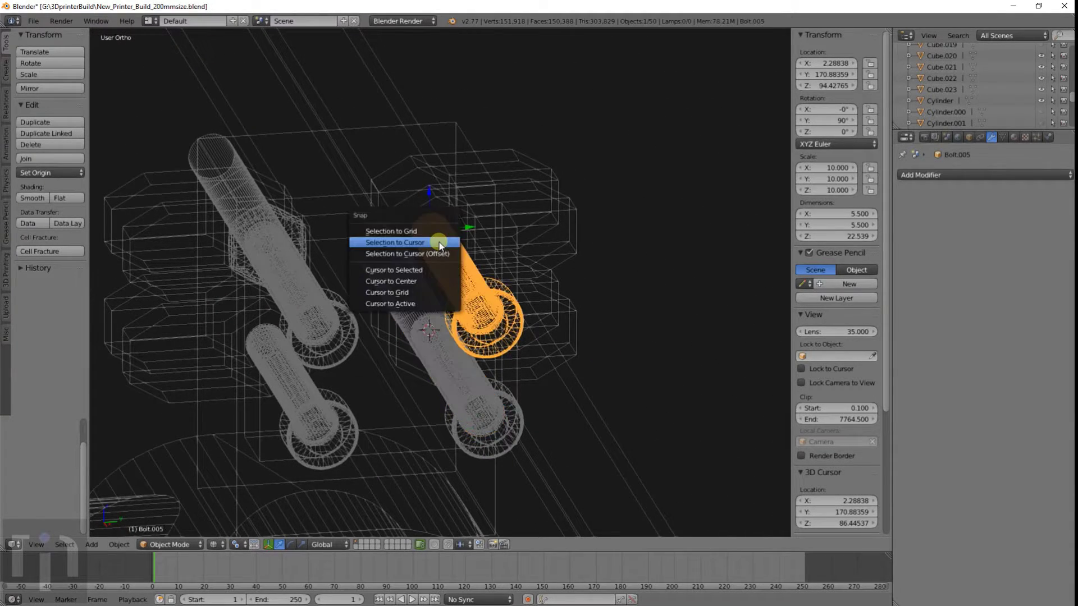
{"action": "left_click", "coordinate": [421, 271]}
{"action": "right_click", "coordinate": [188, 151]}
{"action": "key", "text": "shift+s"}
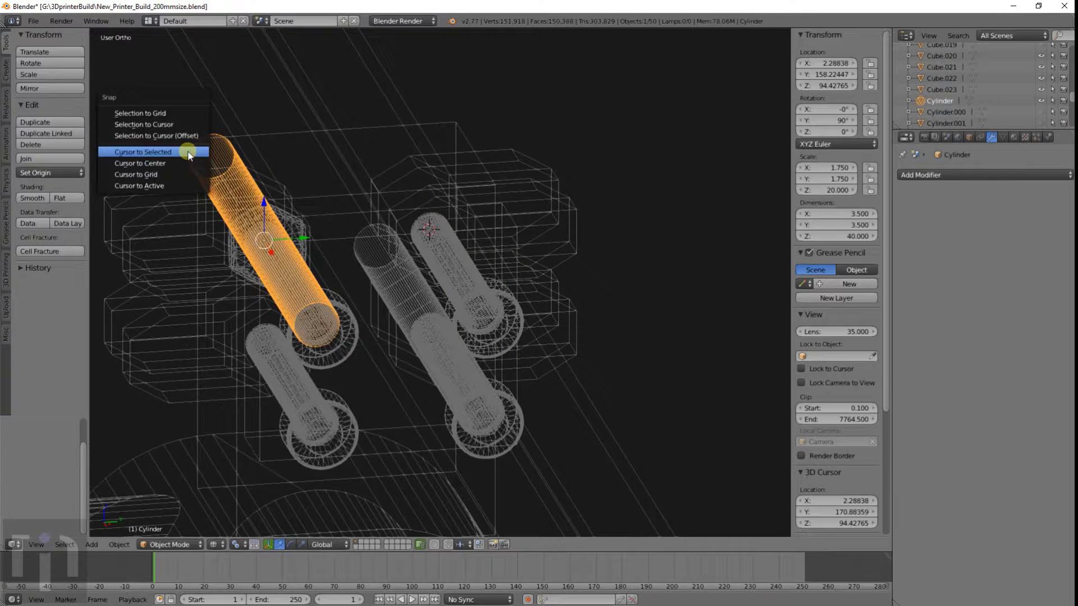
{"action": "key", "text": "shift+d"}
{"action": "right_click", "coordinate": [362, 112]}
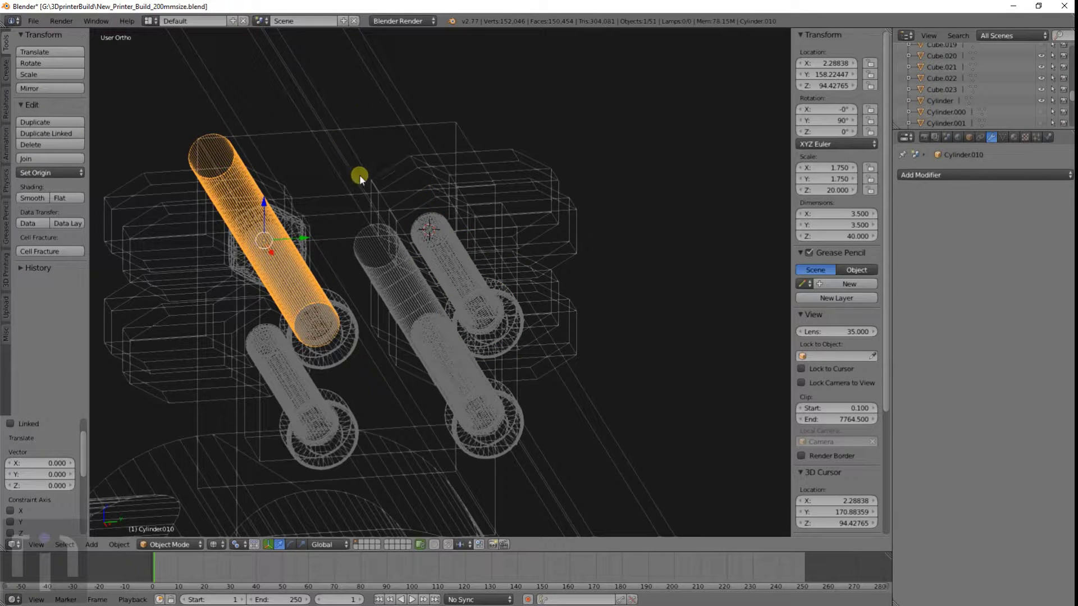
Step: Use the 3D cursor to snap the in-place cylinder copy onto the upper bolt at Y 170.88, Z 94.43
{"action": "key", "text": "shift+s"}
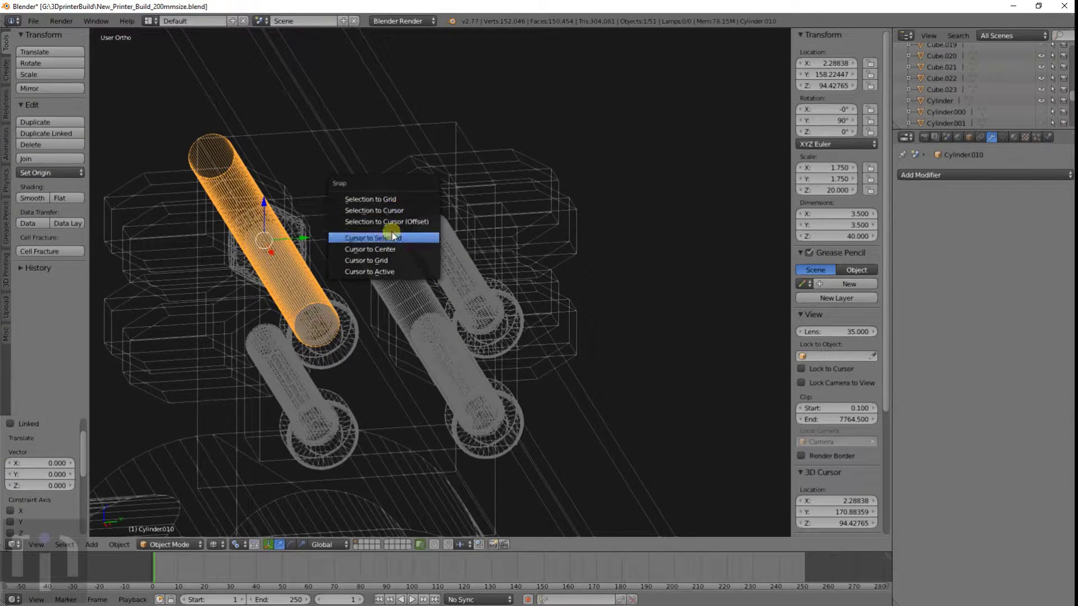
{"action": "left_click", "coordinate": [406, 235]}
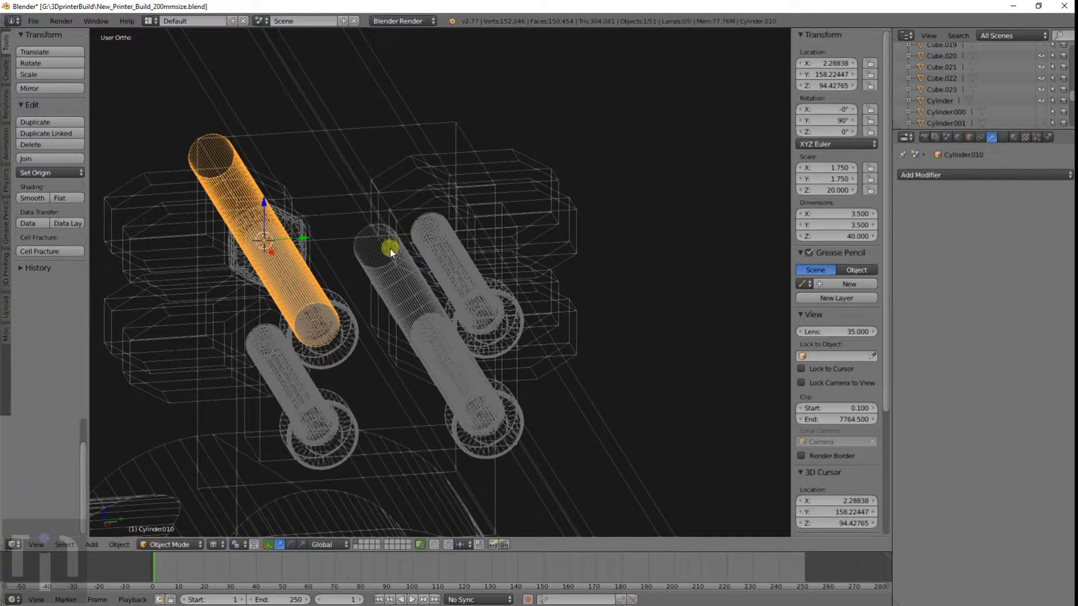
{"action": "right_click", "coordinate": [426, 227]}
{"action": "key", "text": "shift+s"}
{"action": "left_click", "coordinate": [427, 227]}
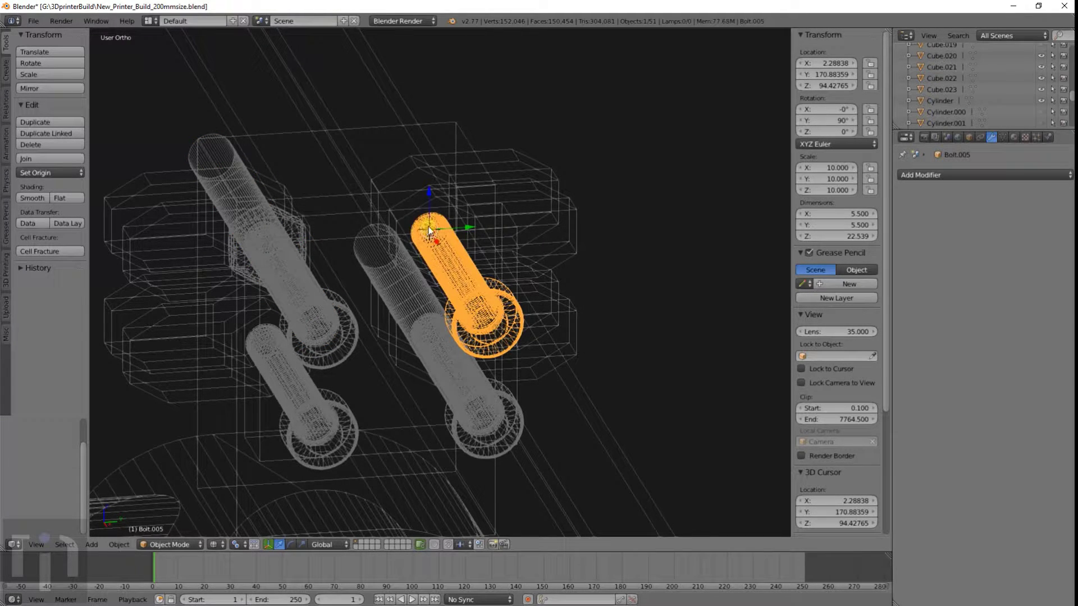
{"action": "right_click", "coordinate": [221, 157]}
{"action": "key", "text": "shift+s"}
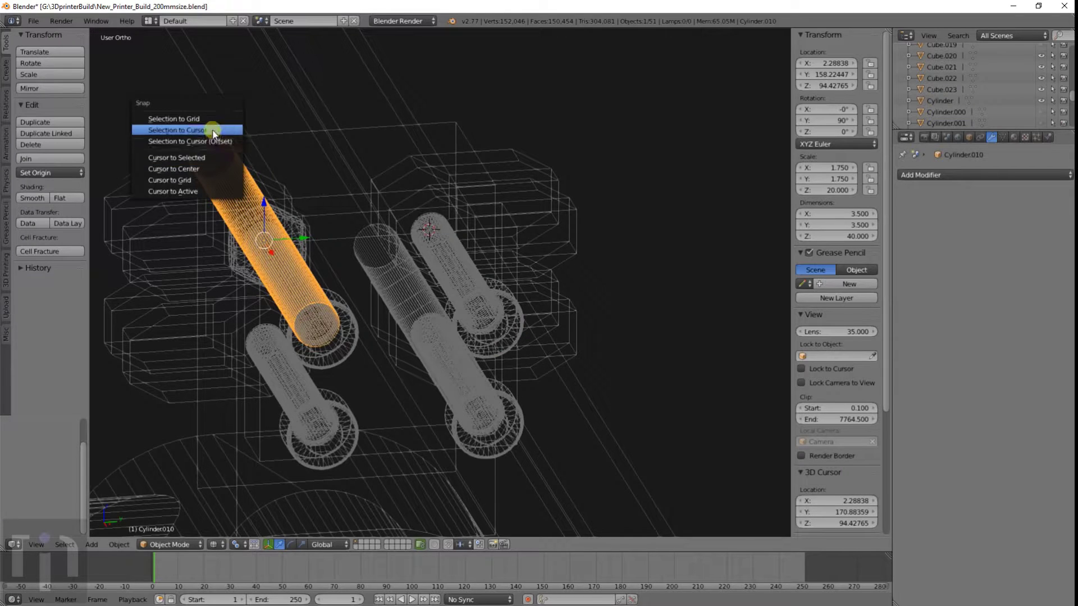
{"action": "left_click", "coordinate": [212, 132]}
Step: Duplicate the last cylinder and snap the copy onto the remaining lower bolt at Y 158.22, Z 86.45
{"action": "right_click", "coordinate": [272, 356]}
{"action": "right_click", "coordinate": [279, 369]}
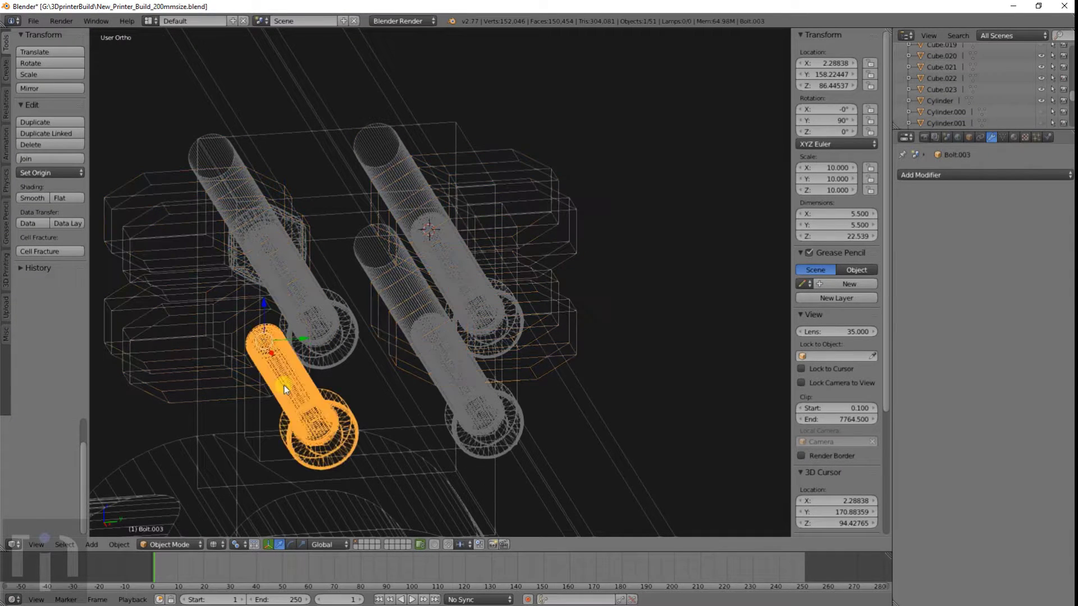
{"action": "key", "text": "shift+s"}
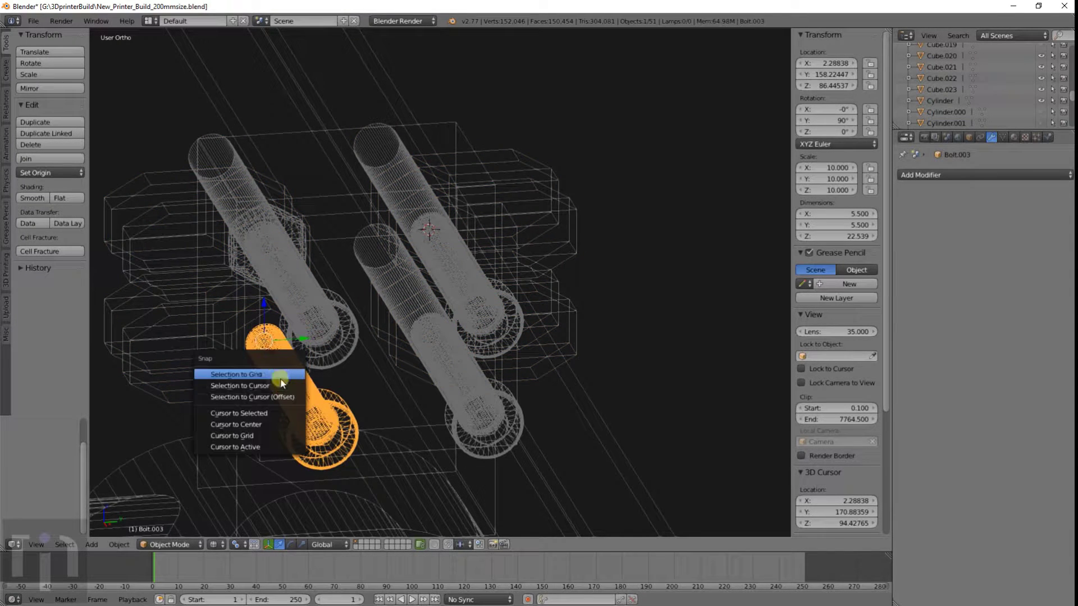
{"action": "left_click", "coordinate": [243, 413]}
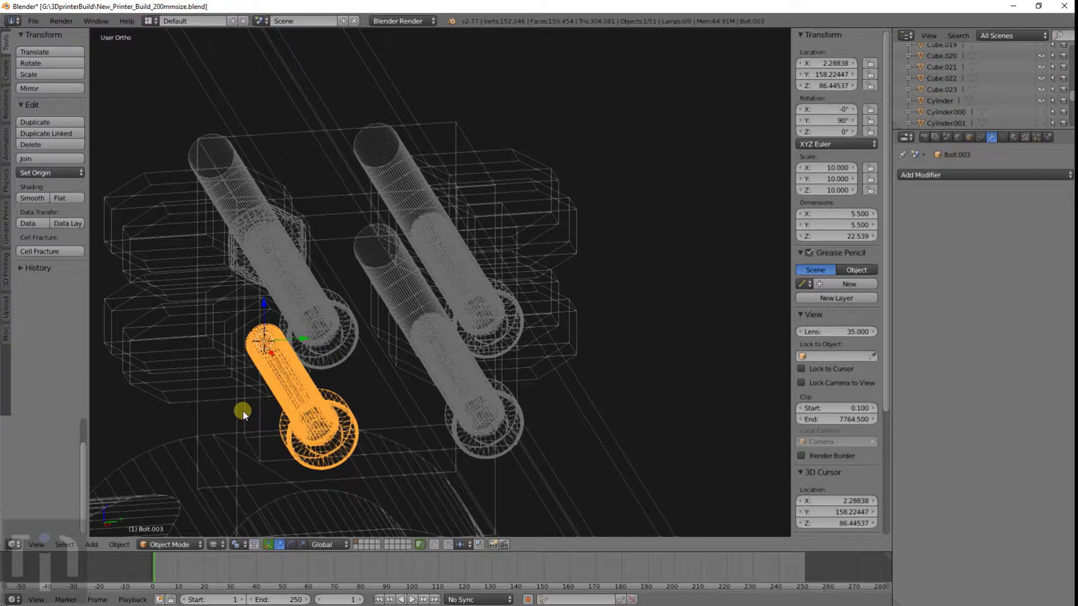
{"action": "right_click", "coordinate": [384, 146]}
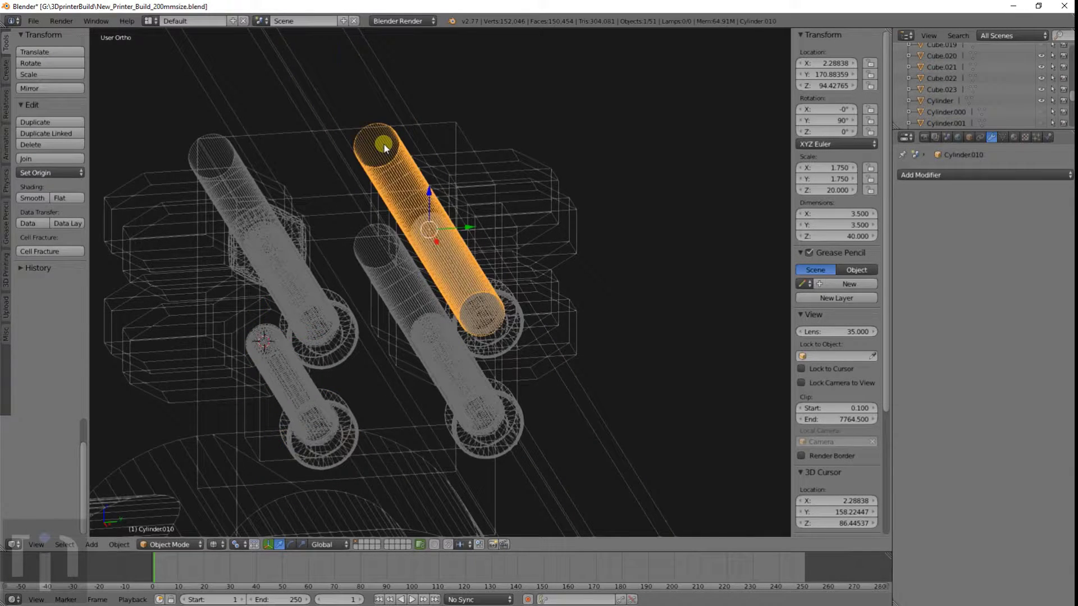
{"action": "key", "text": "shift+d"}
{"action": "right_click", "coordinate": [384, 145]}
{"action": "key", "text": "shift+s"}
{"action": "left_click", "coordinate": [370, 120]}
Step: Join the four bolt-hole cylinders into one object
{"action": "middle_click_drag", "start_coordinate": [289, 250], "coordinate": [337, 279]}
{"action": "right_click", "coordinate": [187, 270], "text": "shift"}
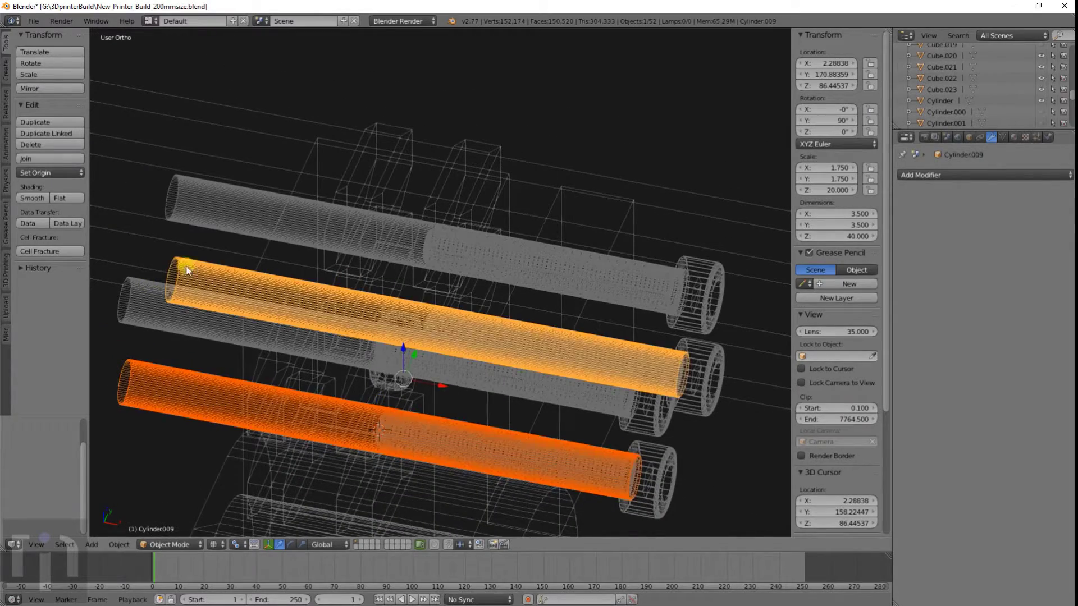
{"action": "right_click", "coordinate": [212, 212], "text": "shift"}
{"action": "right_click", "coordinate": [156, 308], "text": "shift"}
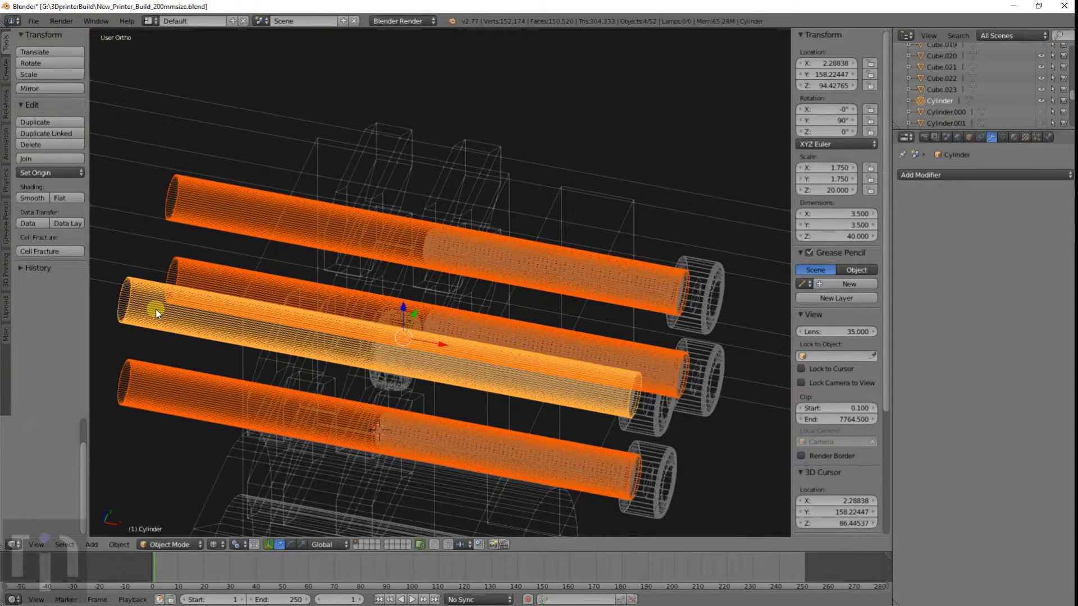
{"action": "key", "text": "ctrl+j"}
Step: Add a Boolean modifier to the main attachment block and open its operation options
{"action": "key", "text": "z"}
{"action": "middle_click_drag", "start_coordinate": [494, 339], "coordinate": [516, 281]}
{"action": "right_click", "coordinate": [496, 235]}
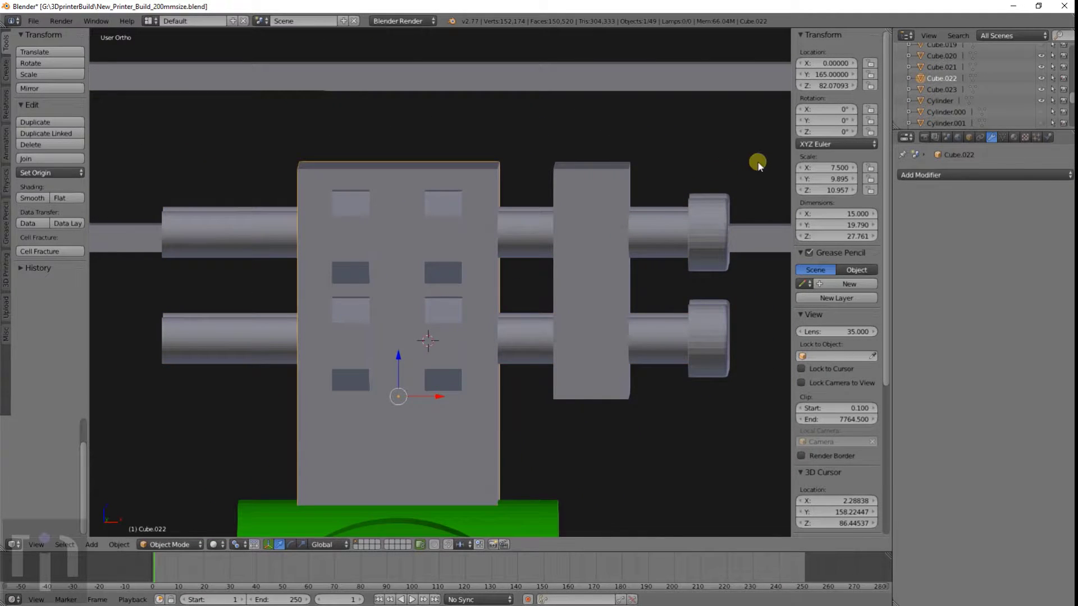
{"action": "left_click", "coordinate": [913, 178]}
{"action": "left_click", "coordinate": [831, 231]}
{"action": "left_click", "coordinate": [911, 240]}
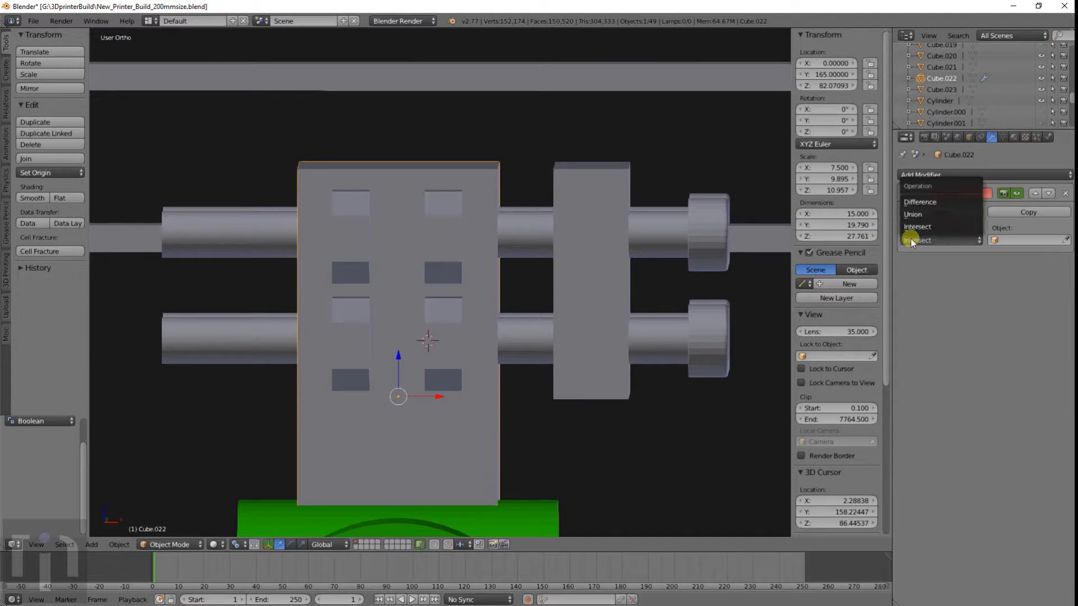
Step: Subtract the four-rod Cylinder object from the large block, Cube.022, with a Boolean Difference modifier and apply it
{"action": "left_click", "coordinate": [920, 202]}
{"action": "key", "text": "z"}
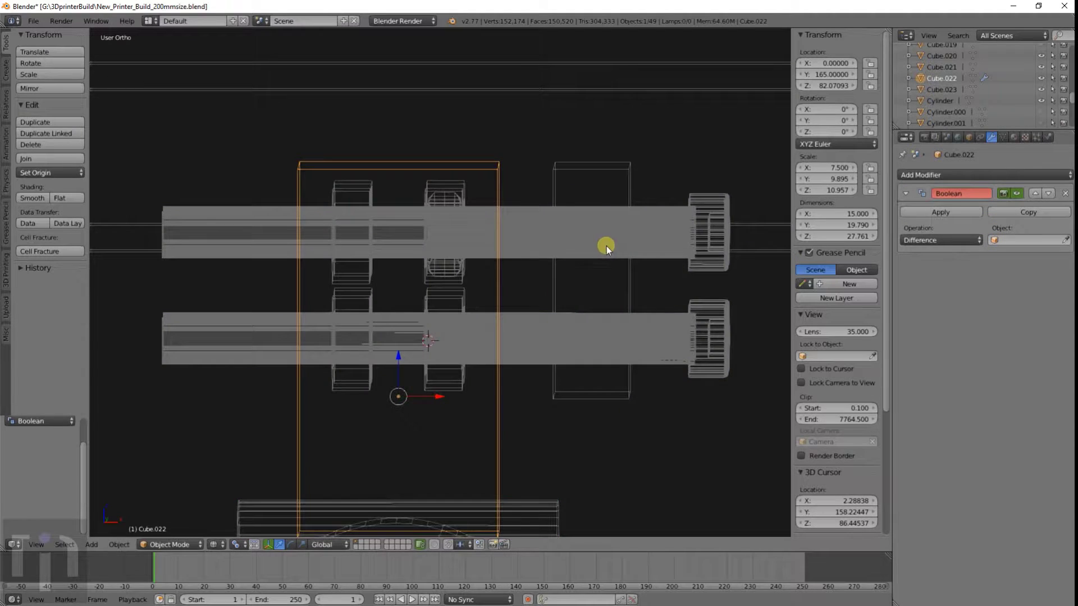
{"action": "right_click", "coordinate": [200, 225]}
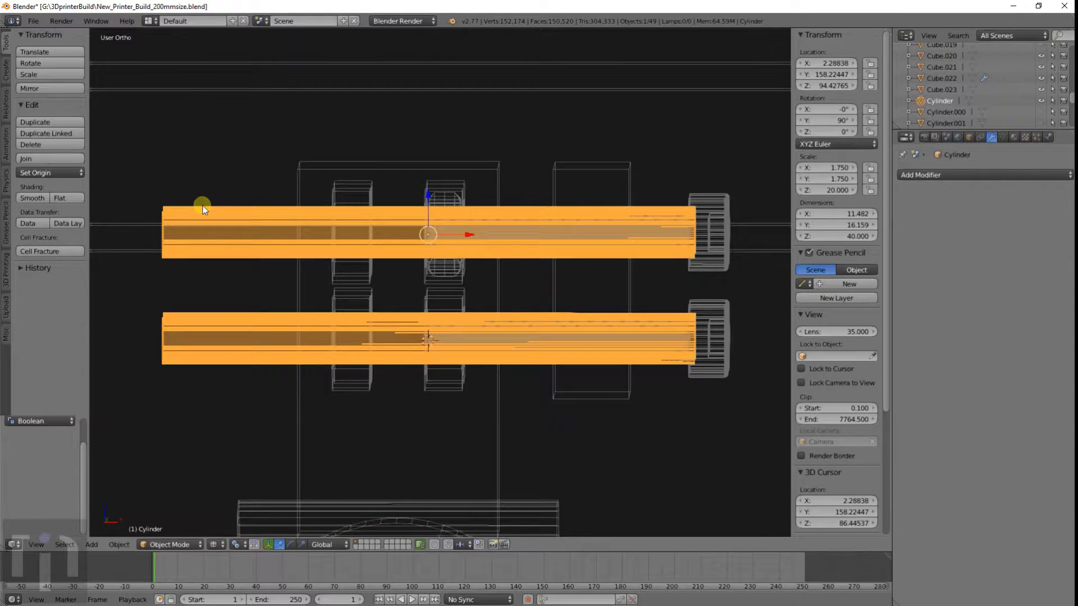
{"action": "right_click", "coordinate": [345, 186]}
{"action": "left_click", "coordinate": [996, 239]}
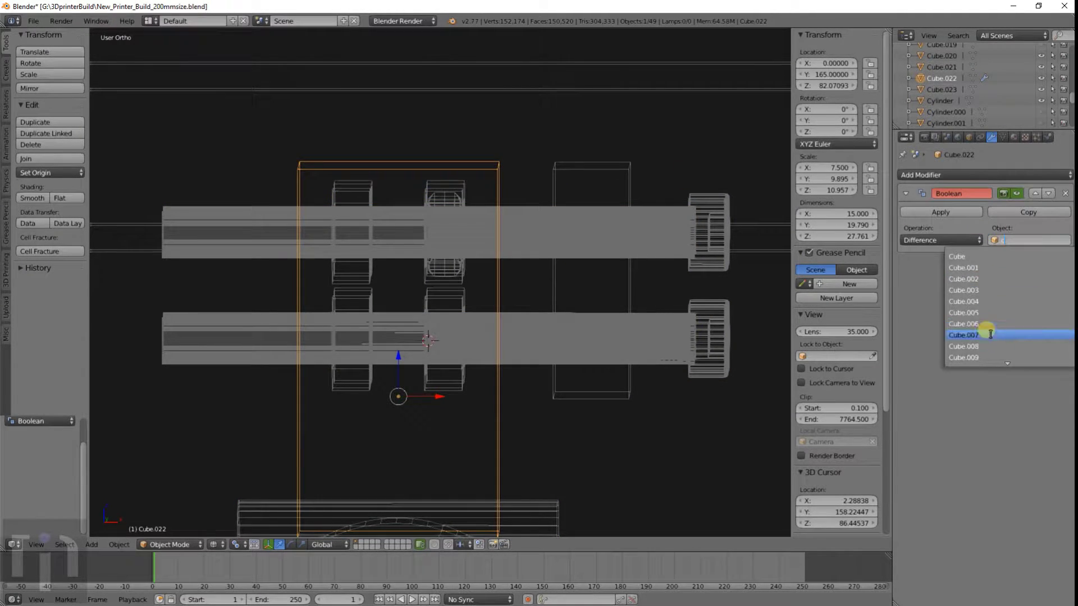
{"action": "scroll", "coordinate": [988, 339], "scroll_direction": "down", "scroll_amount": 10}
{"action": "scroll", "coordinate": [986, 342], "scroll_direction": "down", "scroll_amount": 3}
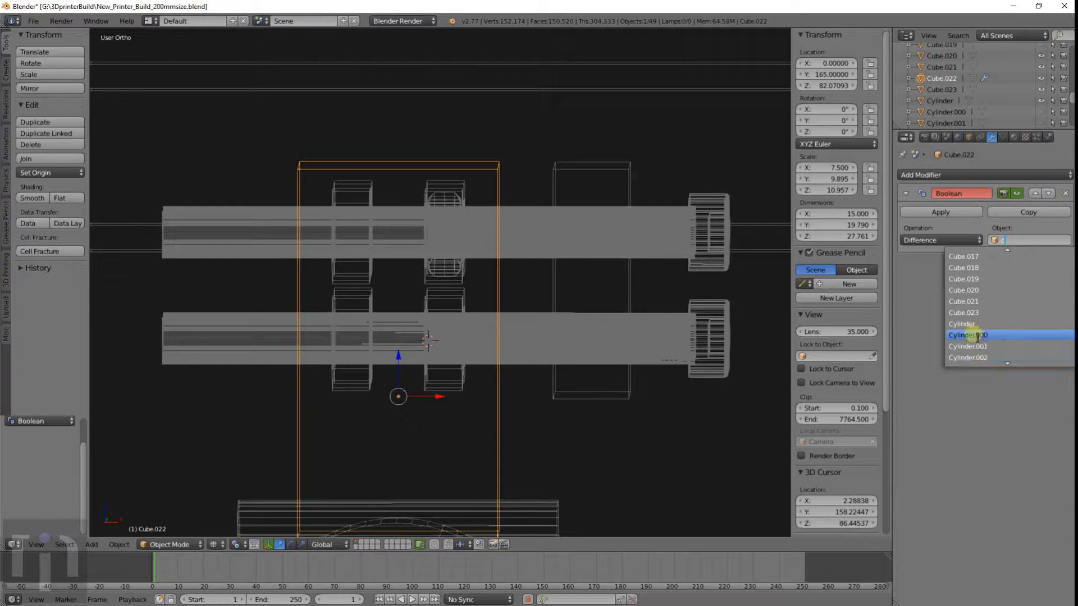
{"action": "left_click", "coordinate": [971, 326]}
{"action": "middle_click_drag", "start_coordinate": [682, 265], "coordinate": [786, 235]}
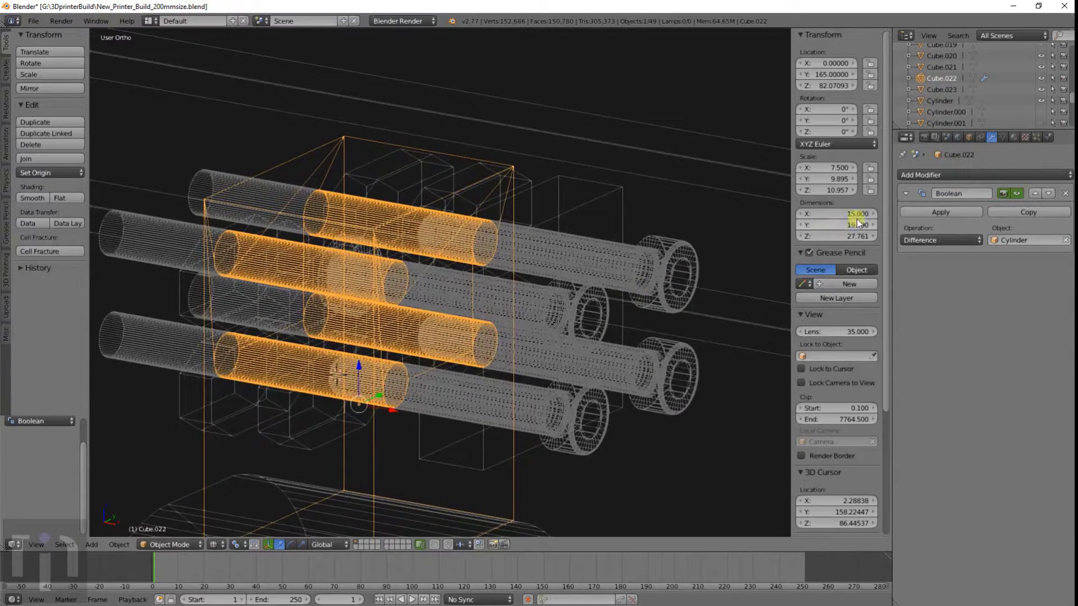
{"action": "left_click", "coordinate": [941, 212]}
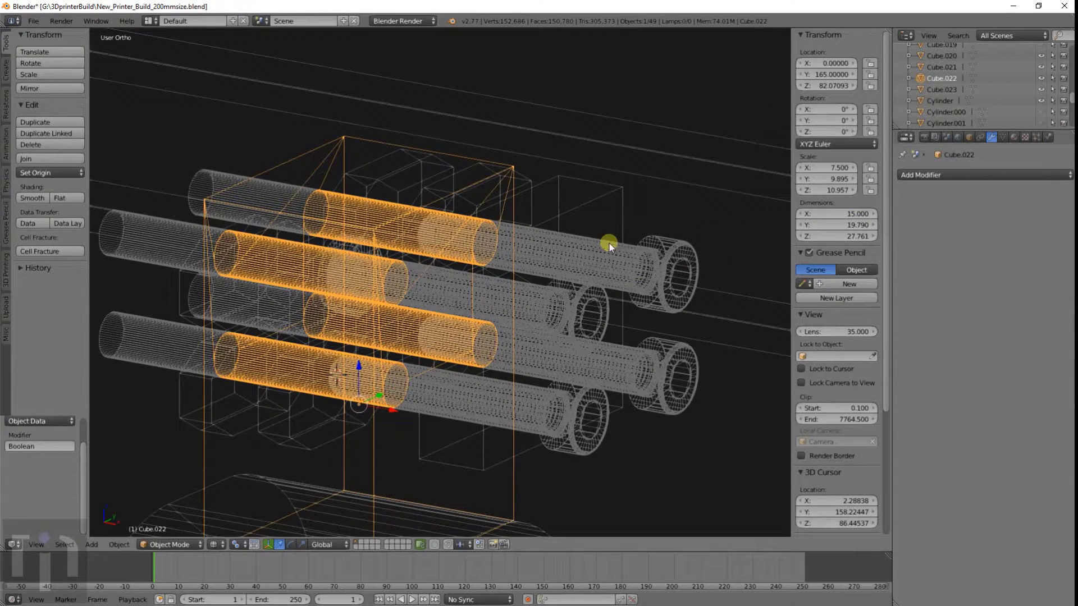
Step: Add a Boolean Difference modifier to the narrow block, Cube.023, using Cylinder as the cutter, and apply it
{"action": "right_click", "coordinate": [615, 206]}
{"action": "left_click", "coordinate": [920, 174]}
{"action": "left_click", "coordinate": [852, 225]}
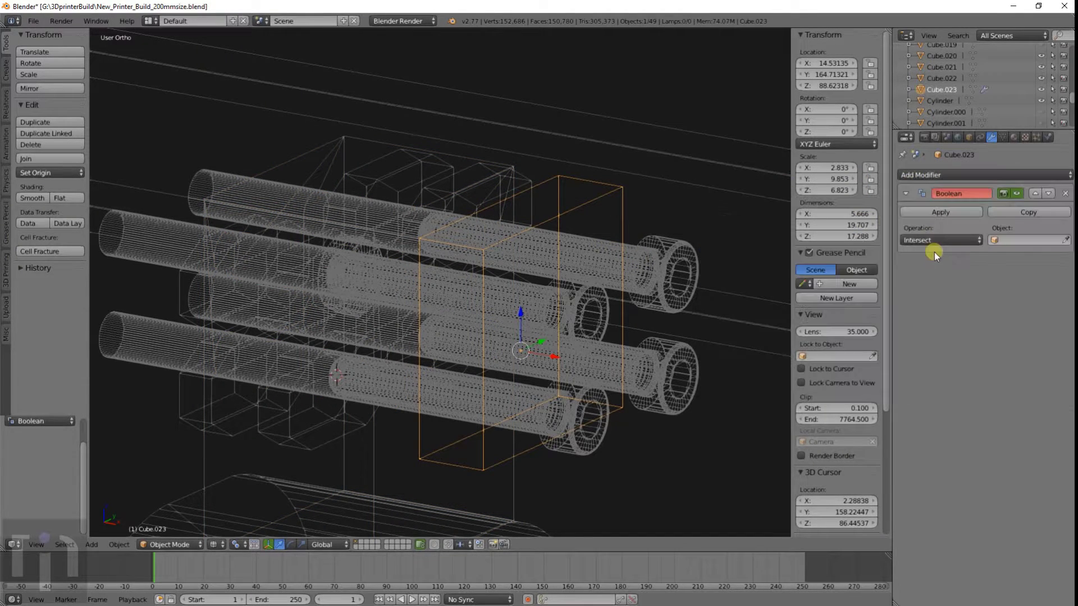
{"action": "left_click", "coordinate": [936, 240]}
{"action": "left_click", "coordinate": [927, 207]}
{"action": "left_click", "coordinate": [1008, 241]}
{"action": "scroll", "coordinate": [981, 306], "scroll_direction": "down", "scroll_amount": 10}
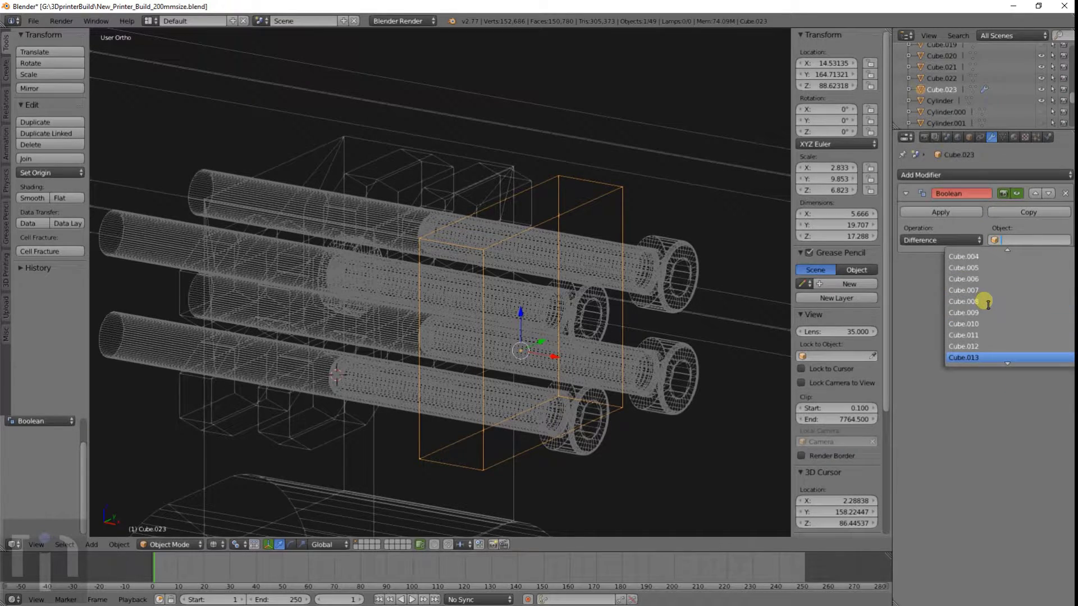
{"action": "scroll", "coordinate": [977, 333], "scroll_direction": "down", "scroll_amount": 5}
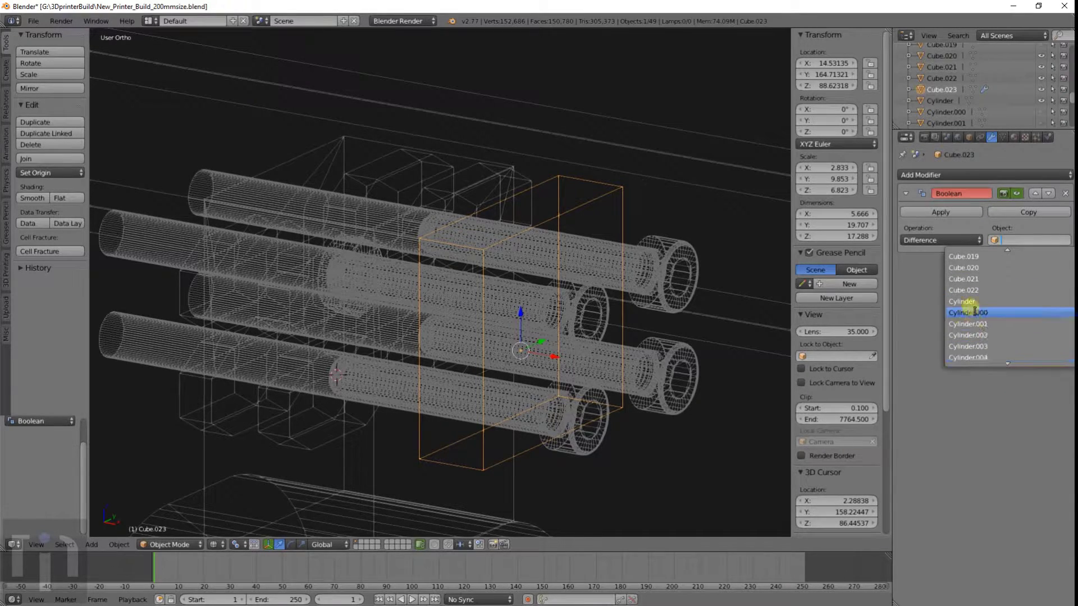
{"action": "left_click", "coordinate": [961, 306]}
{"action": "middle_click_drag", "start_coordinate": [668, 310], "coordinate": [640, 316]}
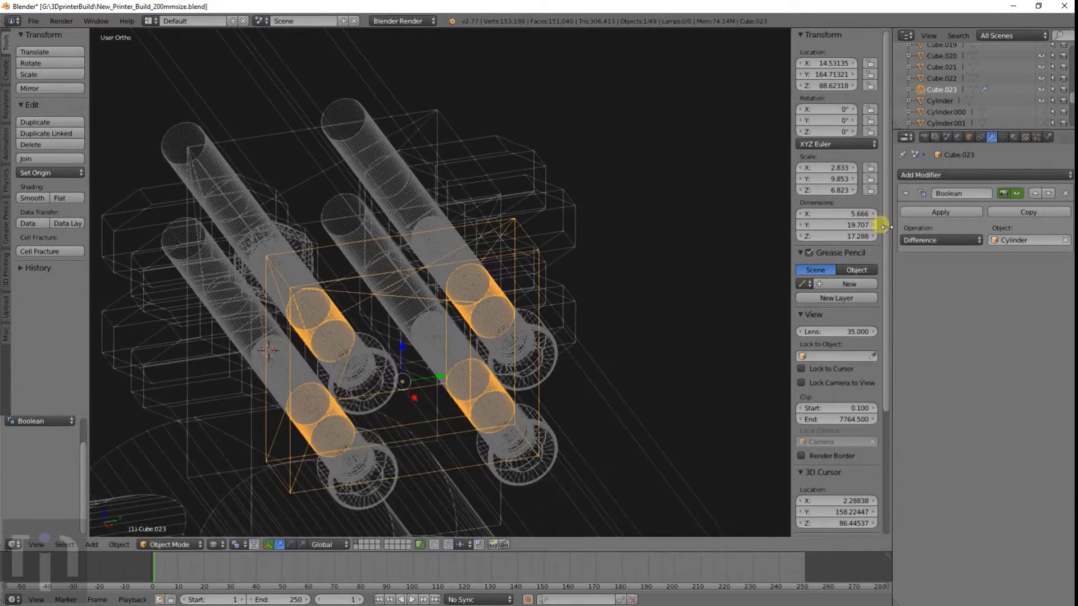
{"action": "left_click", "coordinate": [938, 212]}
Step: Return to solid shading and delete the rod cylinders used as the cutter
{"action": "middle_click_drag", "start_coordinate": [491, 256], "coordinate": [599, 259]}
{"action": "key", "text": "z"}
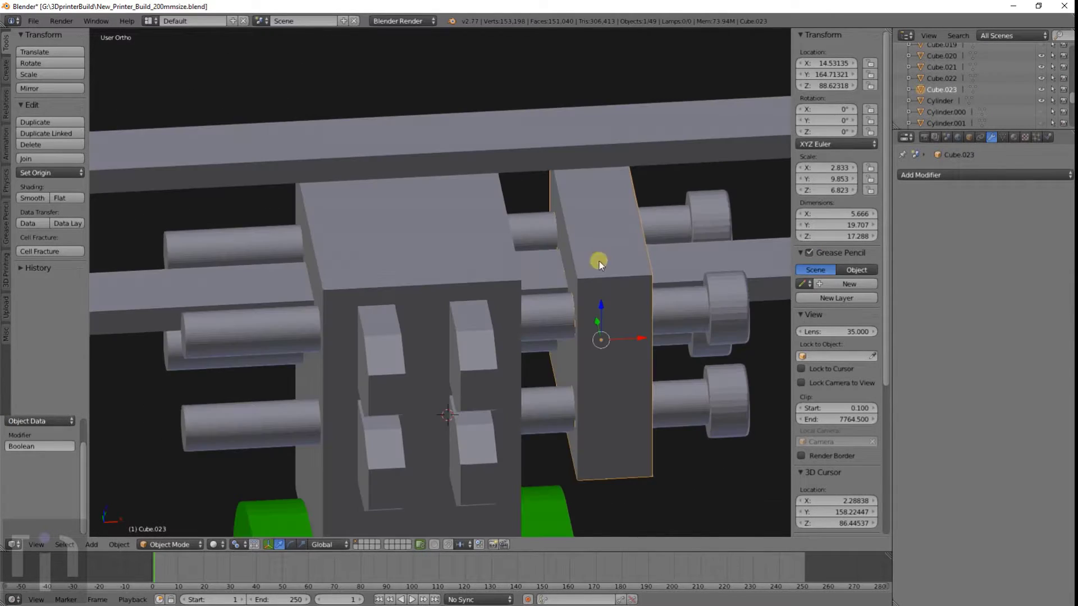
{"action": "right_click", "coordinate": [230, 242]}
{"action": "key", "text": "x"}
{"action": "left_click", "coordinate": [230, 242]}
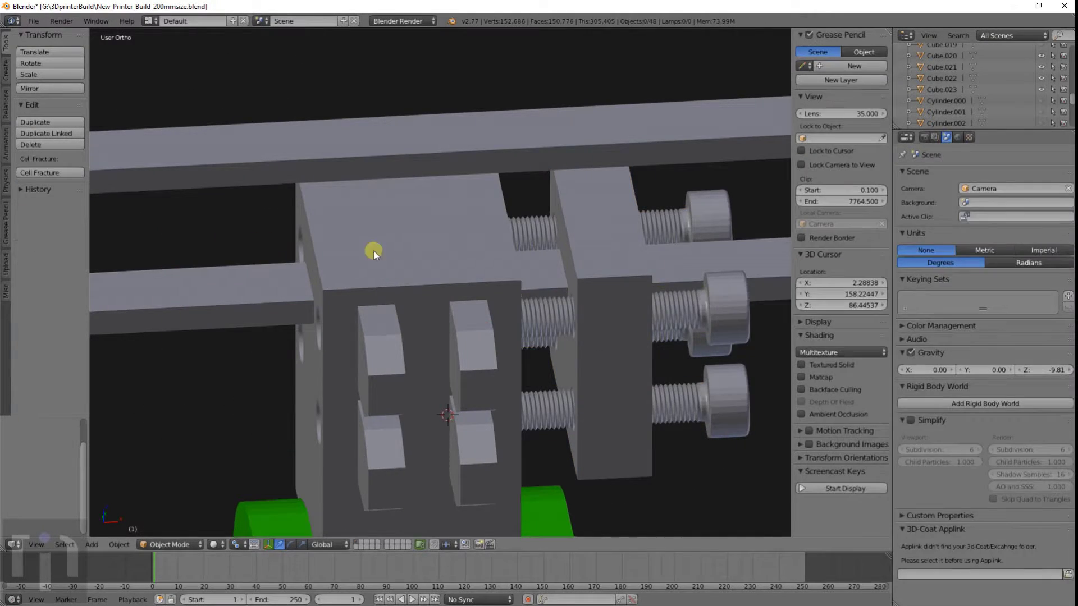
Step: Add a Boolean modifier to the large block, Cube.022, with its operation set to Difference
{"action": "right_click", "coordinate": [540, 304]}
{"action": "middle_click_drag", "start_coordinate": [540, 305], "coordinate": [490, 298]}
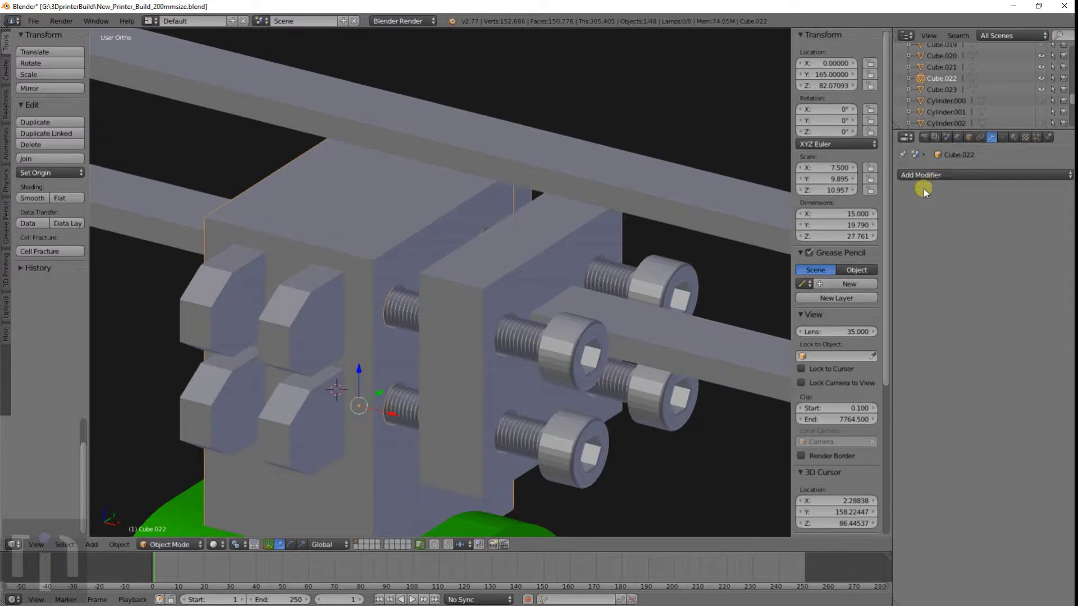
{"action": "left_click", "coordinate": [927, 175]}
{"action": "left_click", "coordinate": [825, 212]}
{"action": "left_click", "coordinate": [955, 239]}
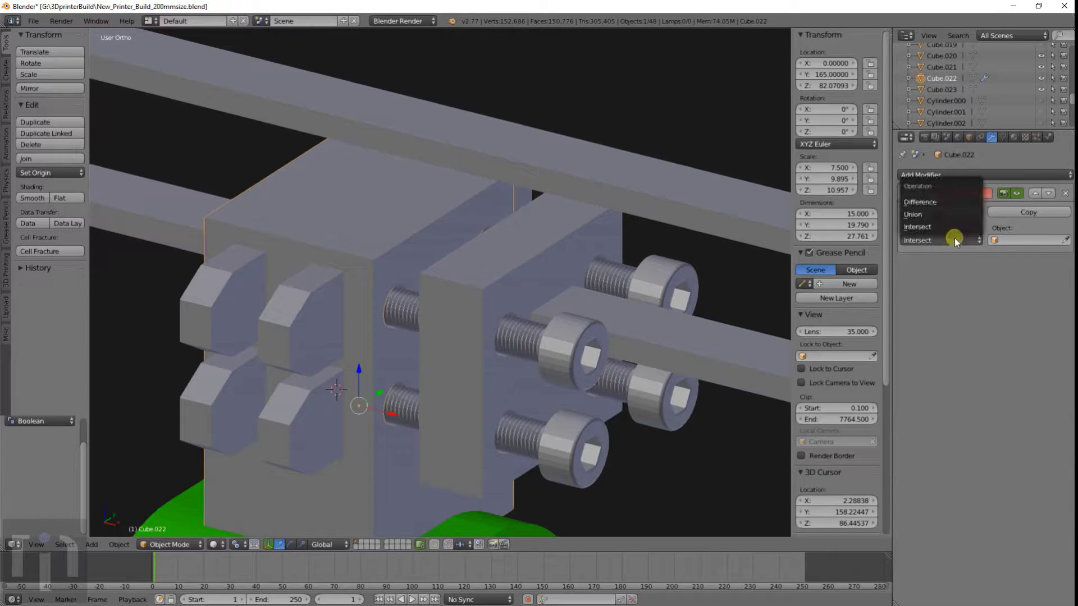
{"action": "left_click", "coordinate": [921, 214]}
Step: Assign the hexagonal nut-pocket shapes, Cylinder.008, as the large block's Boolean cutter and apply the modifier
{"action": "right_click", "coordinate": [325, 328]}
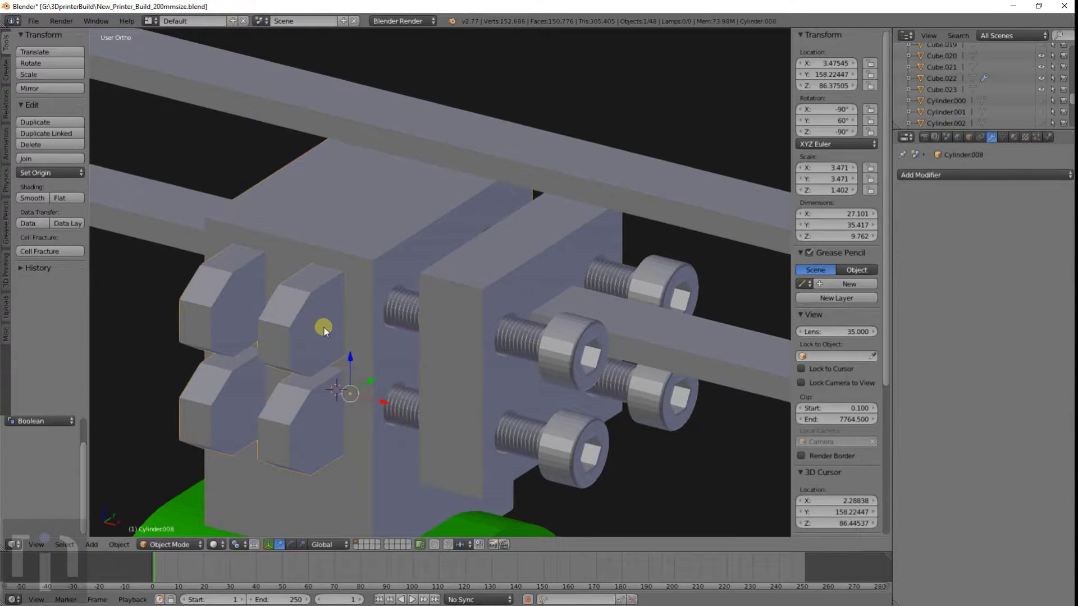
{"action": "scroll", "coordinate": [995, 93], "scroll_direction": "down", "scroll_amount": 4}
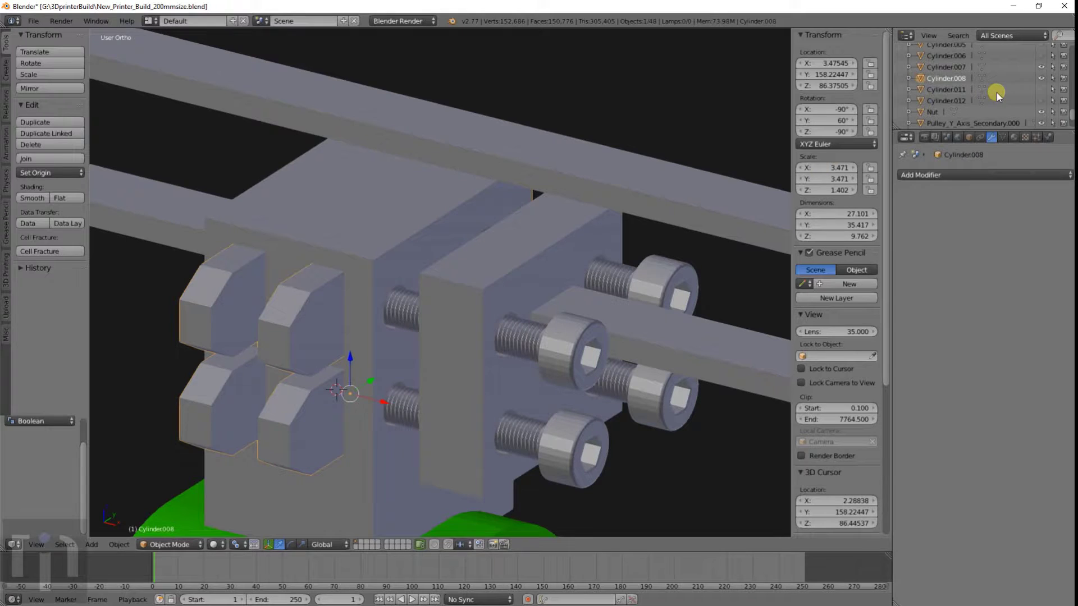
{"action": "right_click", "coordinate": [379, 261]}
{"action": "left_click", "coordinate": [1010, 240]}
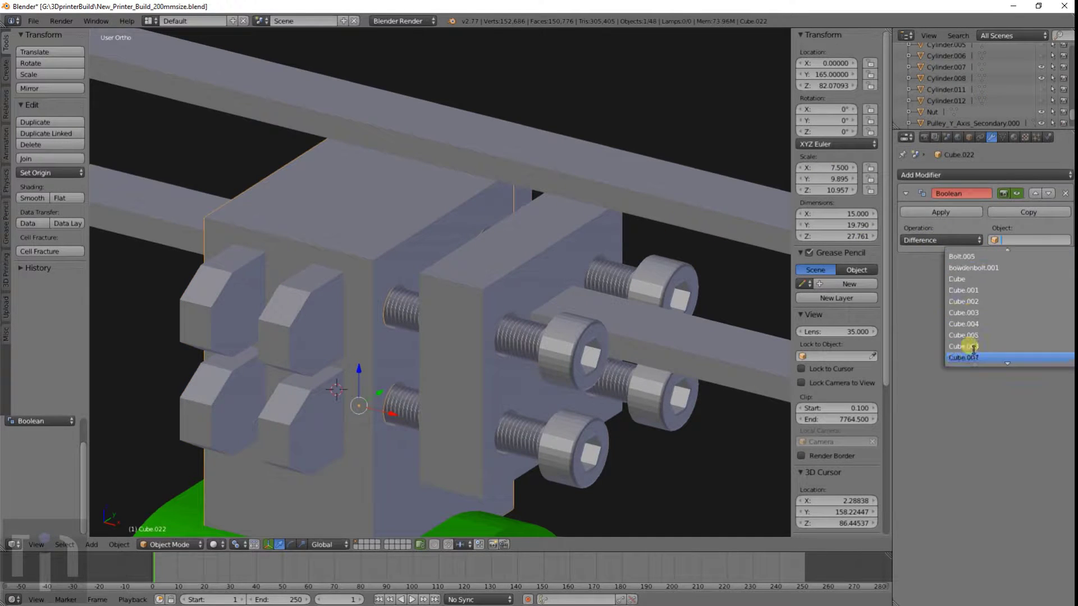
{"action": "scroll", "coordinate": [972, 348], "scroll_direction": "down", "scroll_amount": 5}
{"action": "scroll", "coordinate": [973, 348], "scroll_direction": "down", "scroll_amount": 12}
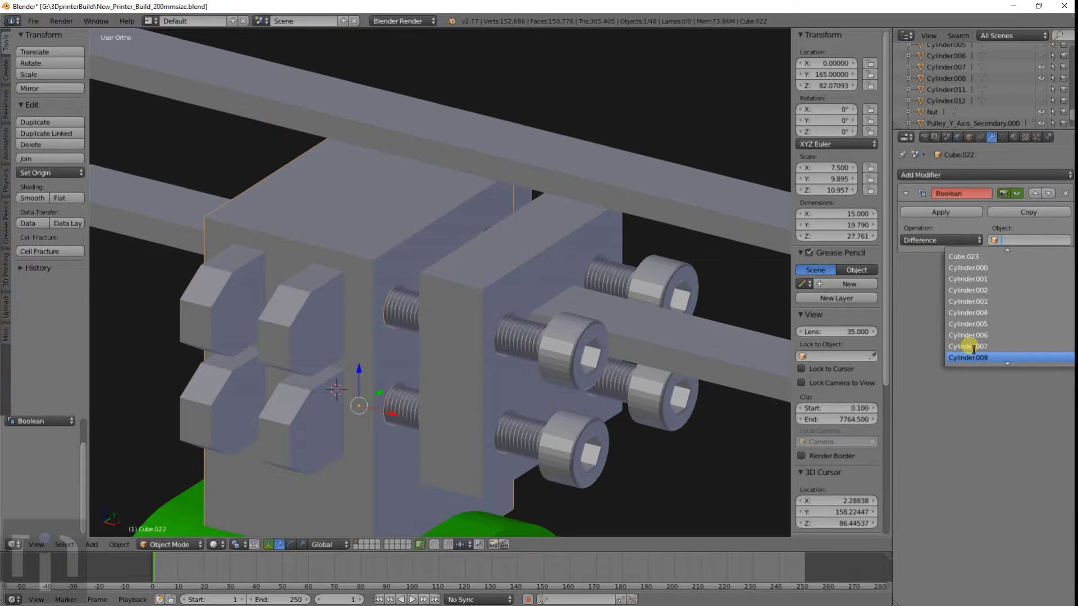
{"action": "left_click", "coordinate": [970, 357]}
{"action": "key", "text": "z"}
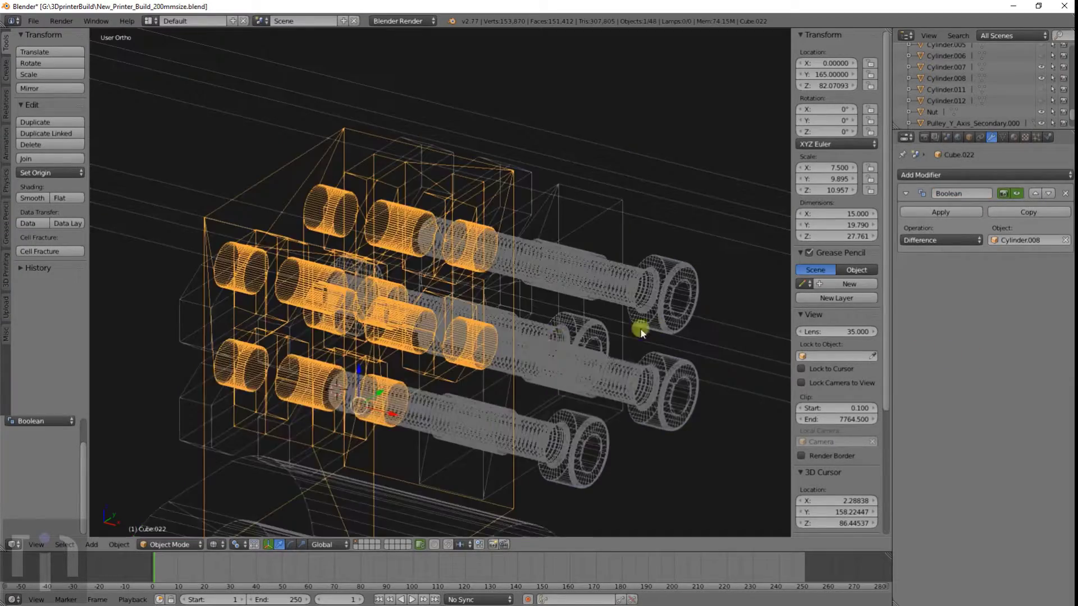
{"action": "middle_click_drag", "start_coordinate": [640, 328], "coordinate": [933, 242]}
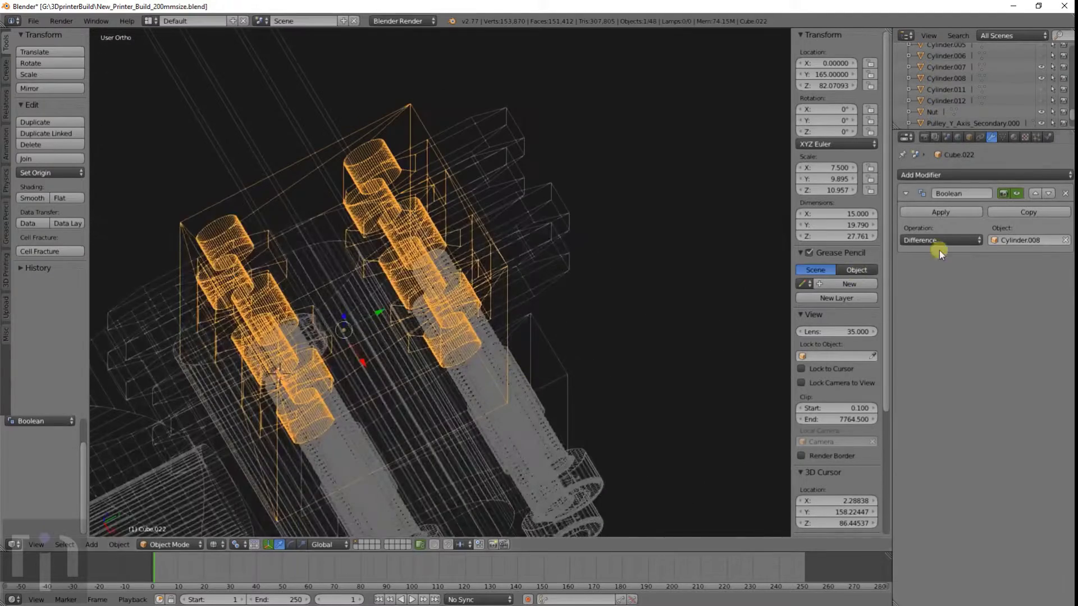
{"action": "left_click", "coordinate": [941, 213]}
Step: Restore solid shading, delete the hexagonal cutter shapes, and inspect the nut pockets and bolts in the large block
{"action": "key", "text": "z"}
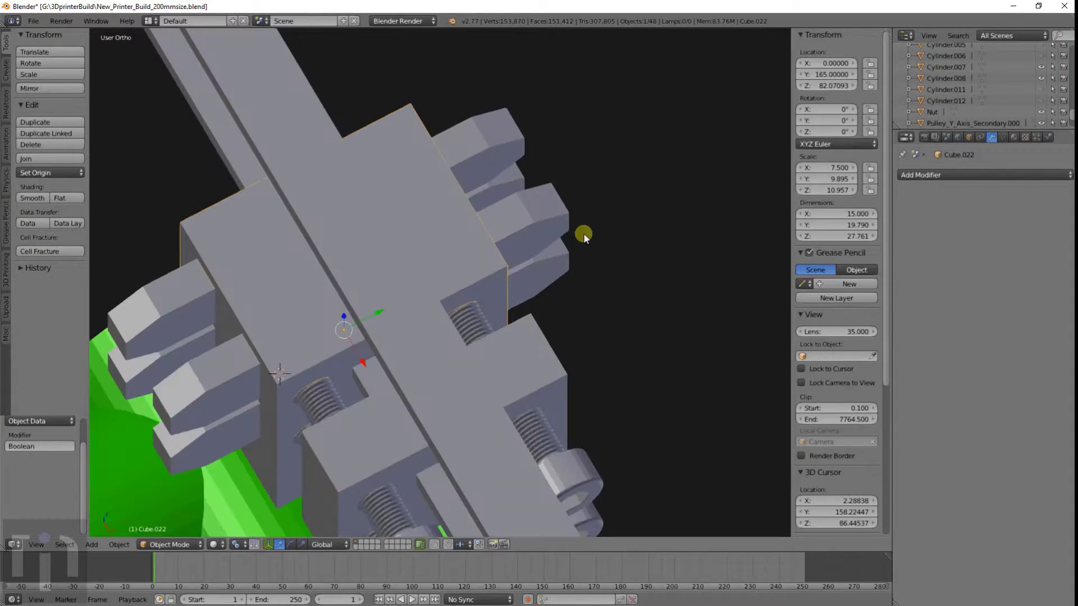
{"action": "right_click", "coordinate": [568, 220]}
{"action": "key", "text": "Delete"}
{"action": "middle_click_drag", "start_coordinate": [470, 289], "coordinate": [558, 198]}
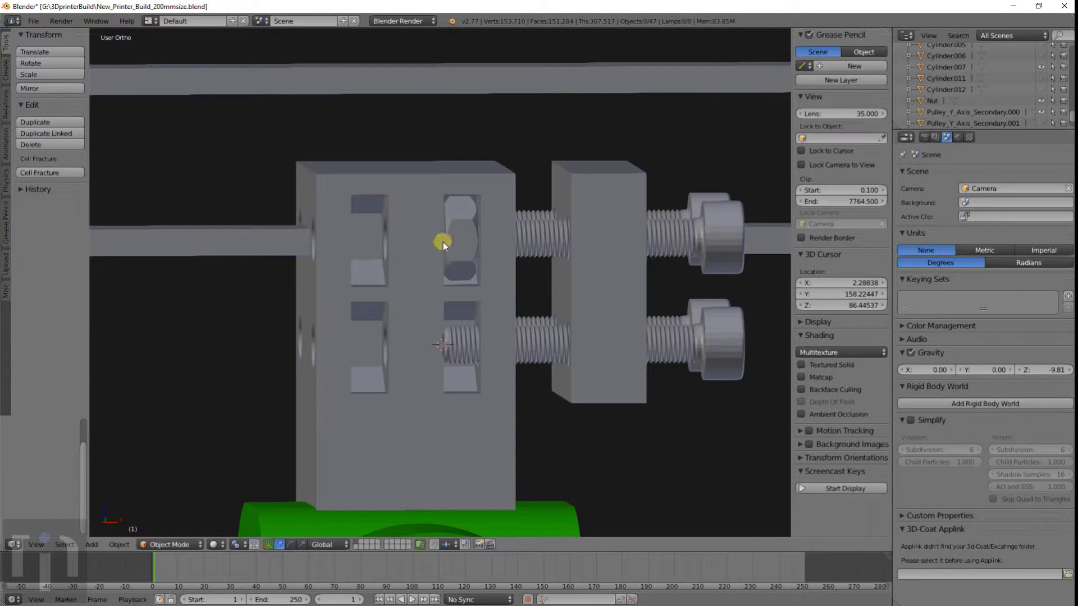
{"action": "middle_click_drag", "start_coordinate": [443, 242], "coordinate": [601, 230]}
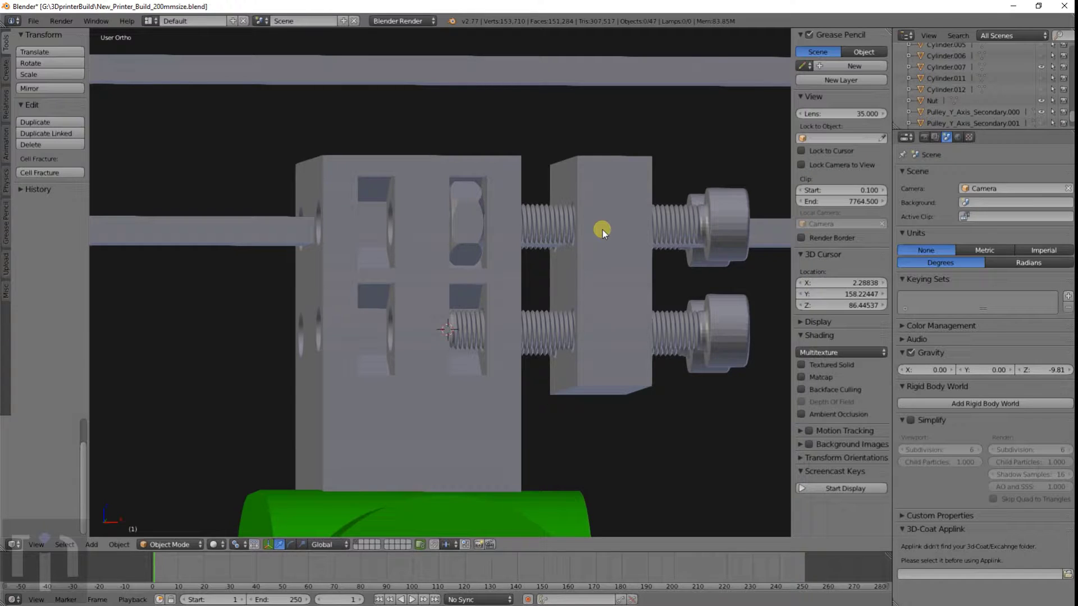
Step: Select the narrow block and display it as wireframe in the front orthographic view
{"action": "right_click", "coordinate": [614, 242]}
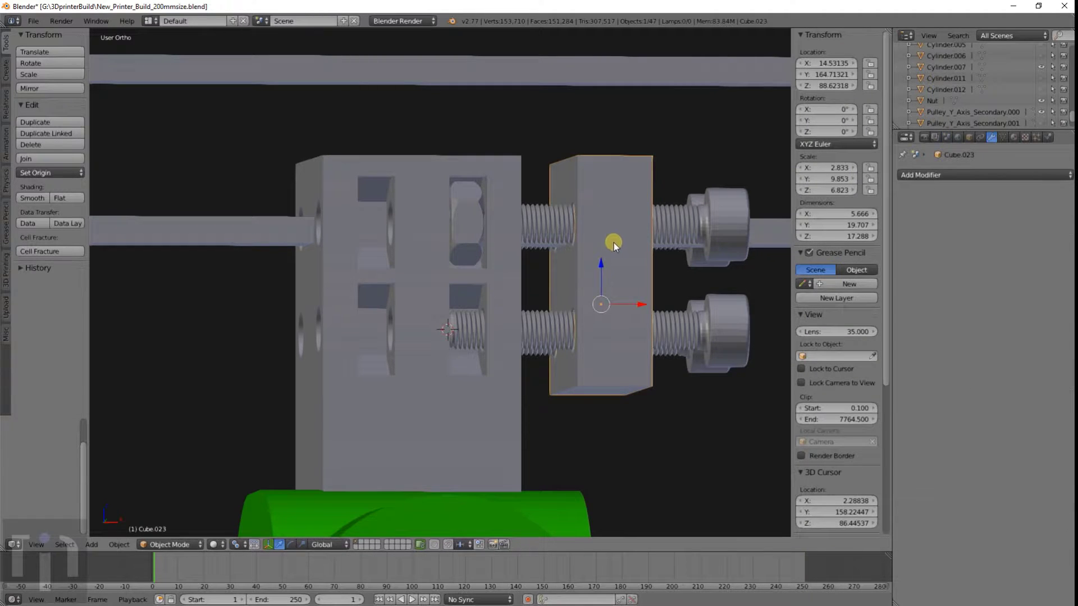
{"action": "key", "text": "KP_7"}
{"action": "key", "text": "KP_1"}
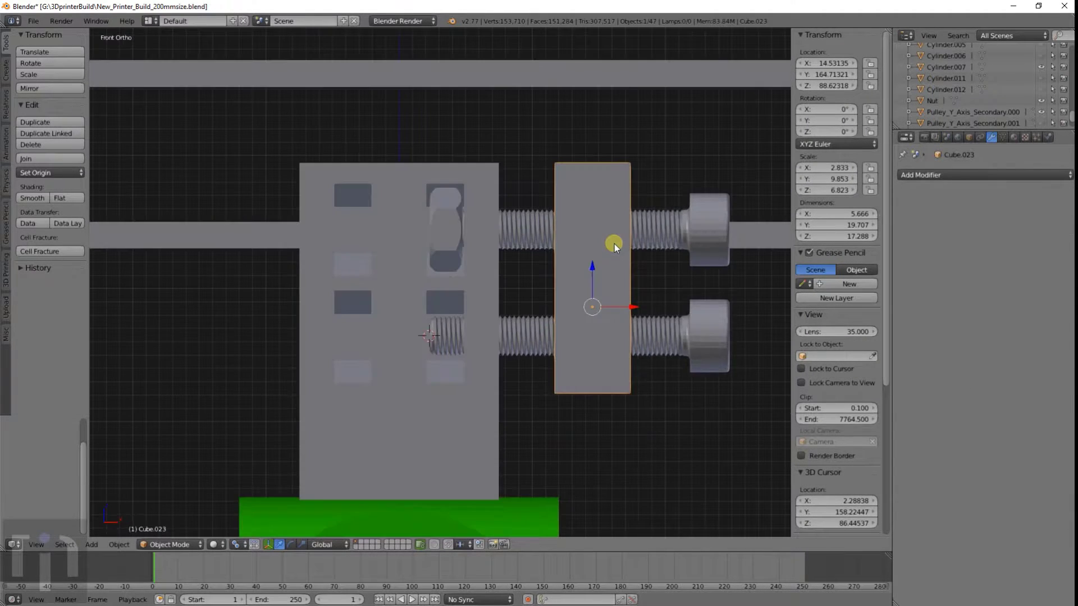
{"action": "key", "text": "z"}
{"action": "key", "text": "shift+a"}
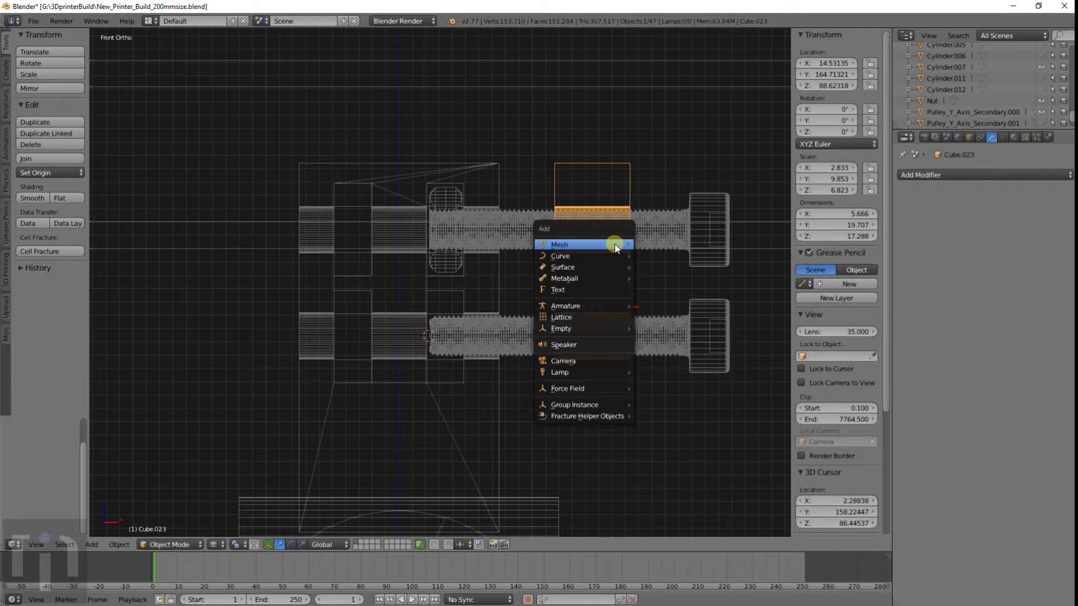
{"action": "mouse_move", "coordinate": [625, 249]}
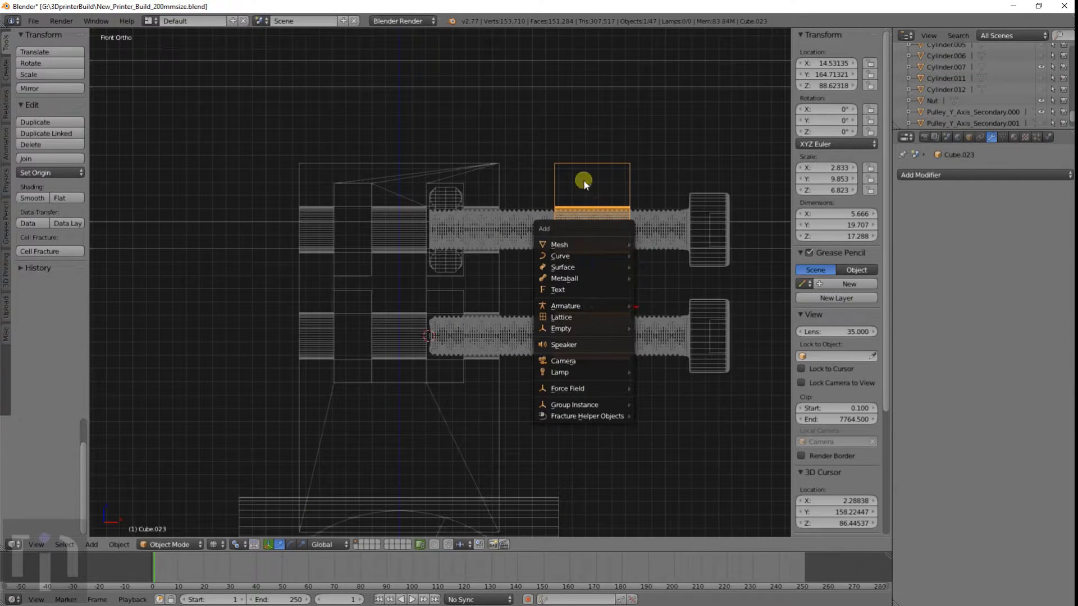
{"action": "key", "text": "Escape"}
Step: Set the narrow block's origin to its center of mass
{"action": "key", "text": "space"}
{"action": "type", "text": "Set Origi"}
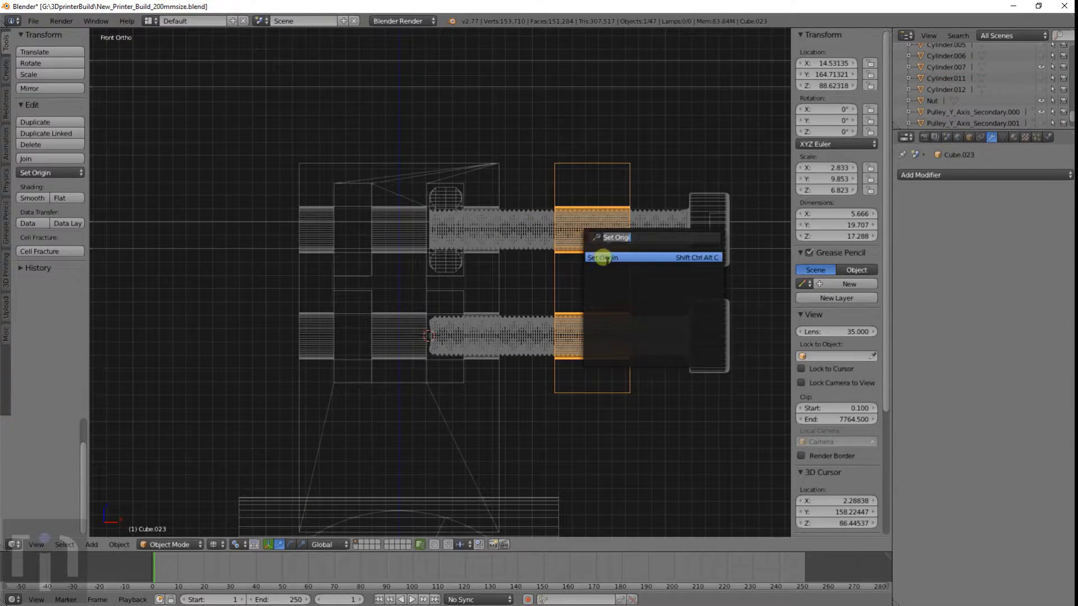
{"action": "left_click", "coordinate": [603, 258]}
{"action": "left_click", "coordinate": [601, 259]}
Step: Add a mesh cylinder to the scene at the 3D cursor
{"action": "key", "text": "shift+a"}
{"action": "mouse_move", "coordinate": [632, 296]}
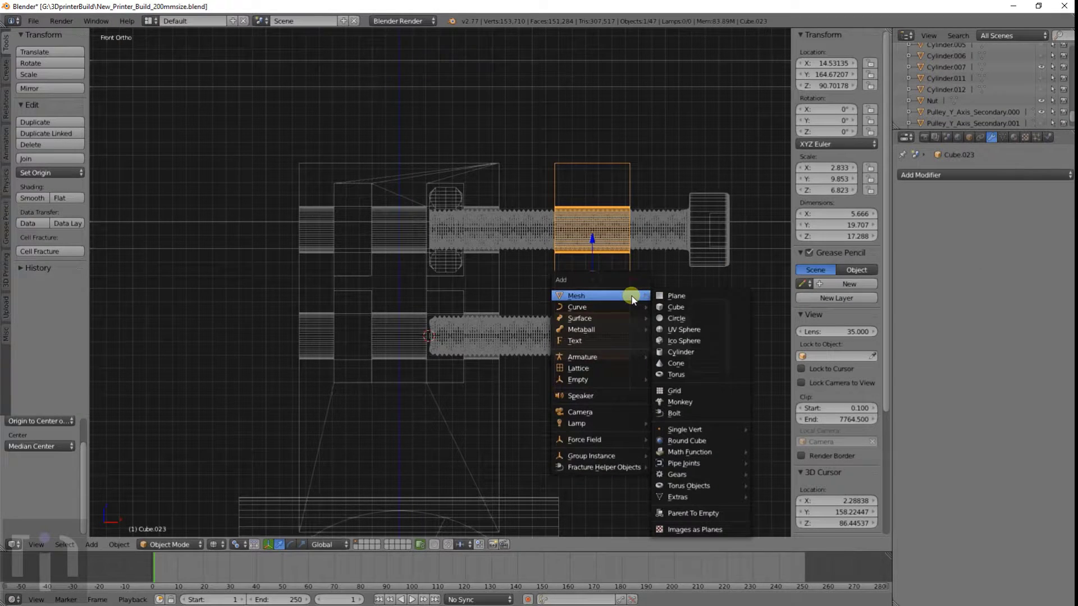
{"action": "left_click", "coordinate": [681, 351]}
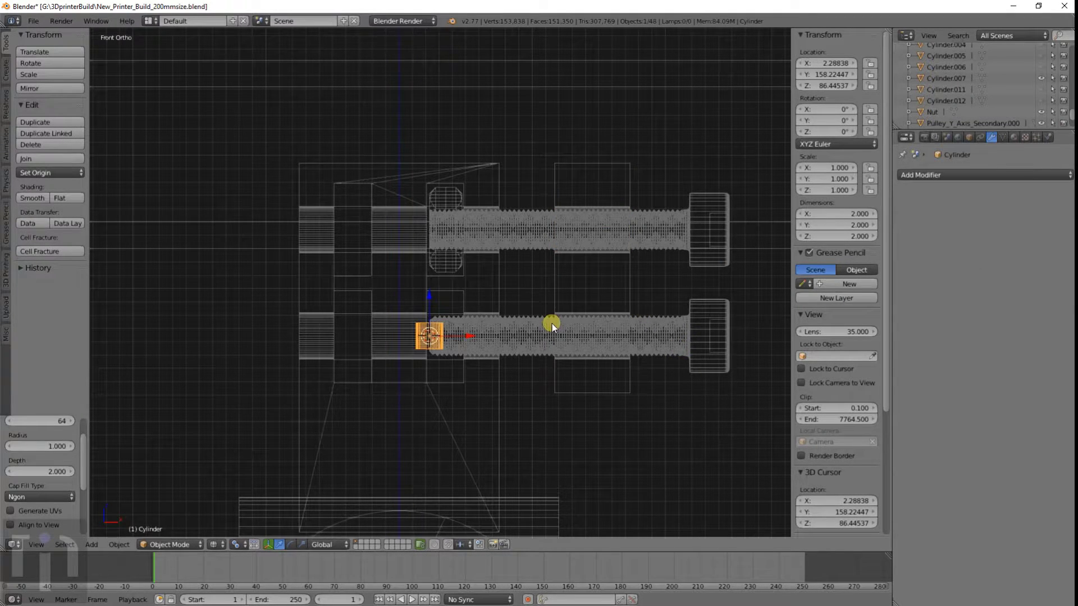
Step: Snap the 3D cursor to the narrow block's origin, and snap the small cylinder to the cursor
{"action": "right_click", "coordinate": [621, 274]}
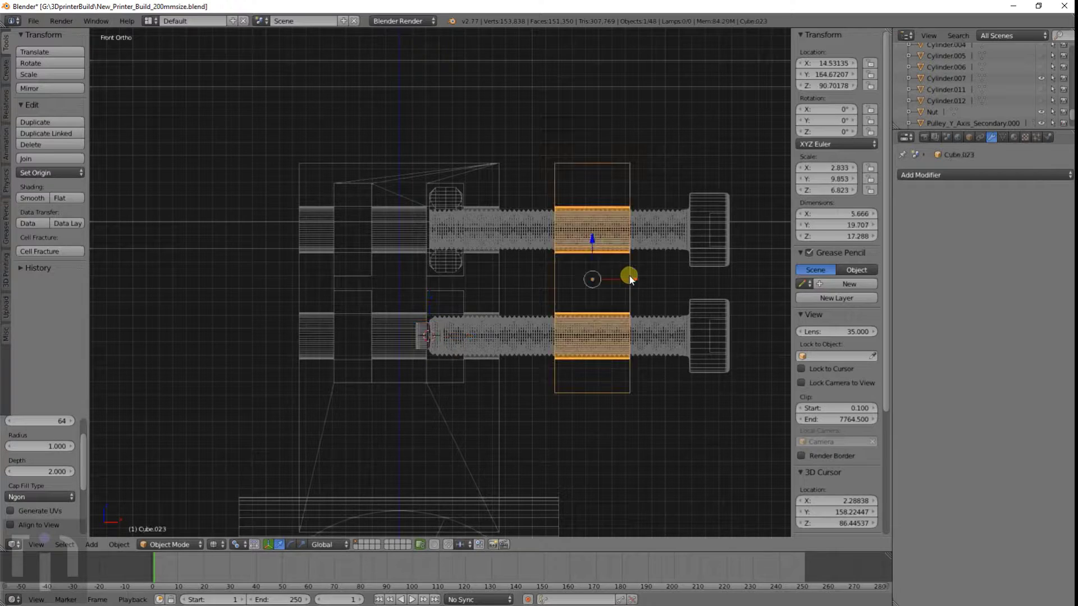
{"action": "key", "text": "shift+s"}
{"action": "left_click", "coordinate": [595, 303]}
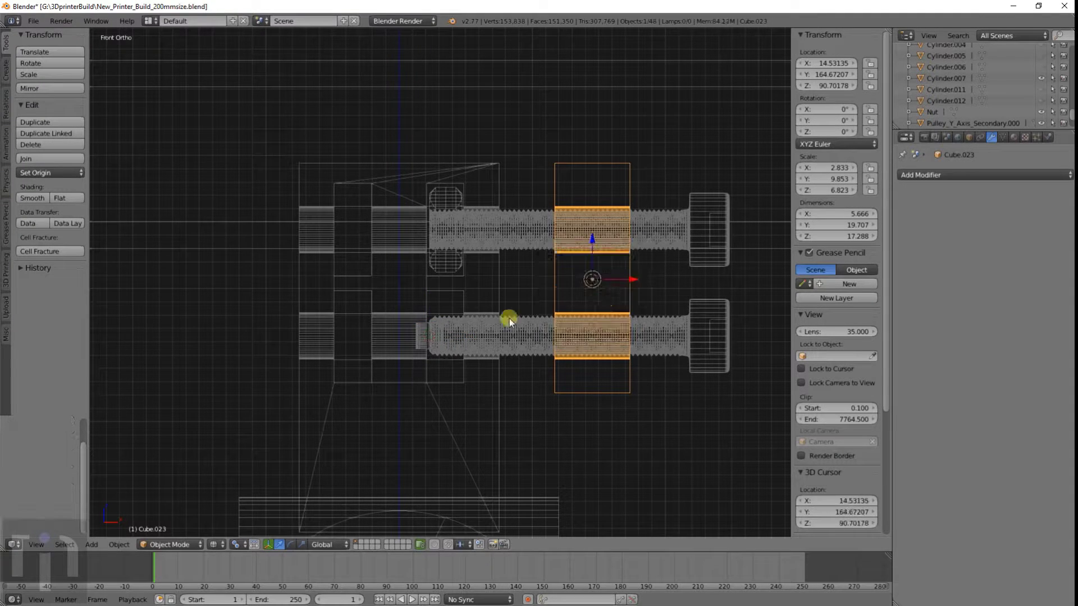
{"action": "right_click", "coordinate": [418, 331]}
{"action": "right_click", "coordinate": [419, 331]}
{"action": "key", "text": "shift+s"}
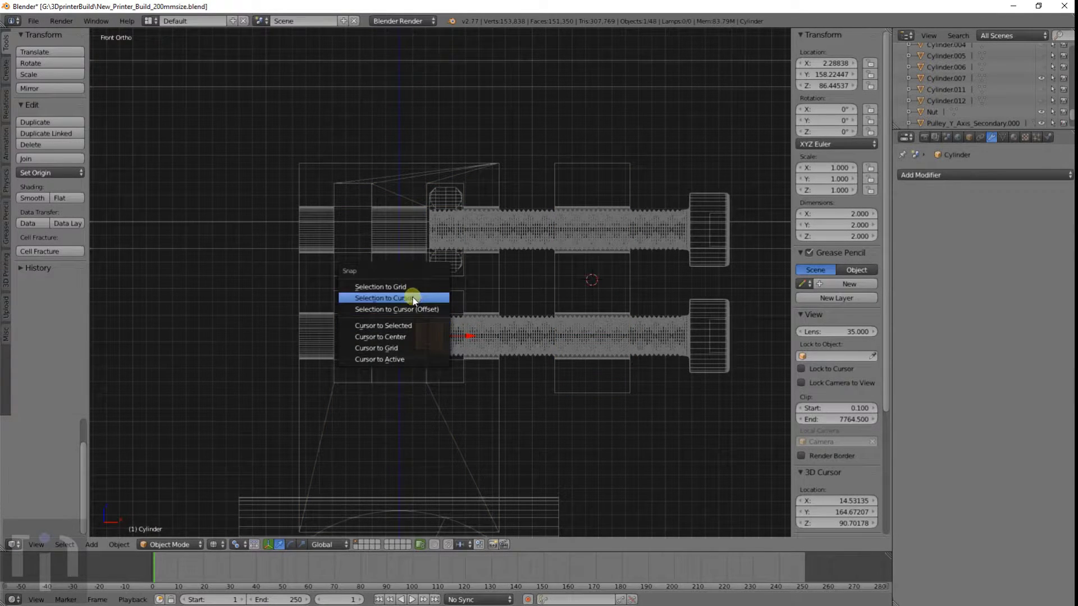
{"action": "left_click", "coordinate": [414, 299]}
Step: Rotate the small cylinder 90 degrees around the Y axis
{"action": "type", "text": "ry"}
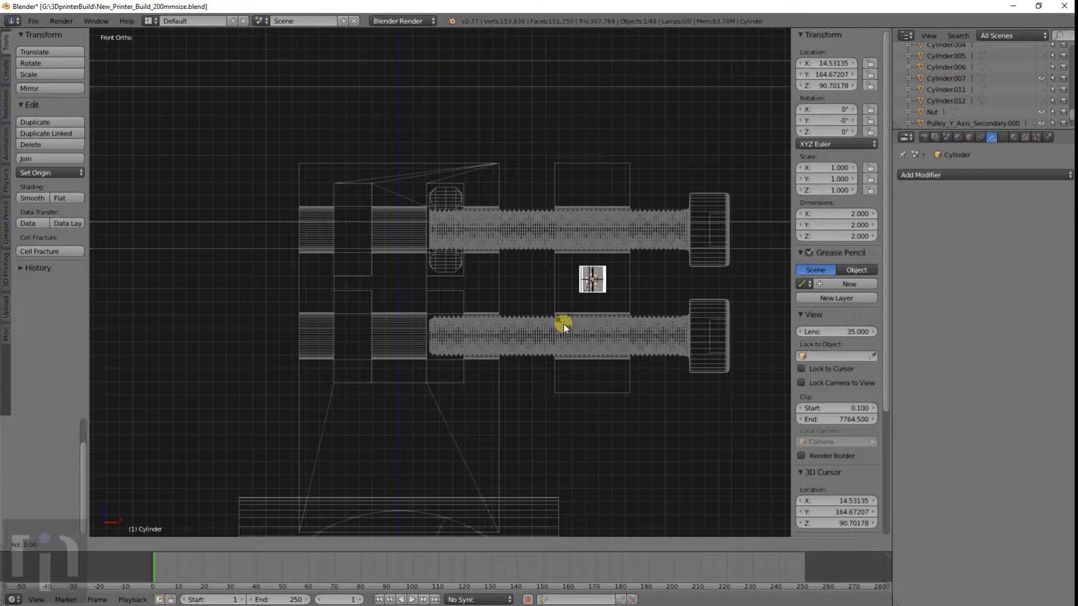
{"action": "type", "text": "90"}
{"action": "key", "text": "Return"}
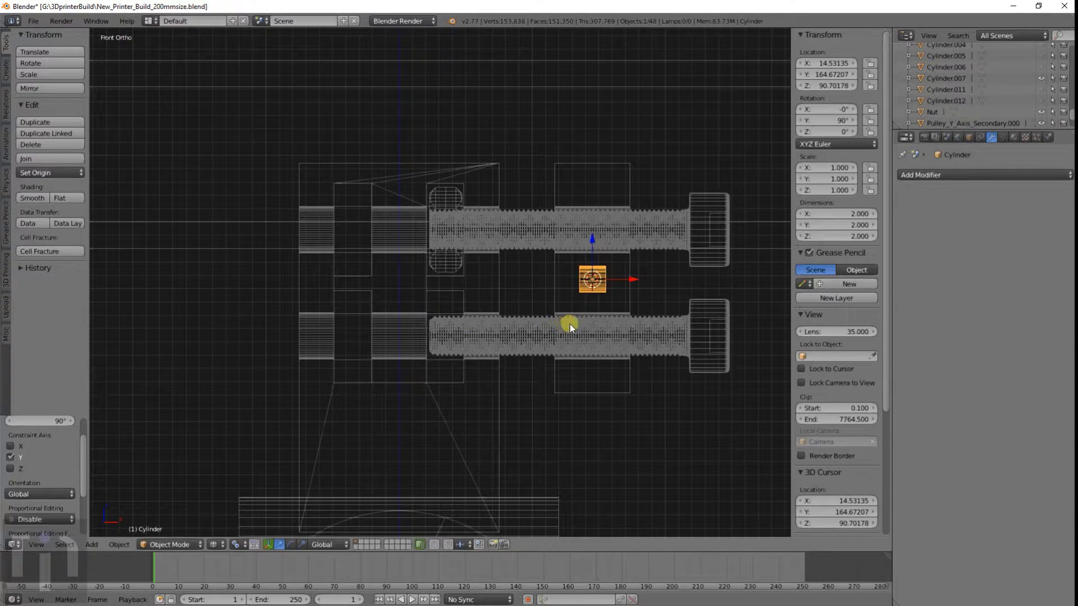
Step: Rotate the small cylinder 90 degrees around the Z axis and scale it up uniformly to about 7.9 units across
{"action": "type", "text": "rz90"}
{"action": "key", "text": "Return"}
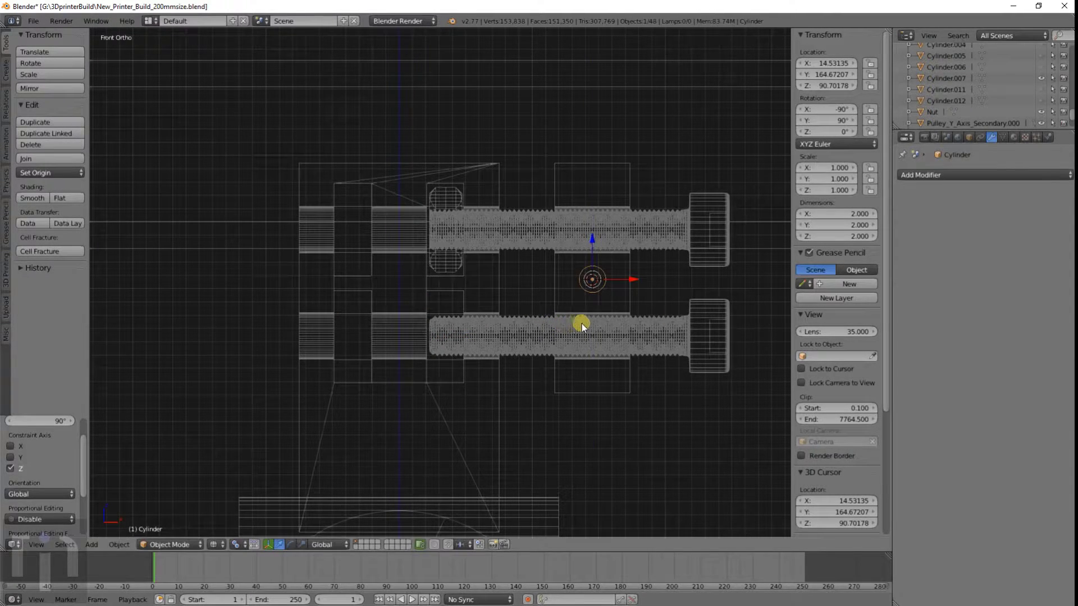
{"action": "key", "text": "s"}
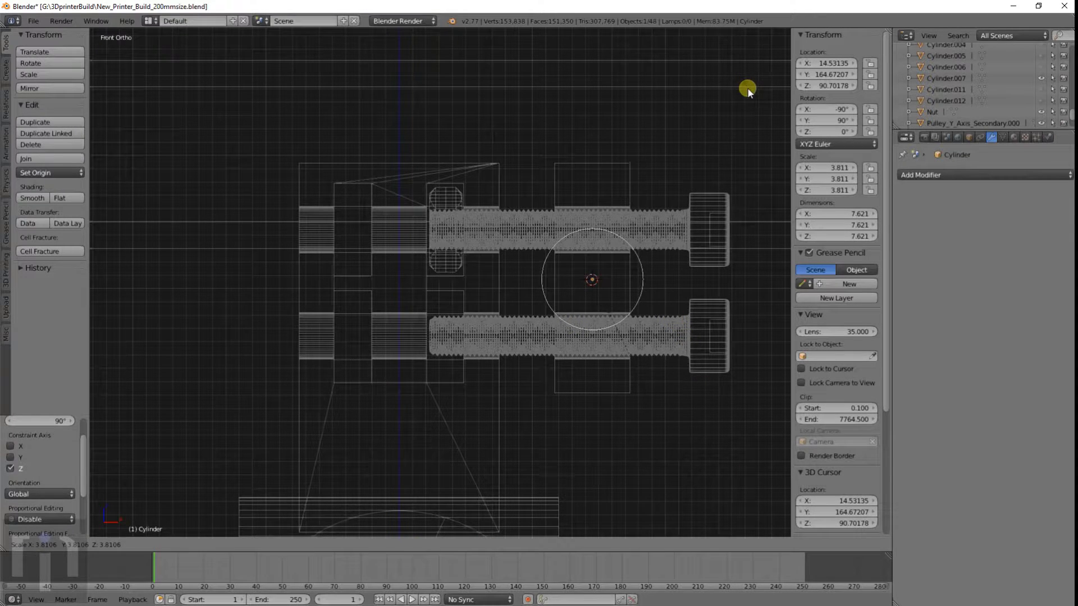
{"action": "left_click", "coordinate": [746, 107]}
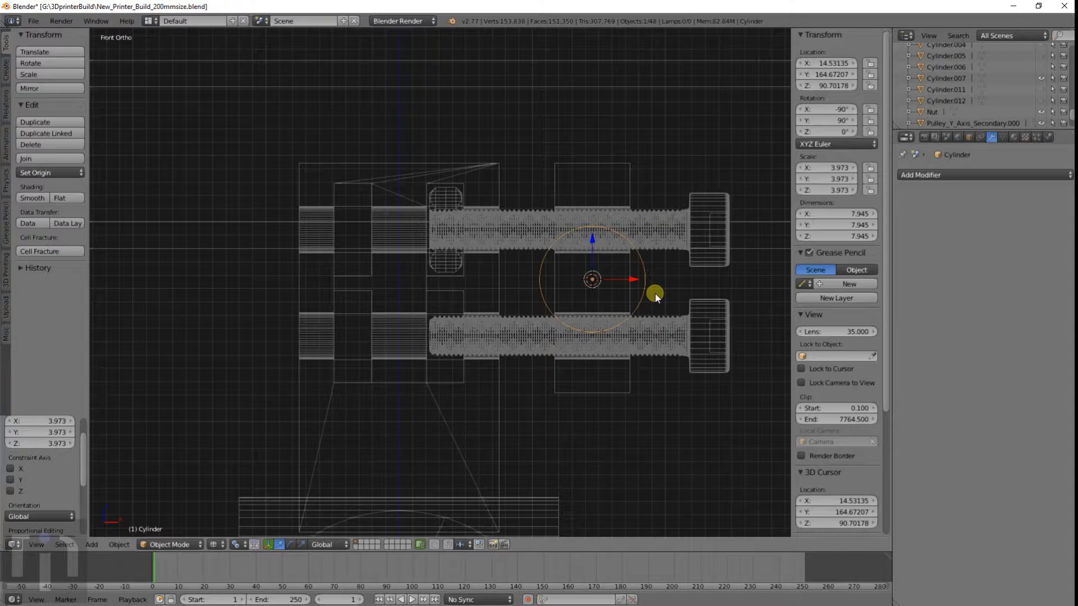
Step: Set the cylinder's X, Y and Z dimensions to 8
{"action": "left_click", "coordinate": [850, 214]}
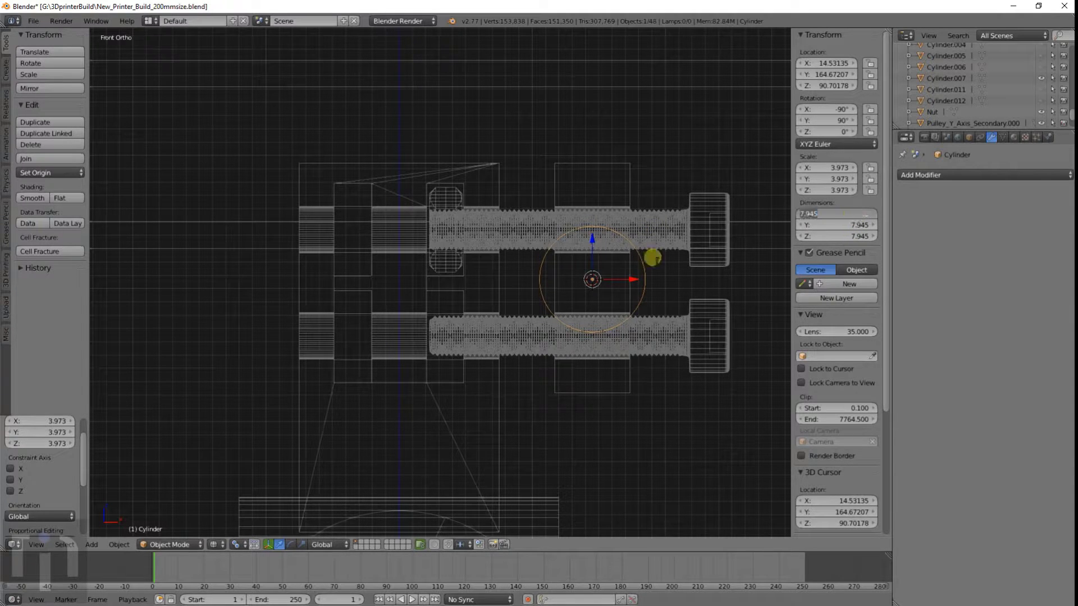
{"action": "type", "text": "8"}
{"action": "key", "text": "Tab"}
{"action": "type", "text": "8"}
{"action": "key", "text": "Tab"}
{"action": "type", "text": "8"}
{"action": "key", "text": "Return"}
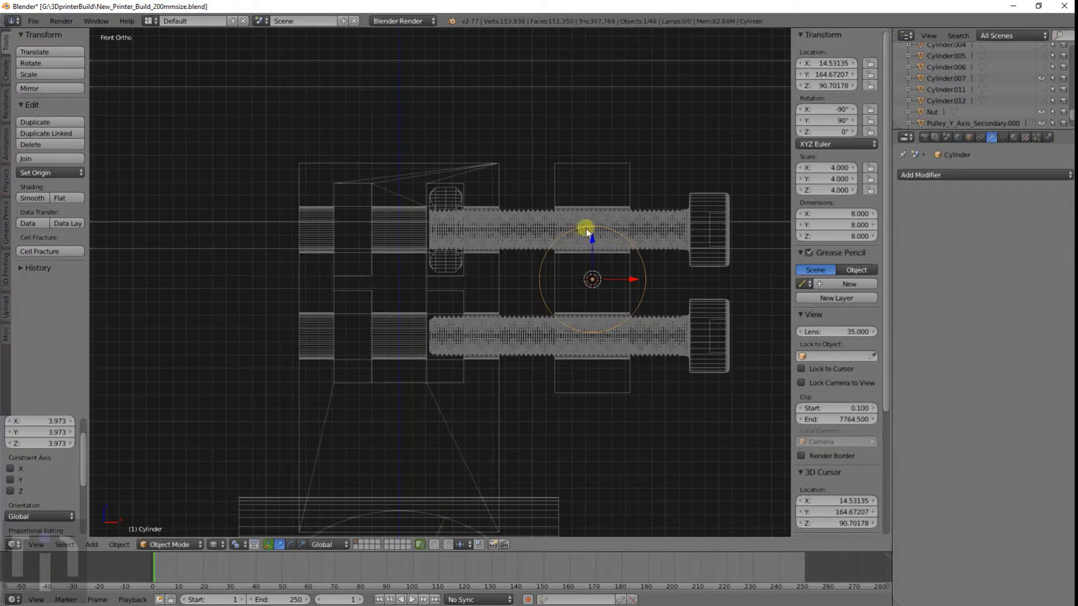
Step: Duplicate the cylinder in place and scale the copy up uniformly to about 19.3 units
{"action": "key", "text": "shift+d"}
{"action": "right_click", "coordinate": [652, 314]}
{"action": "key", "text": "s"}
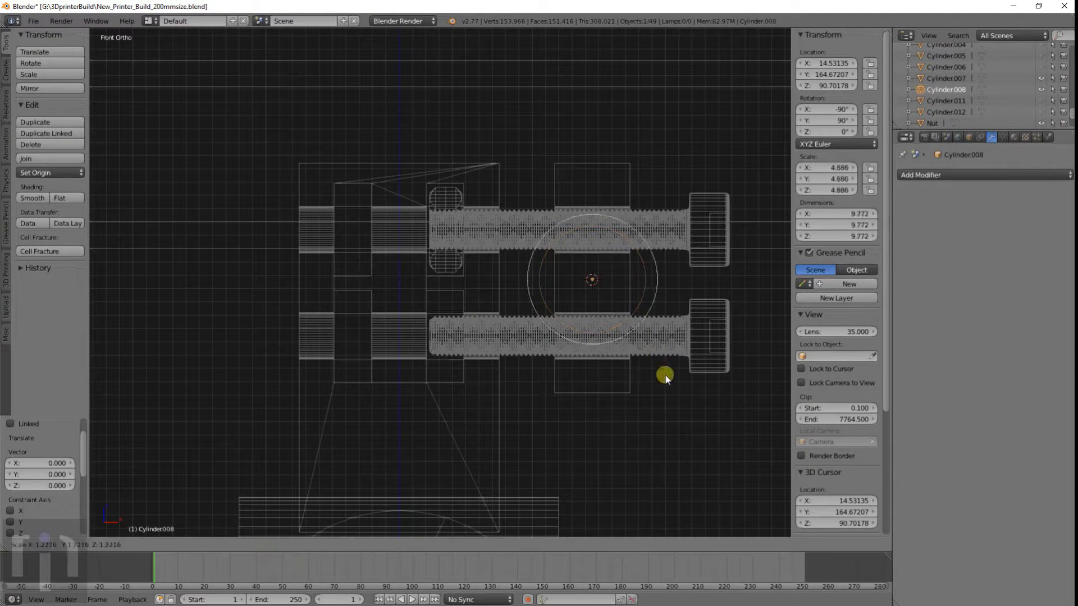
{"action": "left_click", "coordinate": [701, 486]}
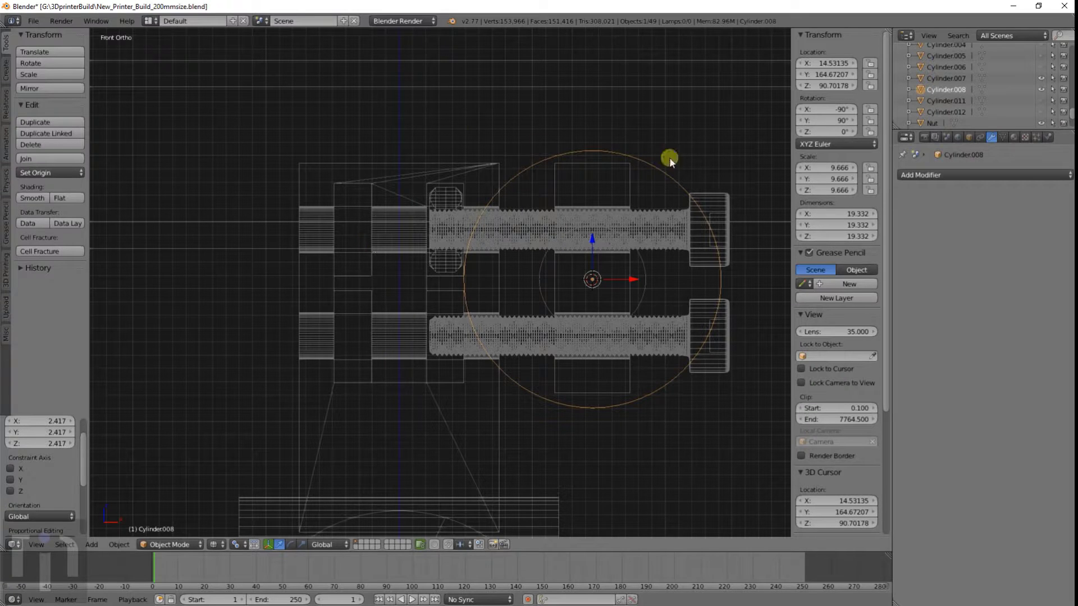
Step: Stretch the small inner cylinder along the Y axis to about 24 units so it extends past both ends of the large cylinder
{"action": "right_click", "coordinate": [644, 280]}
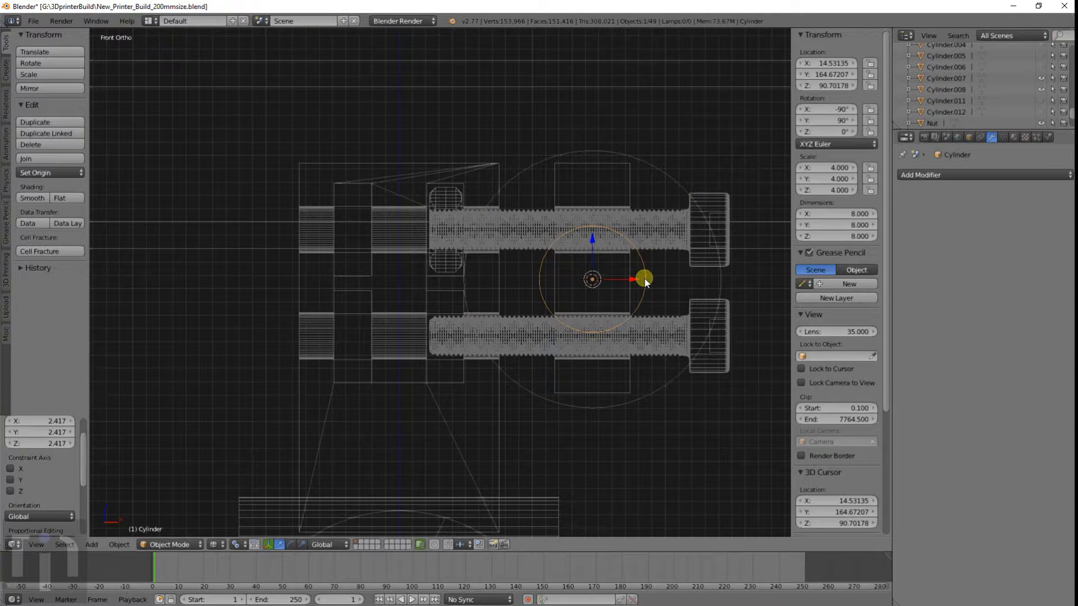
{"action": "key", "text": "KP_7"}
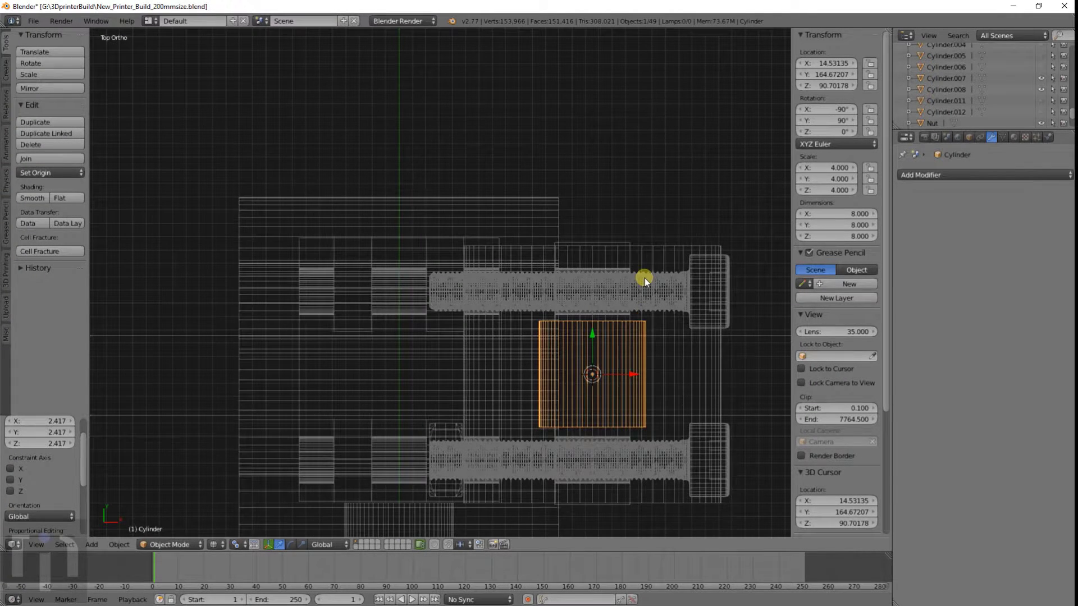
{"action": "key", "text": "s"}
{"action": "key", "text": "y"}
{"action": "right_click", "coordinate": [675, 270]}
{"action": "key", "text": "s"}
{"action": "key", "text": "y"}
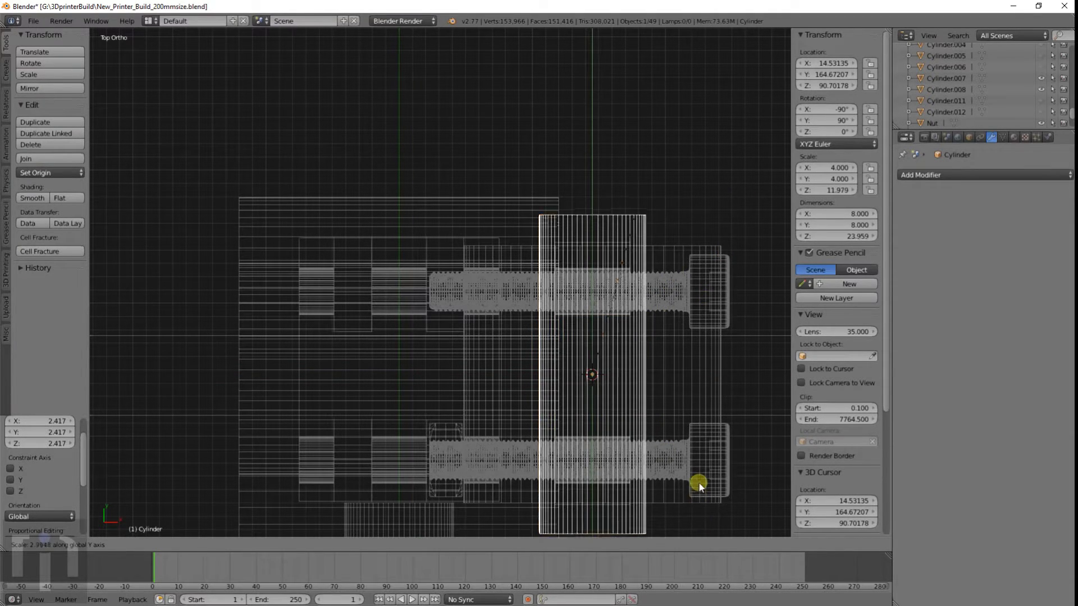
{"action": "left_click", "coordinate": [698, 482]}
Step: Add a Boolean modifier to the large cylinder and set its operation to Difference
{"action": "scroll", "coordinate": [696, 325], "scroll_direction": "down", "scroll_amount": 3}
{"action": "middle_click_drag", "start_coordinate": [695, 322], "coordinate": [541, 315]}
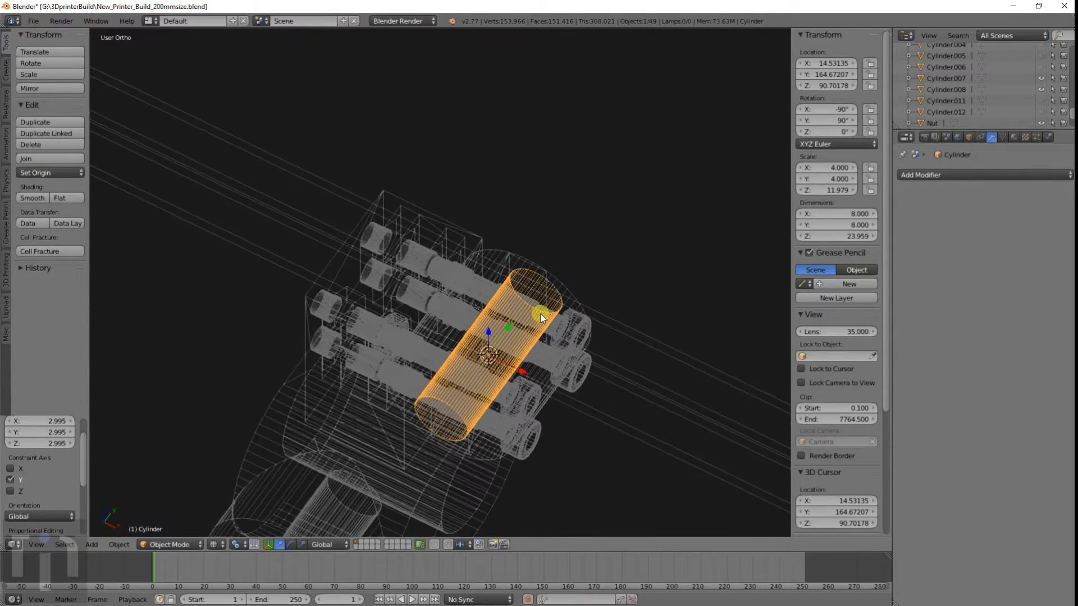
{"action": "right_click", "coordinate": [557, 281]}
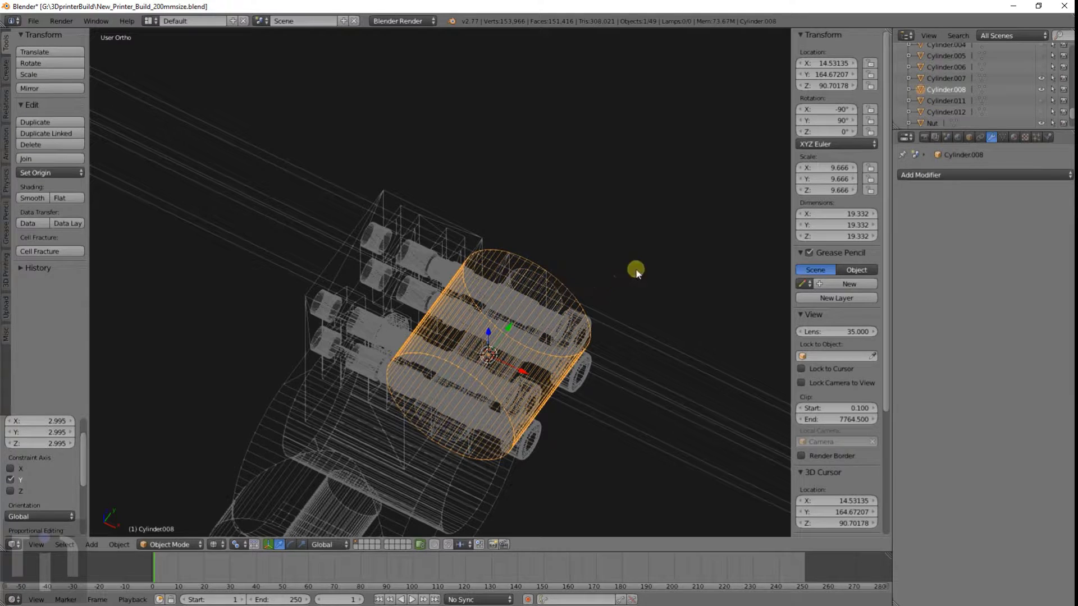
{"action": "left_click", "coordinate": [954, 175]}
{"action": "left_click", "coordinate": [863, 232]}
{"action": "left_click", "coordinate": [918, 238]}
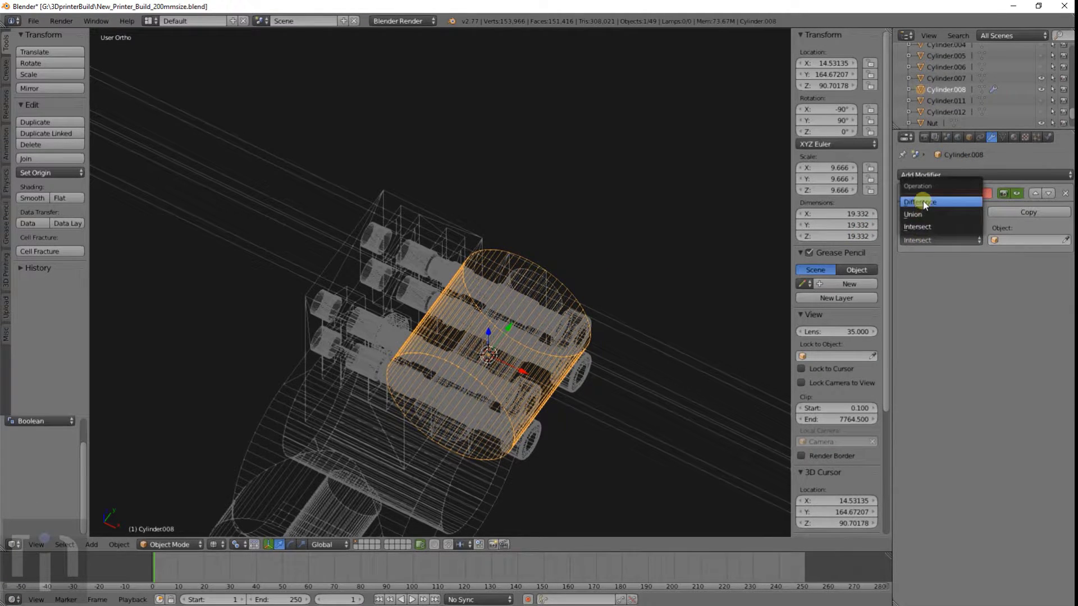
{"action": "left_click", "coordinate": [922, 212]}
Step: Choose the small inner cylinder, Cylinder, as the large cylinder's Boolean object and apply the modifier
{"action": "scroll", "coordinate": [622, 315], "scroll_direction": "up", "scroll_amount": 2}
{"action": "right_click", "coordinate": [628, 271]}
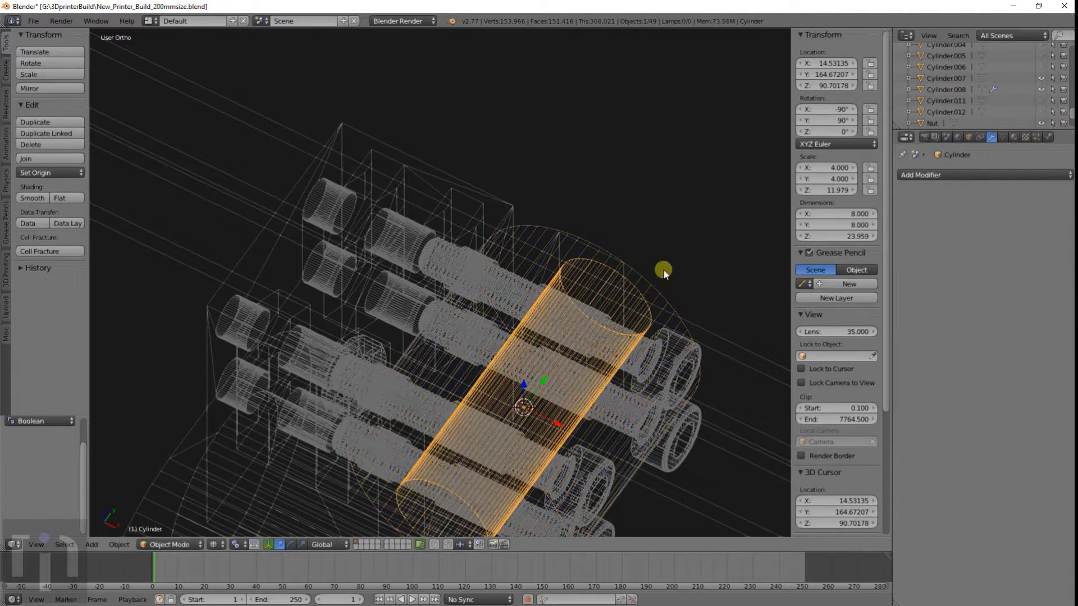
{"action": "scroll", "coordinate": [992, 102], "scroll_direction": "up", "scroll_amount": 4}
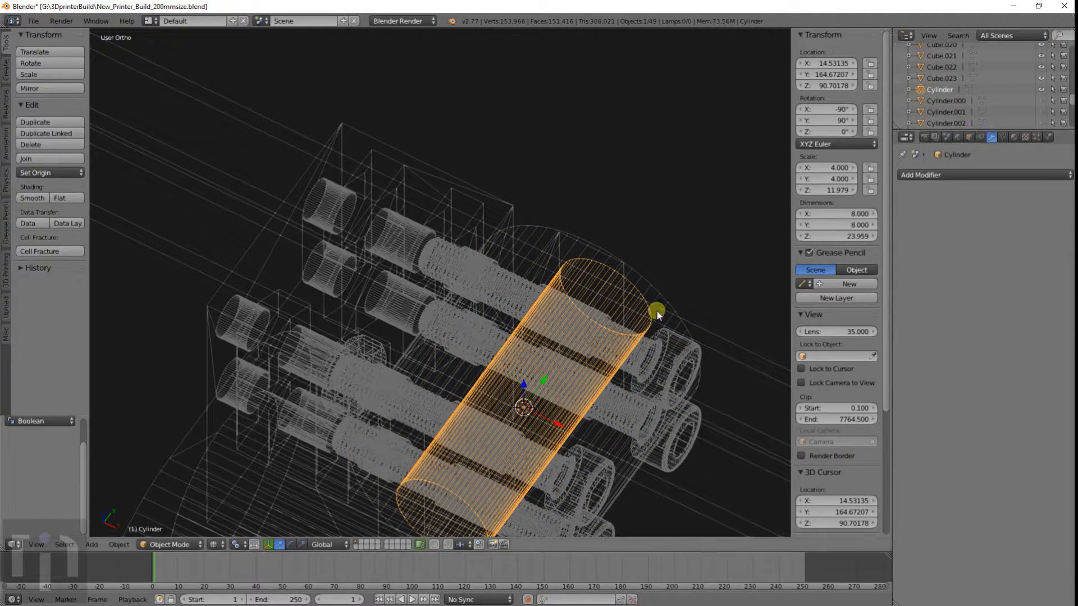
{"action": "right_click", "coordinate": [639, 274]}
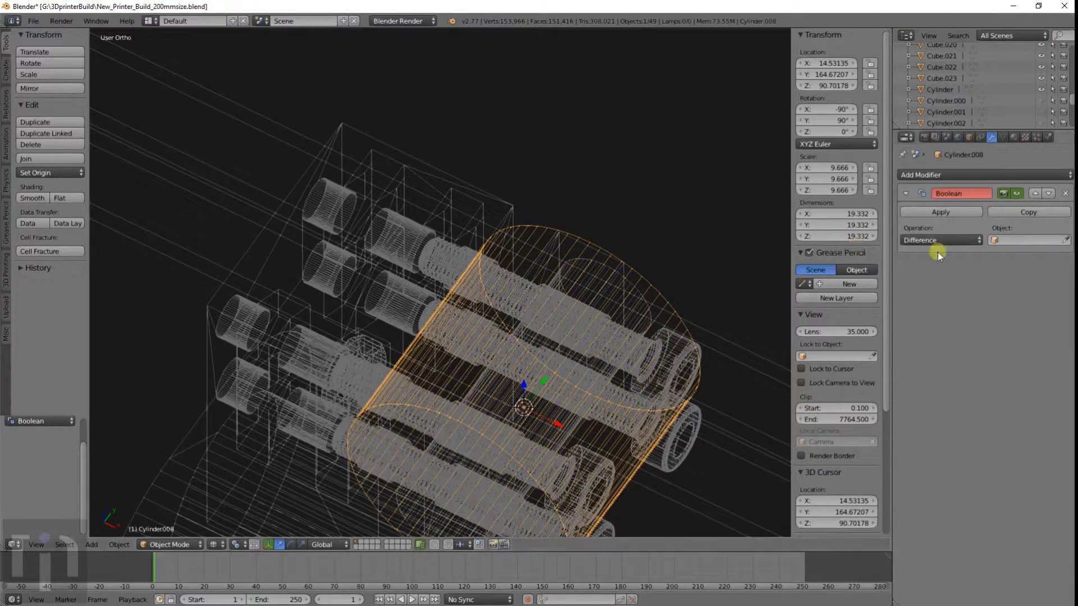
{"action": "left_click", "coordinate": [1025, 241]}
{"action": "scroll", "coordinate": [993, 324], "scroll_direction": "down", "scroll_amount": 6}
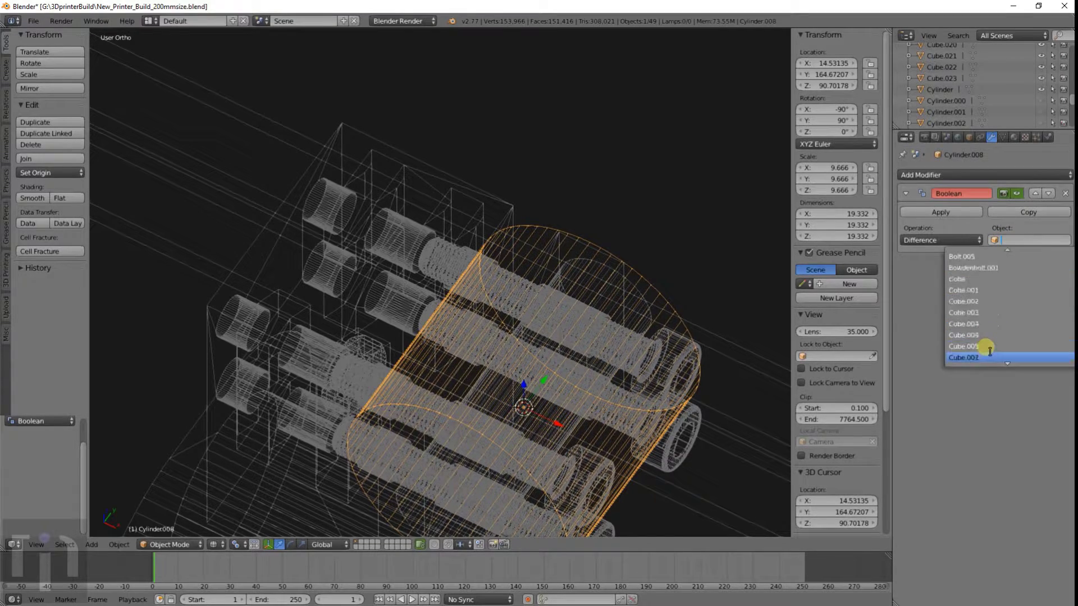
{"action": "scroll", "coordinate": [989, 351], "scroll_direction": "down", "scroll_amount": 3}
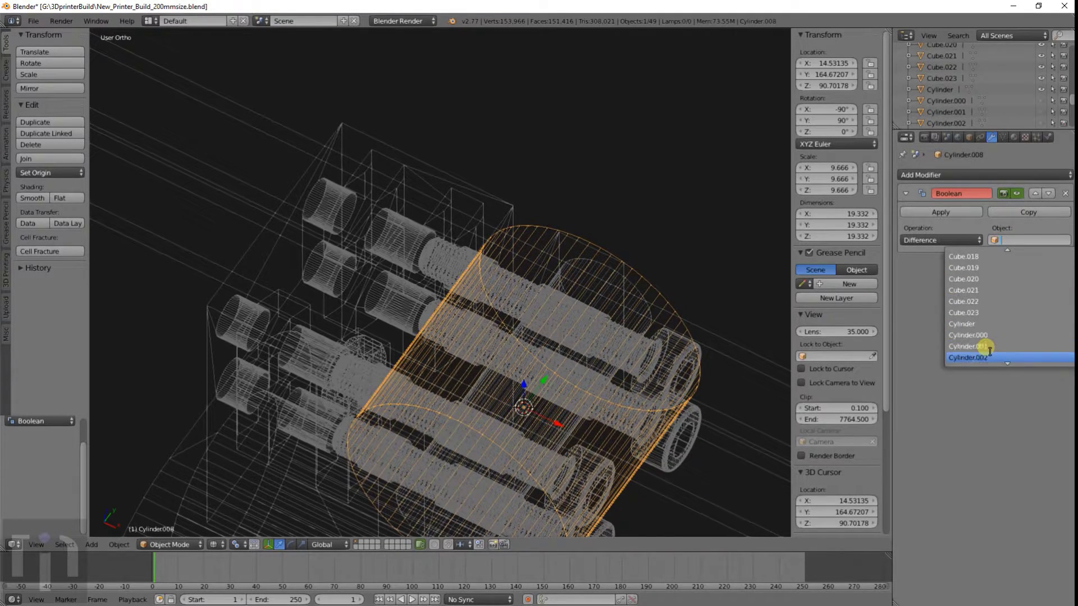
{"action": "left_click", "coordinate": [964, 312]}
{"action": "middle_click_drag", "start_coordinate": [694, 310], "coordinate": [648, 304]}
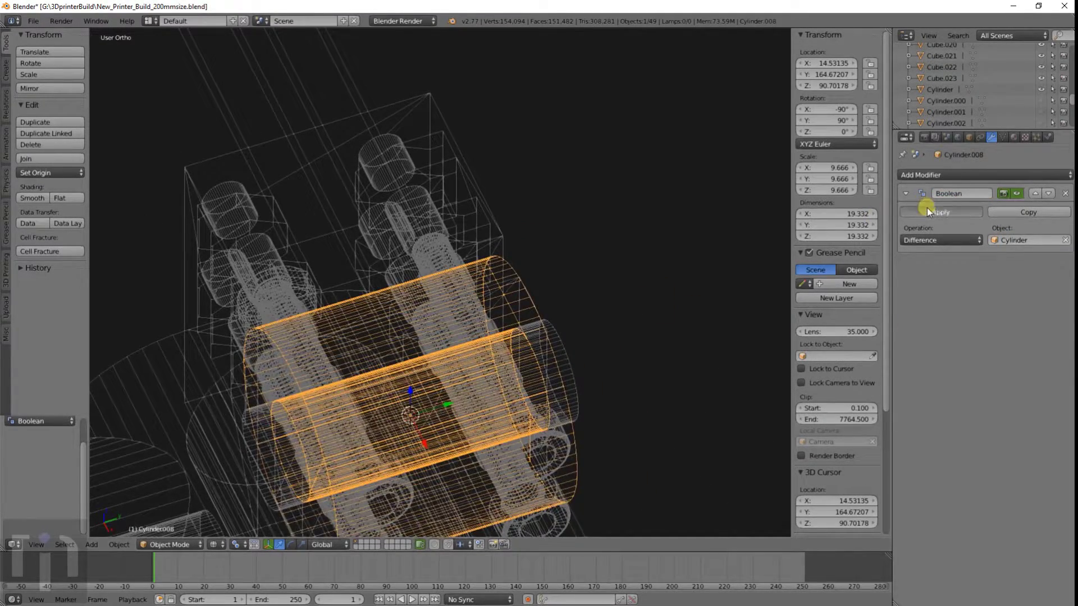
{"action": "left_click", "coordinate": [927, 210]}
Step: Scale the hollowed large cylinder along the Y axis to about 7.4 units so it fits between the bolts
{"action": "key", "text": "KP_7"}
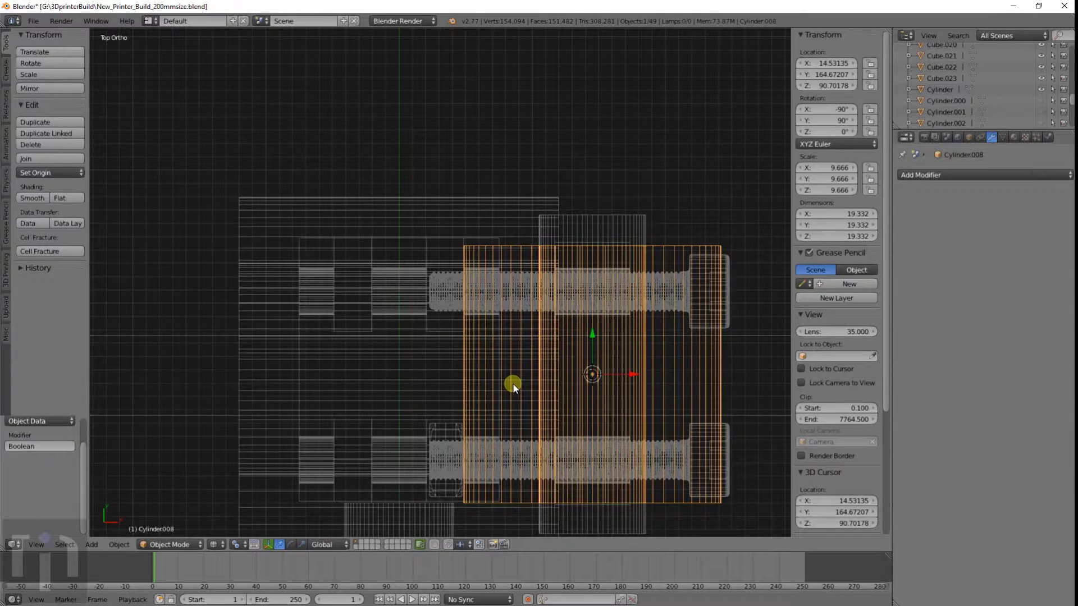
{"action": "scroll", "coordinate": [496, 378], "scroll_direction": "up", "scroll_amount": 1}
{"action": "middle_click_drag", "start_coordinate": [496, 378], "coordinate": [481, 375], "text": "shift"}
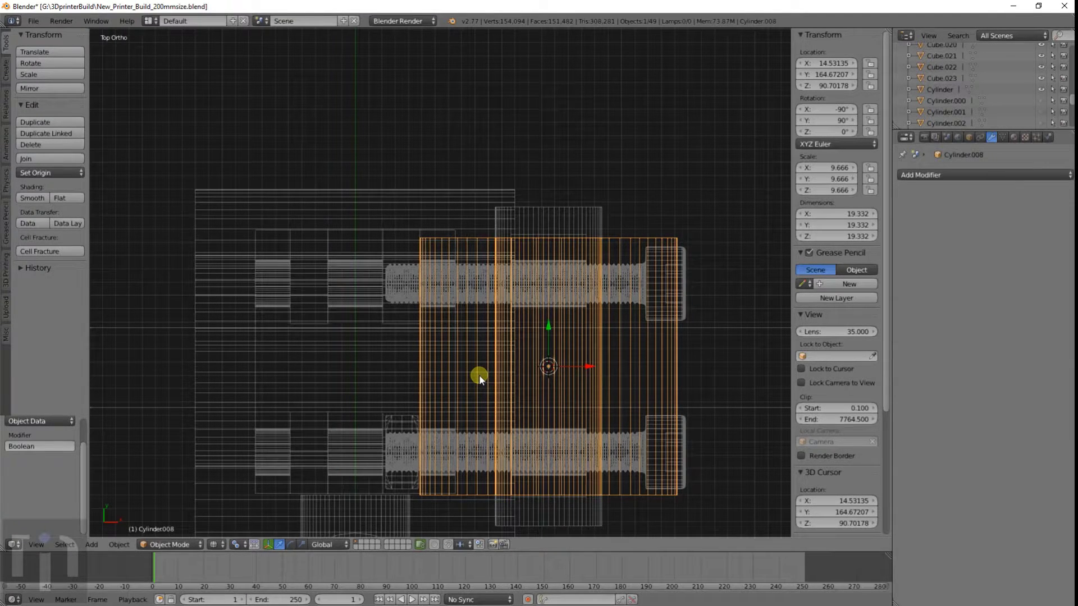
{"action": "key", "text": "s"}
{"action": "key", "text": "y"}
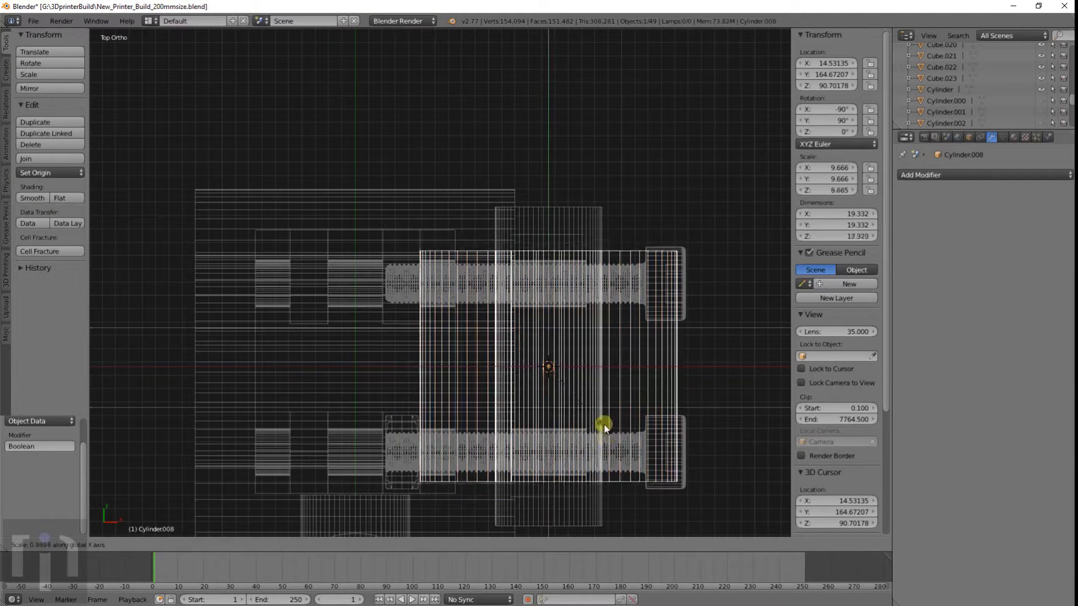
{"action": "left_click", "coordinate": [570, 396]}
Step: Narrow the hollowed cylinder along the Y axis to about 6.4 units and move it about -0.15 units along Y
{"action": "middle_click_drag", "start_coordinate": [598, 404], "coordinate": [590, 366], "text": "shift"}
{"action": "scroll", "coordinate": [590, 366], "scroll_direction": "up", "scroll_amount": 4}
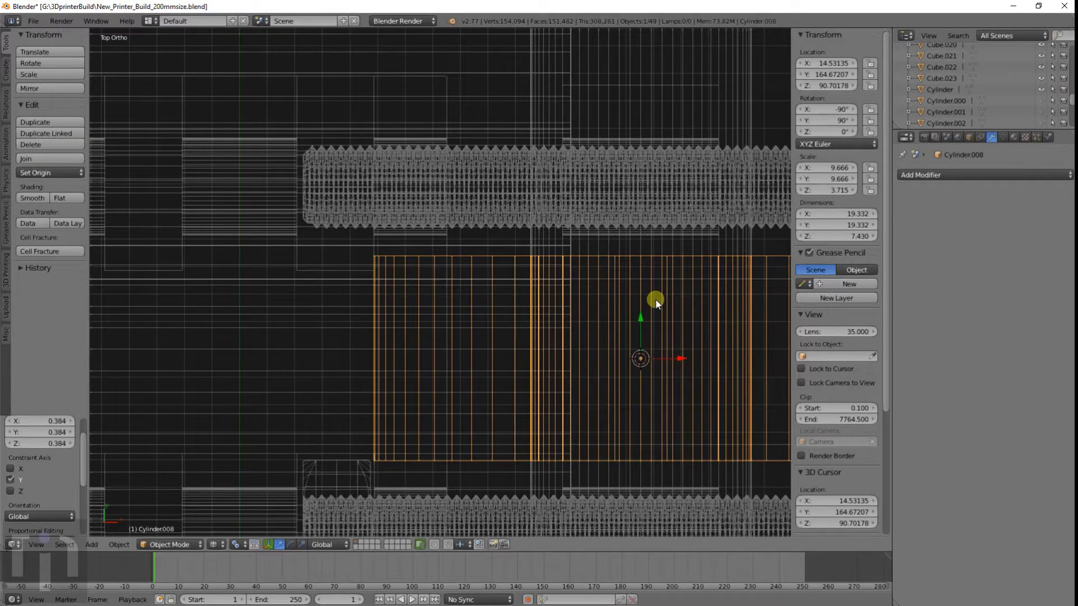
{"action": "scroll", "coordinate": [657, 304], "scroll_direction": "down", "scroll_amount": 2}
{"action": "middle_click_drag", "start_coordinate": [657, 308], "coordinate": [615, 272], "text": "shift"}
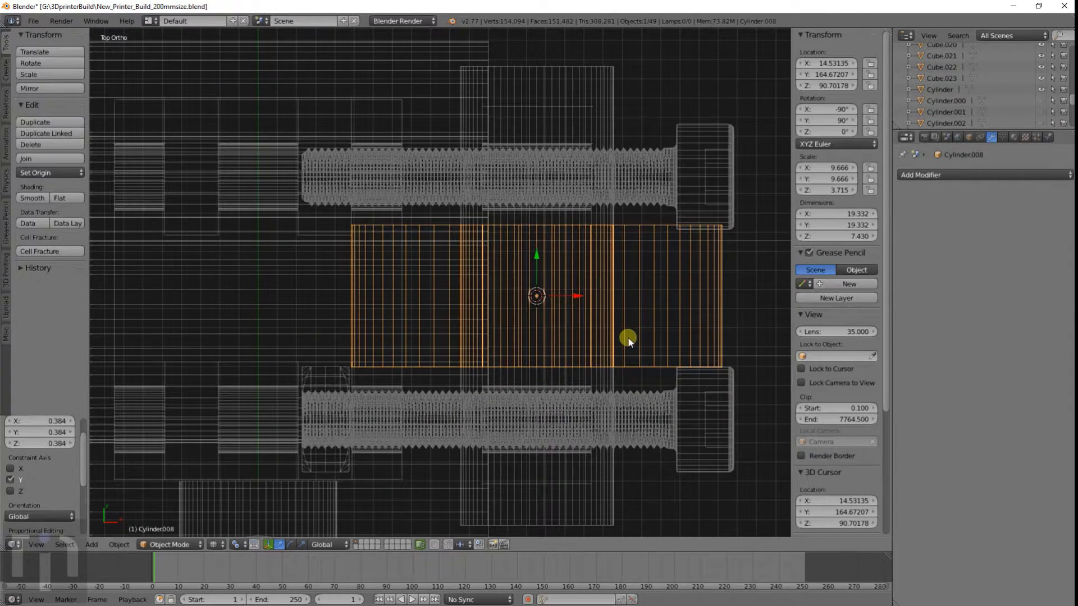
{"action": "key", "text": "s"}
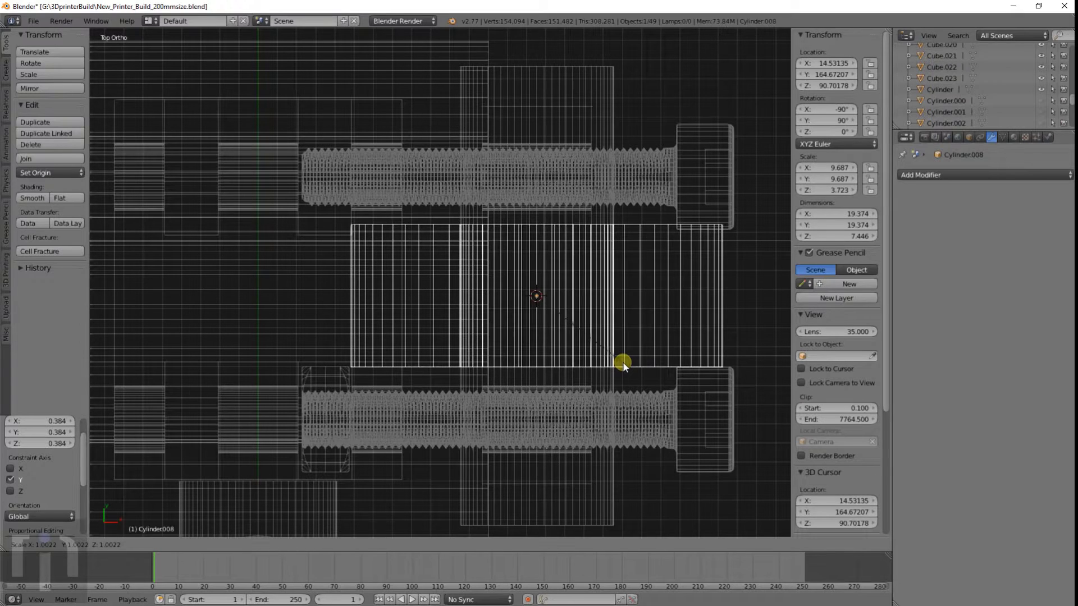
{"action": "key", "text": "y"}
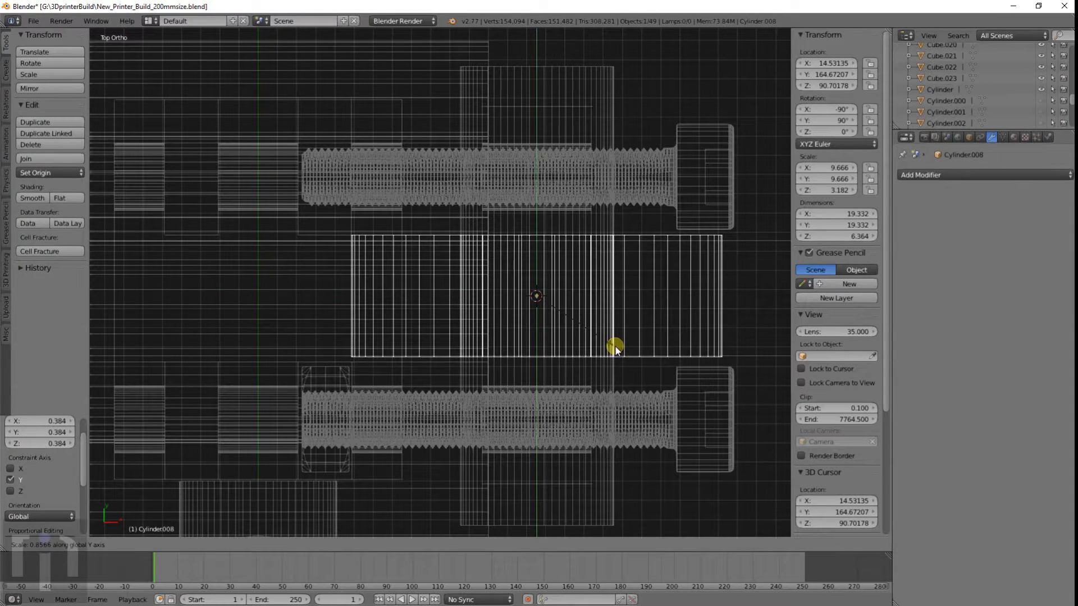
{"action": "left_click", "coordinate": [615, 345]}
{"action": "key", "text": "g"}
{"action": "key", "text": "y"}
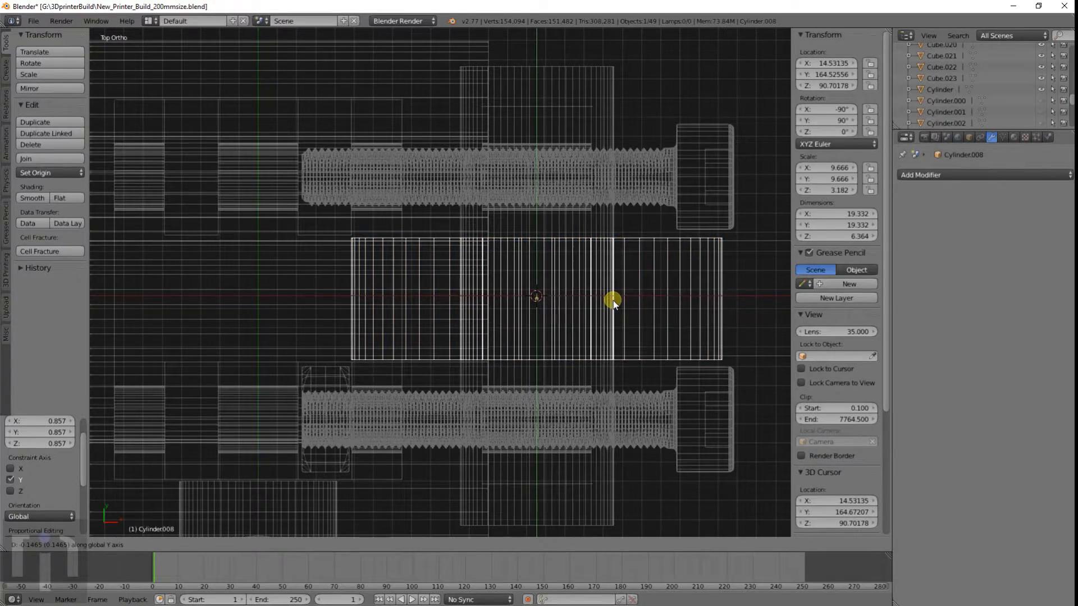
{"action": "left_click", "coordinate": [613, 301]}
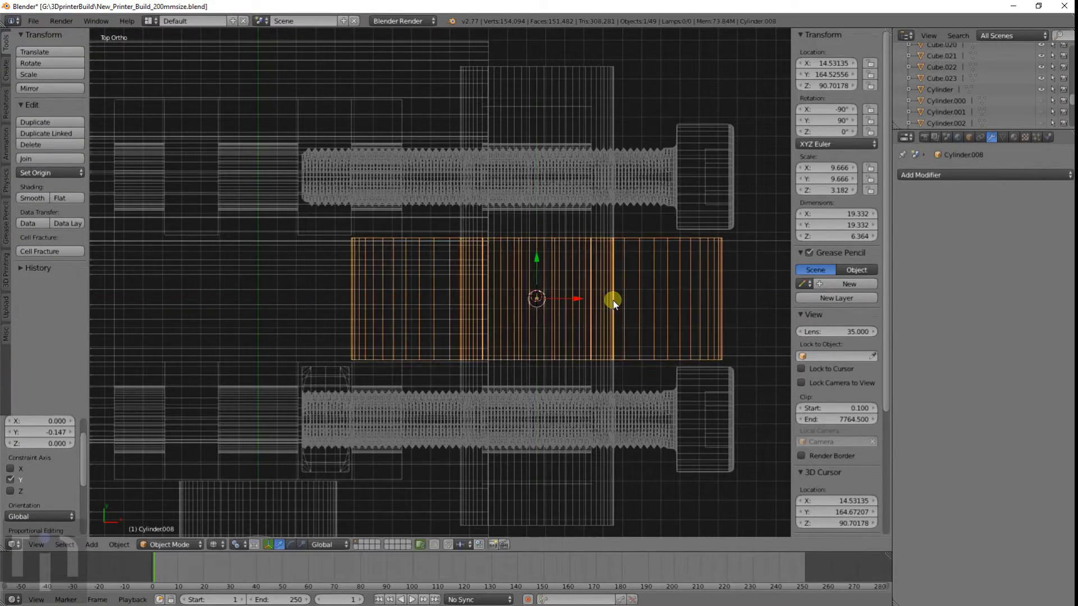
Step: Add a Boolean modifier to the narrow block between the bolt heads and the wide block, with the operation set to Difference
{"action": "mouse_move", "coordinate": [625, 324]}
{"action": "middle_mouse_down"}
{"action": "mouse_move", "coordinate": [579, 303]}
{"action": "mouse_move", "coordinate": [497, 222]}
{"action": "mouse_move", "coordinate": [510, 241]}
{"action": "mouse_move", "coordinate": [509, 220]}
{"action": "mouse_move", "coordinate": [623, 200]}
{"action": "mouse_move", "coordinate": [620, 226]}
{"action": "mouse_move", "coordinate": [601, 240]}
{"action": "mouse_move", "coordinate": [833, 156]}
{"action": "middle_mouse_up"}
{"action": "key", "text": "z"}
{"action": "right_click", "coordinate": [574, 179]}
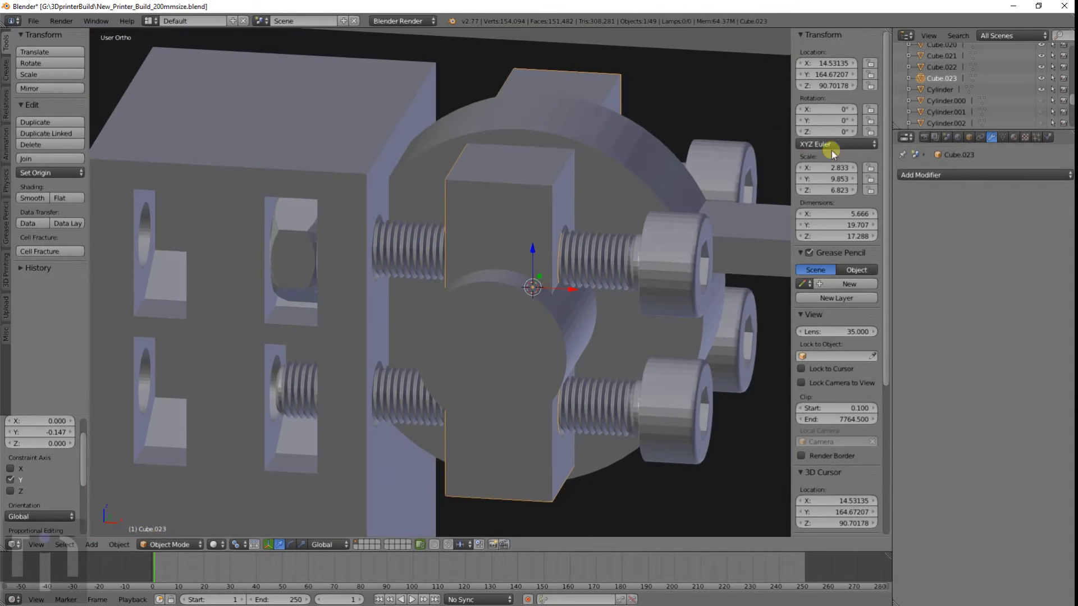
{"action": "left_click", "coordinate": [910, 175]}
{"action": "left_click", "coordinate": [850, 222]}
{"action": "left_click", "coordinate": [921, 239]}
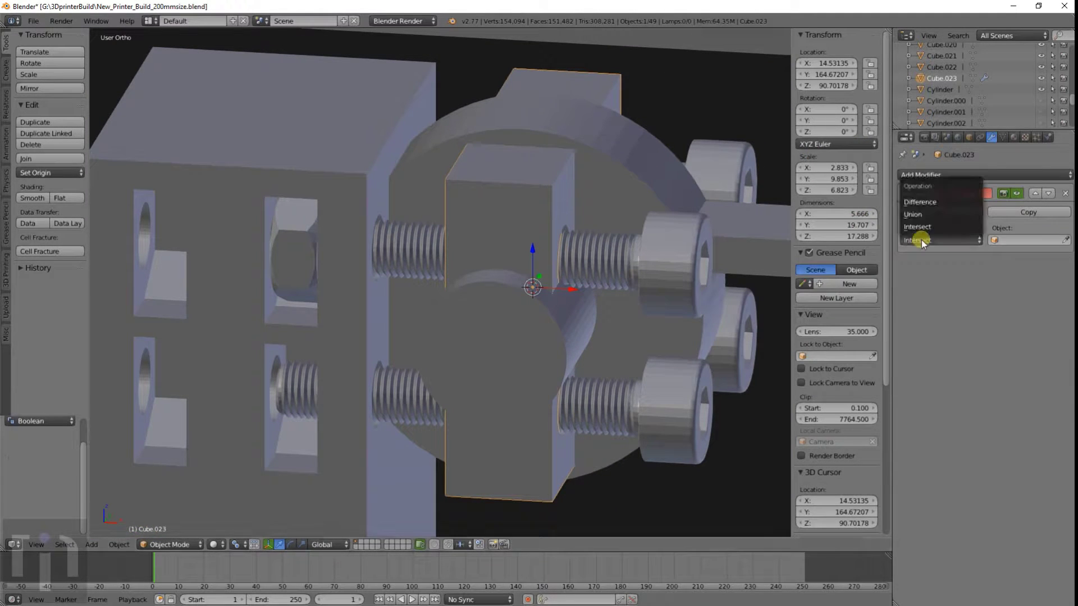
{"action": "left_click", "coordinate": [922, 203]}
Step: Choose the hollowed cylinder, Cylinder.008, as the narrow block's Boolean object and show the scene in wireframe
{"action": "right_click", "coordinate": [630, 167]}
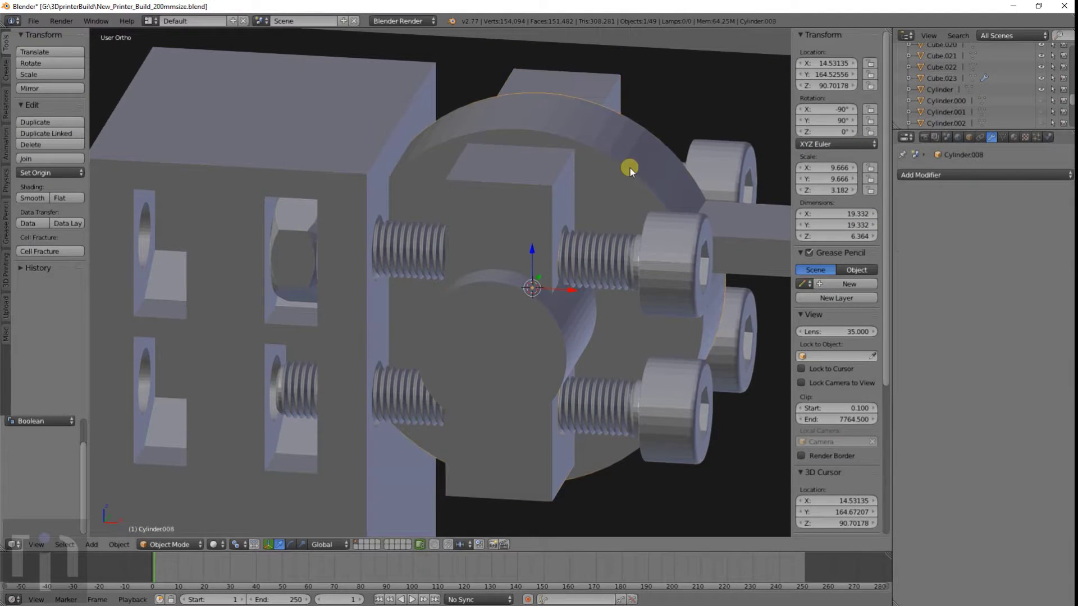
{"action": "scroll", "coordinate": [992, 85], "scroll_direction": "down", "scroll_amount": 5}
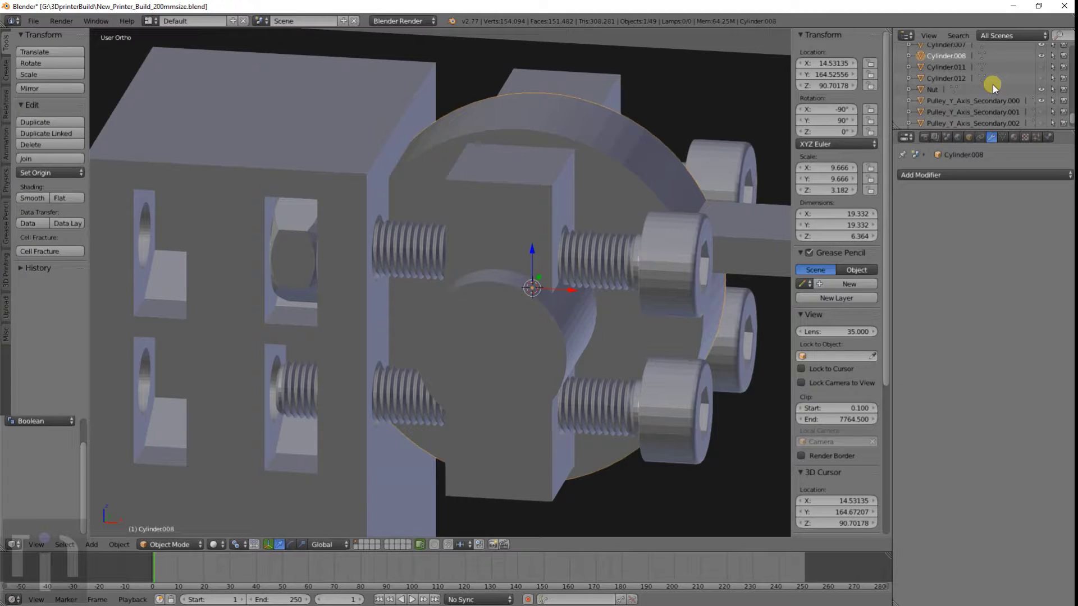
{"action": "right_click", "coordinate": [564, 223]}
{"action": "left_click", "coordinate": [1029, 240]}
{"action": "scroll", "coordinate": [1004, 324], "scroll_direction": "down", "scroll_amount": 9}
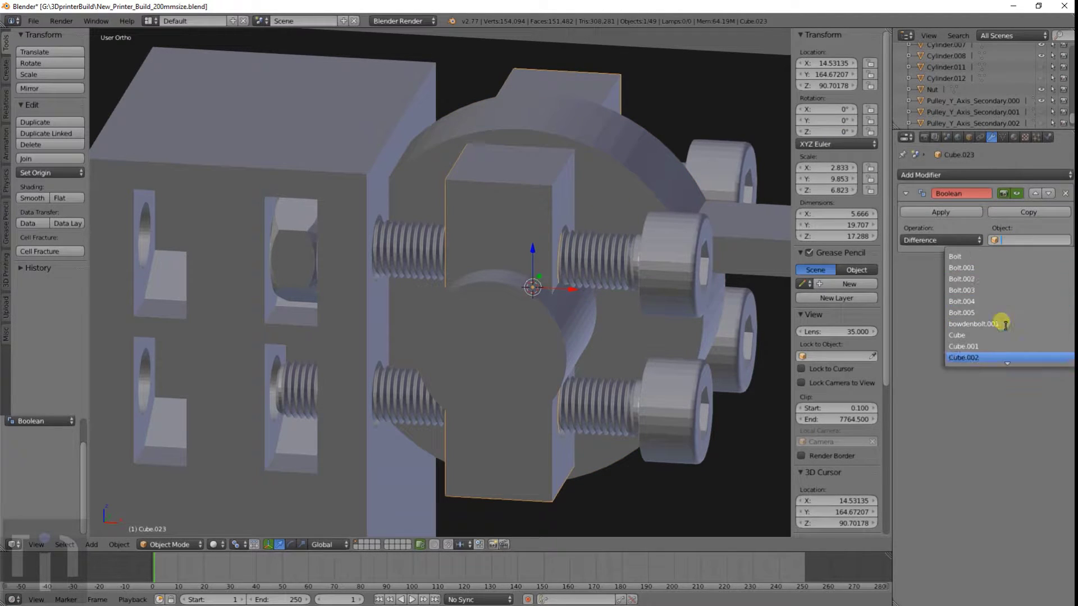
{"action": "scroll", "coordinate": [1002, 330], "scroll_direction": "down", "scroll_amount": 3}
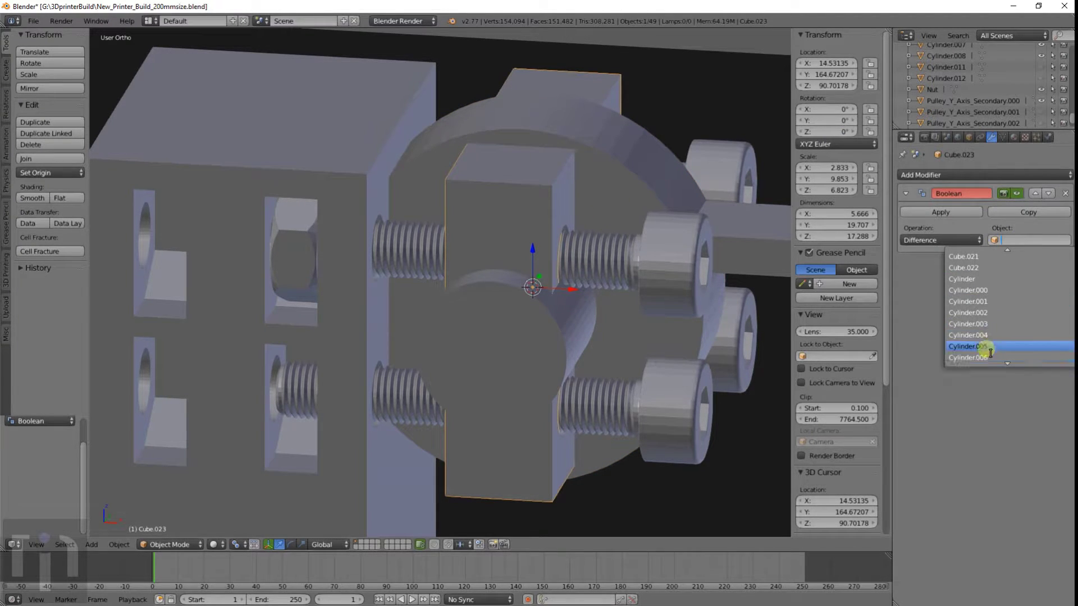
{"action": "left_click", "coordinate": [977, 357]}
{"action": "key", "text": "z"}
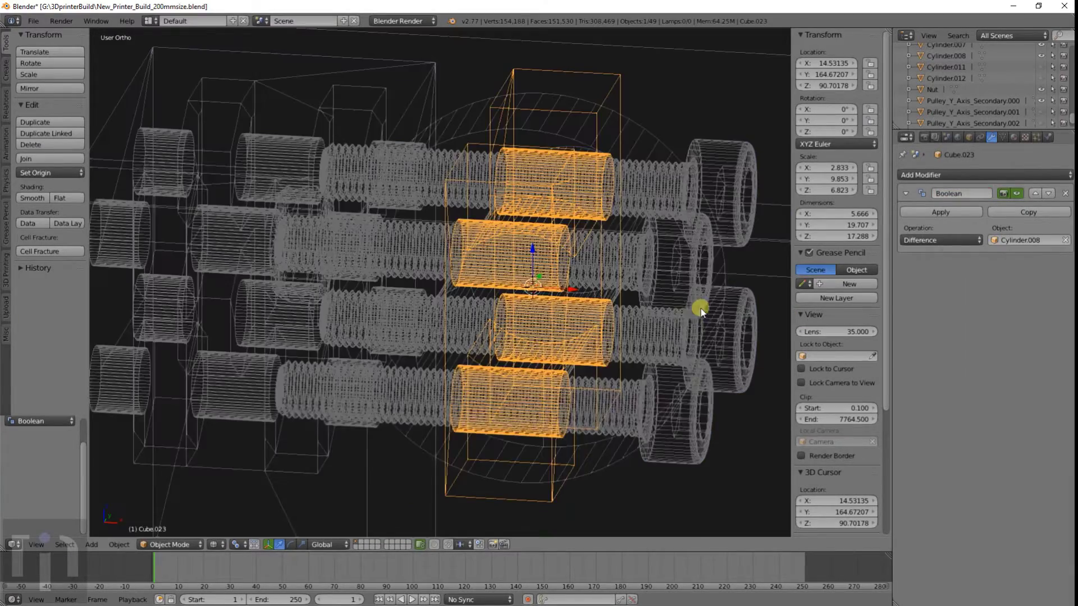
Step: Apply the narrow block's Boolean modifier and return the scene to solid shading
{"action": "mouse_move", "coordinate": [700, 306]}
{"action": "middle_mouse_down"}
{"action": "mouse_move", "coordinate": [550, 312]}
{"action": "mouse_move", "coordinate": [596, 306]}
{"action": "middle_mouse_up"}
{"action": "left_click", "coordinate": [956, 213]}
{"action": "key", "text": "z"}
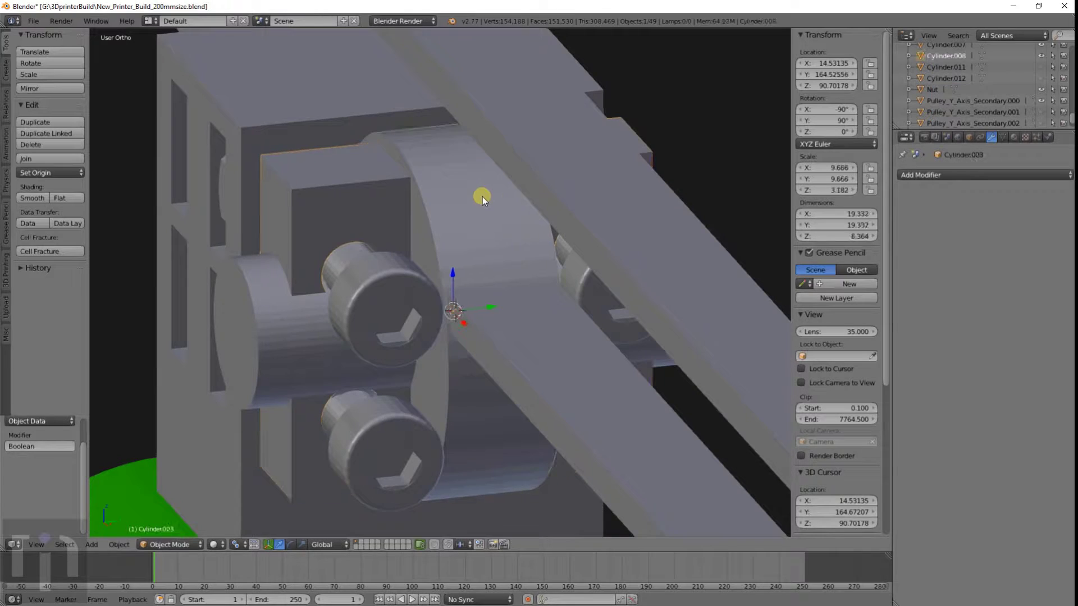
Step: Delete the hollowed cutting cylinder and the 8-unit-diameter cylinder running past the narrow block
{"action": "key", "text": "Delete"}
{"action": "middle_click_drag", "start_coordinate": [487, 207], "coordinate": [407, 256]}
{"action": "right_click", "coordinate": [420, 300]}
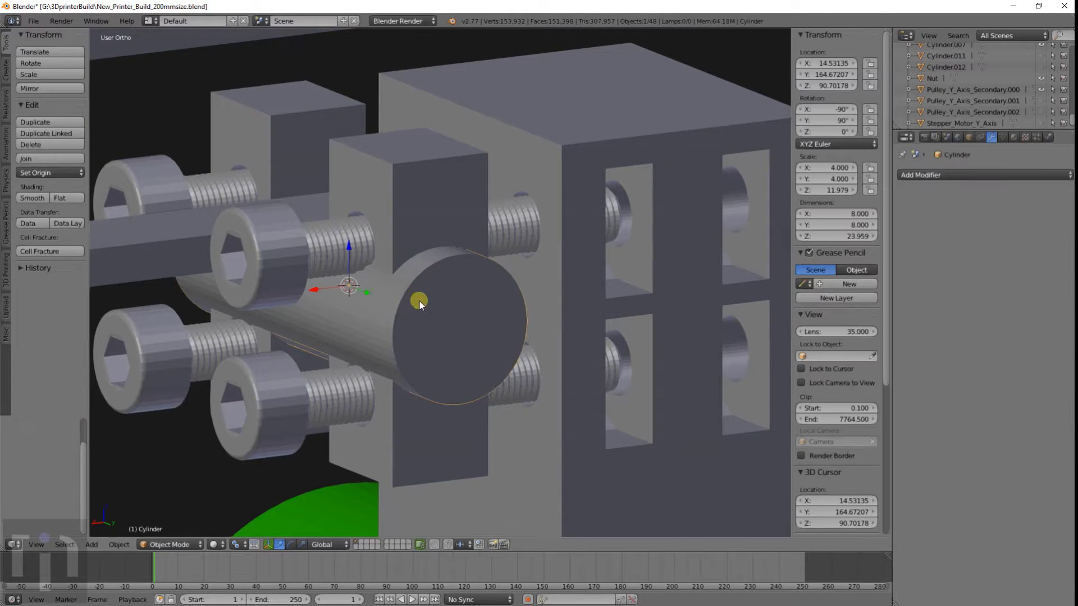
{"action": "key", "text": "Delete"}
{"action": "middle_click_drag", "start_coordinate": [396, 317], "coordinate": [524, 305]}
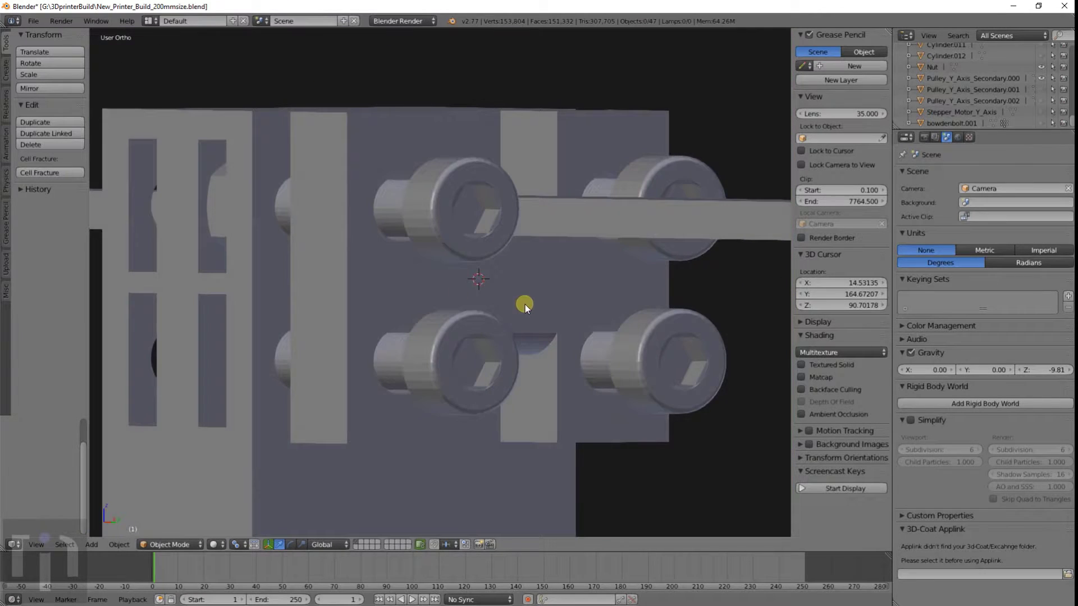
{"action": "right_click", "coordinate": [376, 278]}
{"action": "middle_click_drag", "start_coordinate": [376, 279], "coordinate": [409, 301]}
{"action": "key", "text": "g"}
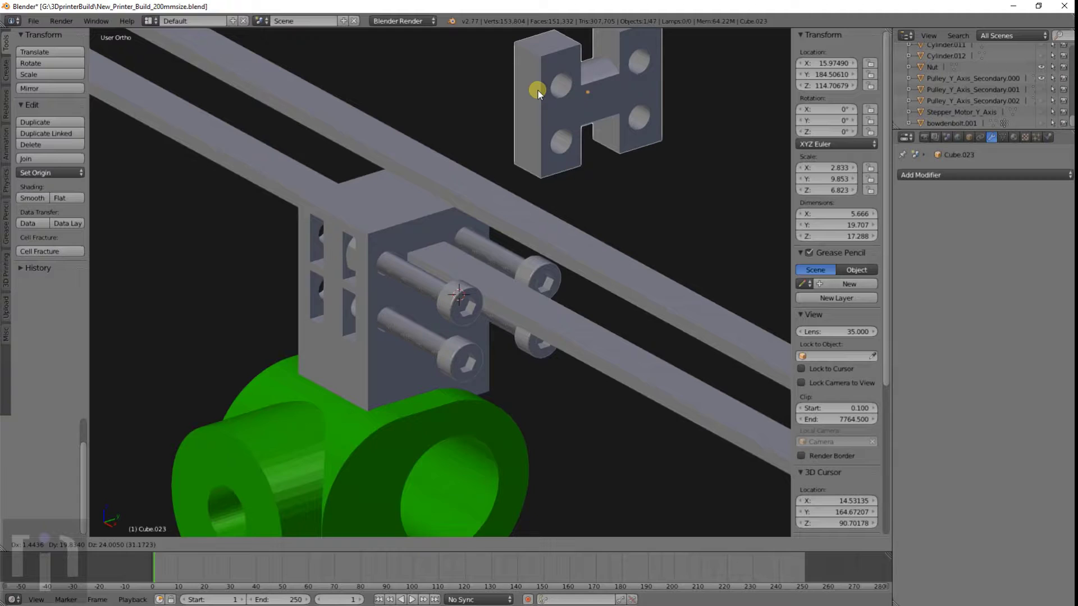
{"action": "key", "text": "Escape"}
Step: Join two diagonally opposite bolts, Bolt.002 and Bolt.004, into one object and rotate it 180° about the Z axis
{"action": "right_click", "coordinate": [471, 300]}
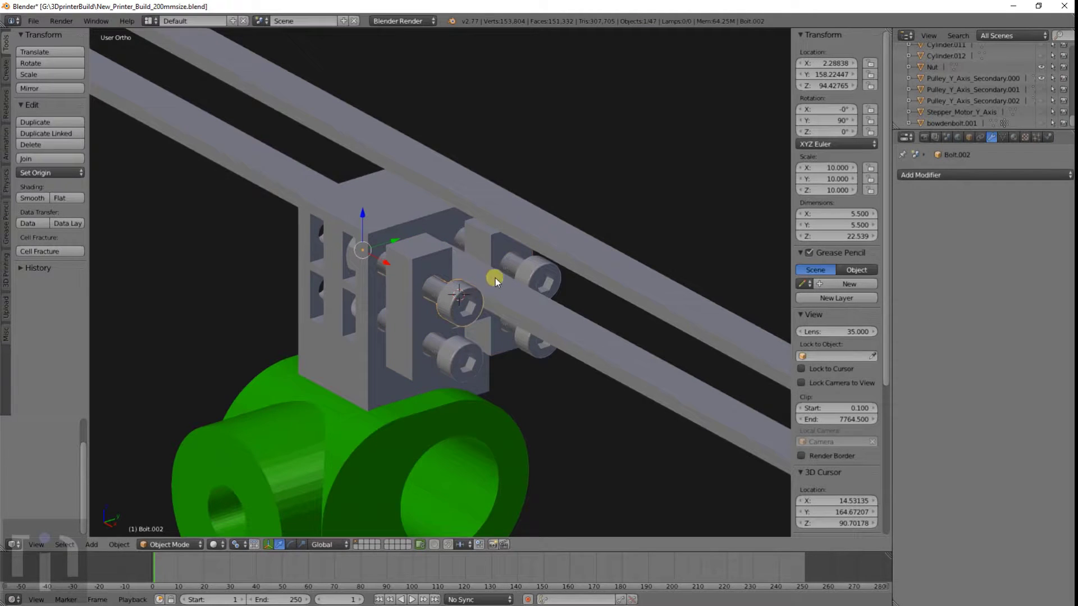
{"action": "middle_click_drag", "start_coordinate": [516, 346], "coordinate": [579, 342]}
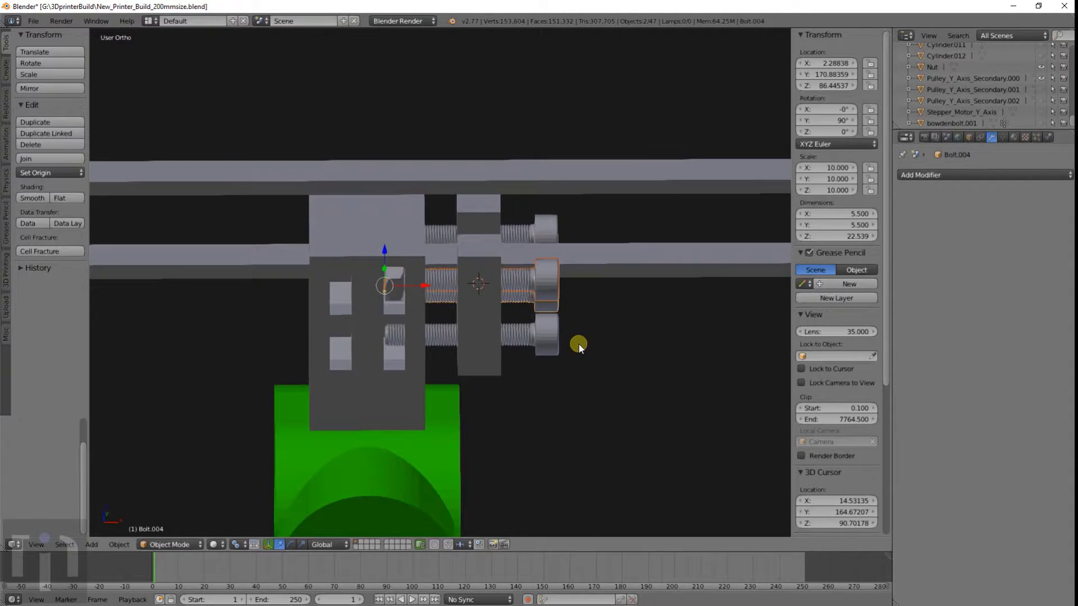
{"action": "key", "text": "ctrl+j"}
{"action": "type", "text": "rz180"}
{"action": "key", "text": "Return"}
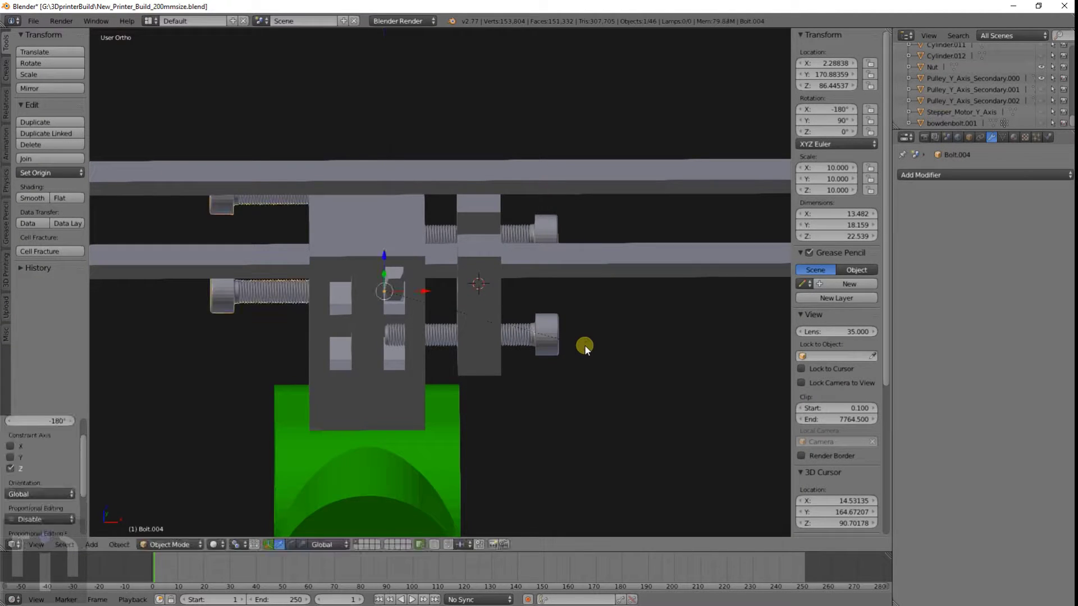
Step: In a wireframe top view, move the joined bolts about -4.01 units along X and -12.54 units along Y, in line with the bolt holes
{"action": "key", "text": "KP_7"}
{"action": "key", "text": "z"}
{"action": "key", "text": "g"}
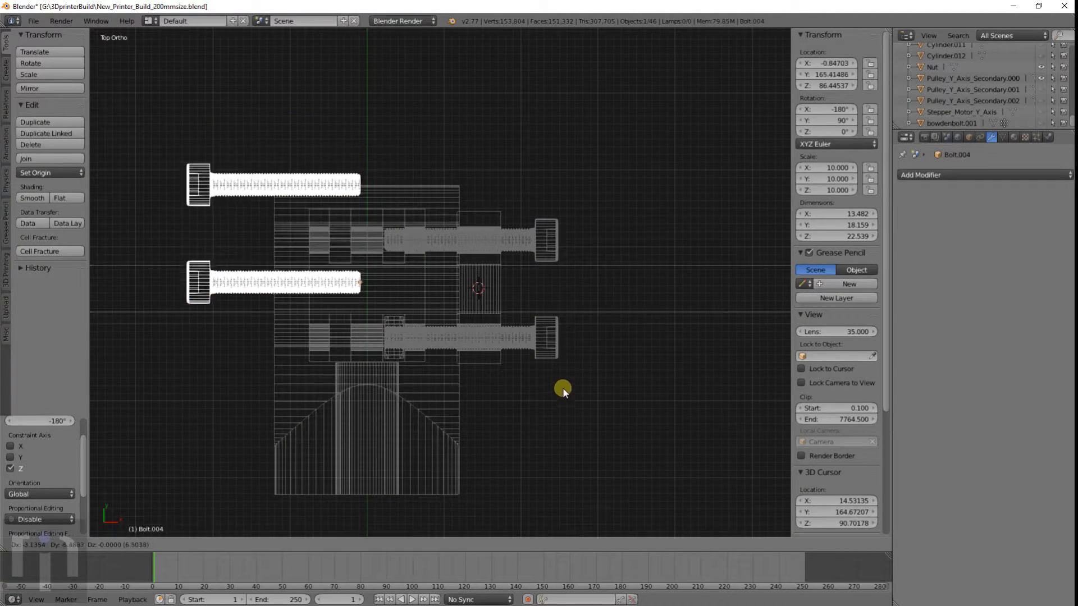
{"action": "left_click", "coordinate": [555, 439]}
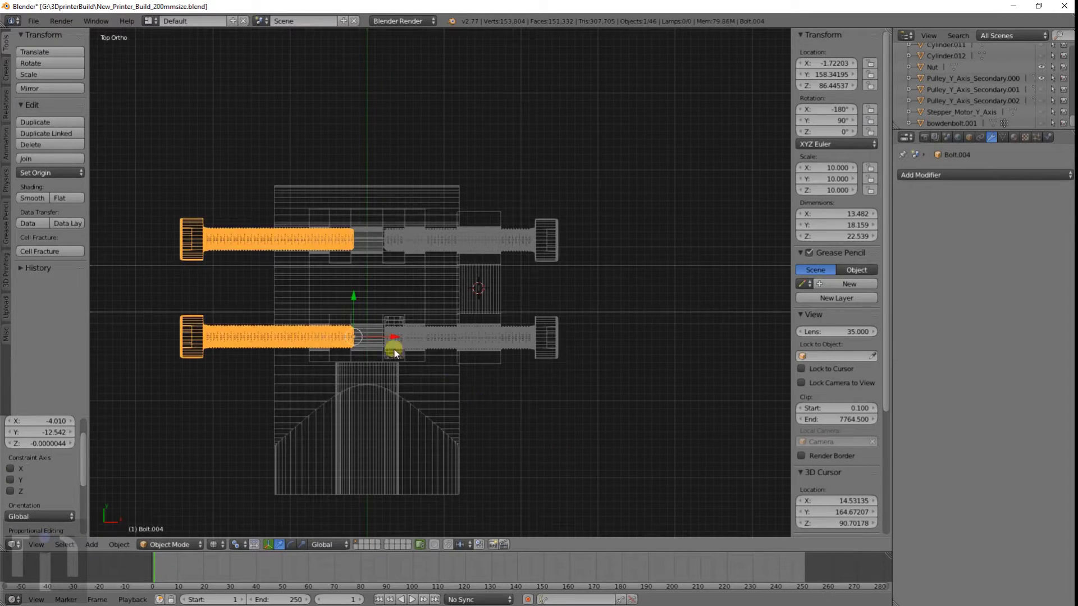
Step: Try to rotate the joined bolts about the X axis by 180° and by 90°
{"action": "middle_click_drag", "start_coordinate": [390, 344], "coordinate": [478, 211]}
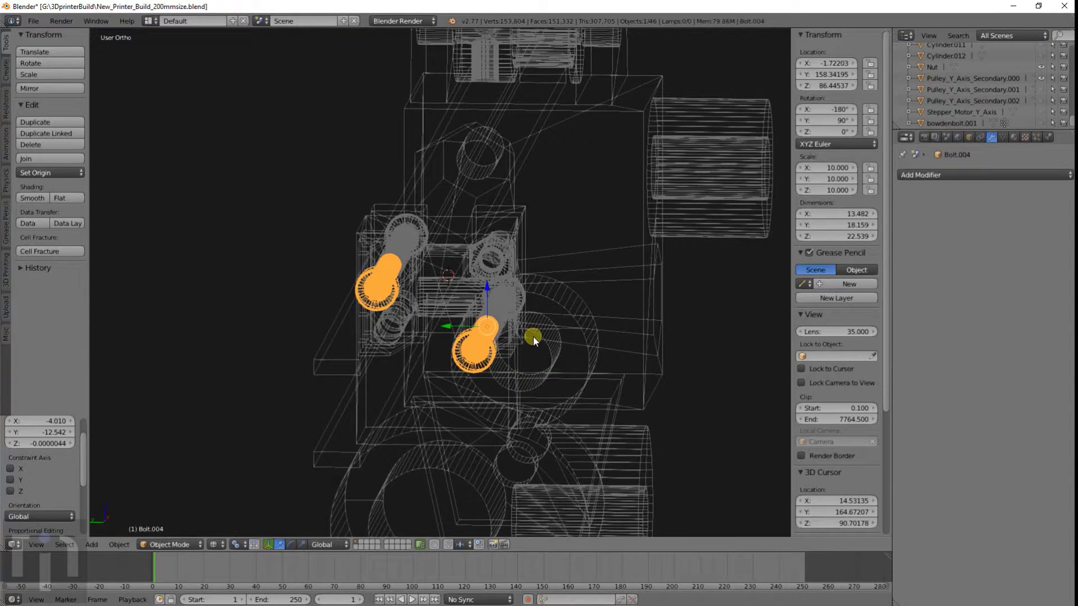
{"action": "key", "text": "r"}
{"action": "type", "text": "x"}
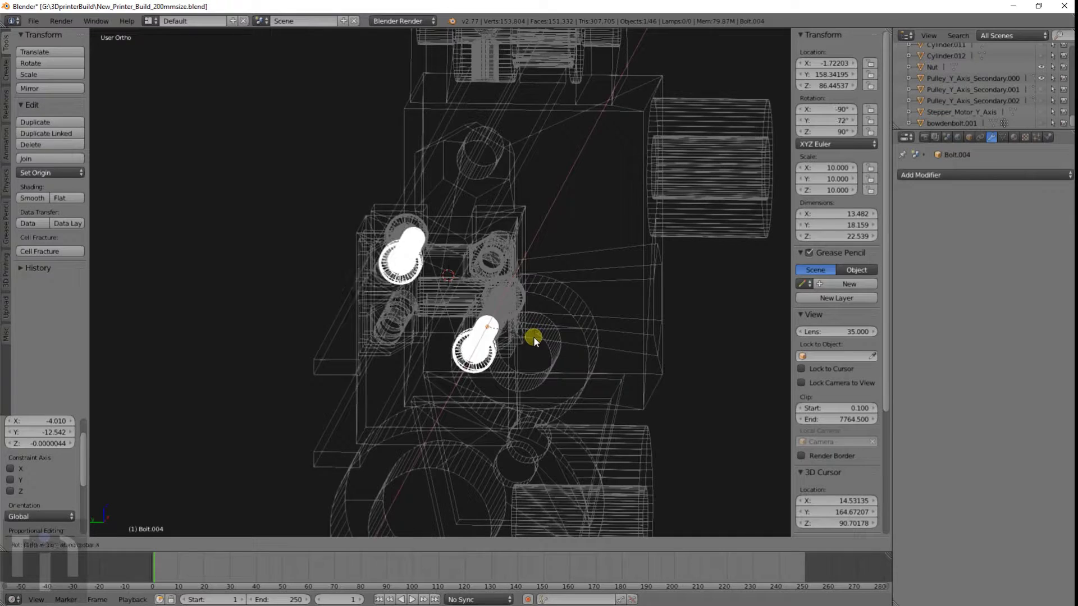
{"action": "type", "text": "180"}
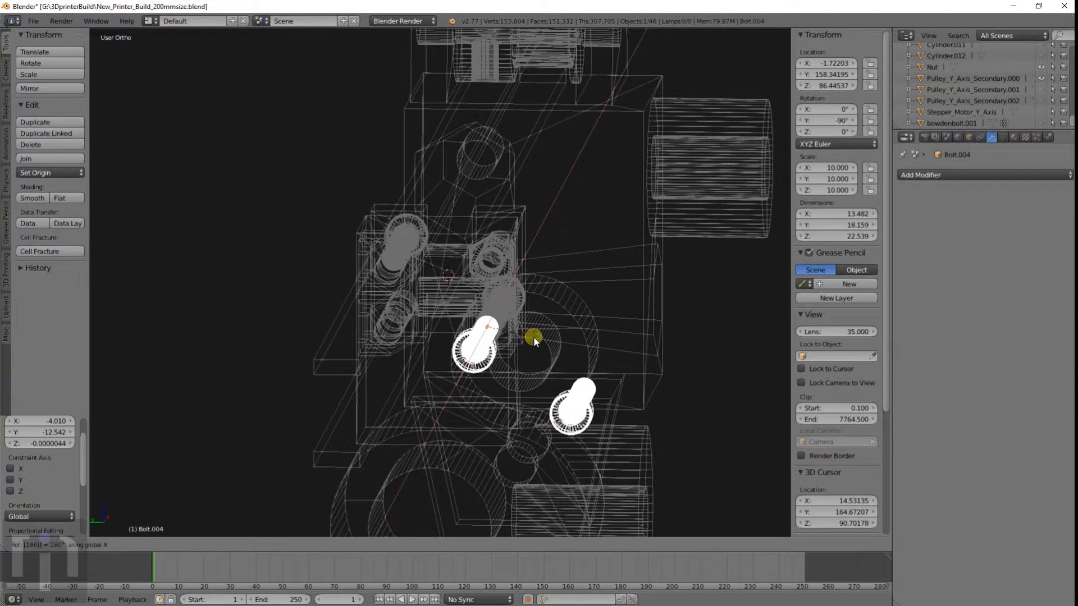
{"action": "key", "text": "Escape"}
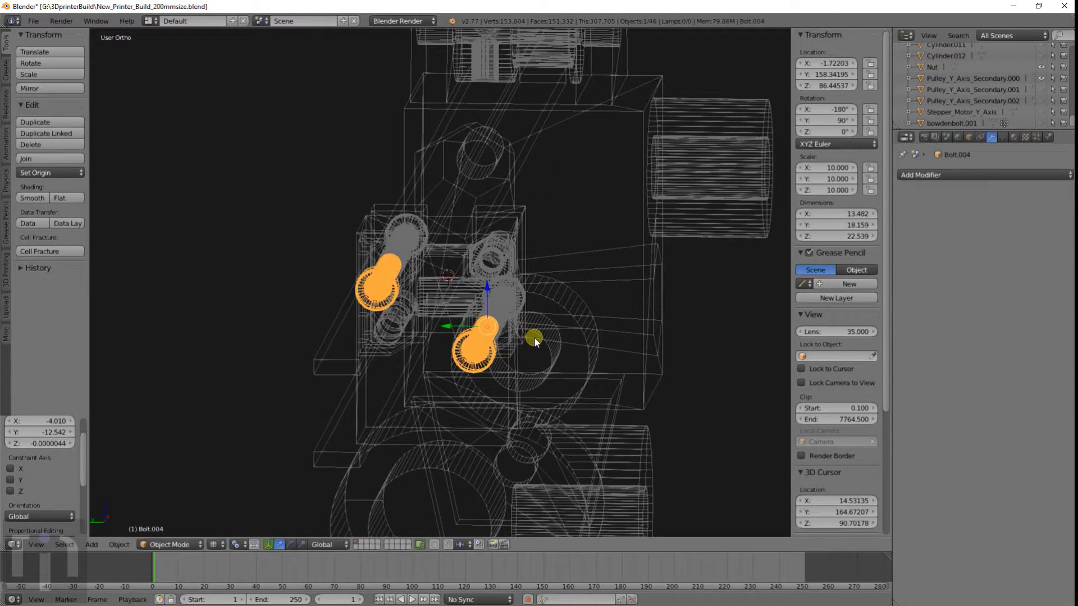
{"action": "type", "text": "rx90"}
{"action": "key", "text": "Return"}
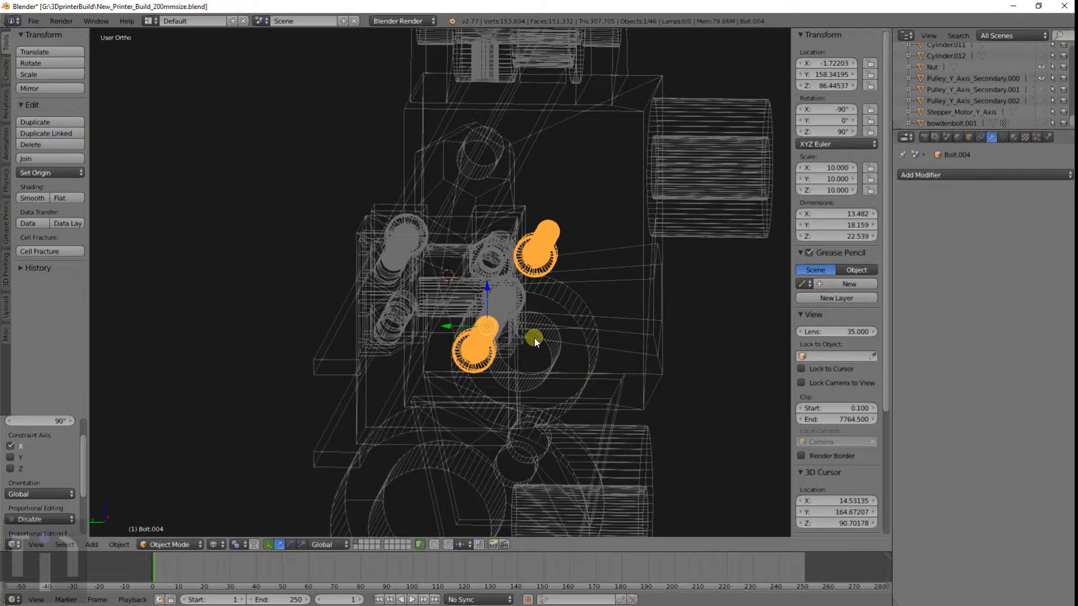
{"action": "key", "text": "ctrl+z"}
Step: Mirror the joined bolts along the global Y axis
{"action": "middle_click_drag", "start_coordinate": [517, 309], "coordinate": [525, 327]}
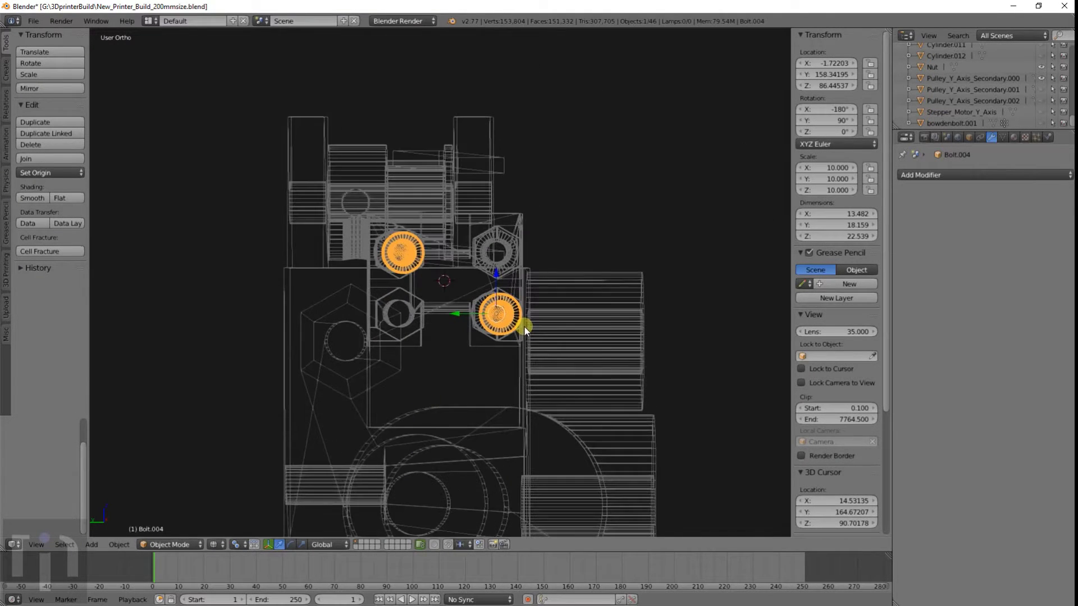
{"action": "left_click", "coordinate": [114, 547]}
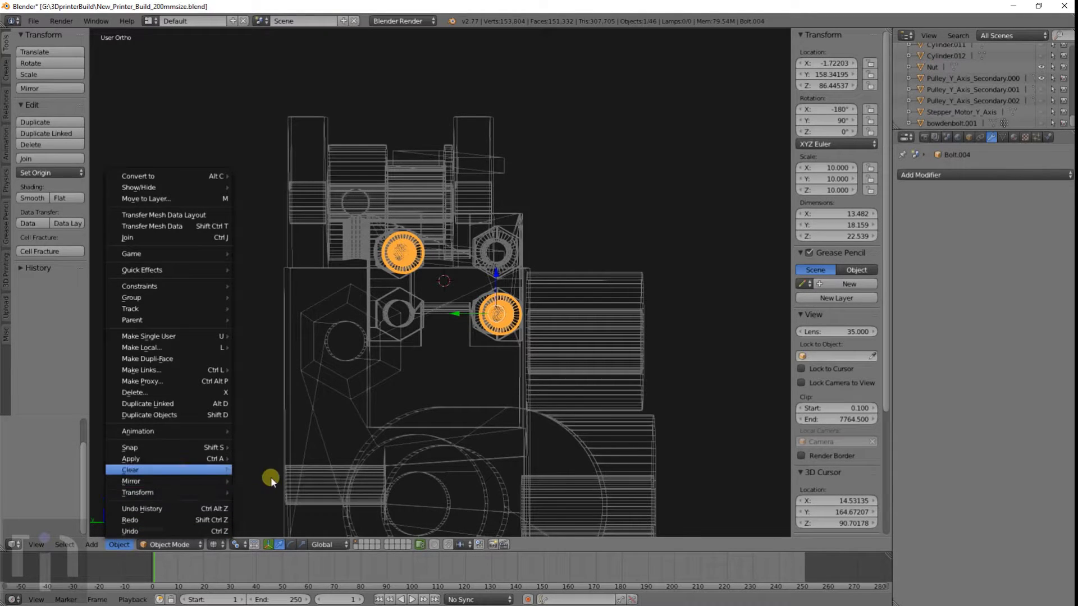
{"action": "left_click", "coordinate": [119, 545]}
{"action": "mouse_move", "coordinate": [159, 481]}
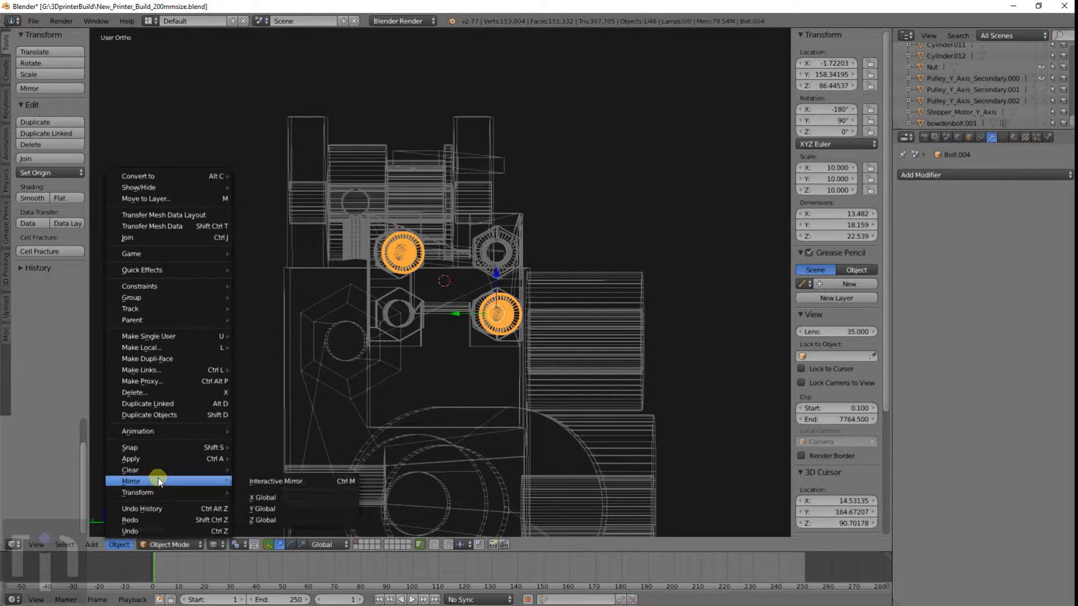
{"action": "left_click", "coordinate": [269, 509]}
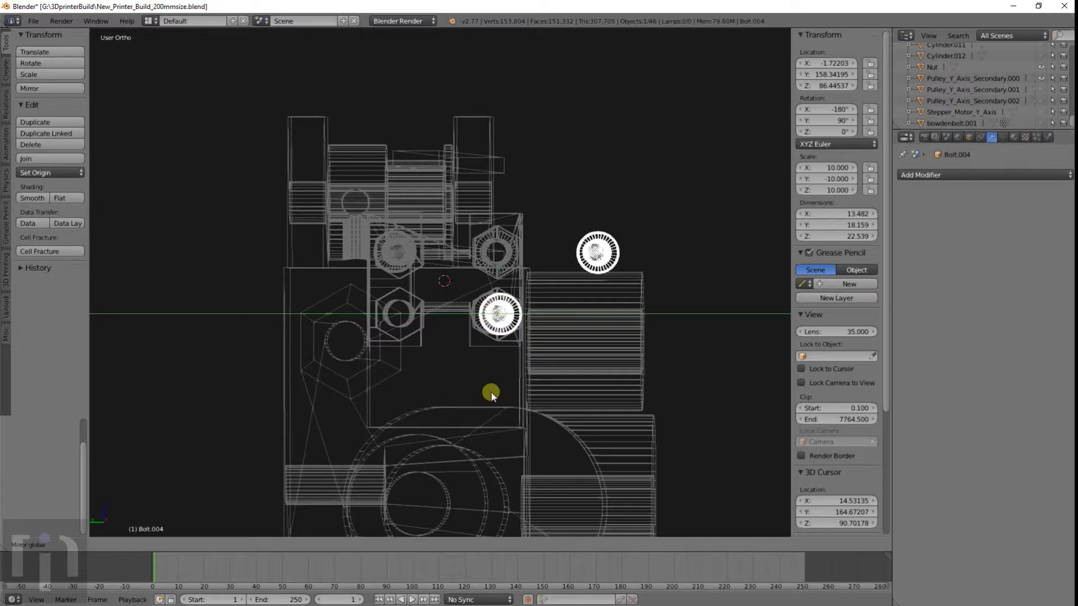
Step: Move the mirrored bolts about 11.85 units along Y, back toward the wide block's holes
{"action": "middle_click_drag", "start_coordinate": [531, 367], "coordinate": [560, 336]}
{"action": "key", "text": "g"}
{"action": "key", "text": "y"}
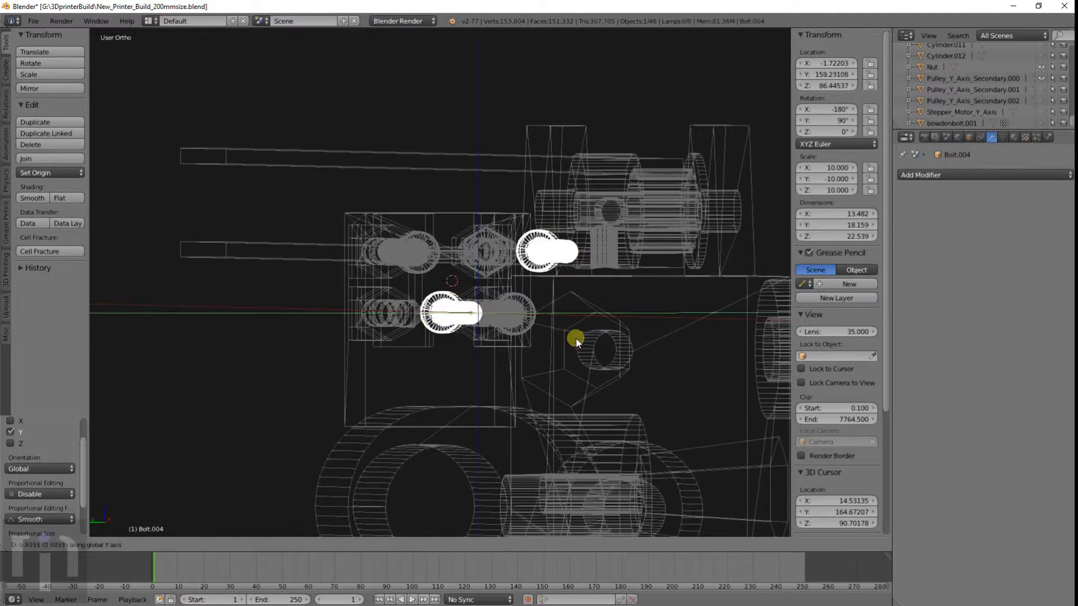
{"action": "left_click", "coordinate": [495, 338]}
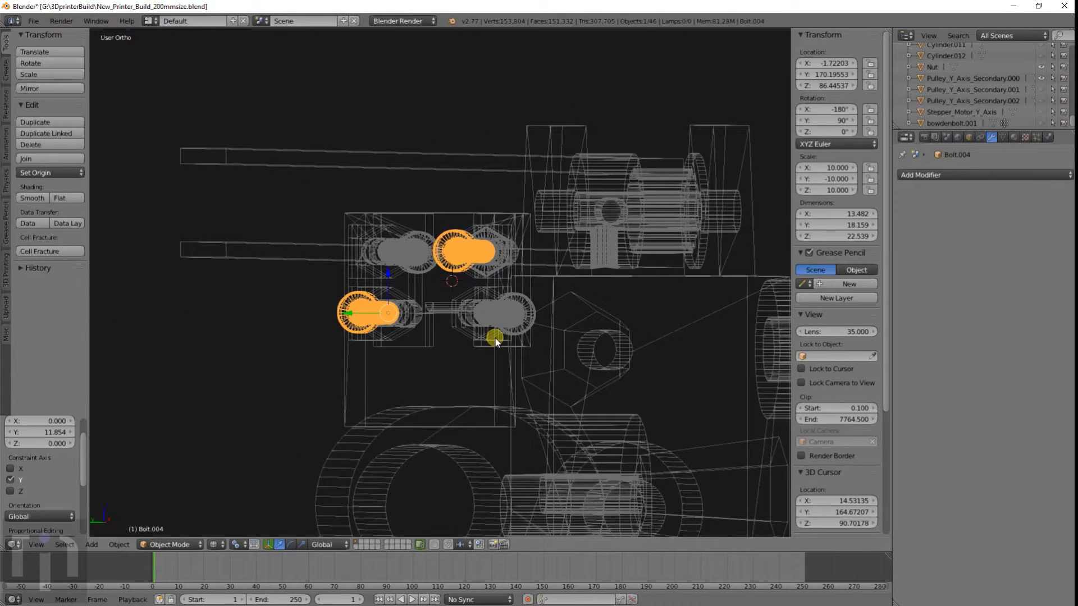
Step: Align the joined bolts with the holes in the top view, moving them about -3.25 units along X and 0.65 units along Y
{"action": "key", "text": "KP_7"}
{"action": "scroll", "coordinate": [571, 345], "scroll_direction": "up", "scroll_amount": 5}
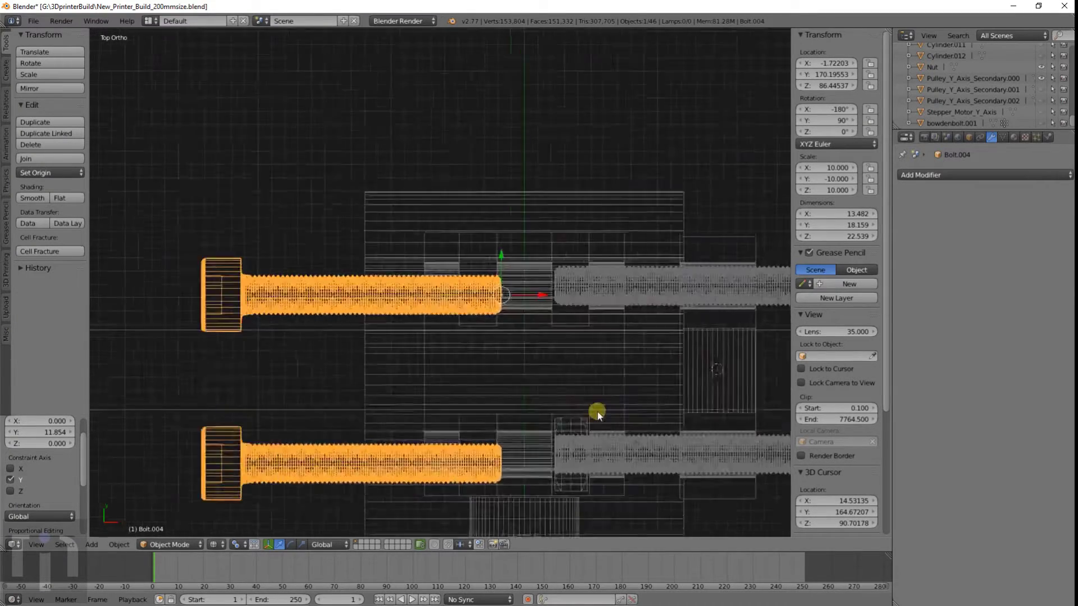
{"action": "key", "text": "g"}
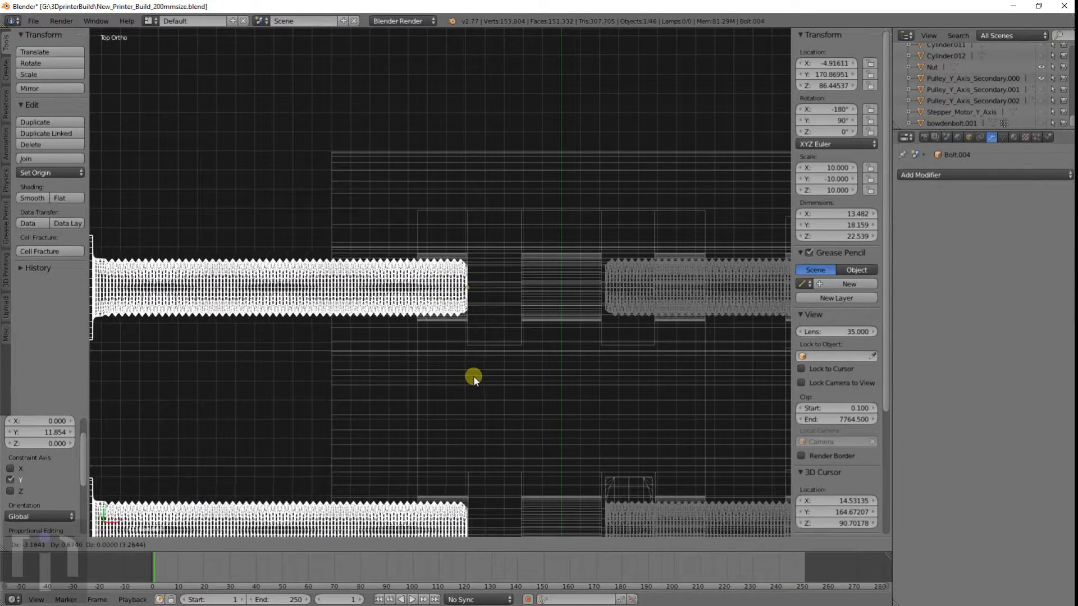
{"action": "left_click", "coordinate": [472, 376]}
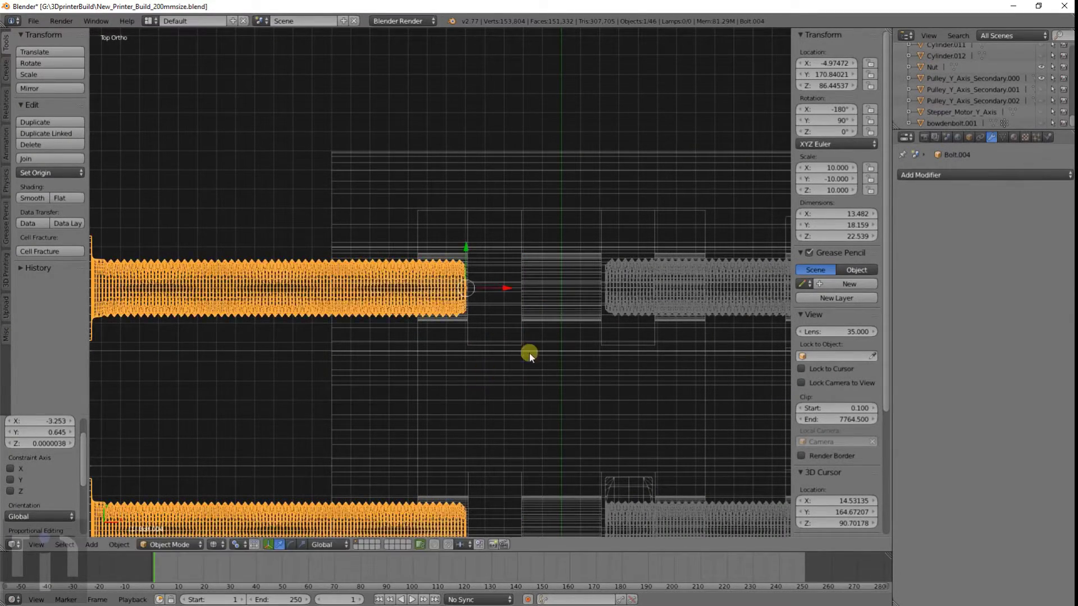
{"action": "scroll", "coordinate": [701, 304], "scroll_direction": "down", "scroll_amount": 4}
{"action": "right_click", "coordinate": [681, 294]}
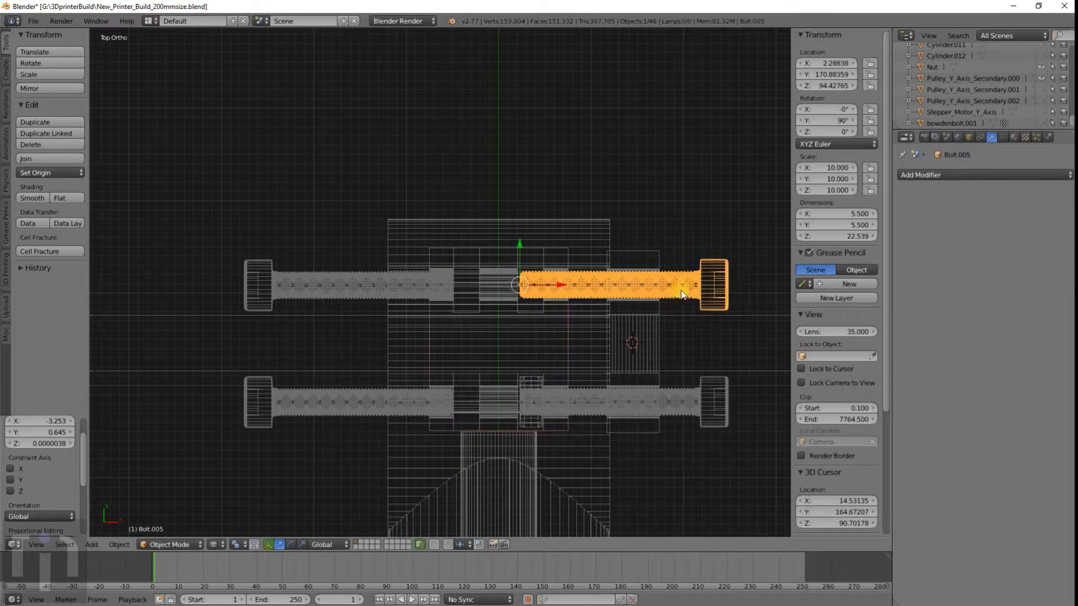
{"action": "right_click", "coordinate": [684, 401], "text": "shift"}
{"action": "key", "text": "g"}
{"action": "key", "text": "x"}
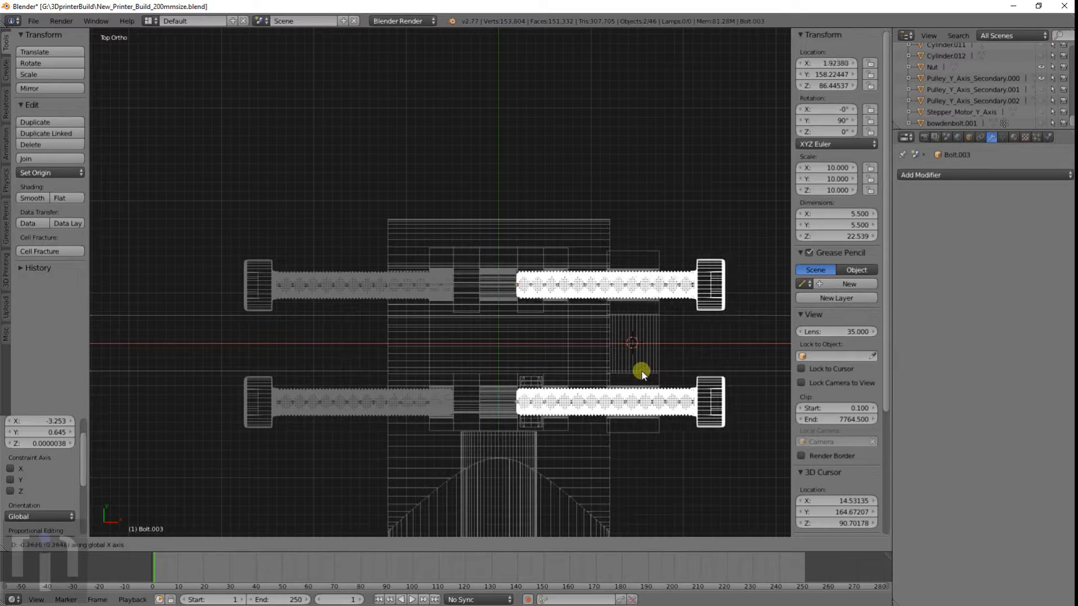
{"action": "left_click", "coordinate": [613, 353]}
Step: Slide the joined bolts about 2.86 units along X, deeper into the wide block
{"action": "right_click", "coordinate": [368, 296]}
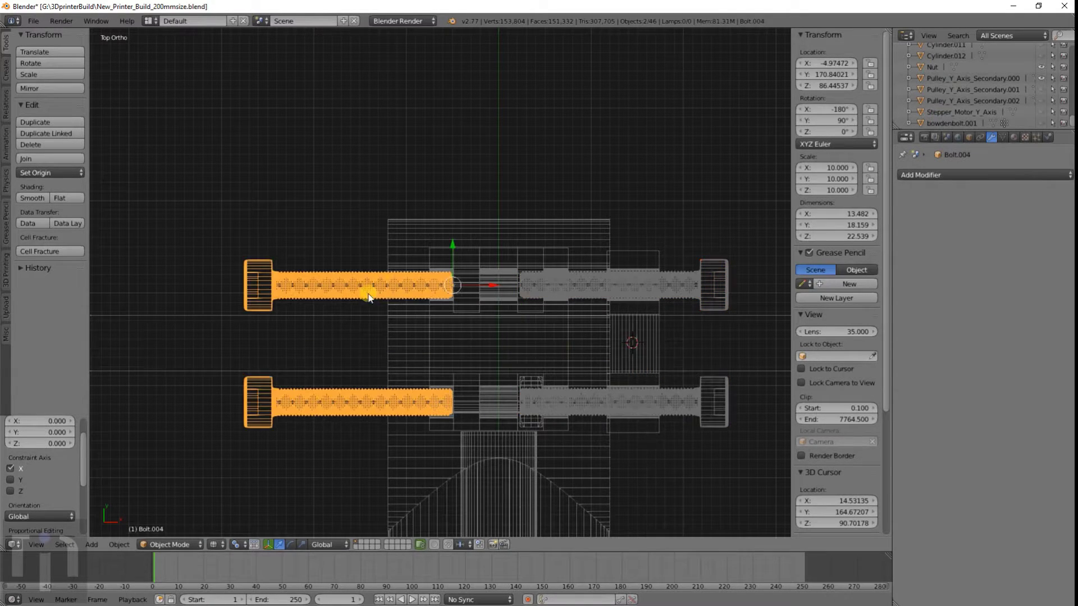
{"action": "key", "text": "g"}
{"action": "key", "text": "x"}
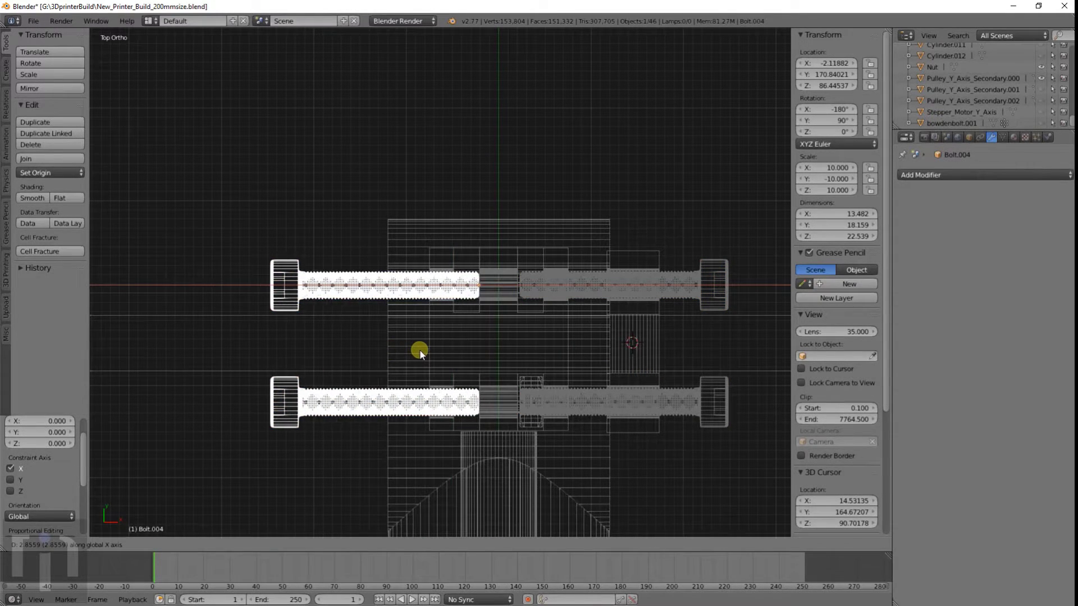
{"action": "left_click", "coordinate": [420, 350]}
Step: Select the nut and examine the nut pockets and the fit of the bolts in the wide block from several sides in solid shading
{"action": "right_click", "coordinate": [528, 375]}
{"action": "key", "text": "z"}
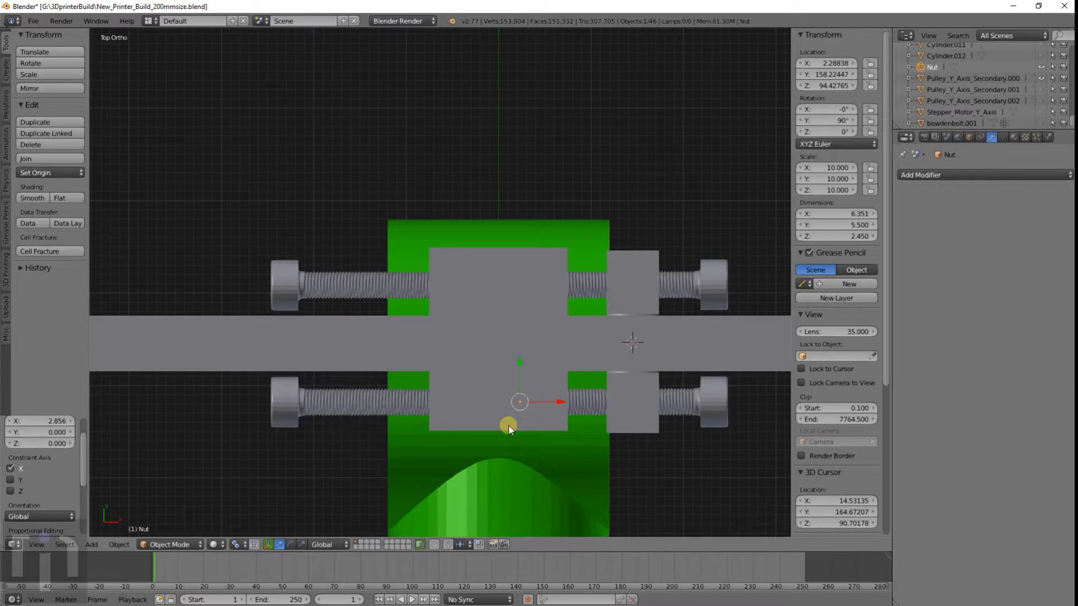
{"action": "middle_click_drag", "start_coordinate": [509, 425], "coordinate": [541, 326]}
{"action": "scroll", "coordinate": [561, 313], "scroll_direction": "up", "scroll_amount": 3}
{"action": "scroll", "coordinate": [591, 298], "scroll_direction": "down", "scroll_amount": 2}
{"action": "middle_click_drag", "start_coordinate": [591, 298], "coordinate": [428, 304]}
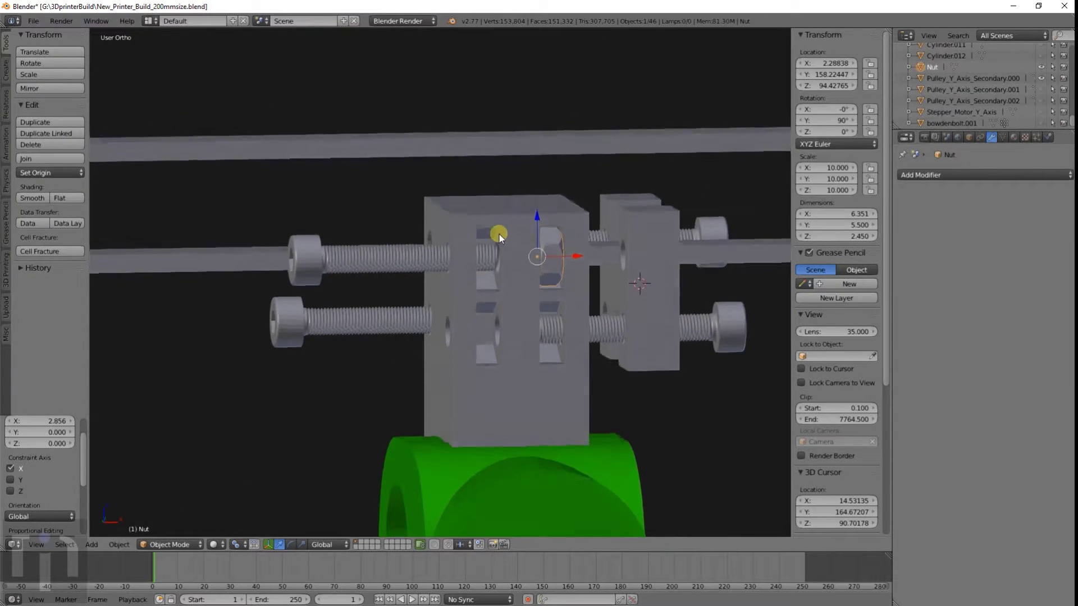
{"action": "middle_click_drag", "start_coordinate": [500, 234], "coordinate": [446, 266]}
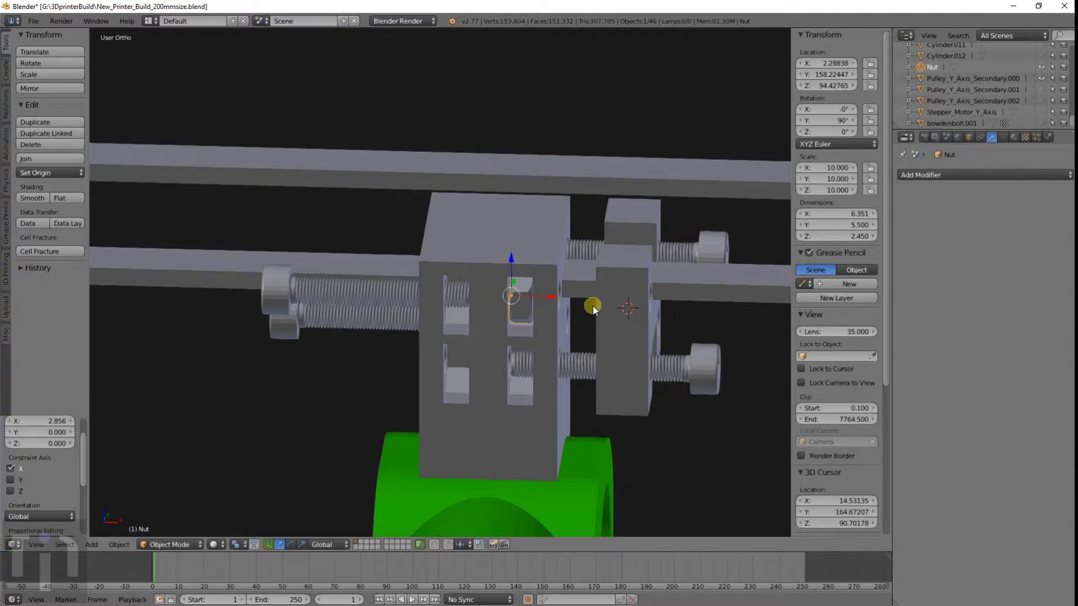
{"action": "middle_click_drag", "start_coordinate": [593, 305], "coordinate": [607, 289]}
{"action": "scroll", "coordinate": [614, 289], "scroll_direction": "up", "scroll_amount": 4}
{"action": "right_click", "coordinate": [701, 238]}
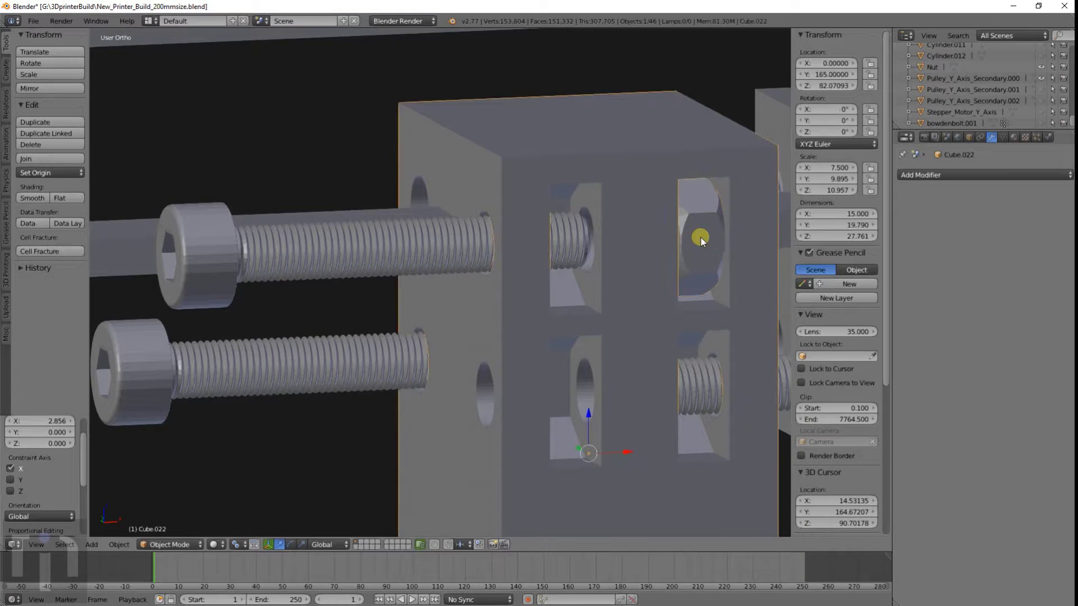
{"action": "right_click", "coordinate": [701, 237]}
{"action": "scroll", "coordinate": [702, 238], "scroll_direction": "down", "scroll_amount": 2}
{"action": "middle_click_drag", "start_coordinate": [702, 238], "coordinate": [619, 262]}
{"action": "right_click", "coordinate": [512, 274]}
{"action": "scroll", "coordinate": [511, 285], "scroll_direction": "down", "scroll_amount": 2}
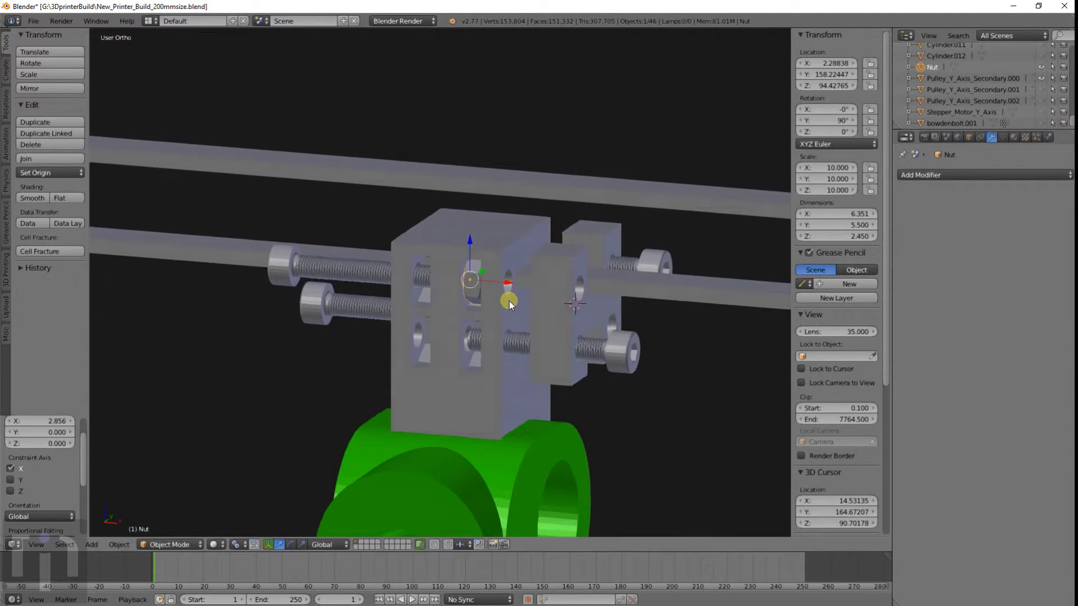
{"action": "middle_click_drag", "start_coordinate": [510, 301], "coordinate": [555, 295]}
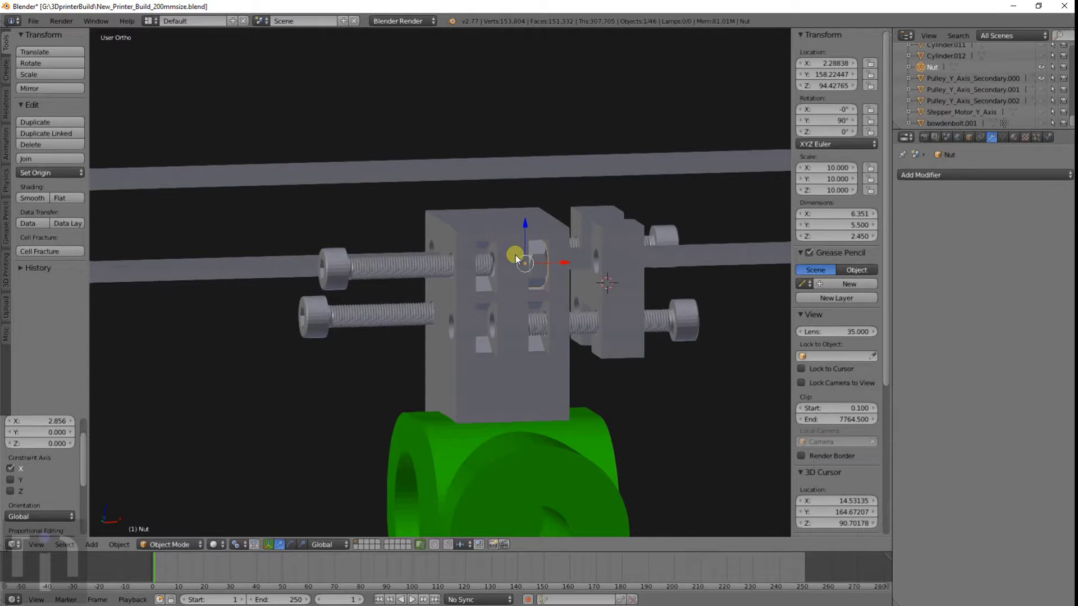
{"action": "middle_click_drag", "start_coordinate": [515, 255], "coordinate": [344, 359]}
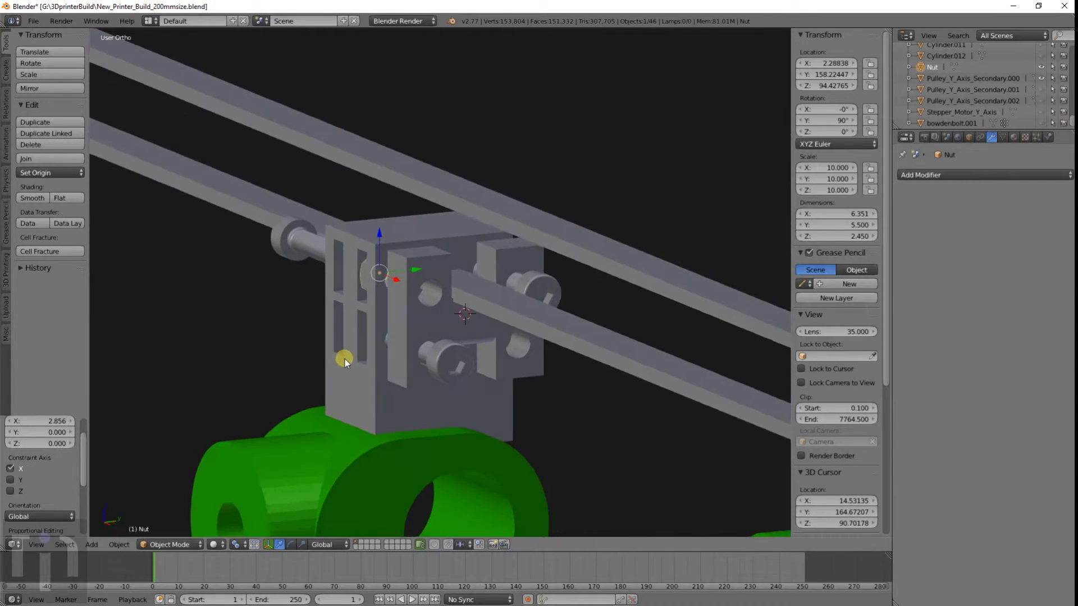
{"action": "middle_click_drag", "start_coordinate": [346, 309], "coordinate": [482, 302]}
Step: Duplicate the recessed clamp block about -30.21 units along X, onto the bolts on the opposite side of the wide block
{"action": "middle_click_drag", "start_coordinate": [629, 255], "coordinate": [604, 272]}
{"action": "key", "text": "shift+d"}
{"action": "key", "text": "x"}
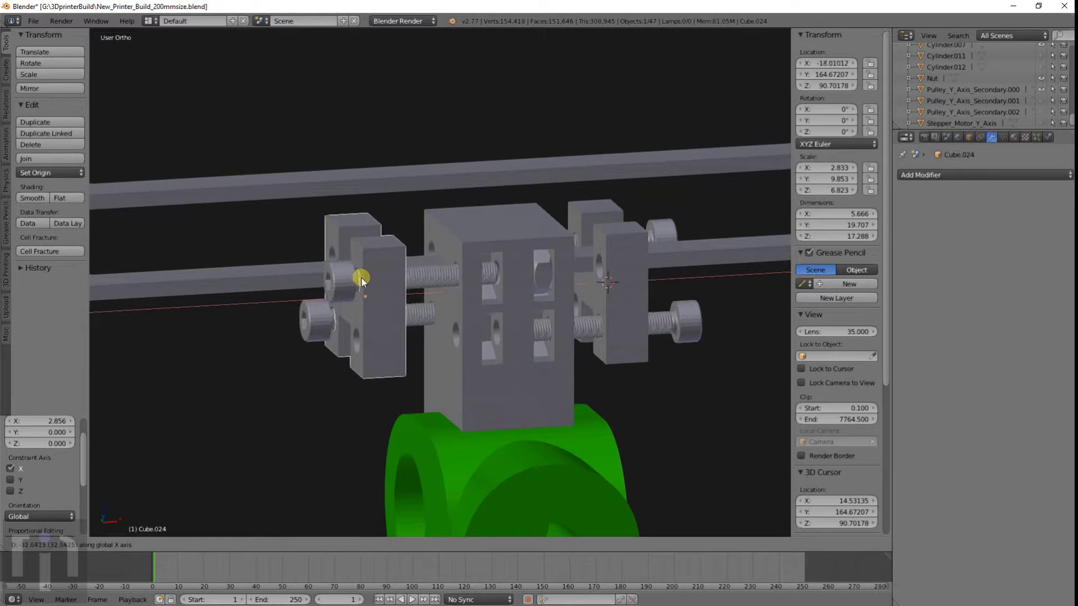
{"action": "left_click", "coordinate": [386, 277]}
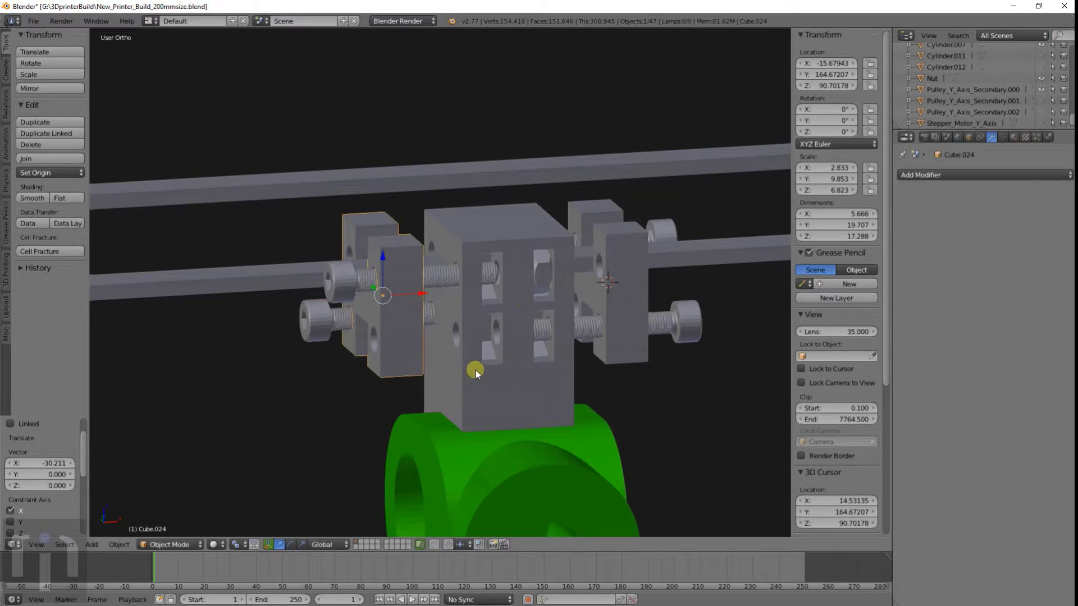
Step: Add a Boolean modifier with the Union operation to the green cylindrical rod holder below the wide block
{"action": "right_click", "coordinate": [482, 402]}
{"action": "right_click", "coordinate": [460, 447]}
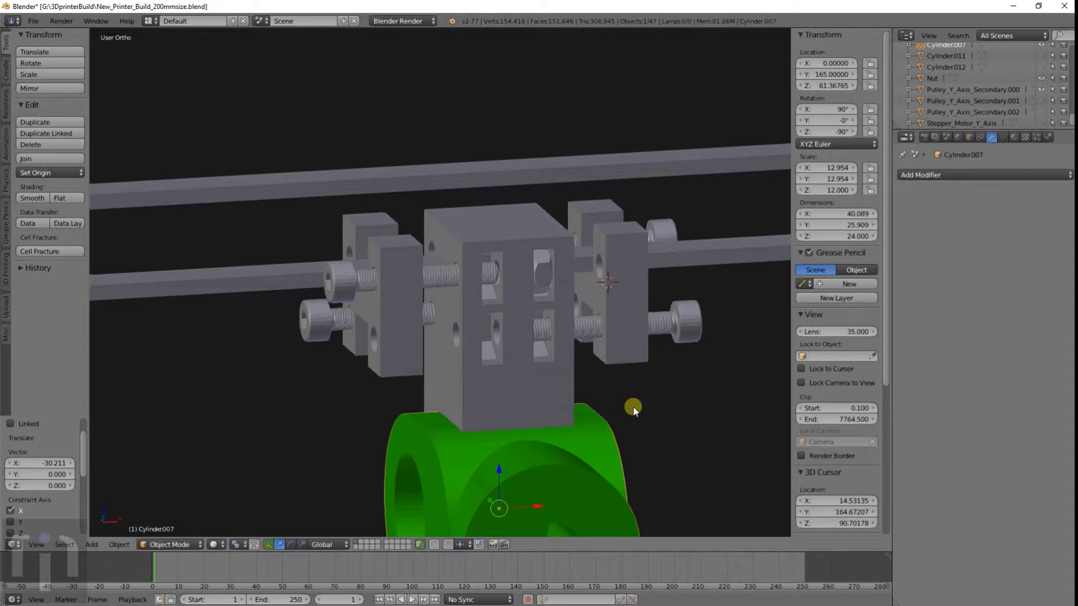
{"action": "left_click", "coordinate": [933, 176]}
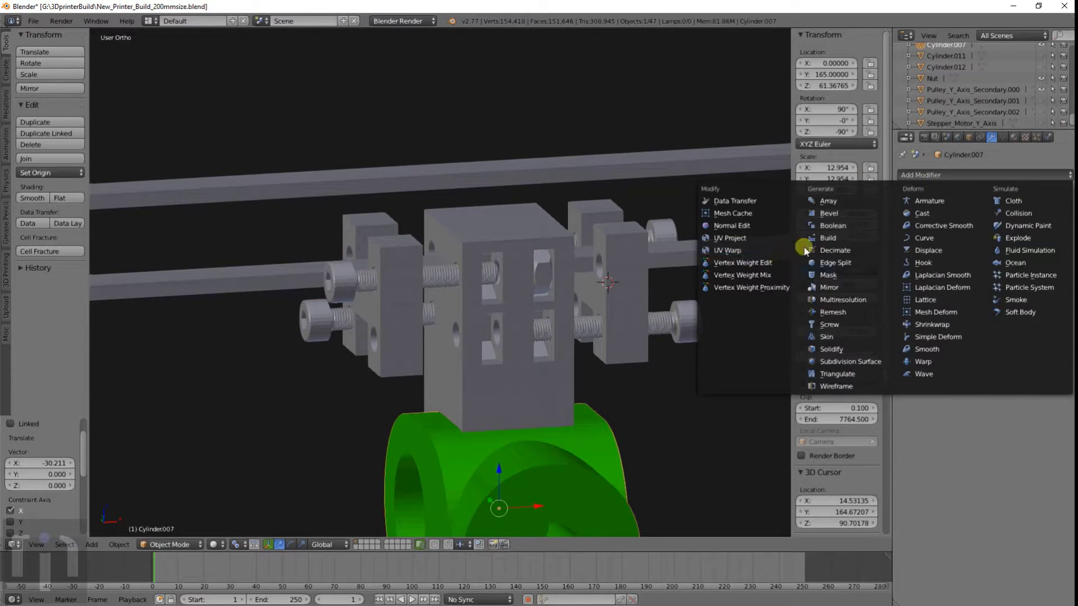
{"action": "left_click", "coordinate": [832, 225]}
{"action": "left_click", "coordinate": [916, 241]}
{"action": "left_click", "coordinate": [925, 212]}
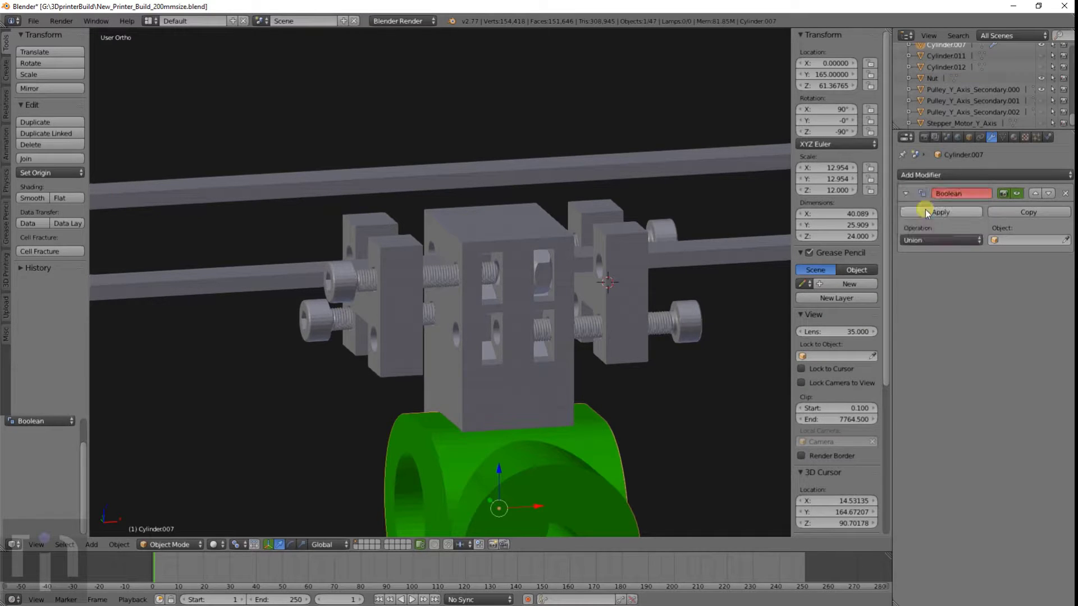
Step: Set the wide block, Cube.022, as the Boolean union's object and apply the modifier to the rod holder
{"action": "right_click", "coordinate": [508, 231]}
{"action": "scroll", "coordinate": [965, 94], "scroll_direction": "up", "scroll_amount": 4}
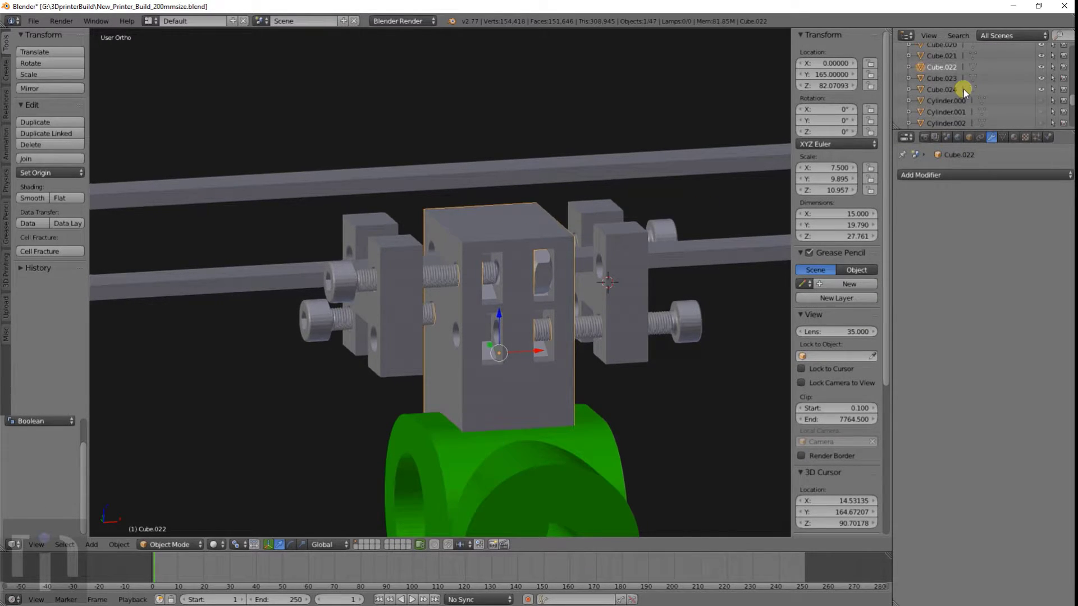
{"action": "right_click", "coordinate": [464, 464]}
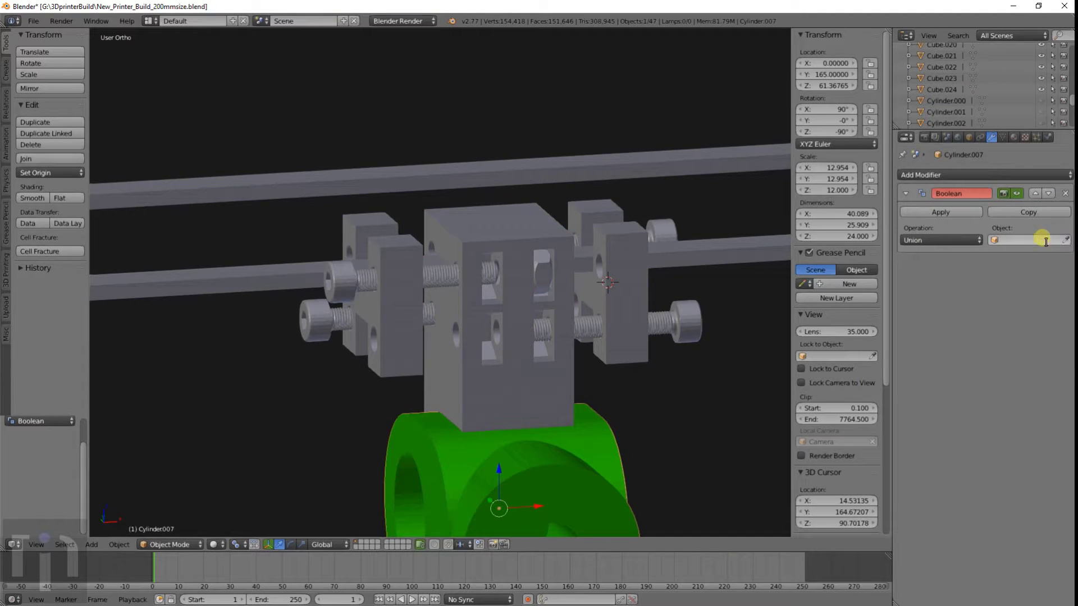
{"action": "left_click", "coordinate": [1045, 241]}
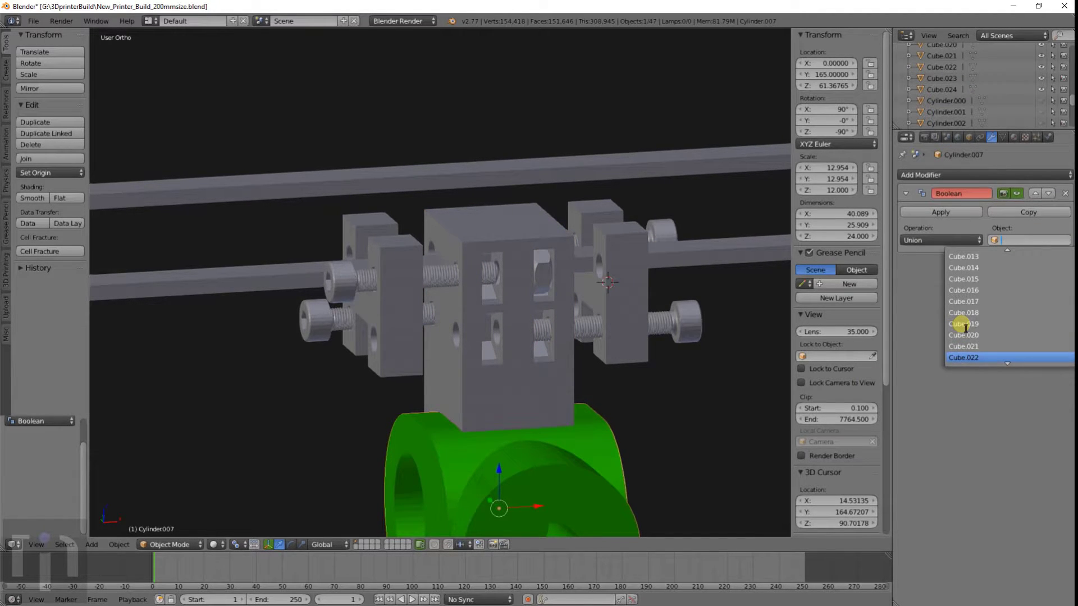
{"action": "scroll", "coordinate": [966, 328], "scroll_direction": "down", "scroll_amount": 3}
{"action": "left_click", "coordinate": [963, 325]}
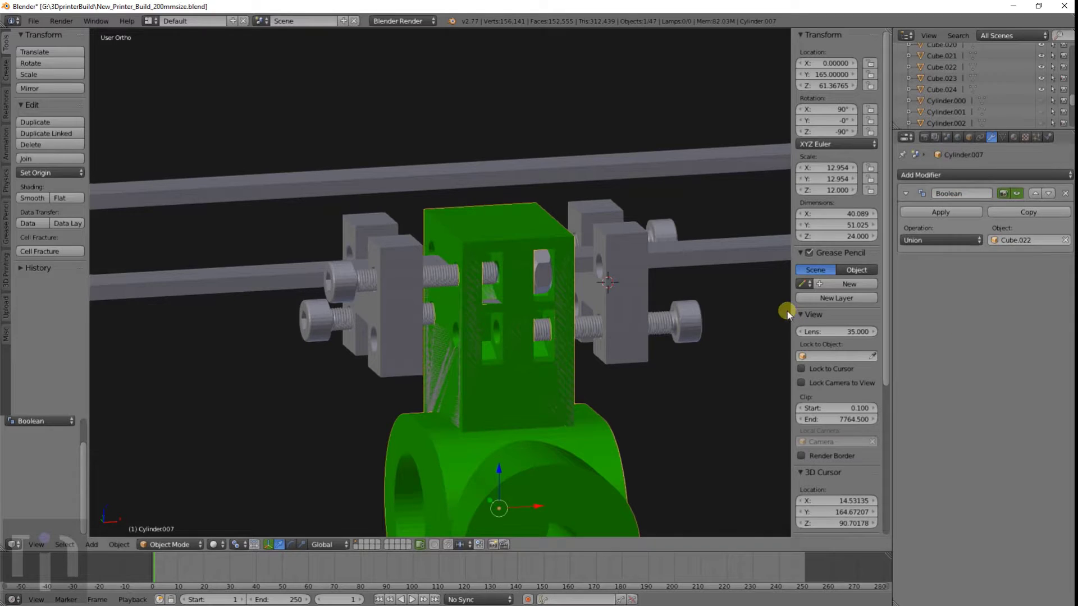
{"action": "left_click", "coordinate": [958, 213]}
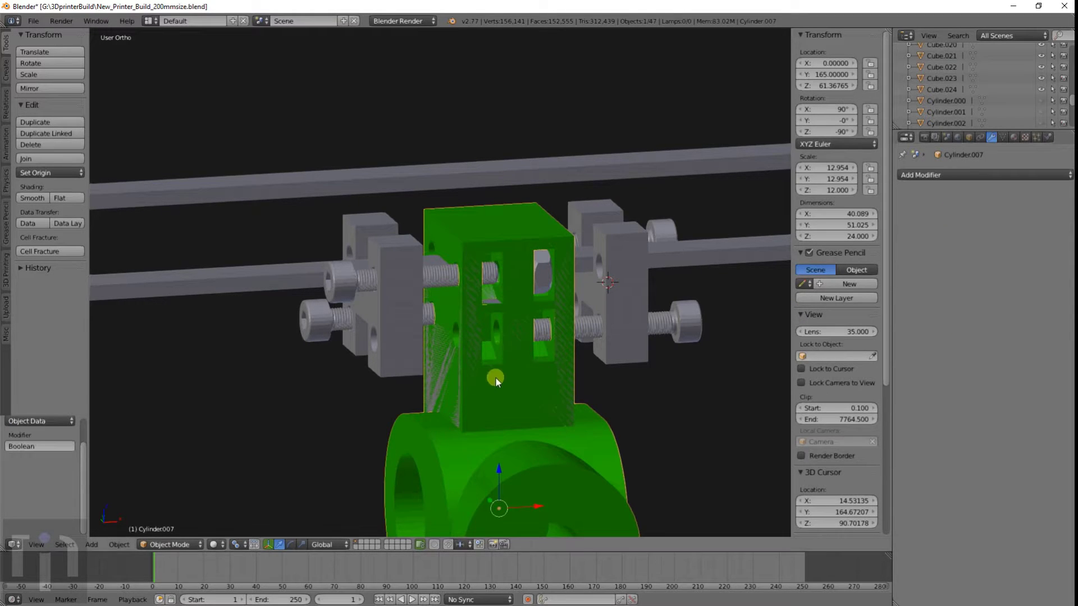
Step: Delete the separate original wide block that overlaps the merged rod holder
{"action": "right_click", "coordinate": [468, 399]}
{"action": "key", "text": "x"}
{"action": "left_click", "coordinate": [466, 397]}
{"action": "middle_click_drag", "start_coordinate": [527, 380], "coordinate": [557, 341]}
Step: Assign the green Material.003 to the clamp blocks on both sides of the rod holder
{"action": "right_click", "coordinate": [612, 297]}
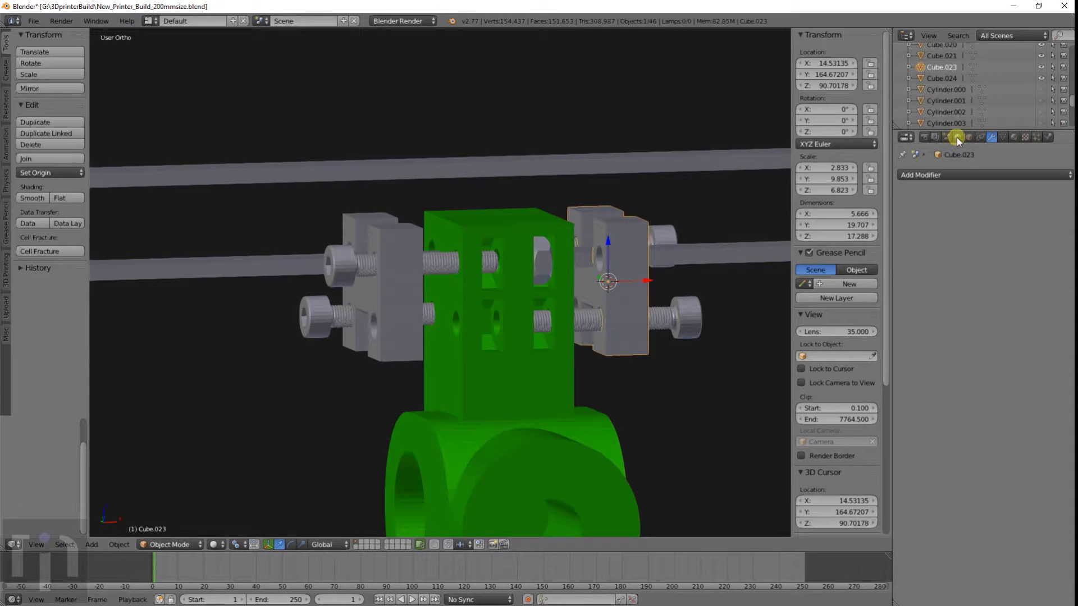
{"action": "left_click", "coordinate": [1014, 137]}
{"action": "left_click", "coordinate": [903, 211]}
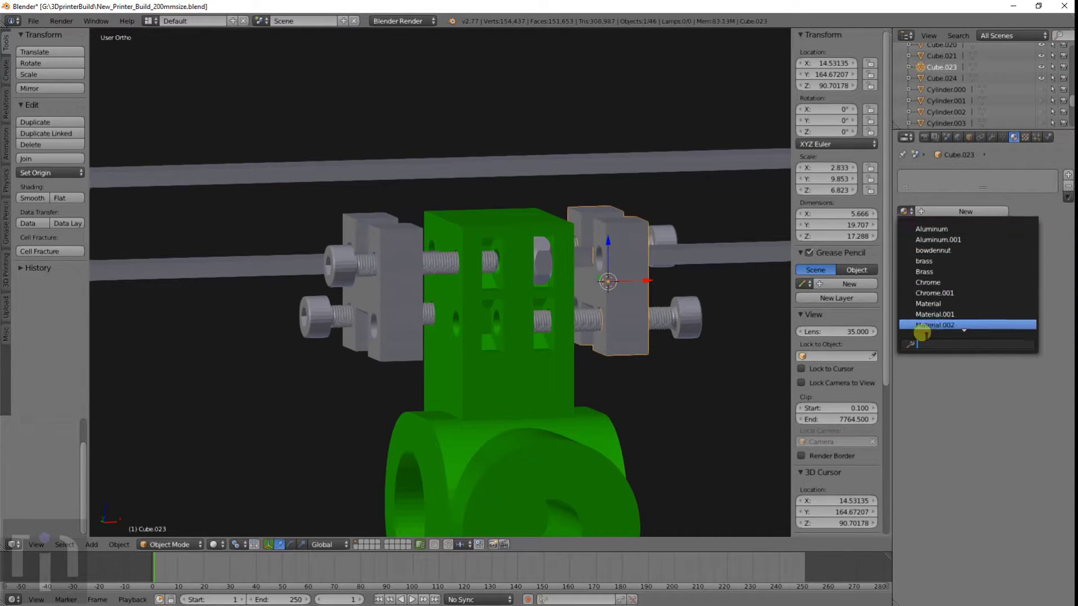
{"action": "left_click", "coordinate": [932, 292]}
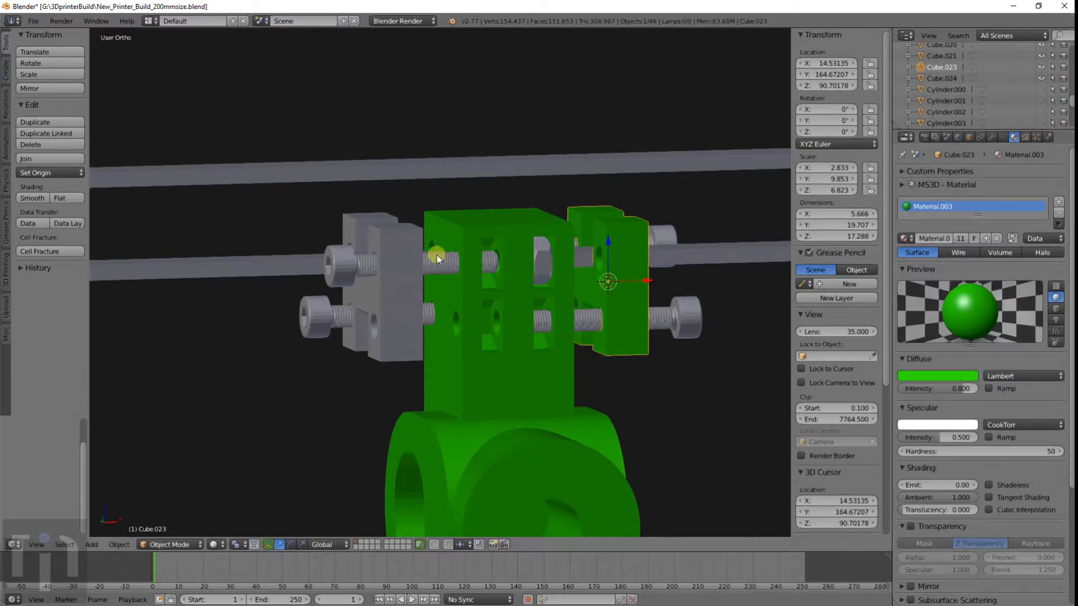
{"action": "right_click", "coordinate": [412, 256]}
{"action": "left_click", "coordinate": [904, 211]}
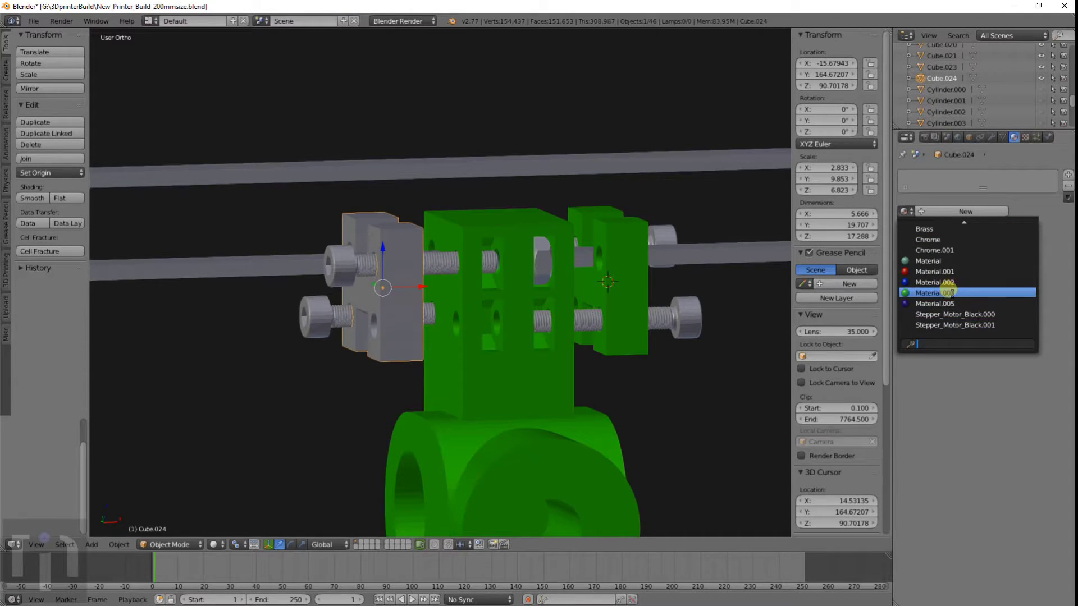
{"action": "left_click", "coordinate": [935, 293]}
Step: Unhide all hidden parts of the printer
{"action": "scroll", "coordinate": [564, 275], "scroll_direction": "down", "scroll_amount": 4}
{"action": "middle_click_drag", "start_coordinate": [563, 276], "coordinate": [544, 299]}
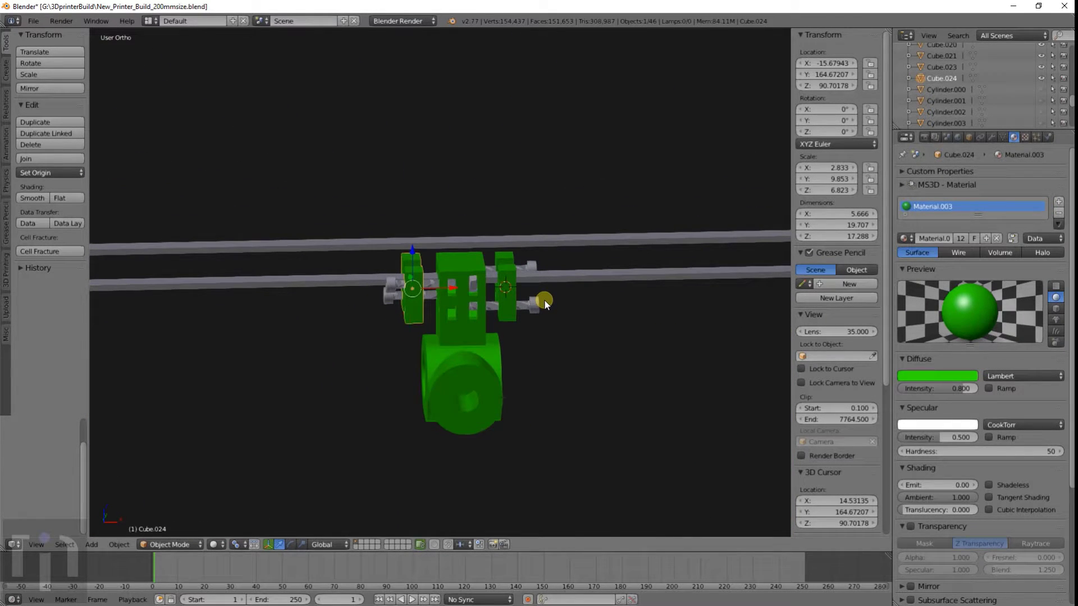
{"action": "key", "text": "alt+h"}
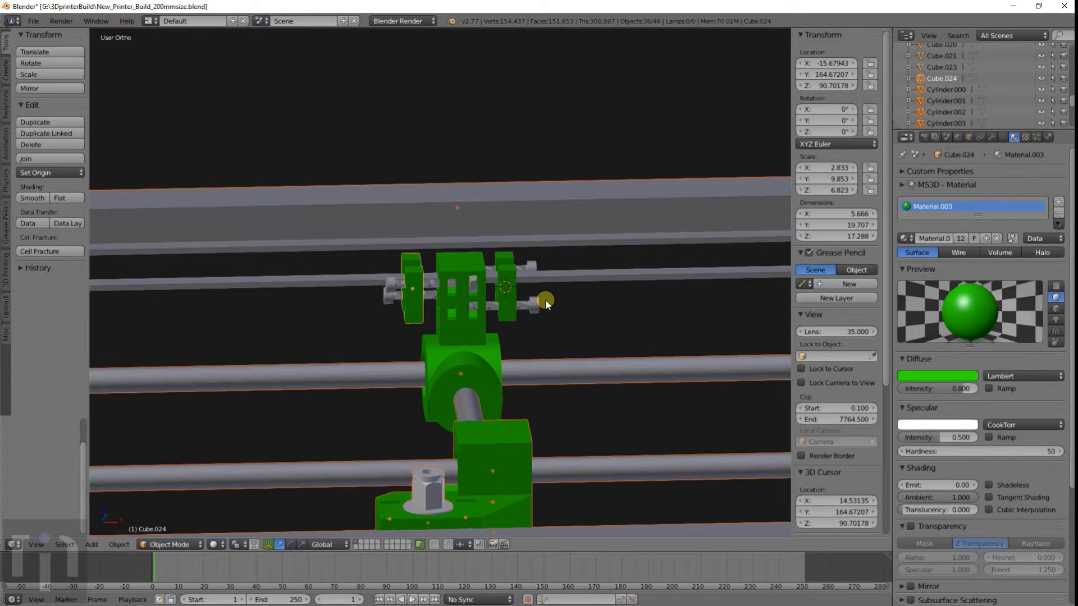
Step: Try to join the clamp blocks and the rod holder with the whole revealed selection still active
{"action": "scroll", "coordinate": [544, 299], "scroll_direction": "down", "scroll_amount": 8}
{"action": "scroll", "coordinate": [543, 301], "scroll_direction": "up", "scroll_amount": 10}
{"action": "right_click", "coordinate": [554, 324], "text": "shift"}
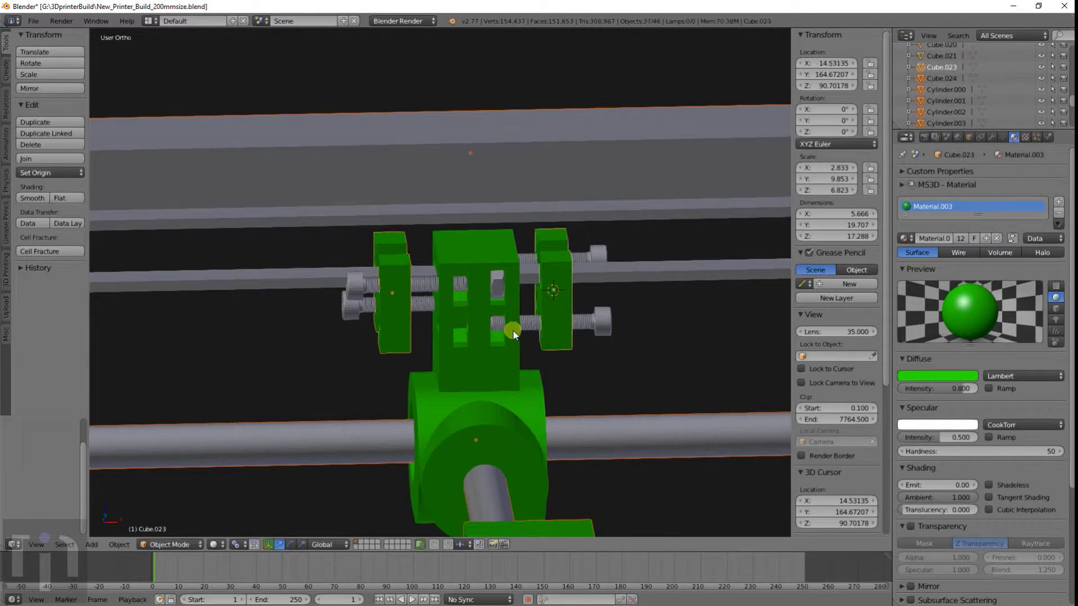
{"action": "right_click", "coordinate": [454, 260], "text": "shift"}
{"action": "scroll", "coordinate": [593, 417], "scroll_direction": "down", "scroll_amount": 4}
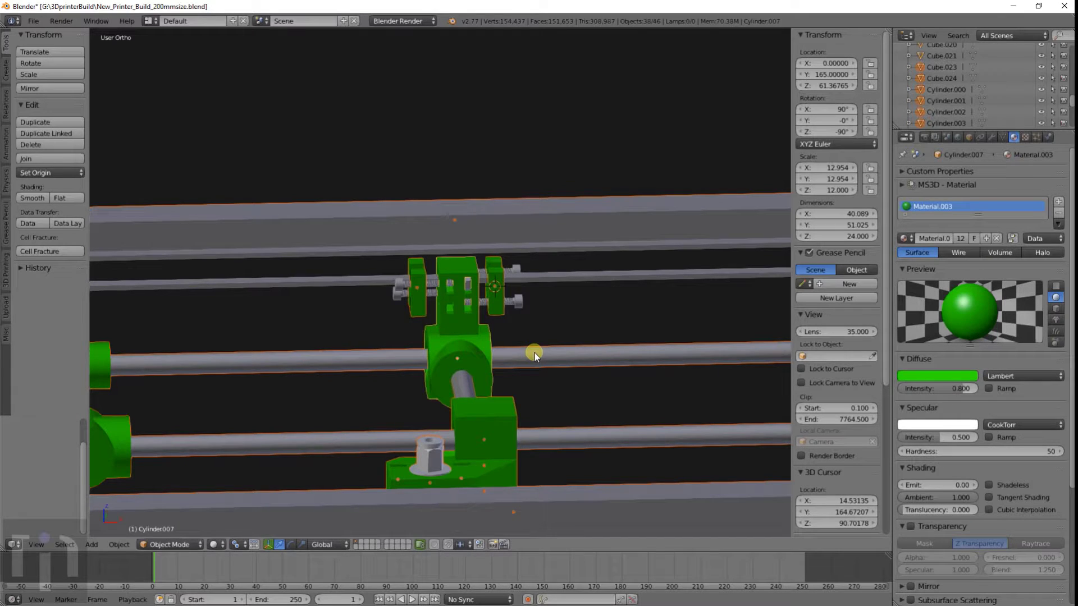
{"action": "key", "text": "ctrl+j"}
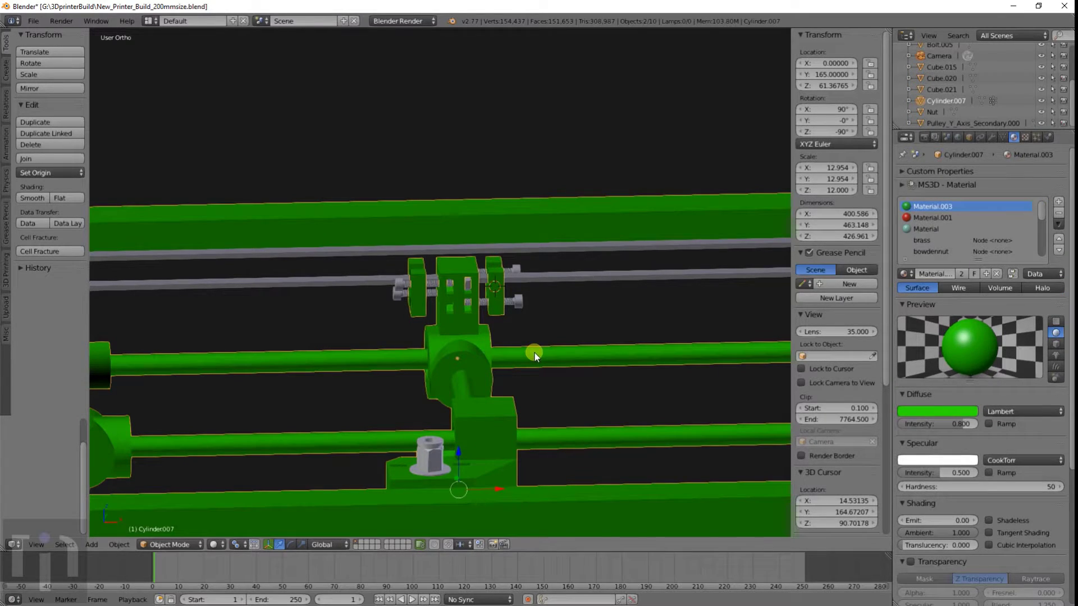
{"action": "key", "text": "ctrl+z"}
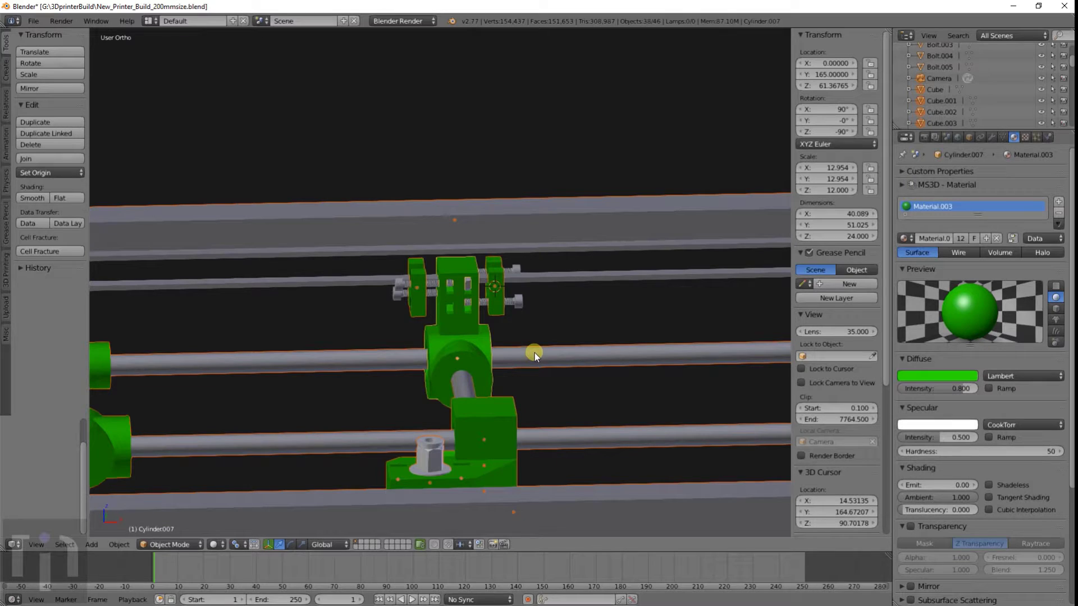
Step: Select only the green rod holder and its two clamp blocks and join them into one object
{"action": "scroll", "coordinate": [534, 353], "scroll_direction": "up", "scroll_amount": 4}
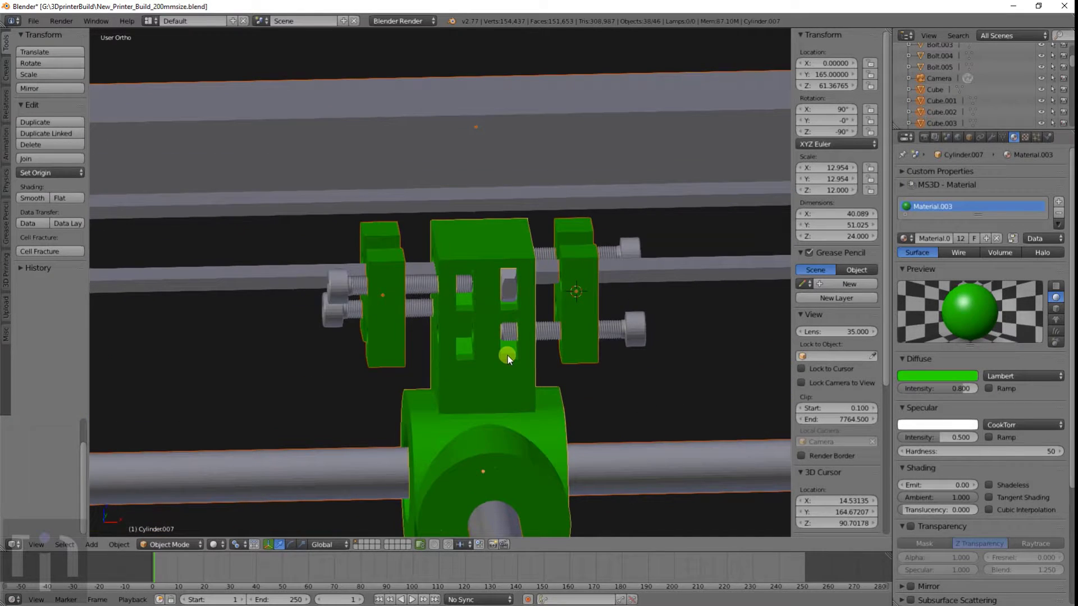
{"action": "right_click", "coordinate": [530, 364]}
{"action": "right_click", "coordinate": [588, 278], "text": "shift"}
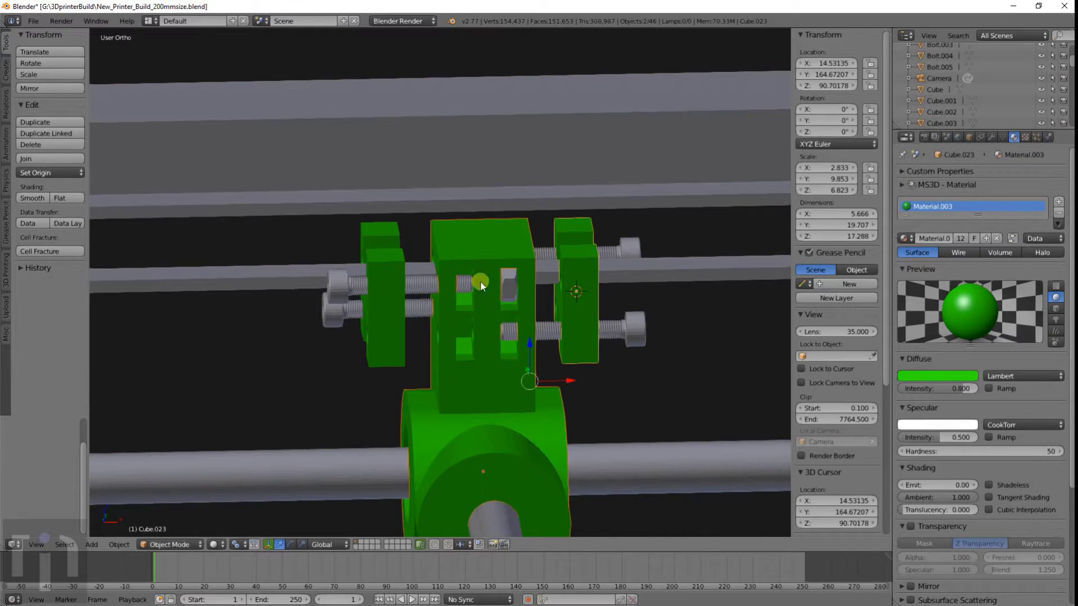
{"action": "right_click", "coordinate": [383, 282], "text": "shift"}
{"action": "scroll", "coordinate": [478, 366], "scroll_direction": "down", "scroll_amount": 3}
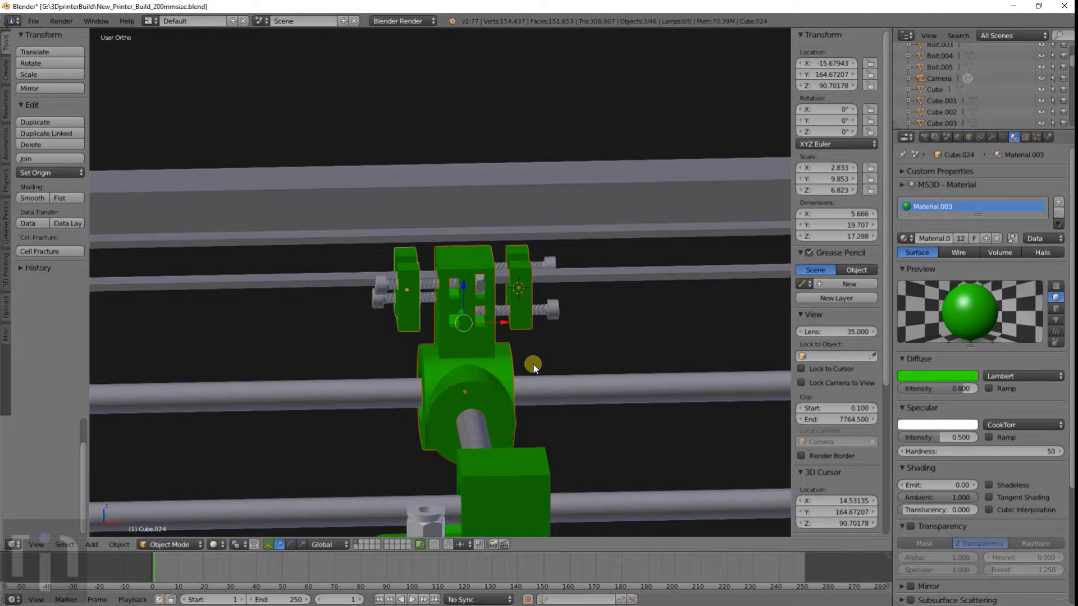
{"action": "key", "text": "ctrl+j"}
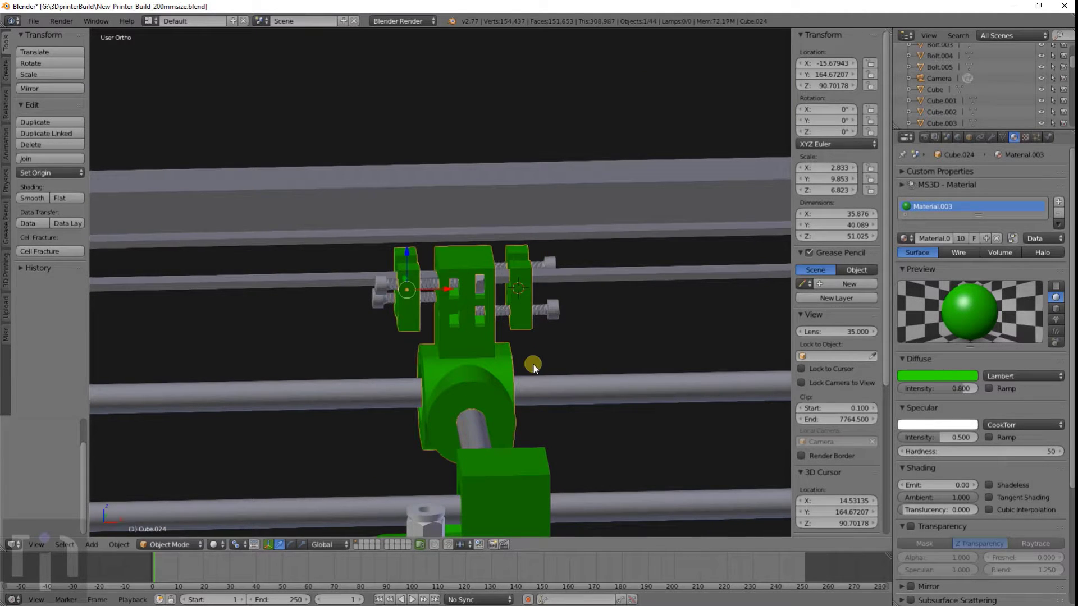
Step: Delete the three old green rod holders at the other ends of the crossing rods
{"action": "scroll", "coordinate": [534, 364], "scroll_direction": "down", "scroll_amount": 5}
{"action": "middle_click_drag", "start_coordinate": [535, 367], "coordinate": [557, 353]}
{"action": "scroll", "coordinate": [459, 356], "scroll_direction": "up", "scroll_amount": 2}
{"action": "key", "text": "Delete"}
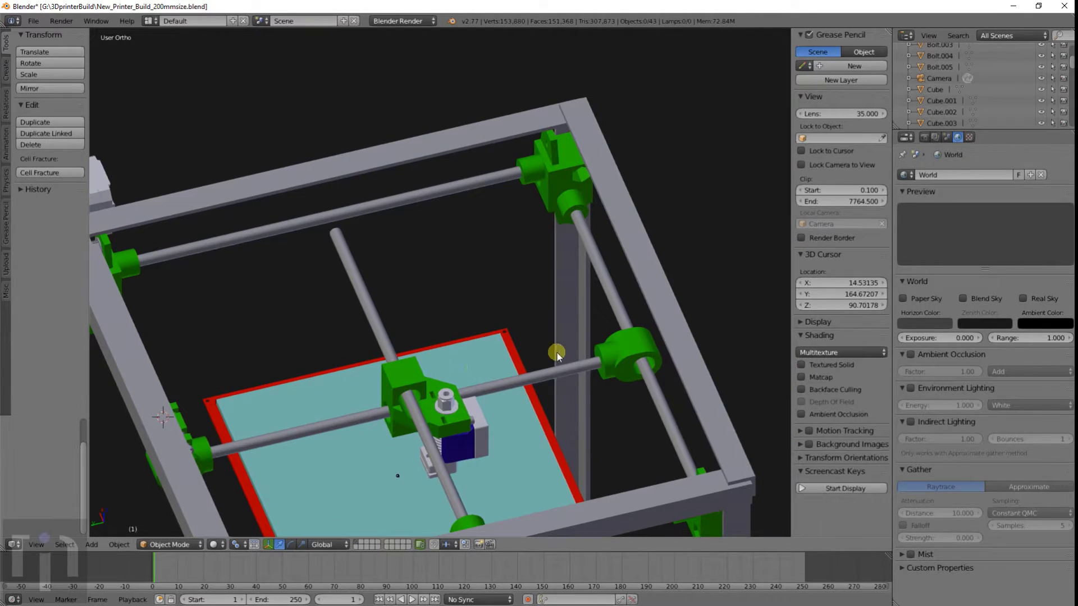
{"action": "right_click", "coordinate": [609, 353]}
{"action": "key", "text": "Delete"}
{"action": "middle_click_drag", "start_coordinate": [512, 446], "coordinate": [563, 484]}
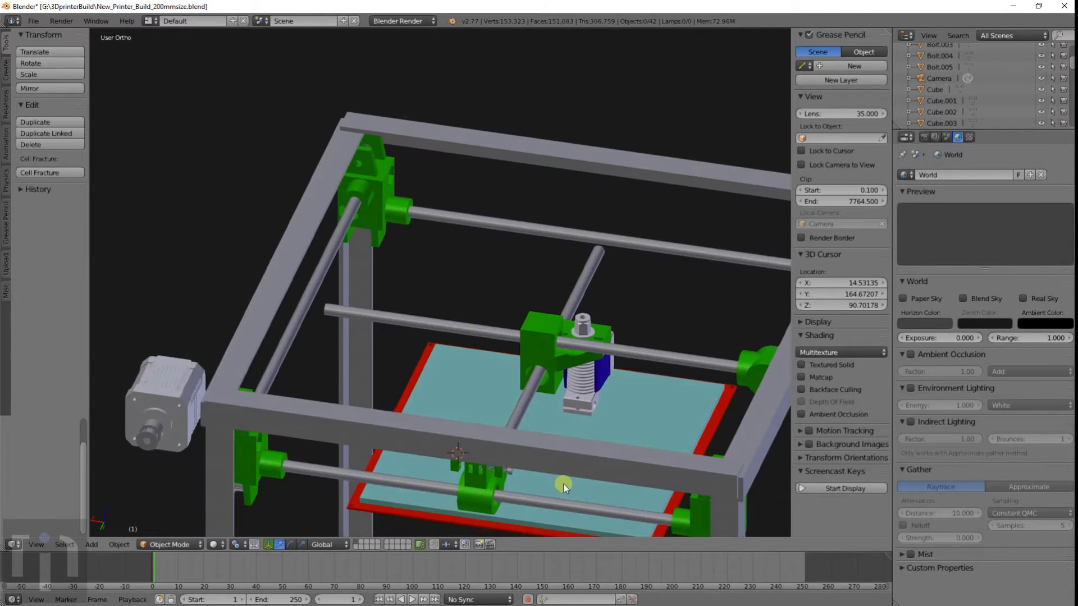
{"action": "right_click", "coordinate": [759, 363]}
{"action": "key", "text": "Delete"}
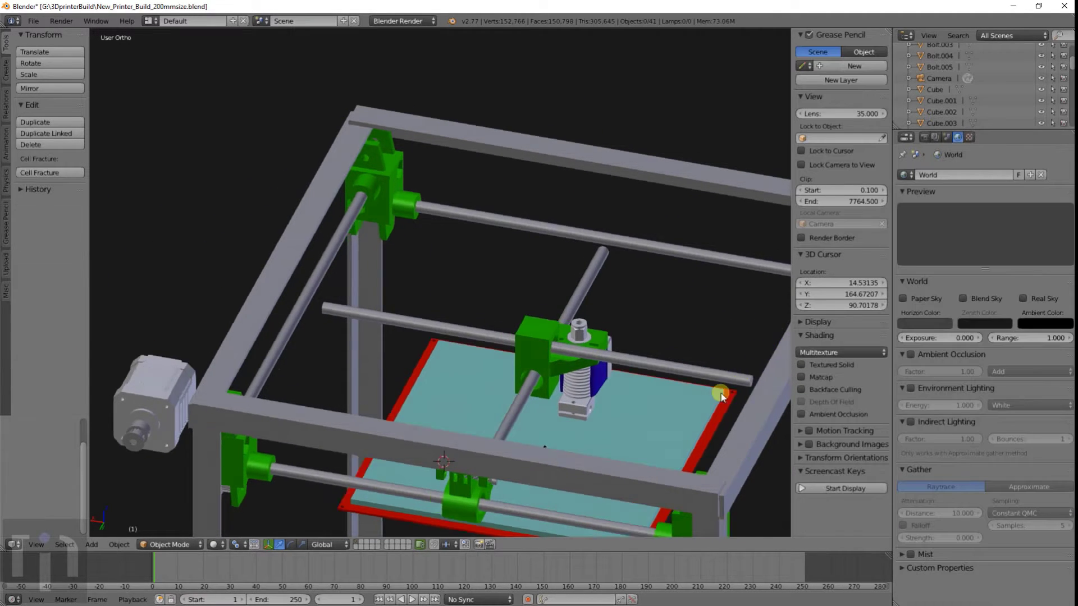
Step: Duplicate the joined clamp holder about -293.94 units along Y, to the opposite end of its cross rod
{"action": "middle_click_drag", "start_coordinate": [718, 387], "coordinate": [352, 335]}
{"action": "right_click", "coordinate": [330, 212]}
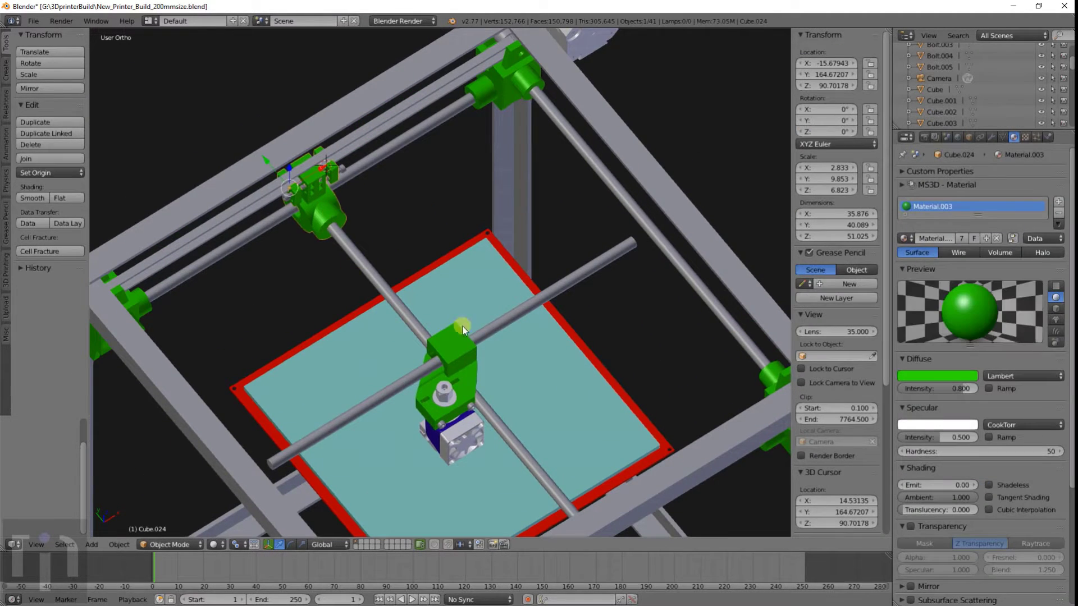
{"action": "middle_click_drag", "start_coordinate": [462, 325], "coordinate": [436, 197]}
{"action": "key", "text": "shift+d"}
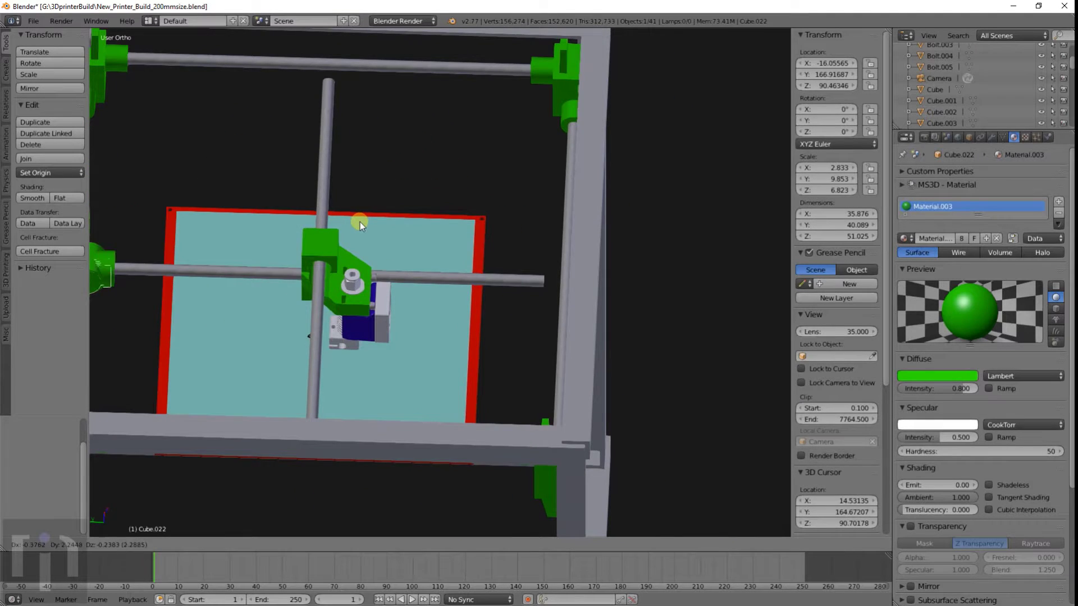
{"action": "key", "text": "y"}
{"action": "middle_click_drag", "start_coordinate": [322, 266], "coordinate": [507, 290]}
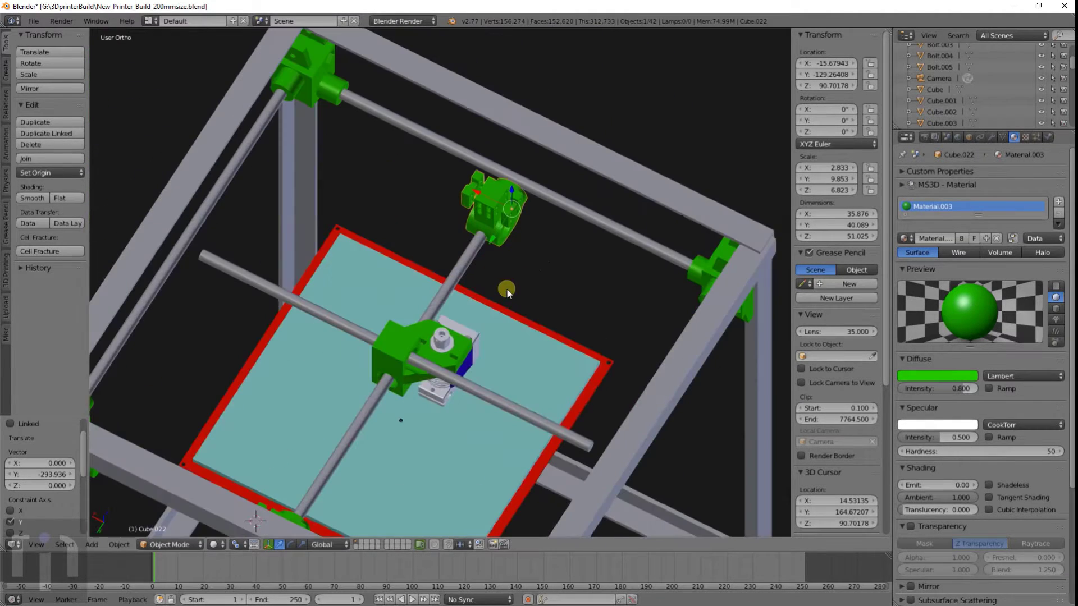
Step: Snap the 3D cursor to the outer rod beside the duplicated clamp holder, and snap the holder to the cursor
{"action": "right_click", "coordinate": [513, 176]}
{"action": "key", "text": "shift+s"}
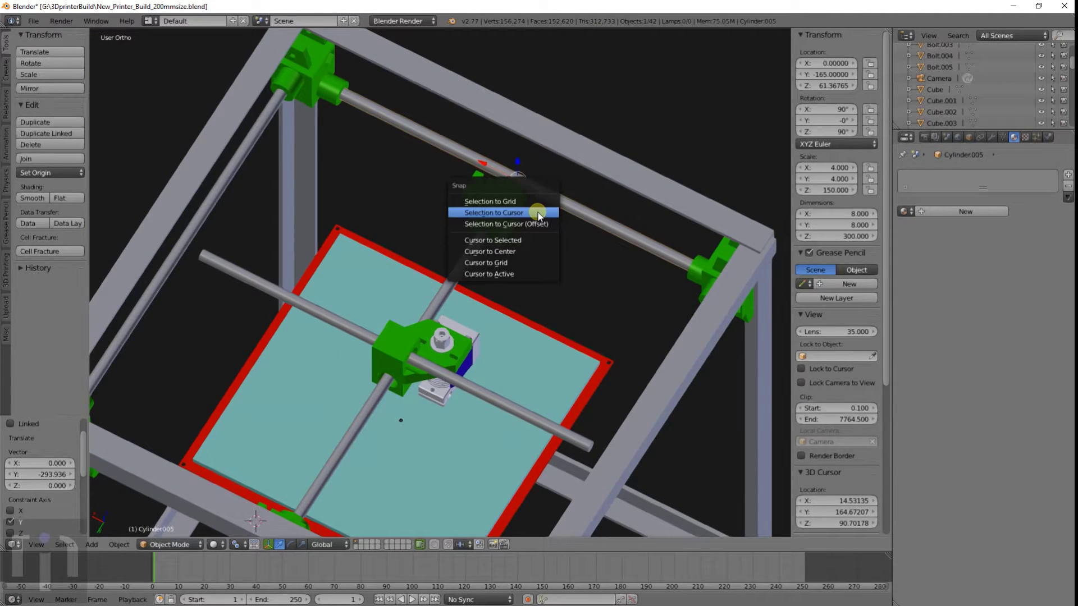
{"action": "left_click", "coordinate": [521, 240]}
{"action": "middle_click_drag", "start_coordinate": [521, 237], "coordinate": [528, 204]}
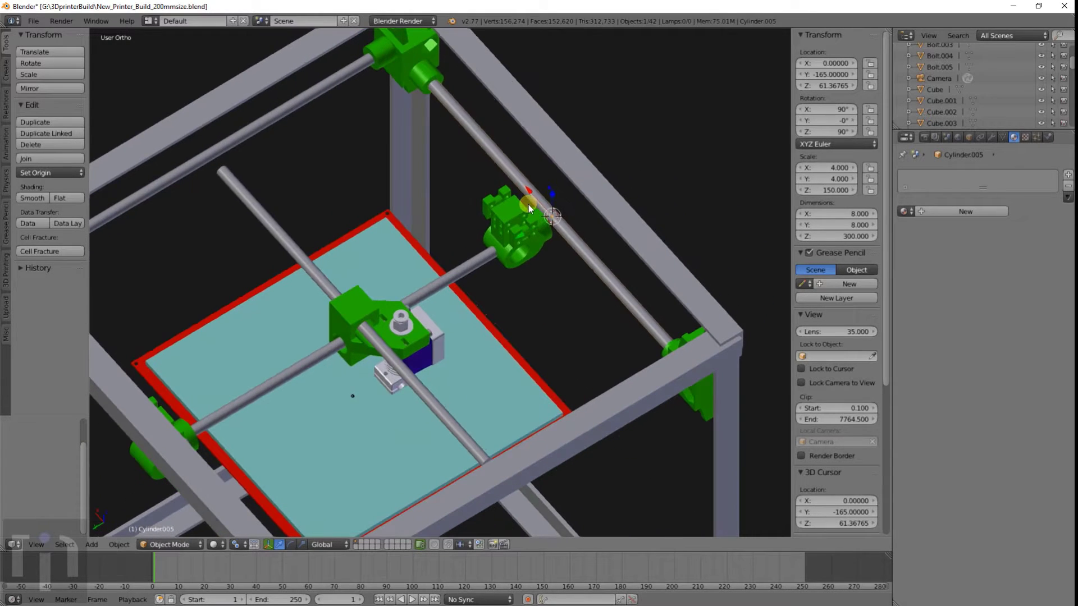
{"action": "right_click", "coordinate": [520, 221]}
{"action": "key", "text": "shift+s"}
{"action": "left_click", "coordinate": [504, 223]}
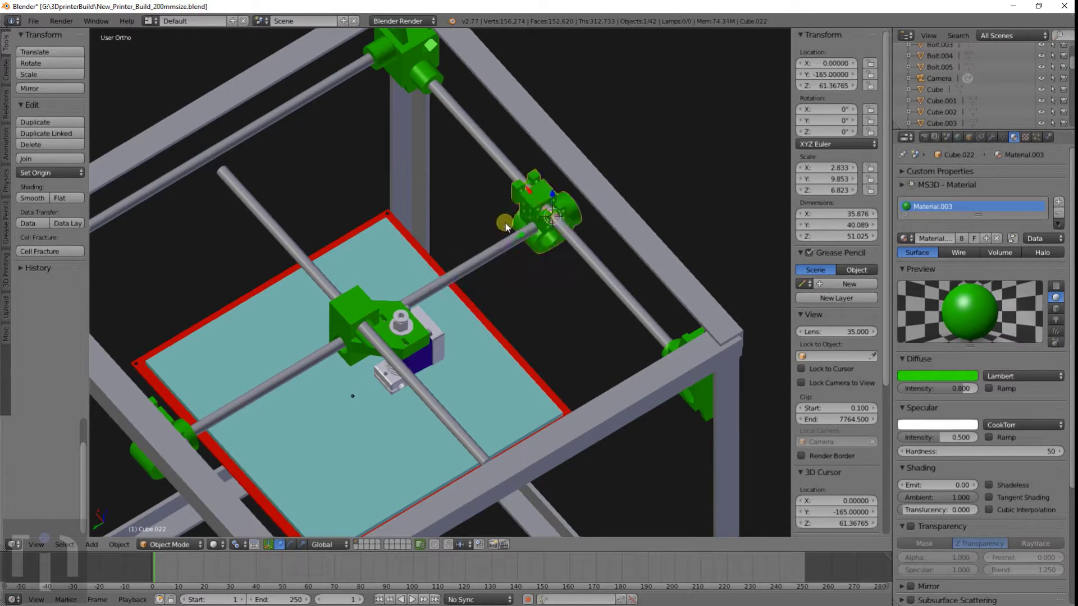
Step: Rotate the duplicated clamp holder 180° about the Z axis
{"action": "middle_click_drag", "start_coordinate": [530, 267], "coordinate": [532, 283]}
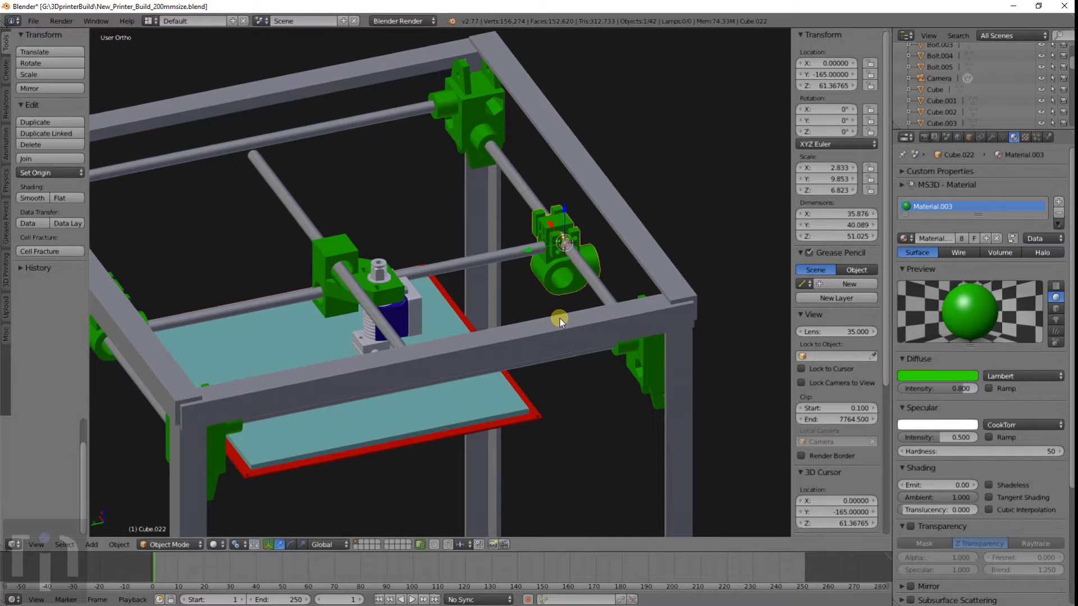
{"action": "type", "text": "rz180"}
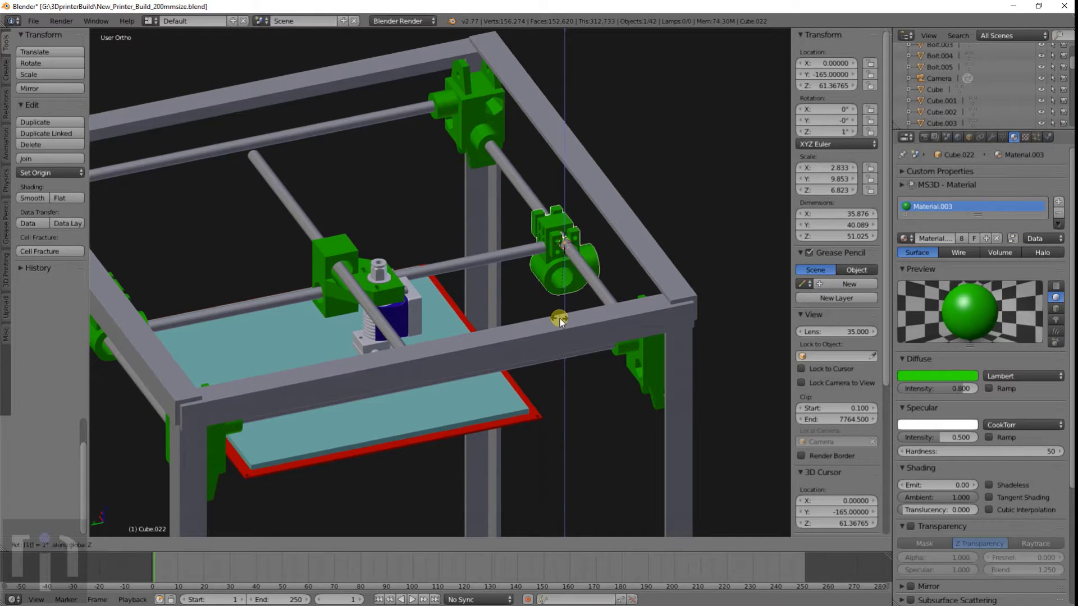
{"action": "key", "text": "Return"}
Step: Set the duplicated holder's origin to its center of mass, working in the front view
{"action": "key", "text": "KP_1"}
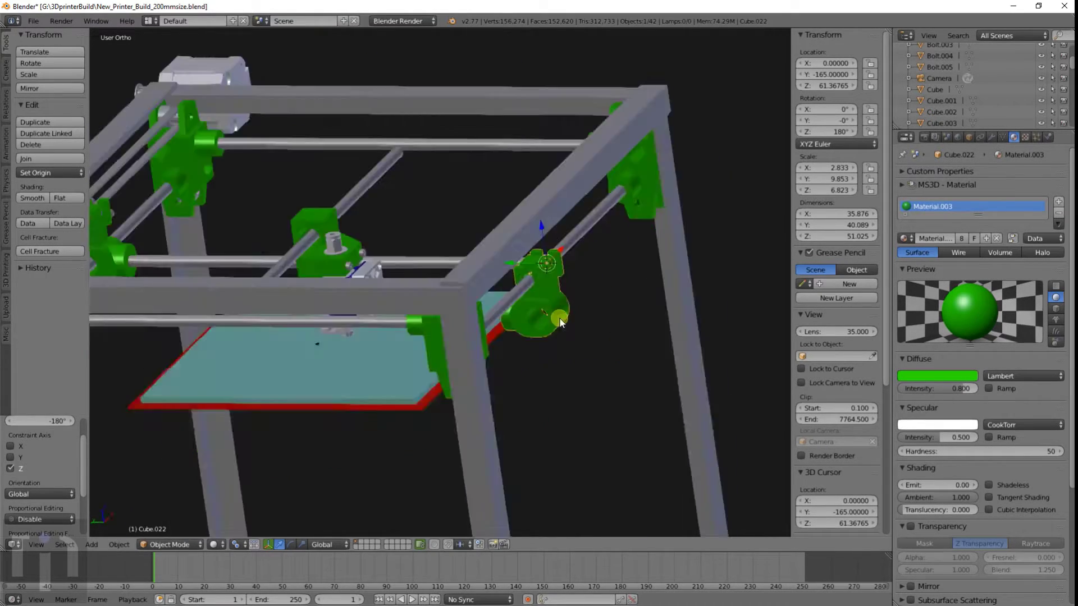
{"action": "key", "text": "KP_3"}
{"action": "key", "text": "KP_1"}
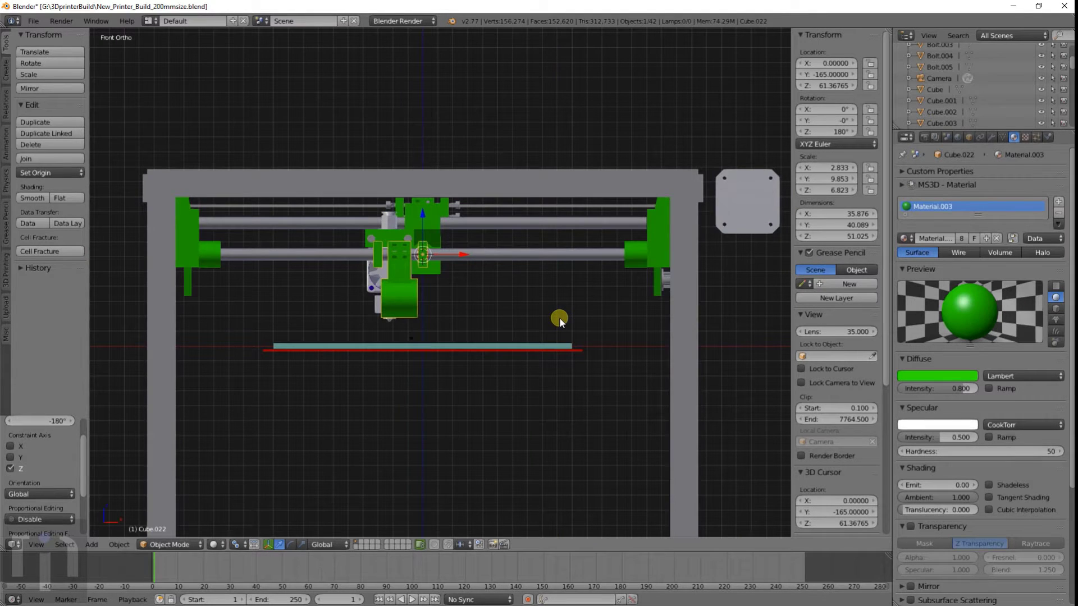
{"action": "scroll", "coordinate": [559, 318], "scroll_direction": "up", "scroll_amount": 4}
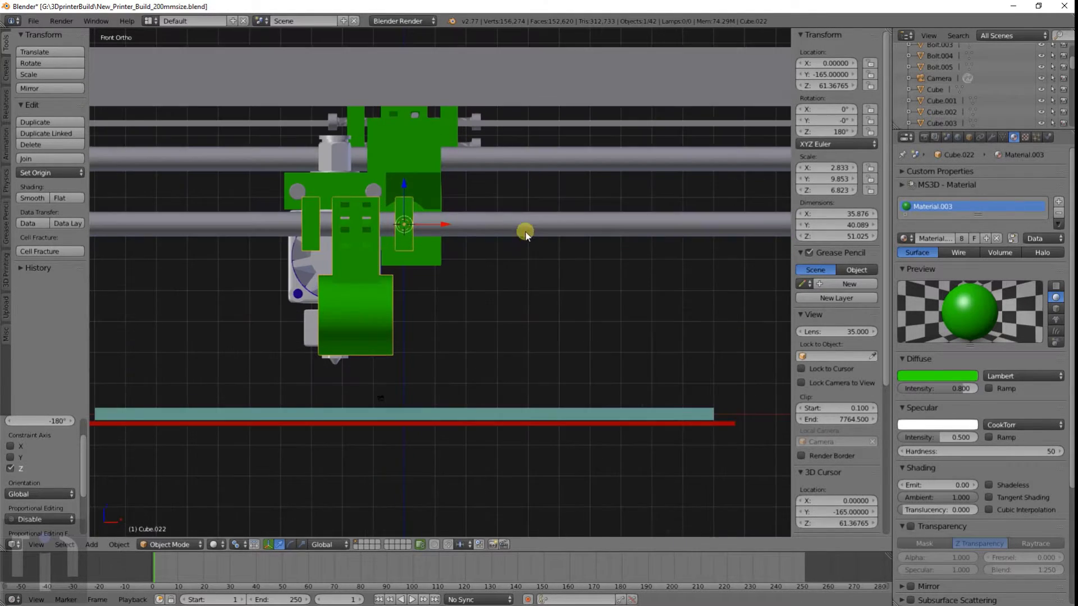
{"action": "key", "text": "ctrl+alt+shift+c"}
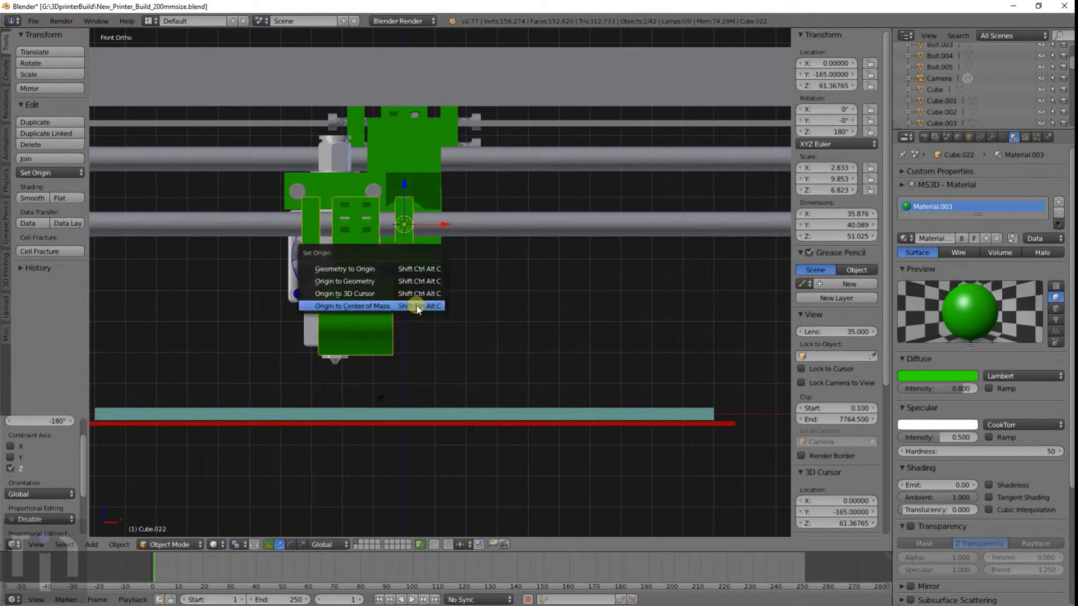
{"action": "left_click", "coordinate": [418, 307]}
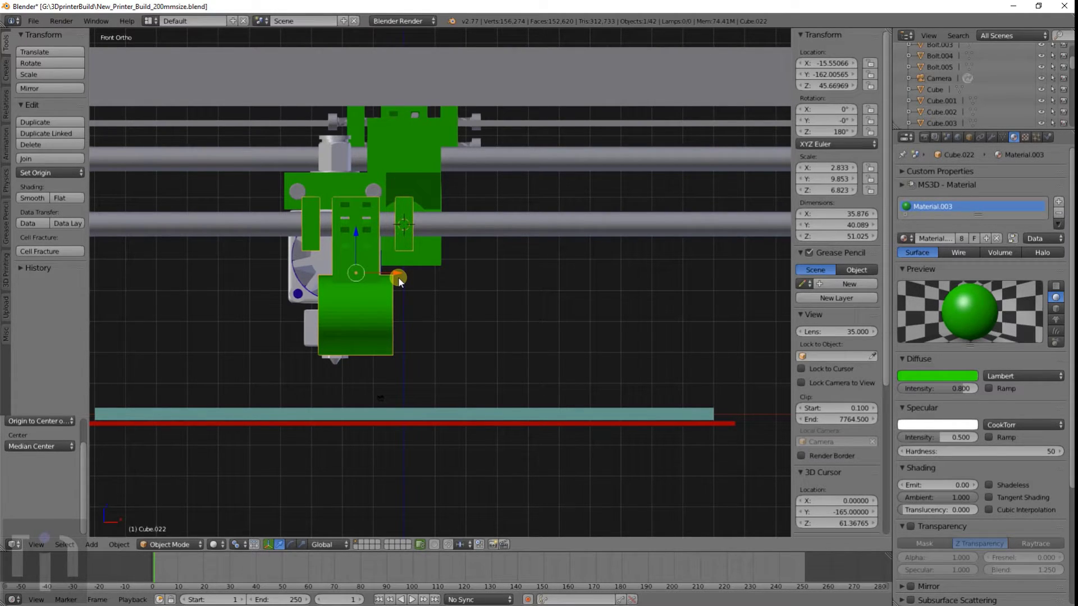
Step: Move the holder in the front view to about X 0.007, Z 74.625, lining its circular bore up with the 3D cursor
{"action": "key", "text": "g"}
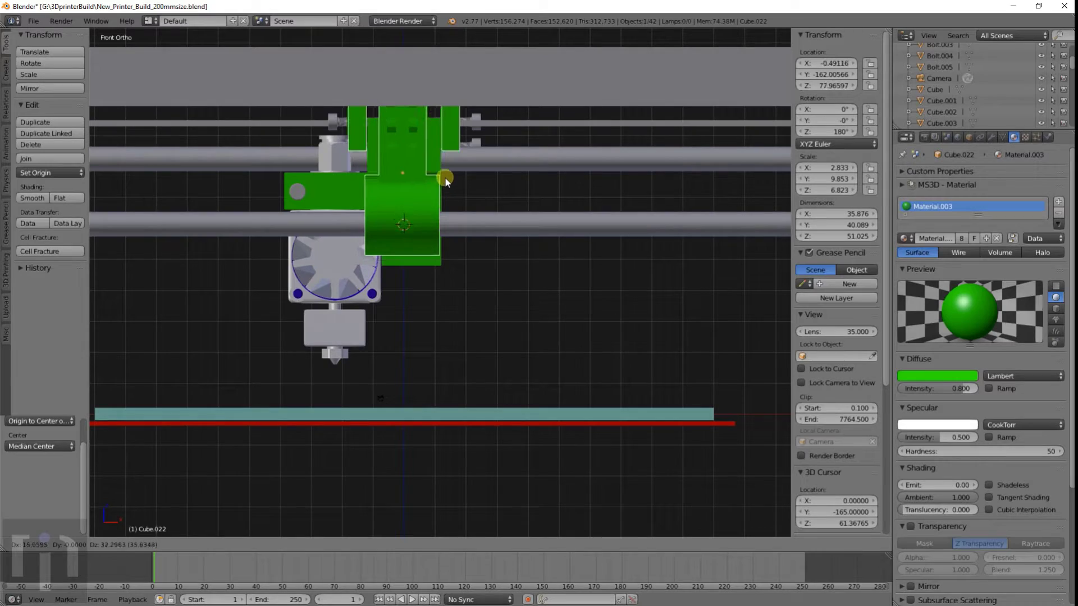
{"action": "left_click", "coordinate": [444, 177]}
{"action": "scroll", "coordinate": [494, 287], "scroll_direction": "up", "scroll_amount": 5}
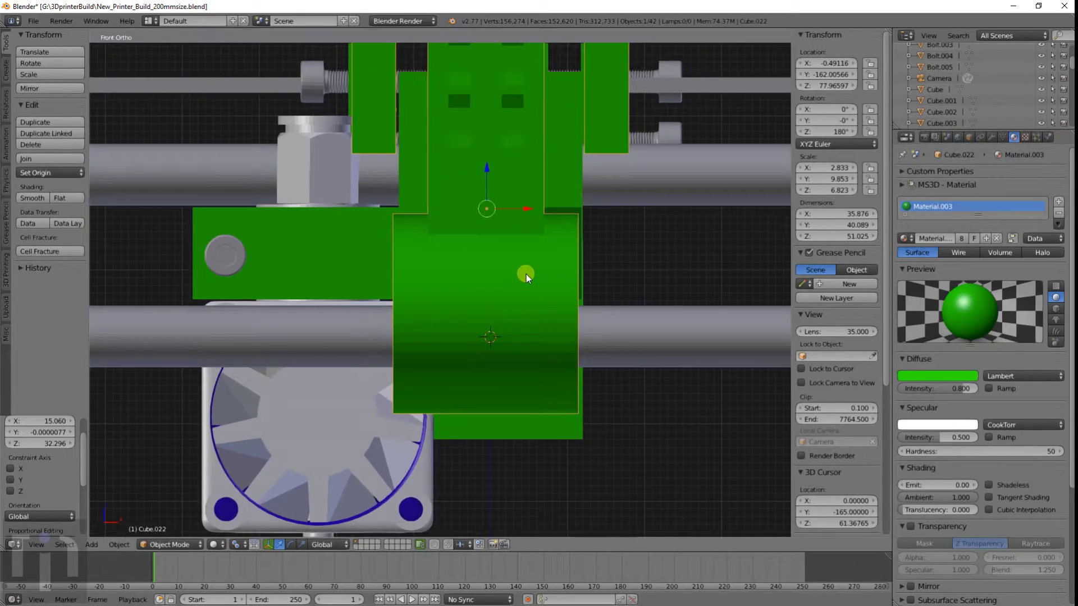
{"action": "key", "text": "z"}
{"action": "scroll", "coordinate": [522, 269], "scroll_direction": "up", "scroll_amount": 5}
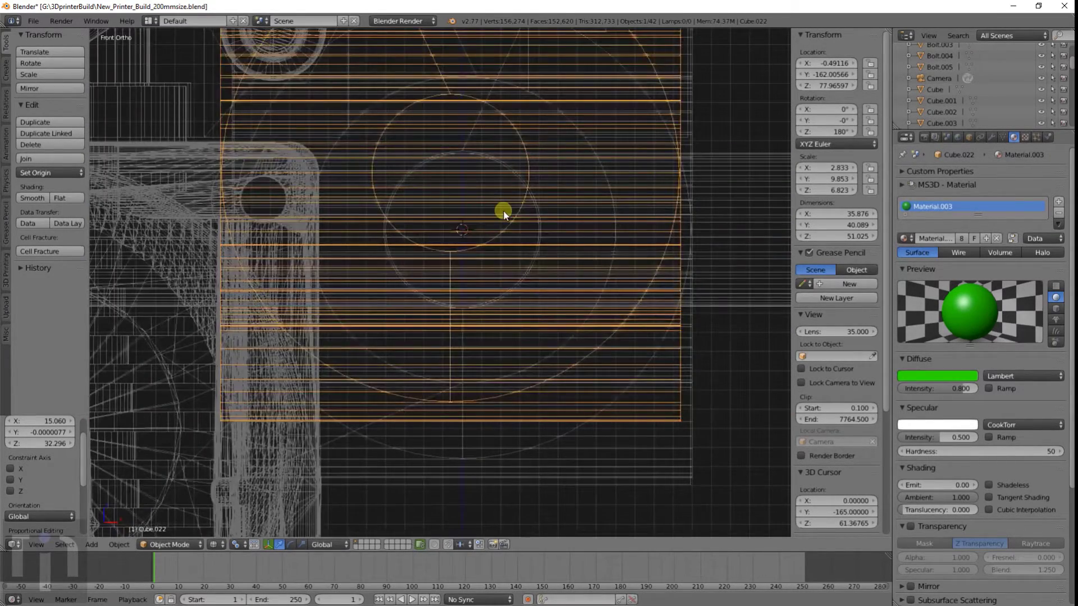
{"action": "key", "text": "g"}
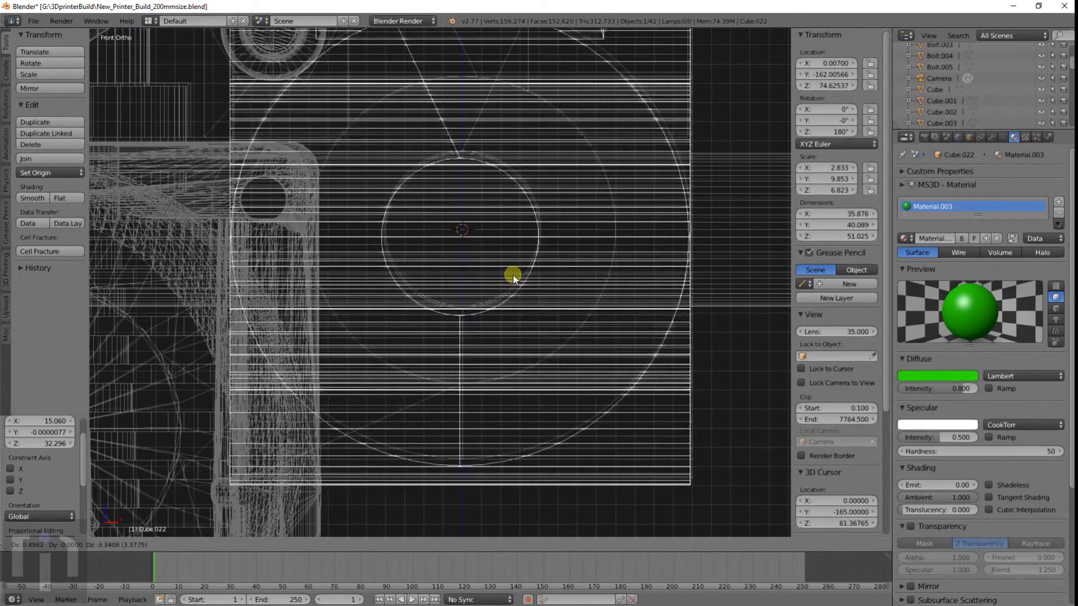
{"action": "left_click", "coordinate": [513, 275]}
Step: Shift the holder about -0.985 units along X and 0.352 along Z, matching its bolt holes in height to the bolts behind
{"action": "middle_click_drag", "start_coordinate": [663, 352], "coordinate": [637, 319], "text": "shift"}
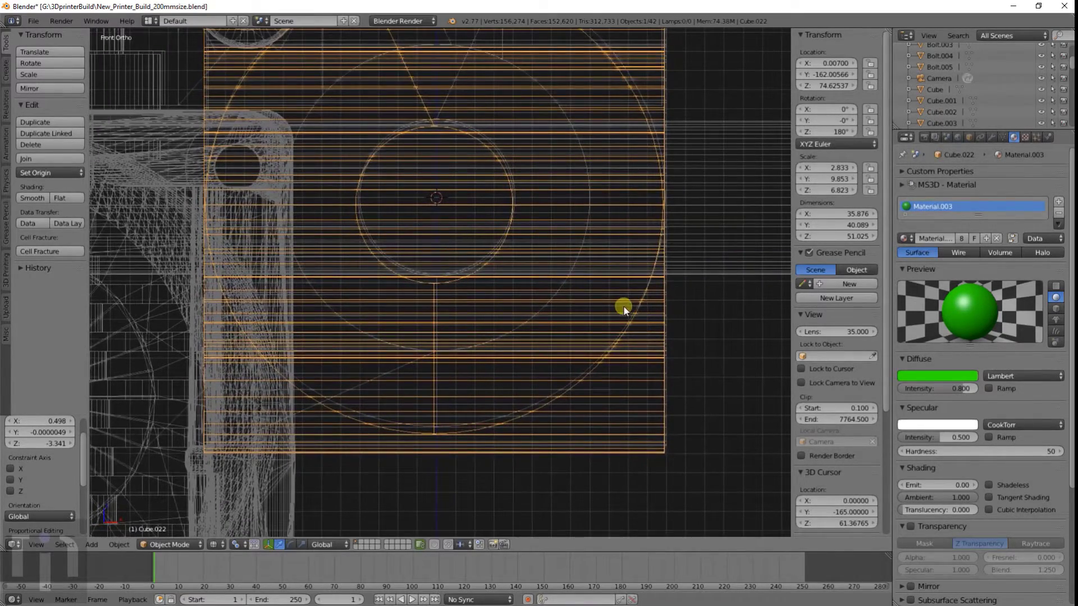
{"action": "scroll", "coordinate": [535, 299], "scroll_direction": "up", "scroll_amount": 3}
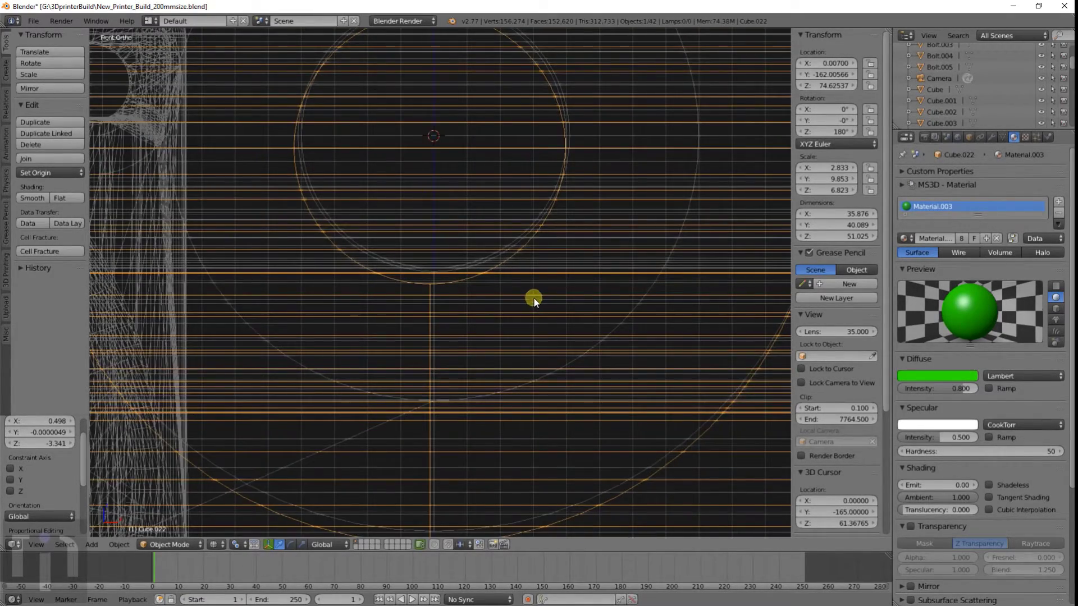
{"action": "scroll", "coordinate": [535, 299], "scroll_direction": "down", "scroll_amount": 5}
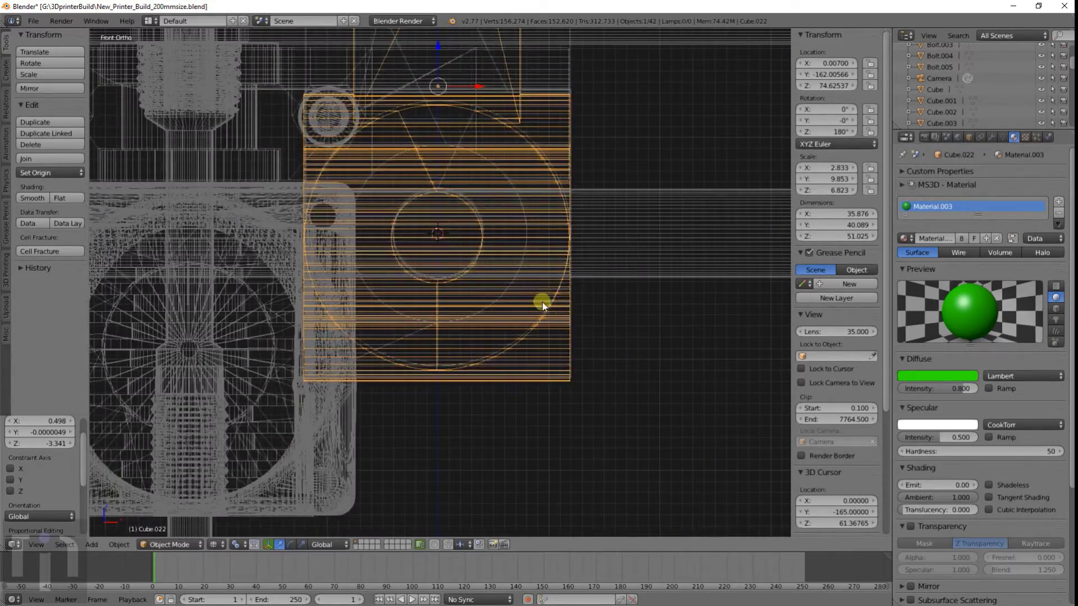
{"action": "middle_click_drag", "start_coordinate": [543, 305], "coordinate": [572, 329]}
{"action": "scroll", "coordinate": [543, 334], "scroll_direction": "down", "scroll_amount": 5}
{"action": "key", "text": "z"}
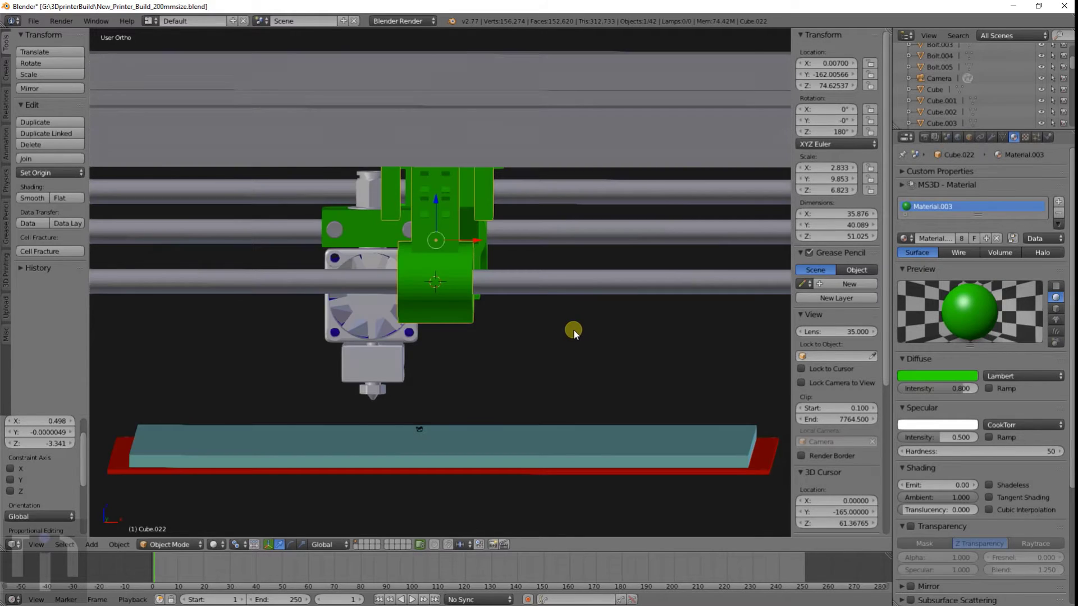
{"action": "key", "text": "KP_1"}
{"action": "key", "text": "z"}
{"action": "scroll", "coordinate": [574, 330], "scroll_direction": "up", "scroll_amount": 4}
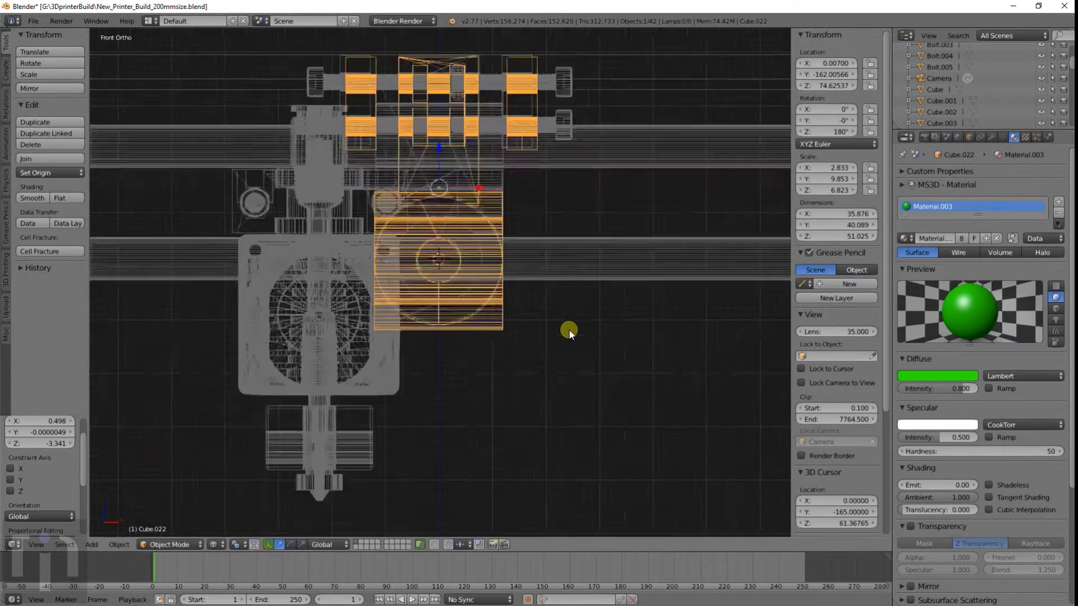
{"action": "middle_click_drag", "start_coordinate": [535, 108], "coordinate": [447, 392], "text": "shift"}
{"action": "scroll", "coordinate": [447, 391], "scroll_direction": "up", "scroll_amount": 5}
{"action": "key", "text": "g"}
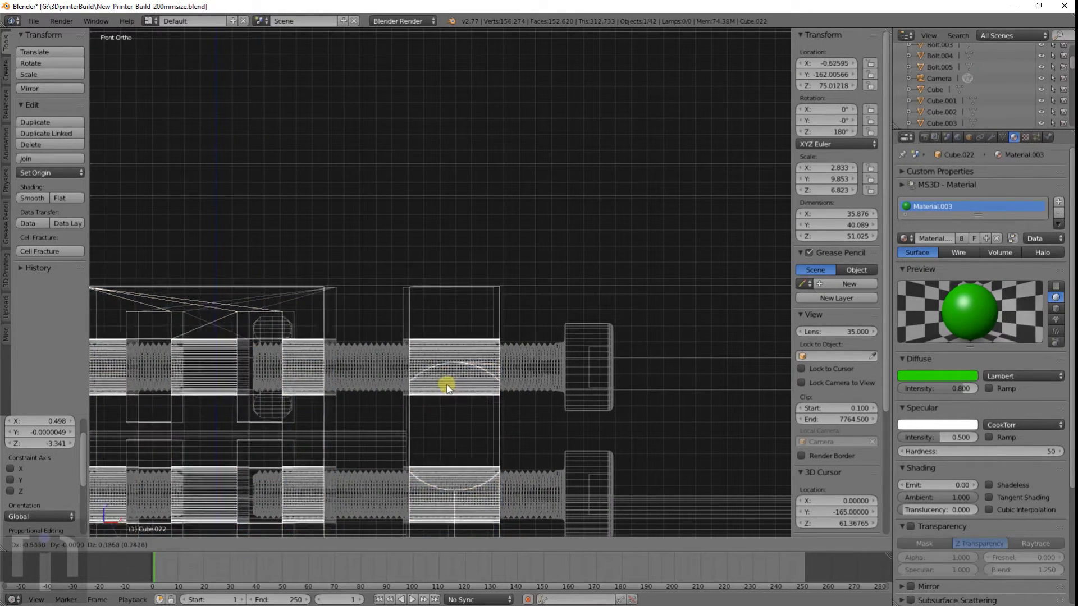
{"action": "left_click", "coordinate": [442, 384]}
Step: Shift the holder about 1.097 units along X only, aligning its middle clamp block with the one behind
{"action": "scroll", "coordinate": [398, 393], "scroll_direction": "down", "scroll_amount": 4}
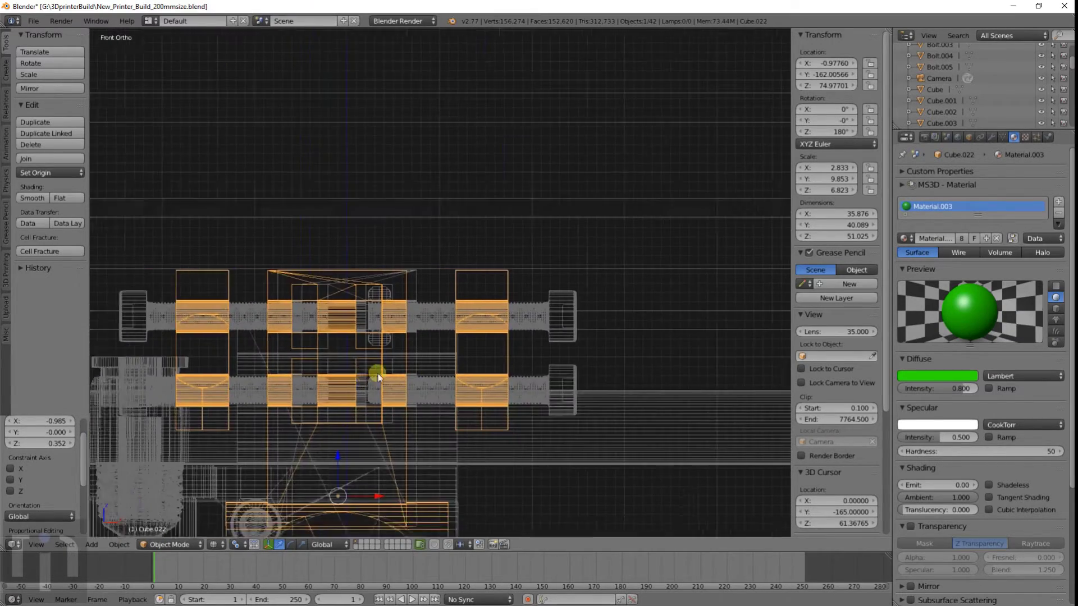
{"action": "middle_click_drag", "start_coordinate": [379, 373], "coordinate": [499, 357], "text": "shift"}
{"action": "scroll", "coordinate": [498, 357], "scroll_direction": "up", "scroll_amount": 4}
{"action": "scroll", "coordinate": [547, 356], "scroll_direction": "down", "scroll_amount": 2}
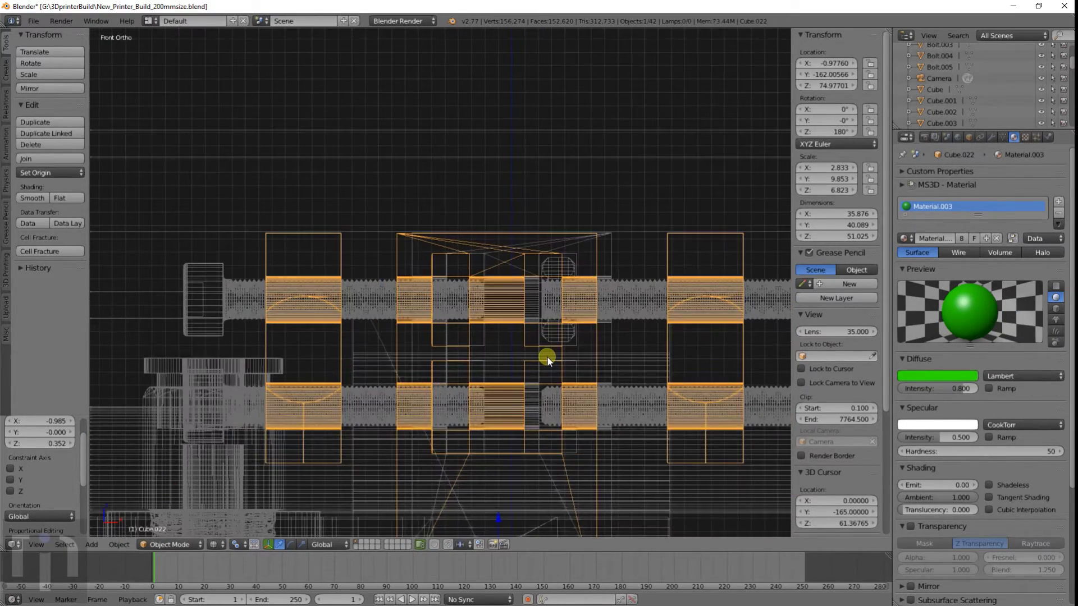
{"action": "key", "text": "g"}
{"action": "key", "text": "x"}
{"action": "left_click", "coordinate": [561, 354]}
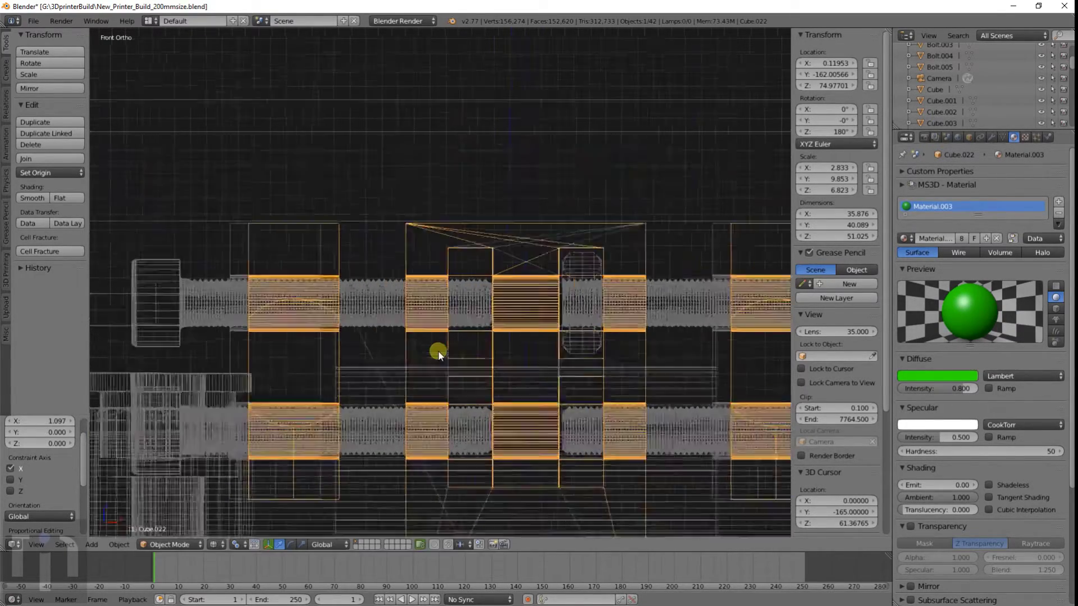
Step: Nudge the holder about 0.009 units along X and 0.027 along Z to meet the upper-left corner of the clamp block behind
{"action": "scroll", "coordinate": [525, 285], "scroll_direction": "up", "scroll_amount": 10}
{"action": "middle_click_drag", "start_coordinate": [304, 199], "coordinate": [370, 303], "text": "shift"}
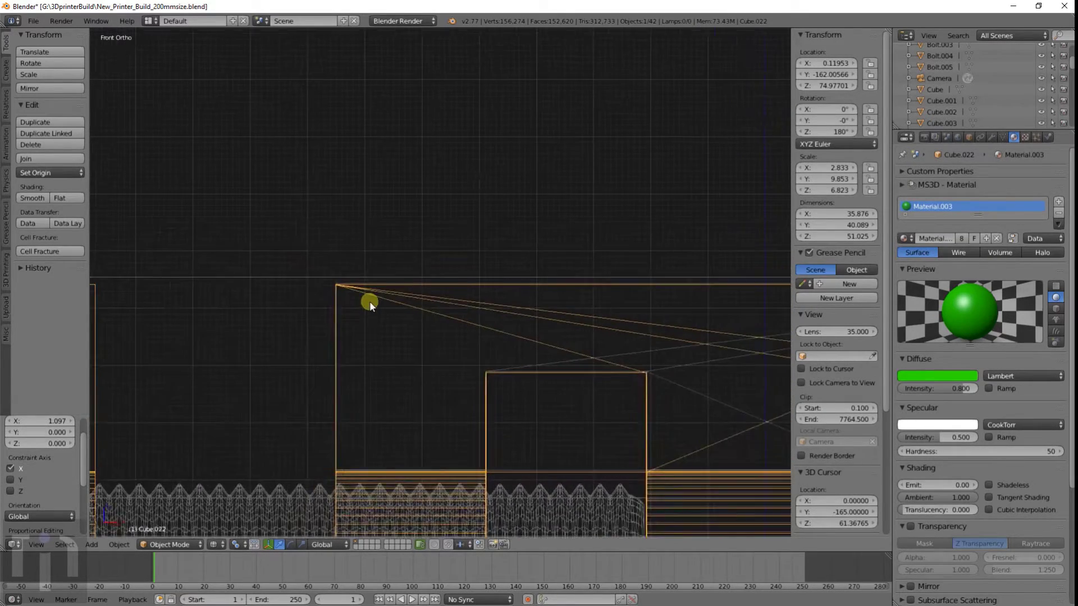
{"action": "scroll", "coordinate": [375, 304], "scroll_direction": "up", "scroll_amount": 5}
{"action": "middle_click_drag", "start_coordinate": [317, 335], "coordinate": [480, 307], "text": "shift"}
{"action": "scroll", "coordinate": [481, 308], "scroll_direction": "up", "scroll_amount": 5}
{"action": "middle_click_drag", "start_coordinate": [355, 286], "coordinate": [404, 378], "text": "shift"}
{"action": "key", "text": "g"}
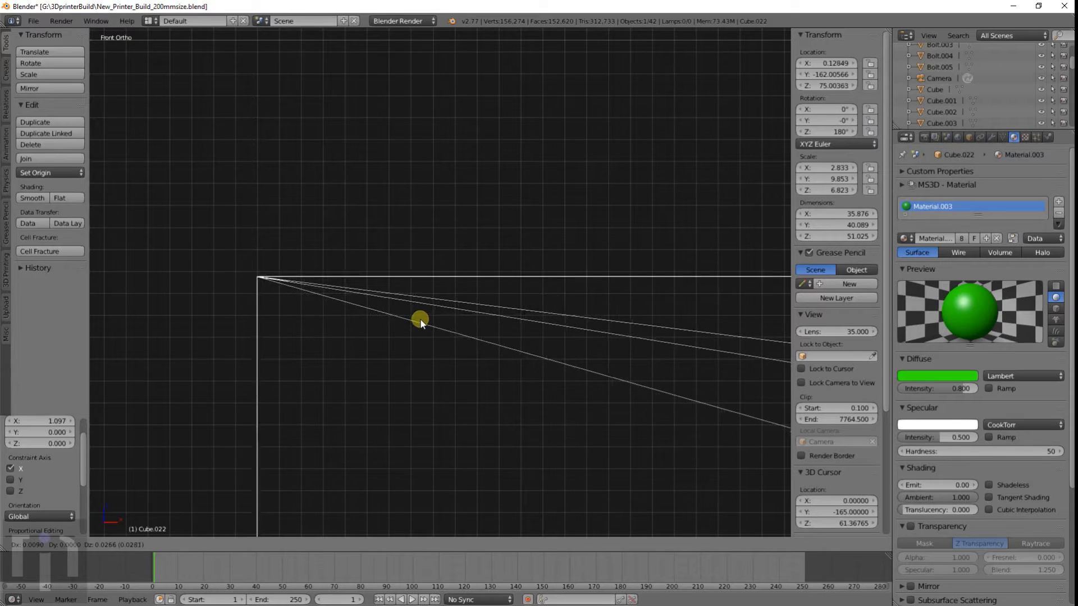
{"action": "left_click", "coordinate": [419, 319]}
Step: Refine the corner alignment at closer range, moving the holder about 0.00004 units along X and -0.00012 along Z
{"action": "middle_click_drag", "start_coordinate": [344, 336], "coordinate": [391, 341], "text": "shift"}
{"action": "scroll", "coordinate": [391, 341], "scroll_direction": "up", "scroll_amount": 6}
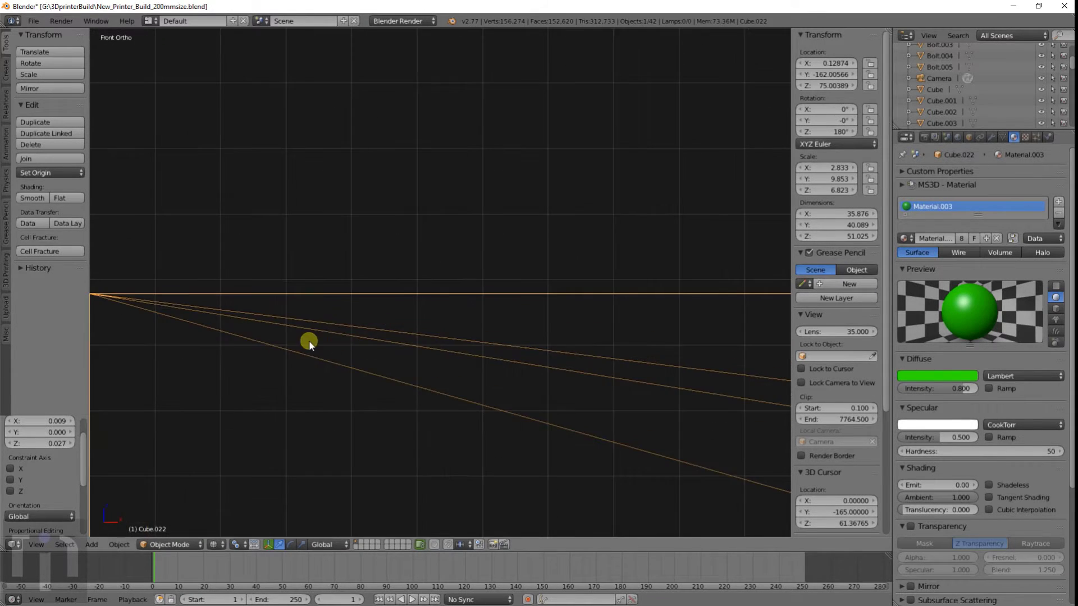
{"action": "middle_click_drag", "start_coordinate": [308, 340], "coordinate": [592, 318], "text": "shift"}
{"action": "scroll", "coordinate": [342, 306], "scroll_direction": "up", "scroll_amount": 6}
{"action": "middle_click_drag", "start_coordinate": [304, 261], "coordinate": [430, 326], "text": "shift"}
{"action": "scroll", "coordinate": [430, 325], "scroll_direction": "up", "scroll_amount": 4}
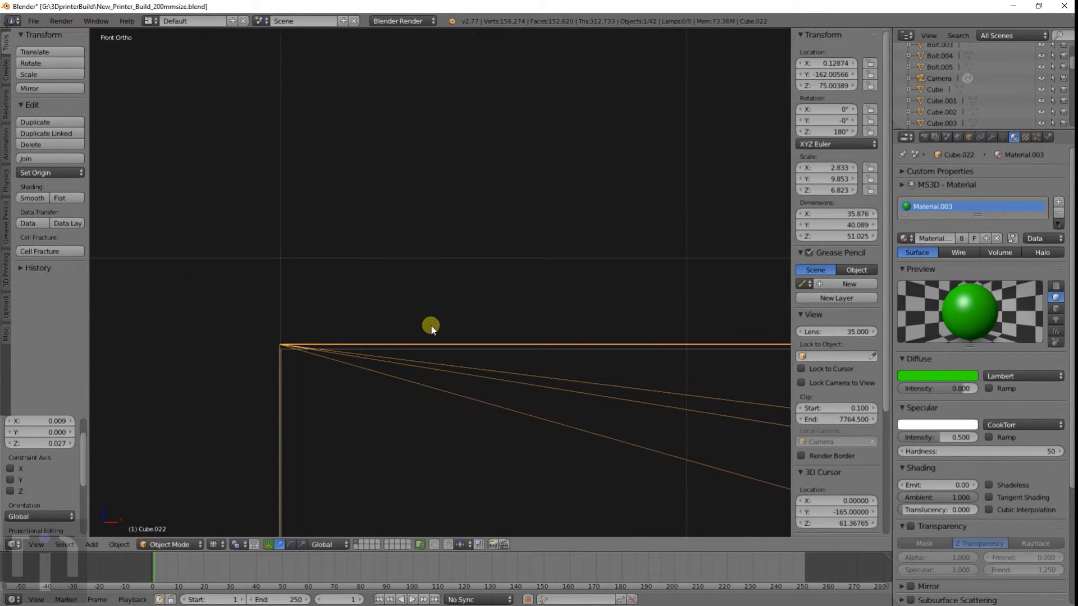
{"action": "middle_click_drag", "start_coordinate": [270, 357], "coordinate": [353, 244], "text": "shift"}
{"action": "scroll", "coordinate": [345, 261], "scroll_direction": "up", "scroll_amount": 6}
{"action": "key", "text": "g"}
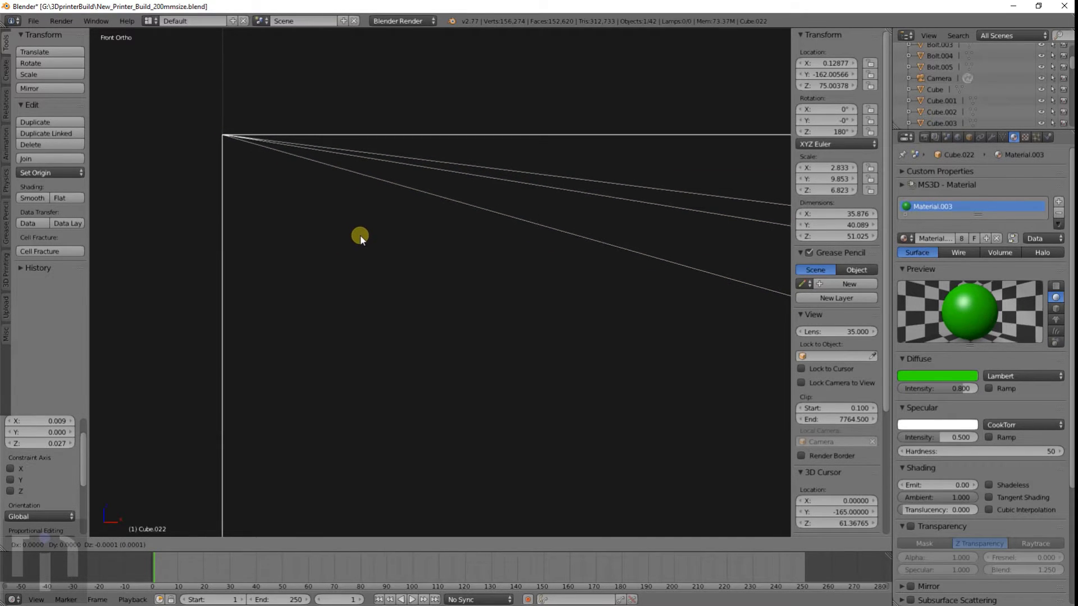
{"action": "left_click", "coordinate": [361, 235]}
Step: Make a last corner correction to the holder of about -0.000005 units along X and 0.00001 along Z
{"action": "middle_click_drag", "start_coordinate": [274, 185], "coordinate": [492, 281], "text": "shift"}
{"action": "scroll", "coordinate": [491, 281], "scroll_direction": "up", "scroll_amount": 6}
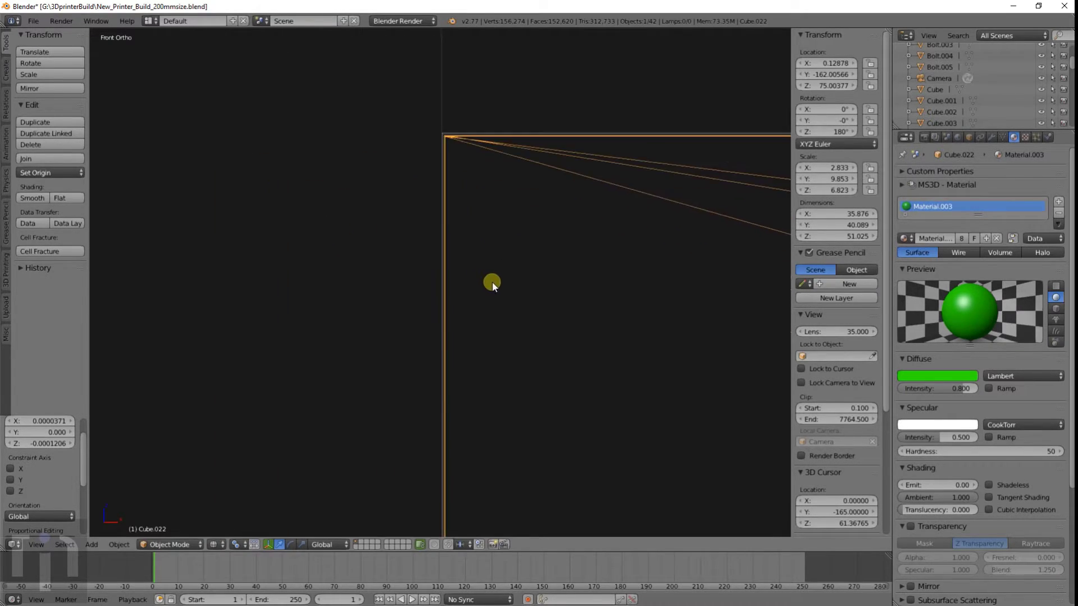
{"action": "middle_click_drag", "start_coordinate": [502, 195], "coordinate": [493, 348], "text": "shift"}
{"action": "key", "text": "g"}
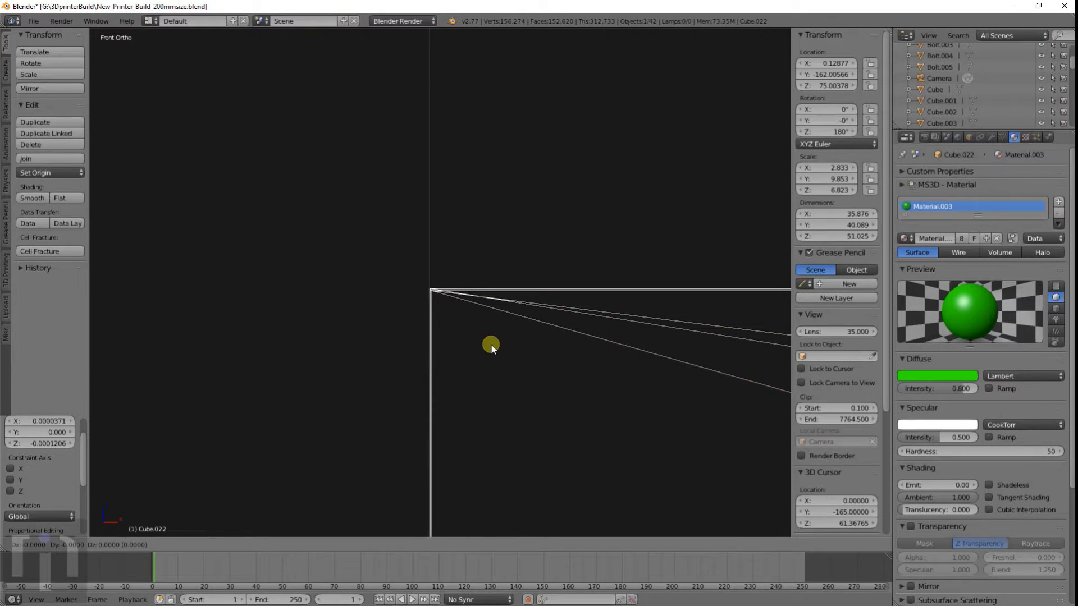
{"action": "left_click", "coordinate": [491, 345]}
{"action": "scroll", "coordinate": [570, 336], "scroll_direction": "down", "scroll_amount": 12}
{"action": "scroll", "coordinate": [573, 347], "scroll_direction": "down", "scroll_amount": 6}
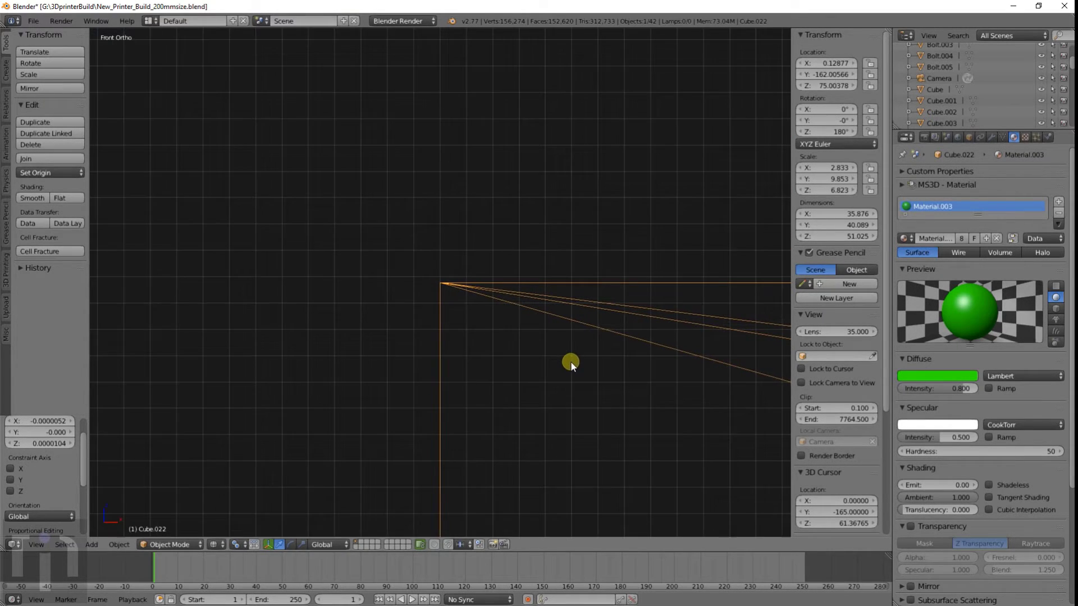
{"action": "scroll", "coordinate": [559, 365], "scroll_direction": "down", "scroll_amount": 6}
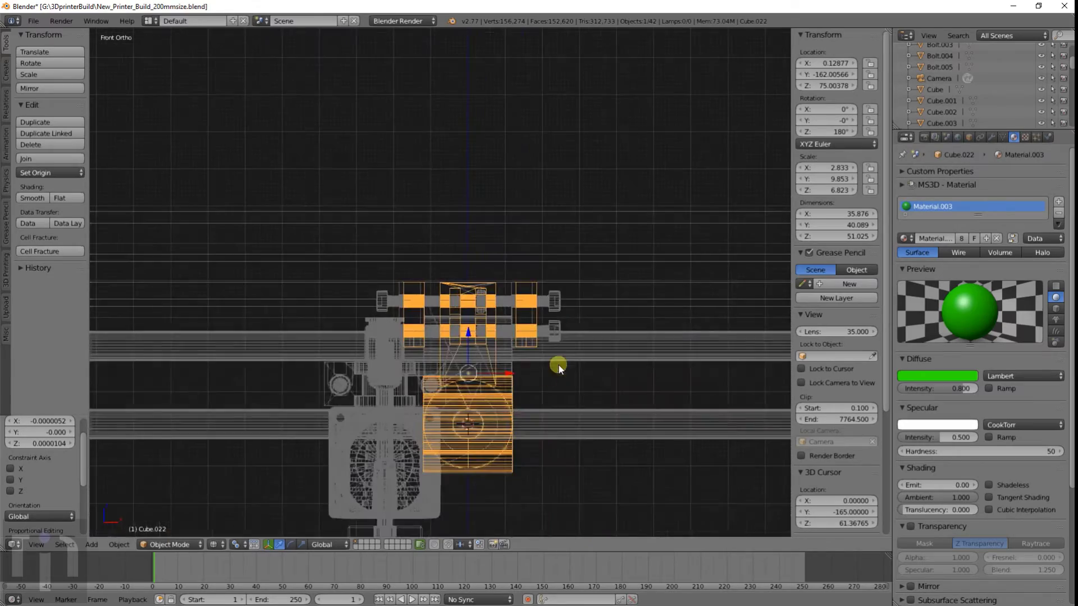
Step: Set the aligned holder's origin to the 3D cursor and return to solid shading
{"action": "mouse_move", "coordinate": [556, 366]}
{"action": "middle_mouse_down", "text": "shift"}
{"action": "mouse_move", "coordinate": [508, 293]}
{"action": "mouse_move", "coordinate": [548, 365]}
{"action": "middle_mouse_up", "text": "shift"}
{"action": "scroll", "coordinate": [506, 278], "scroll_direction": "up", "scroll_amount": 6}
{"action": "key", "text": "space"}
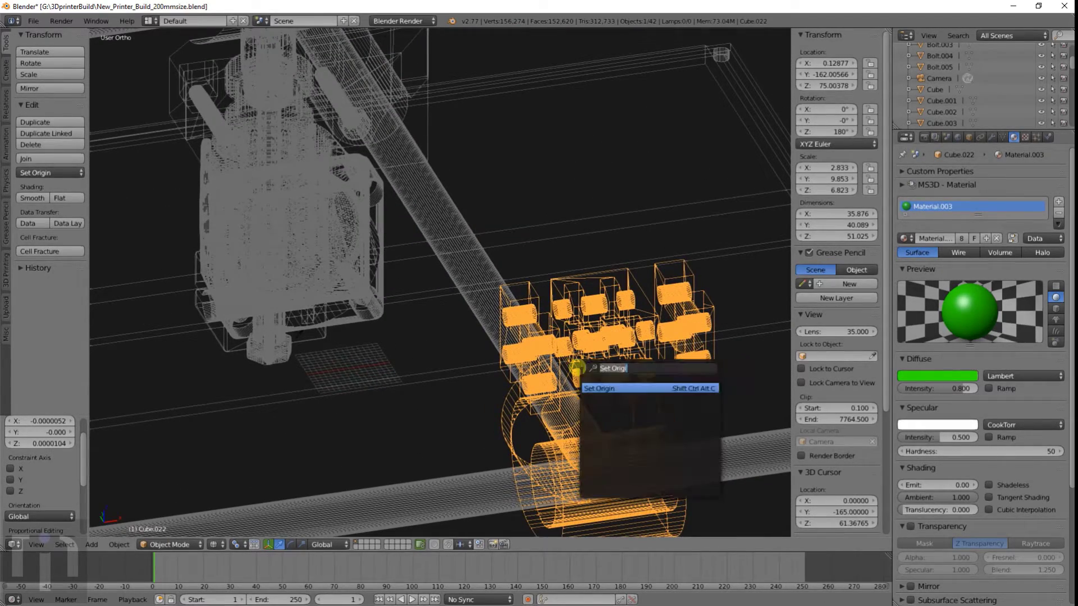
{"action": "left_click", "coordinate": [600, 388]}
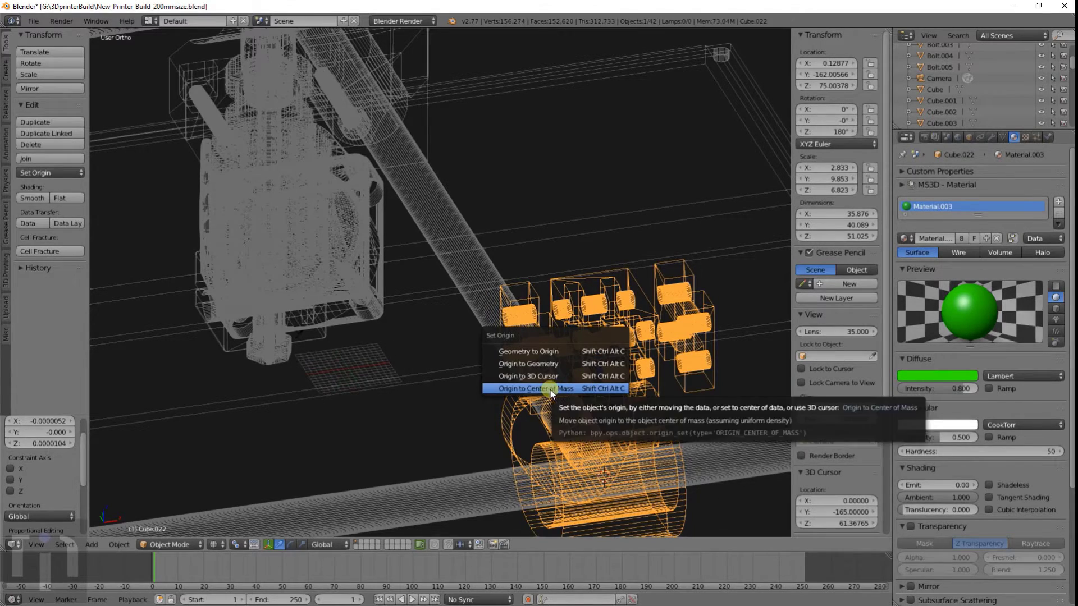
{"action": "left_click", "coordinate": [538, 376]}
{"action": "scroll", "coordinate": [538, 376], "scroll_direction": "down", "scroll_amount": 5}
{"action": "key", "text": "z"}
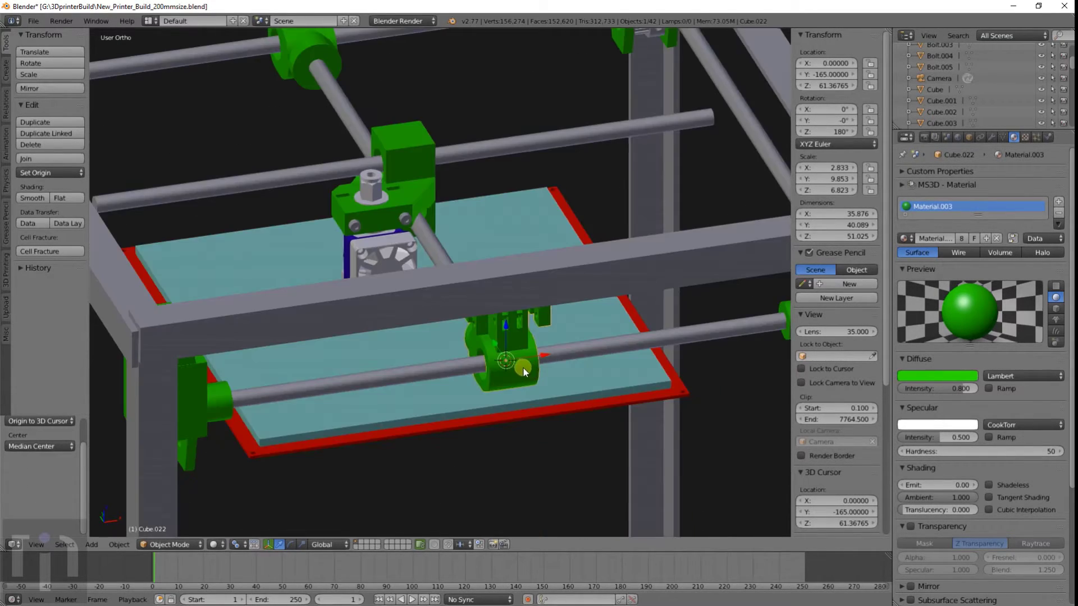
Step: Snap the 3D cursor to the rod through the opposite end's holder and set that holder's origin to the 3D cursor
{"action": "mouse_move", "coordinate": [523, 369]}
{"action": "middle_mouse_down"}
{"action": "mouse_move", "coordinate": [343, 375]}
{"action": "mouse_move", "coordinate": [243, 360]}
{"action": "middle_mouse_up"}
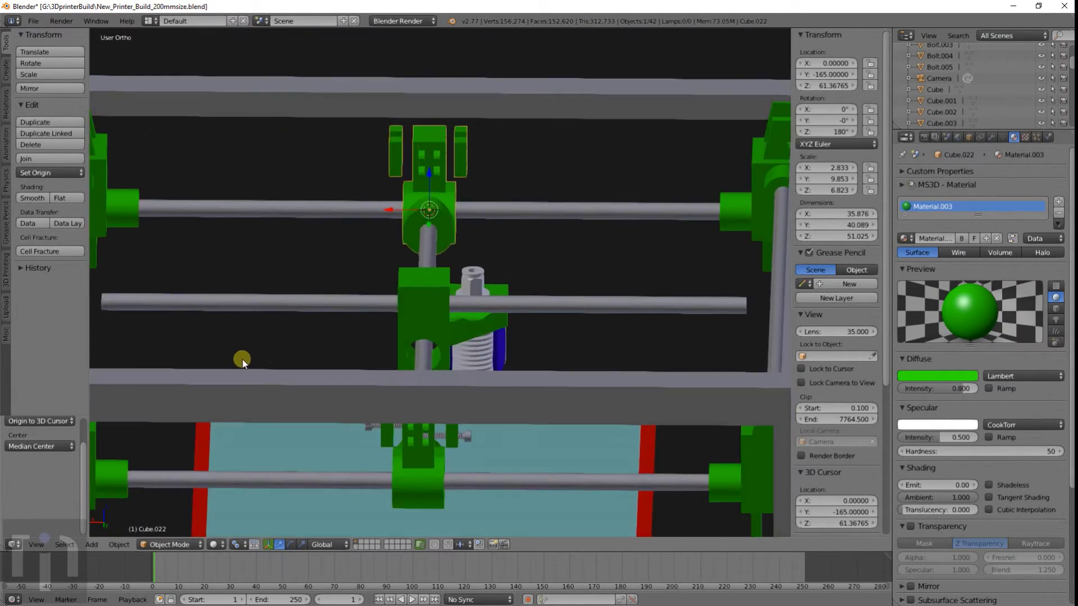
{"action": "scroll", "coordinate": [245, 360], "scroll_direction": "down", "scroll_amount": 4}
{"action": "middle_click_drag", "start_coordinate": [498, 308], "coordinate": [525, 328]}
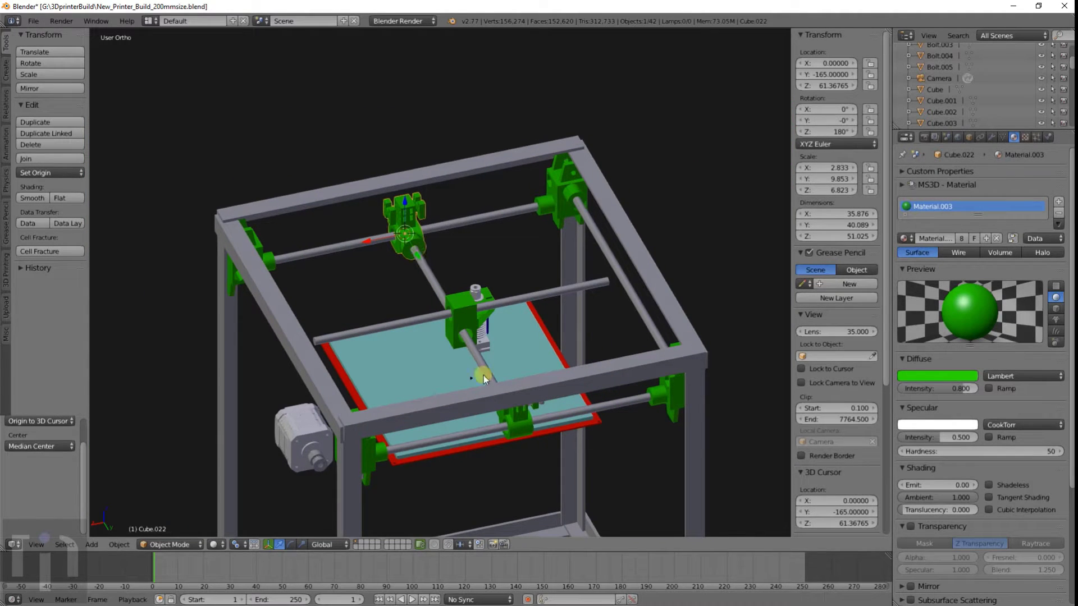
{"action": "right_click", "coordinate": [522, 423]}
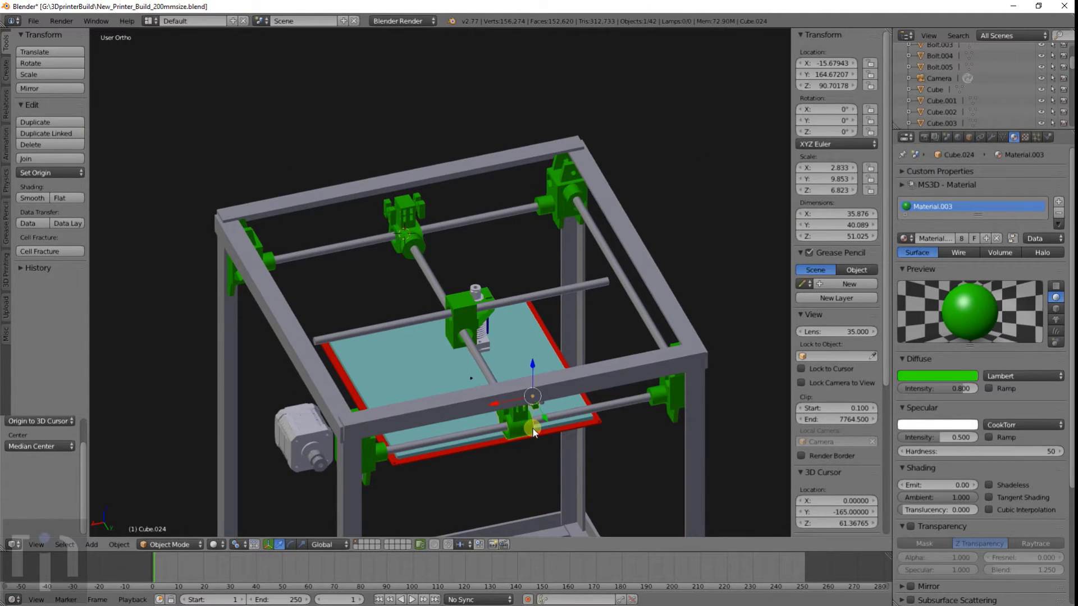
{"action": "middle_click_drag", "start_coordinate": [545, 422], "coordinate": [496, 336], "text": "shift"}
{"action": "right_click", "coordinate": [518, 322]}
{"action": "scroll", "coordinate": [517, 322], "scroll_direction": "up", "scroll_amount": 4}
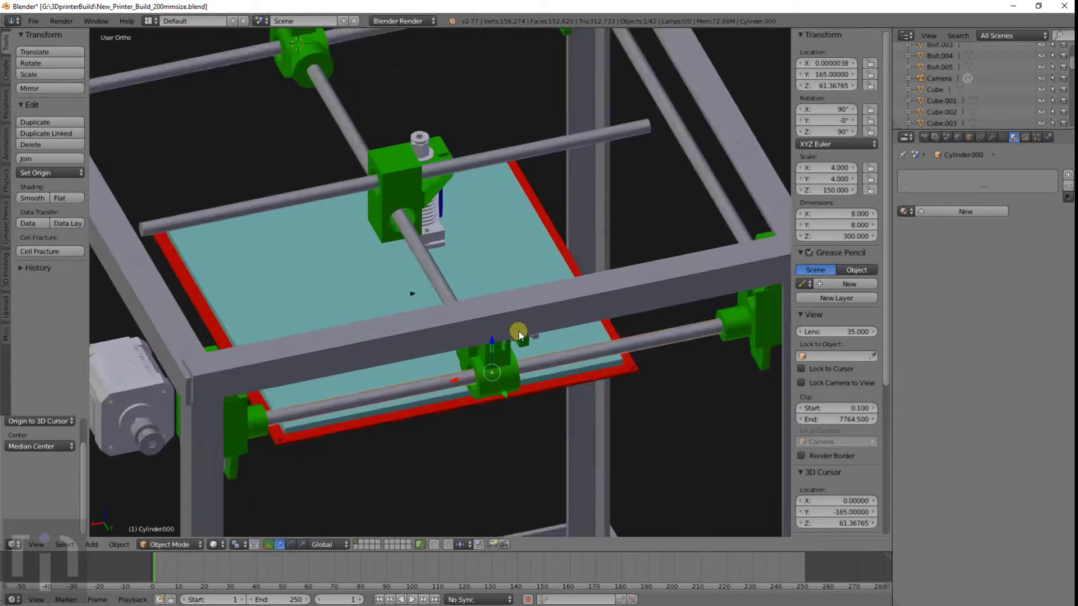
{"action": "key", "text": "shift+s"}
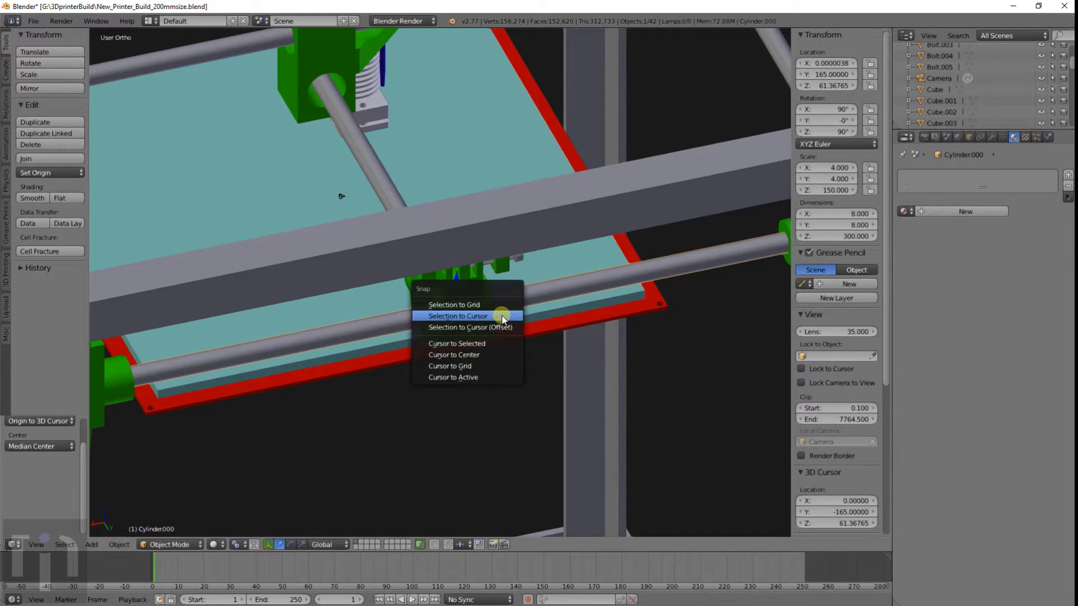
{"action": "left_click", "coordinate": [486, 344]}
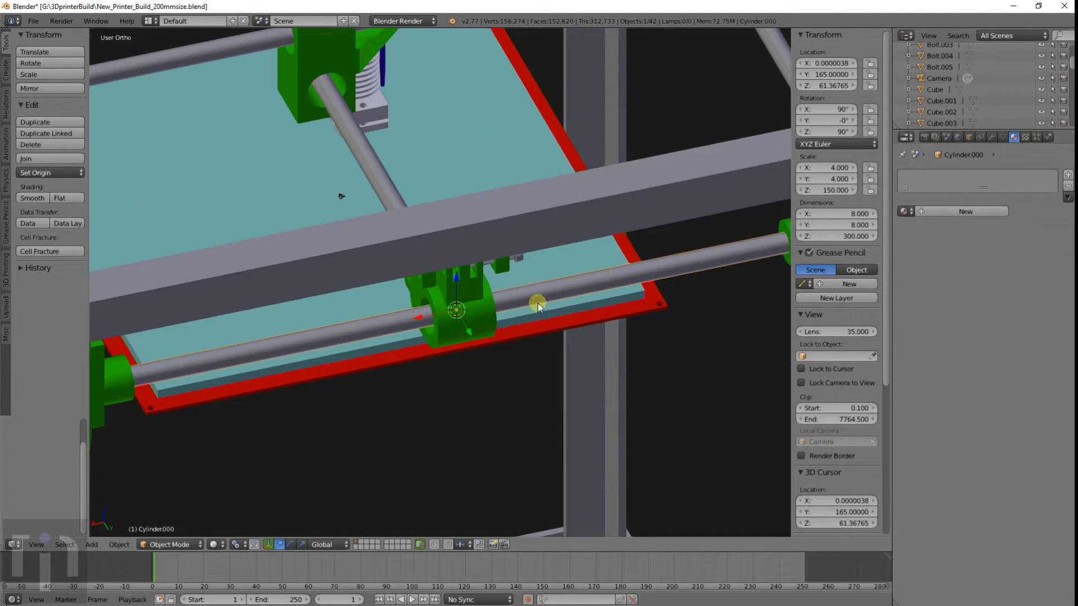
{"action": "right_click", "coordinate": [469, 305]}
{"action": "key", "text": "shift+ctrl+alt+c"}
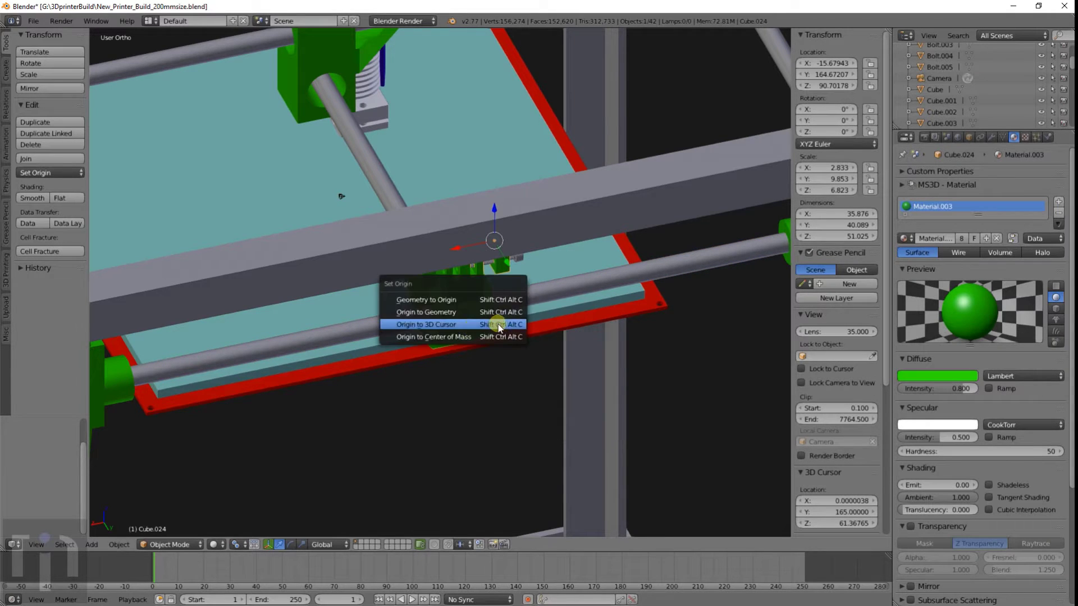
{"action": "left_click", "coordinate": [471, 329]}
Step: Duplicate the previously aligned holder and place the copy beside the side rod, about 158.5 units along X, 93.1 along Y and -35 along Z
{"action": "scroll", "coordinate": [466, 327], "scroll_direction": "down", "scroll_amount": 6}
{"action": "middle_click_drag", "start_coordinate": [448, 211], "coordinate": [567, 259]}
{"action": "right_click", "coordinate": [455, 82]}
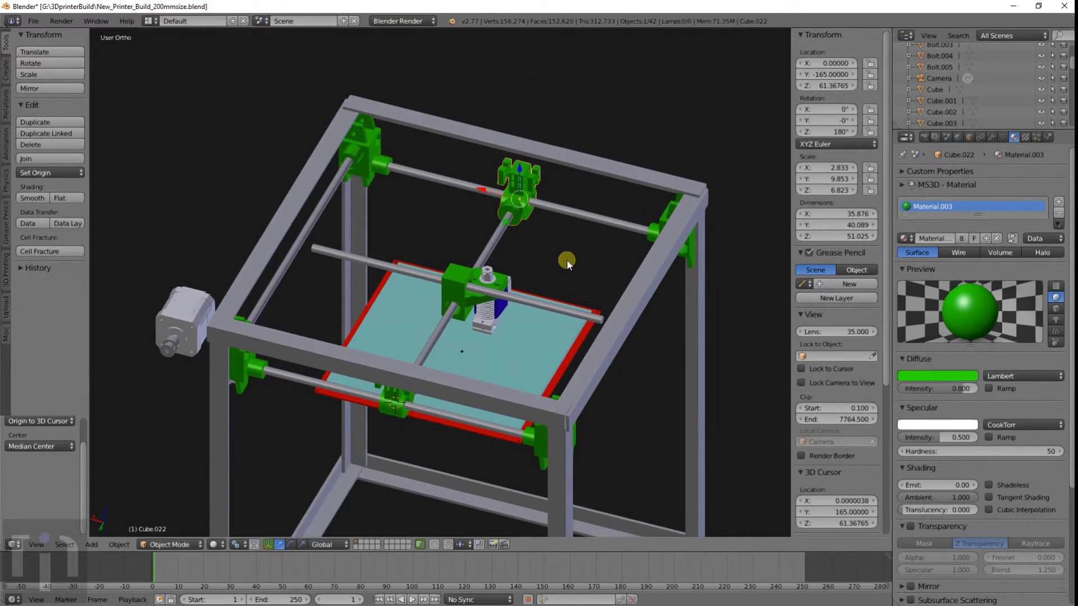
{"action": "key", "text": "shift+d"}
{"action": "left_click", "coordinate": [378, 309]}
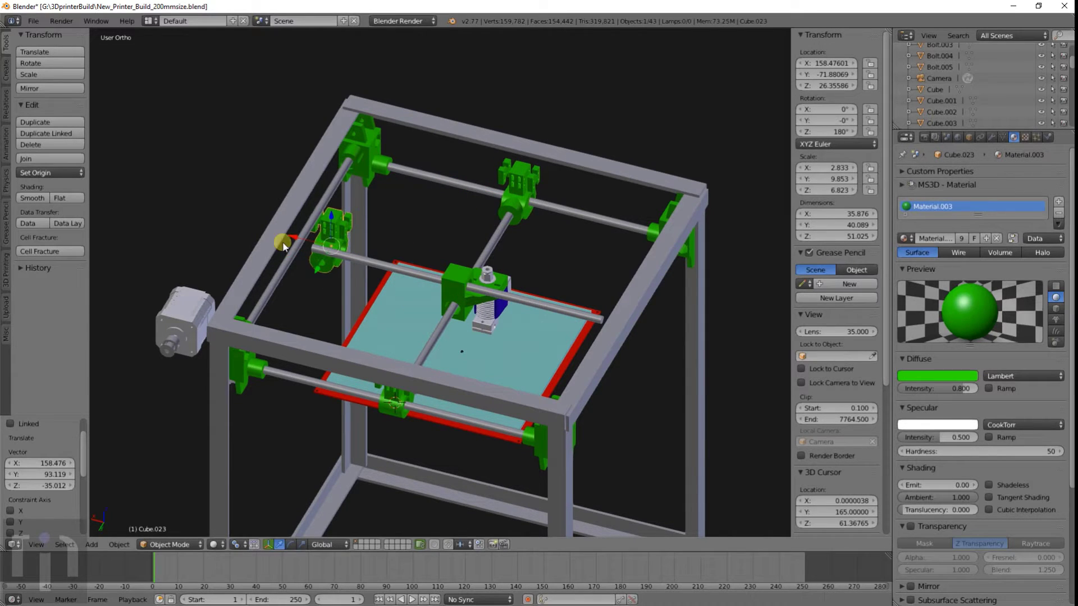
Step: Snap the 3D cursor to the side rod's centre and move the holder copy onto the cursor
{"action": "right_click", "coordinate": [291, 256]}
{"action": "key", "text": "shift+s"}
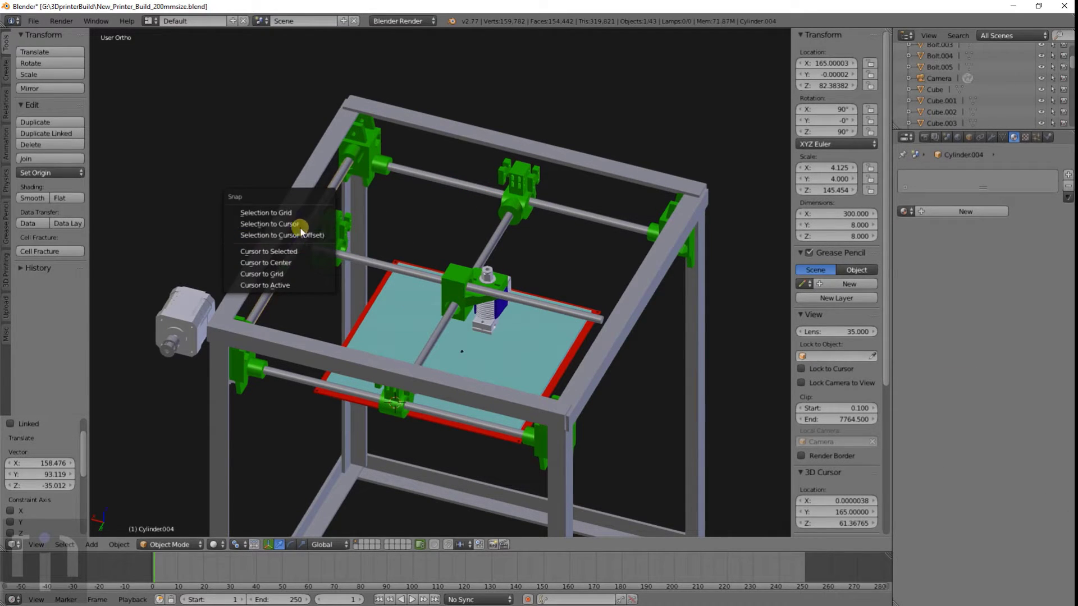
{"action": "left_click", "coordinate": [287, 251]}
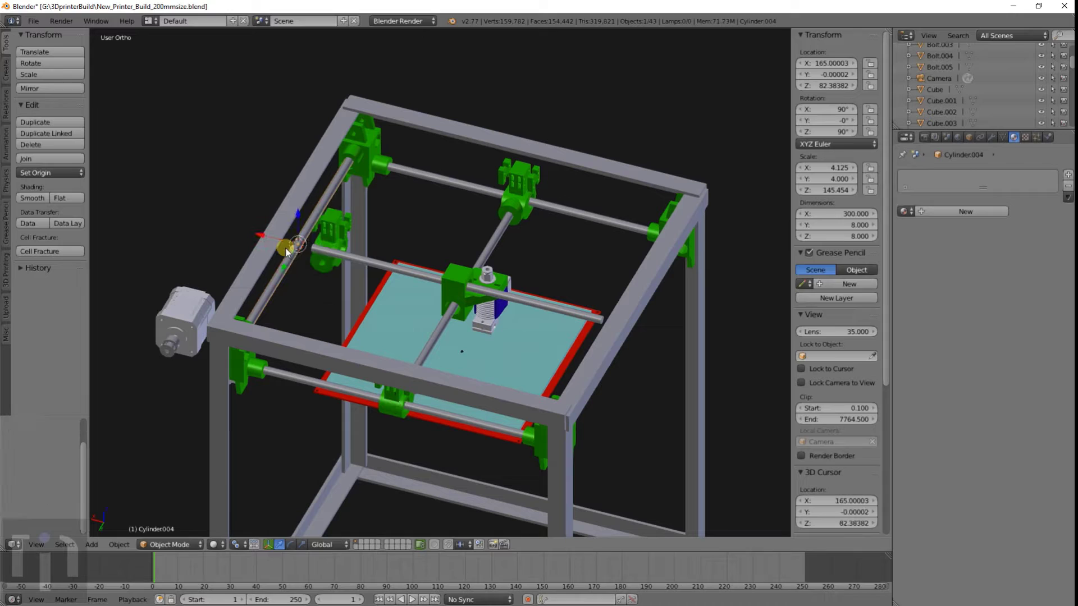
{"action": "right_click", "coordinate": [325, 232]}
{"action": "key", "text": "shift+s"}
{"action": "left_click", "coordinate": [313, 221]}
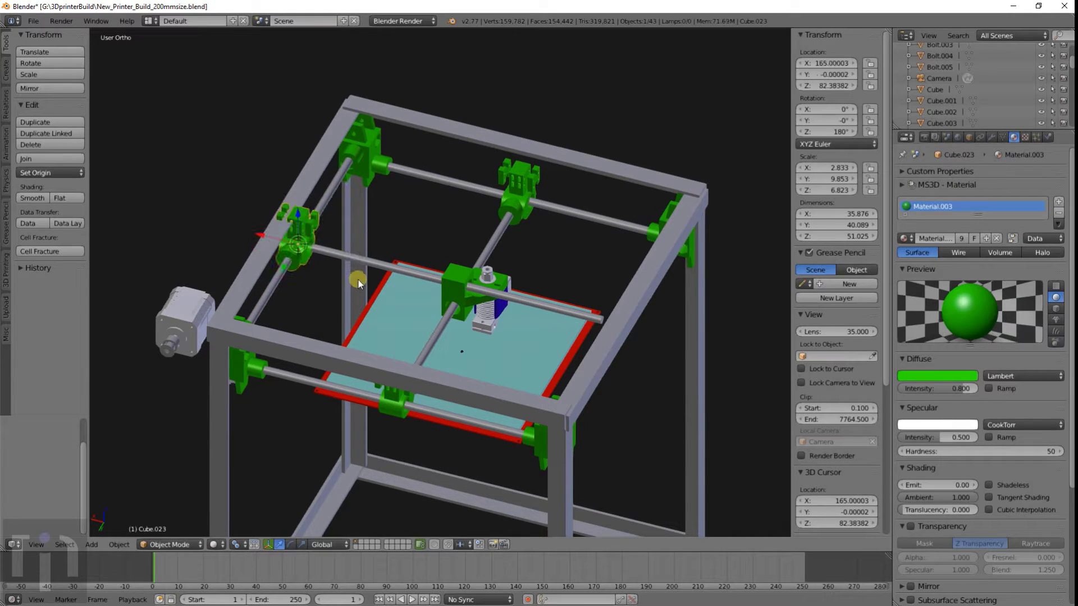
Step: Rotate the side holder 90° about Z and 180° about X so it fits the crossing rod
{"action": "type", "text": "rz90"}
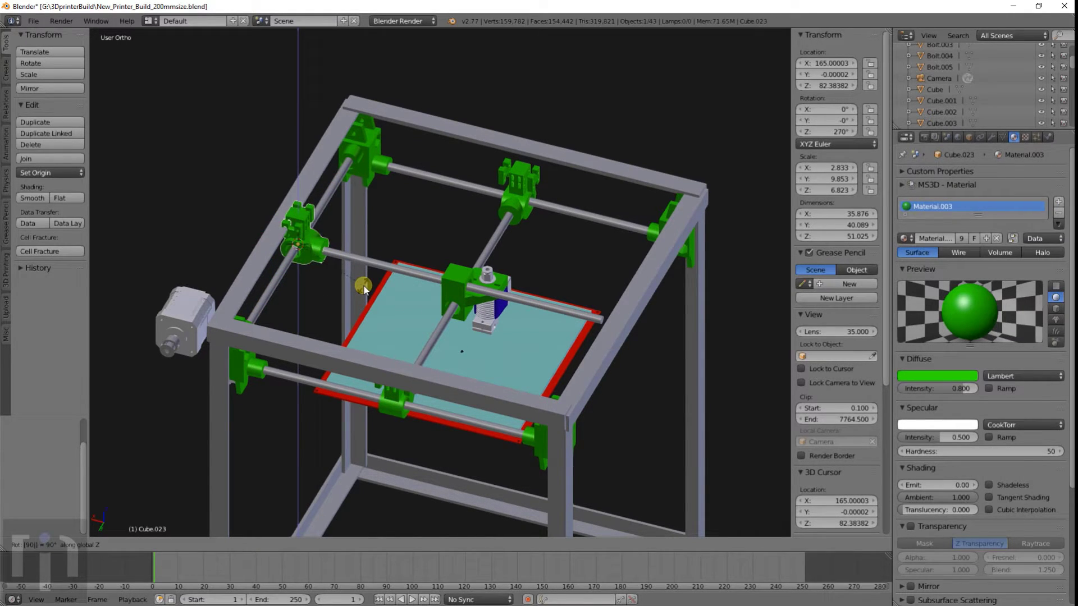
{"action": "key", "text": "Return"}
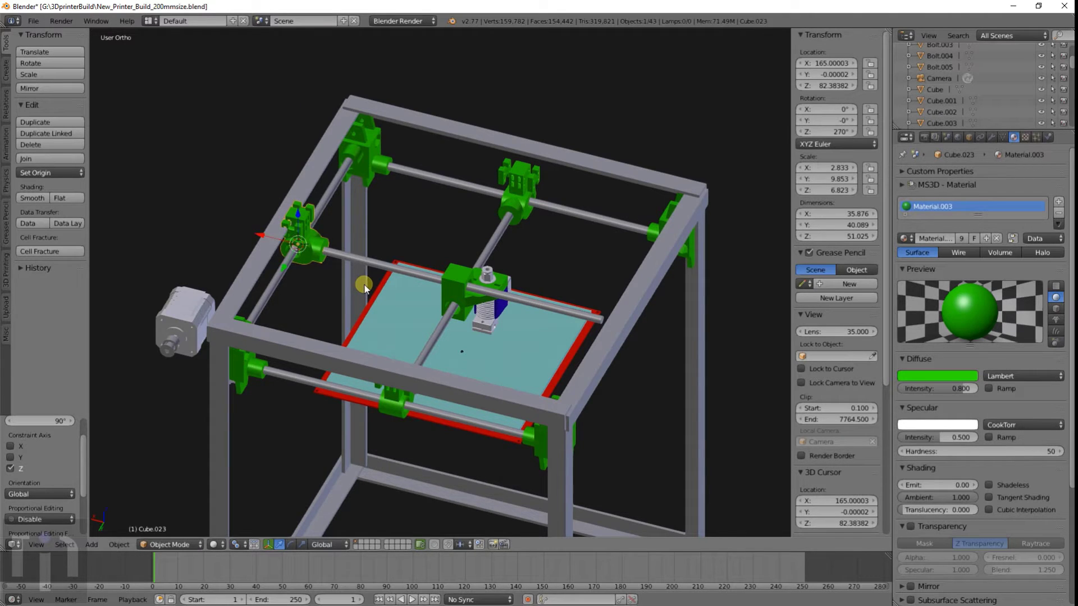
{"action": "middle_click_drag", "start_coordinate": [363, 286], "coordinate": [275, 248]}
{"action": "type", "text": "r"}
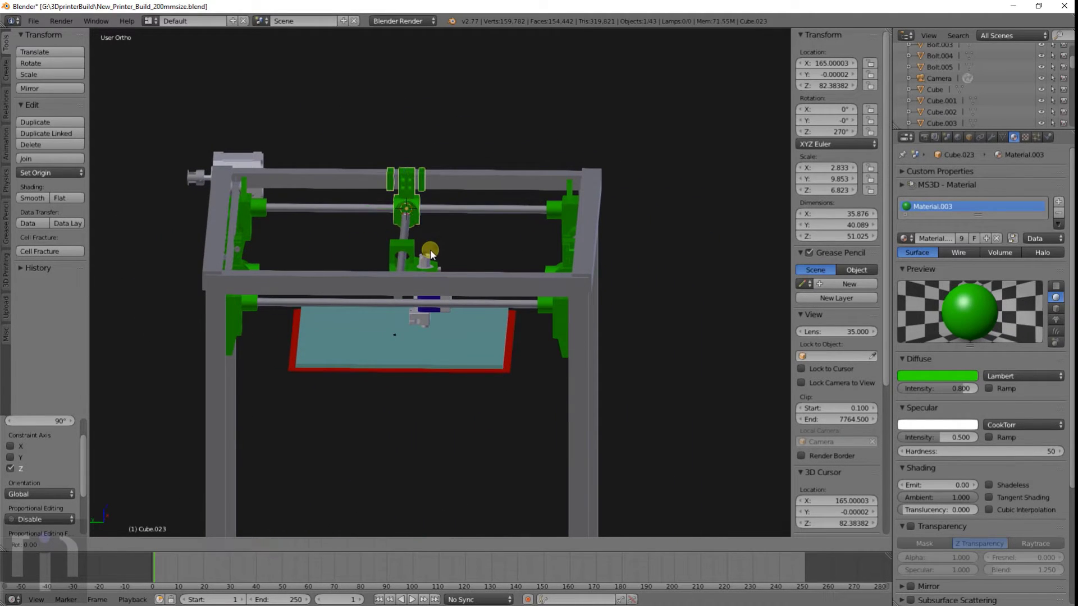
{"action": "type", "text": "x180"}
{"action": "key", "text": "Return"}
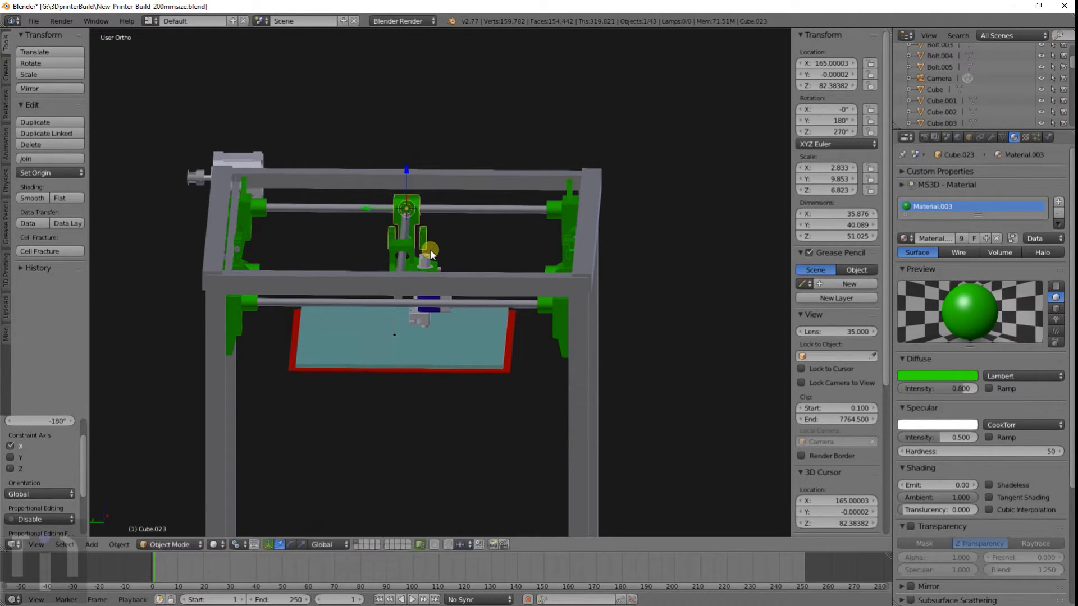
Step: Duplicate the side holder and move the copy about -330.67 units along X to the opposite side rod
{"action": "middle_click_drag", "start_coordinate": [437, 248], "coordinate": [381, 276]}
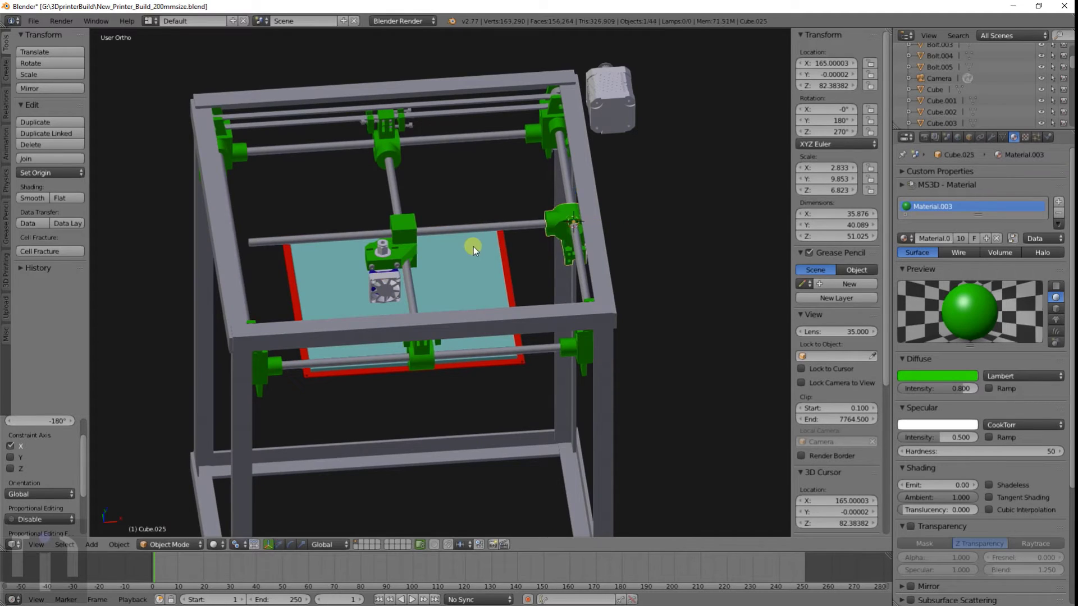
{"action": "key", "text": "g"}
{"action": "key", "text": "x"}
{"action": "left_click", "coordinate": [132, 277]}
{"action": "middle_click_drag", "start_coordinate": [133, 277], "coordinate": [285, 278]}
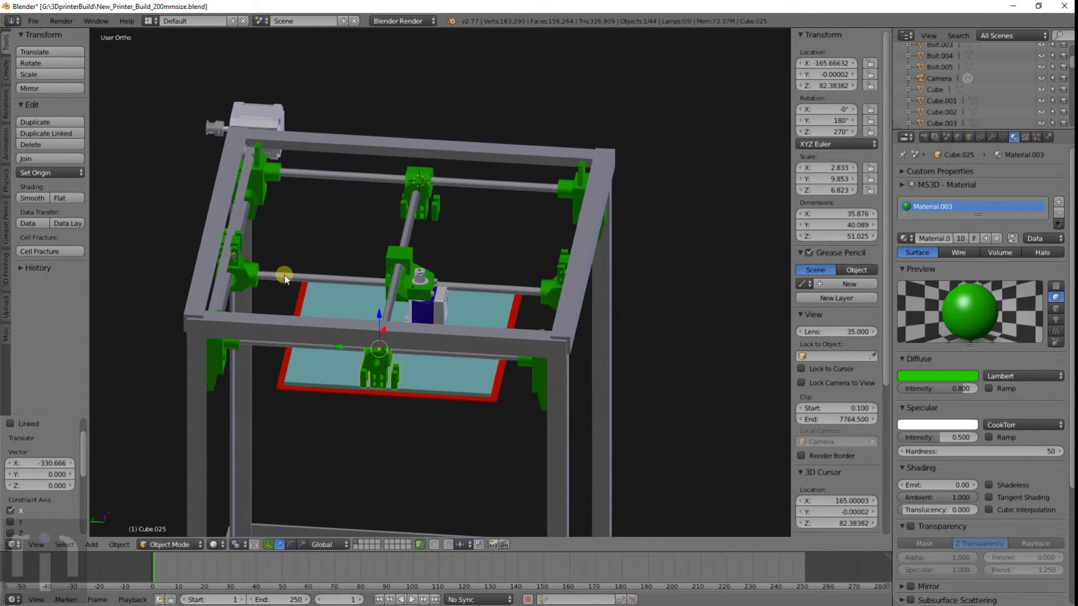
Step: Snap the 3D cursor to the opposite side rod's centre and move the new holder copy onto the cursor
{"action": "right_click", "coordinate": [325, 347]}
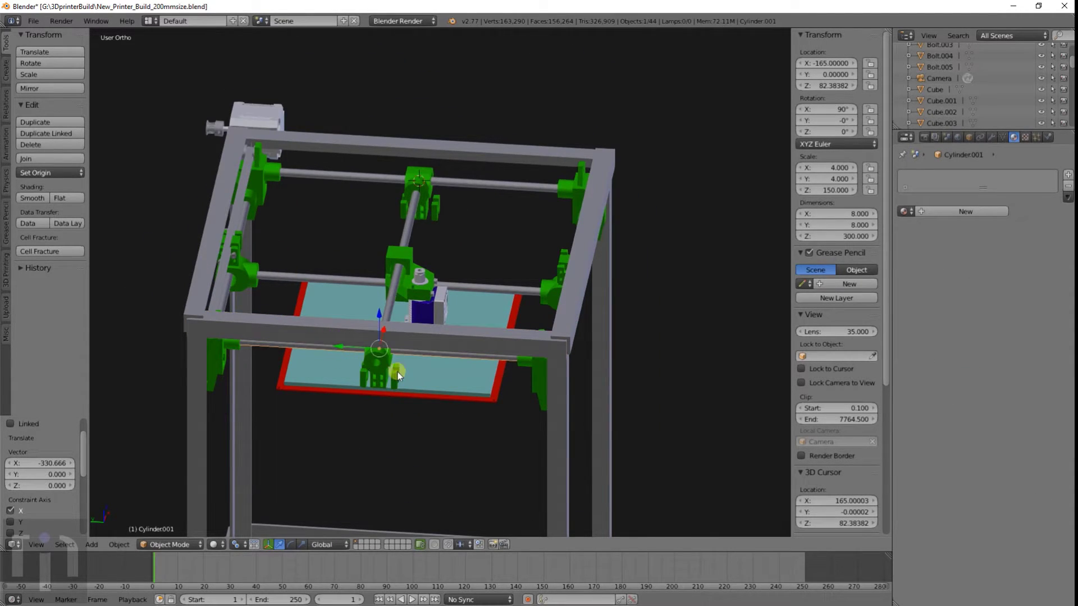
{"action": "key", "text": "shift+s"}
{"action": "left_click", "coordinate": [372, 400]}
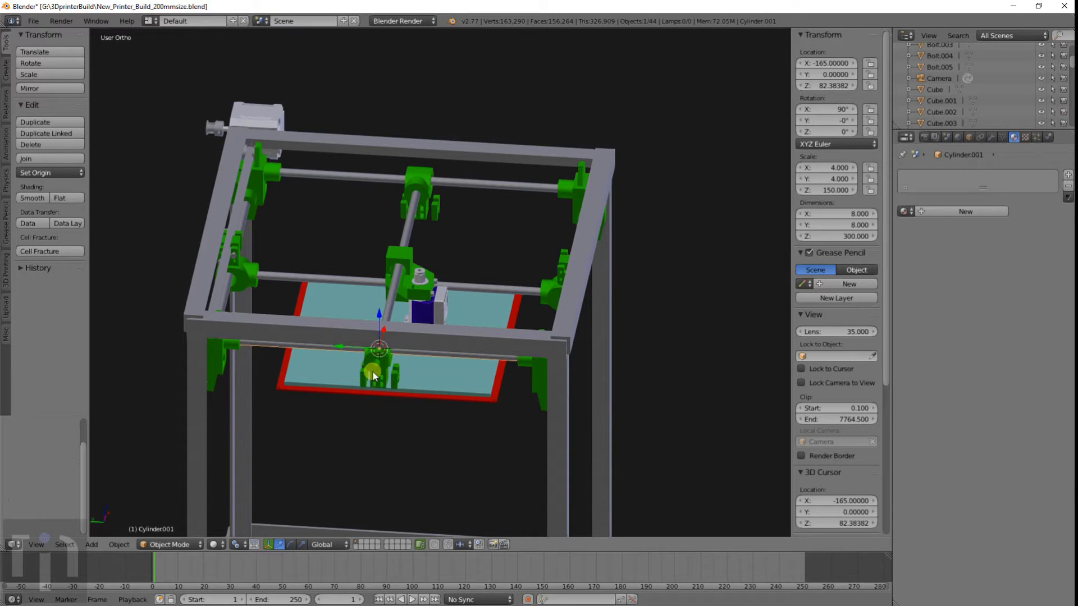
{"action": "right_click", "coordinate": [374, 371]}
{"action": "key", "text": "shift+s"}
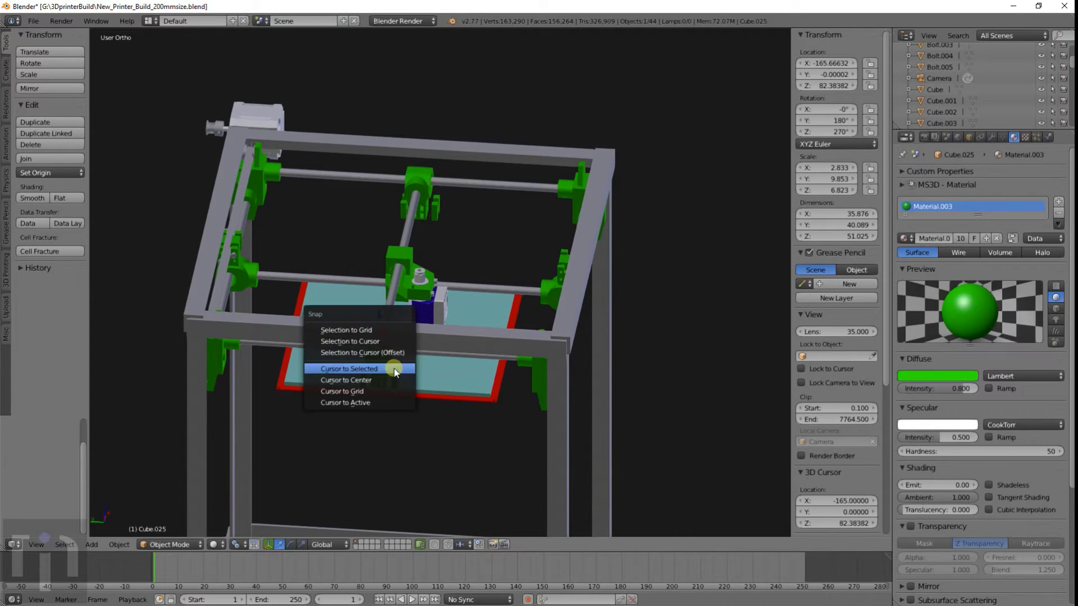
{"action": "left_click", "coordinate": [355, 337]}
Step: Rotate the new holder copy 180° about Z to face the crossing rod
{"action": "key", "text": "r"}
{"action": "key", "text": "z"}
{"action": "key", "text": "Return"}
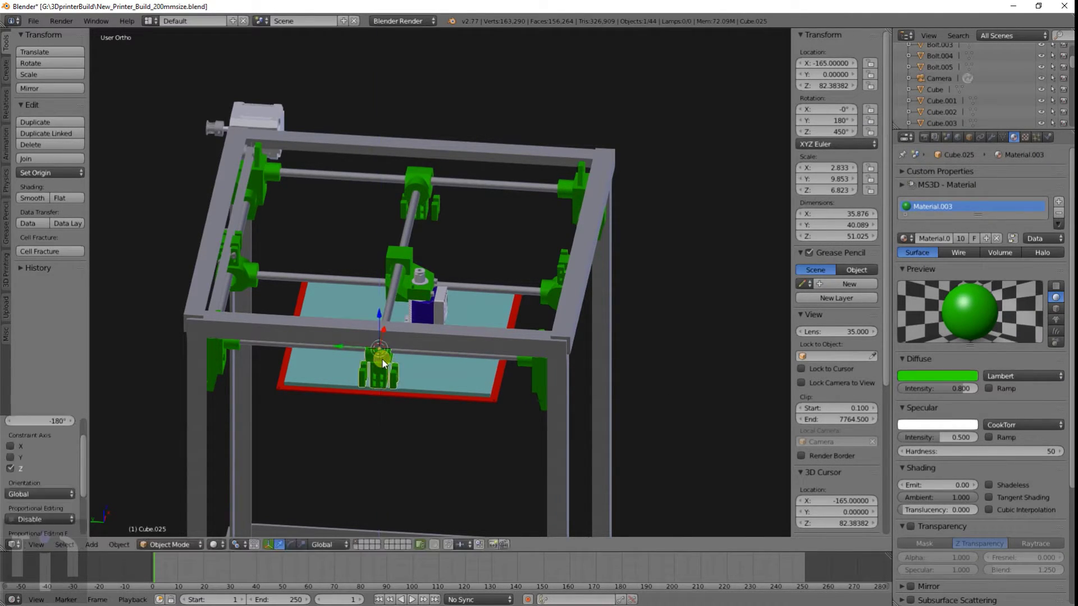
Step: Add a new material to the lower belt strip and darken its diffuse colour to RGB 0.040
{"action": "middle_click_drag", "start_coordinate": [479, 354], "coordinate": [388, 370]}
{"action": "scroll", "coordinate": [388, 370], "scroll_direction": "up", "scroll_amount": 5}
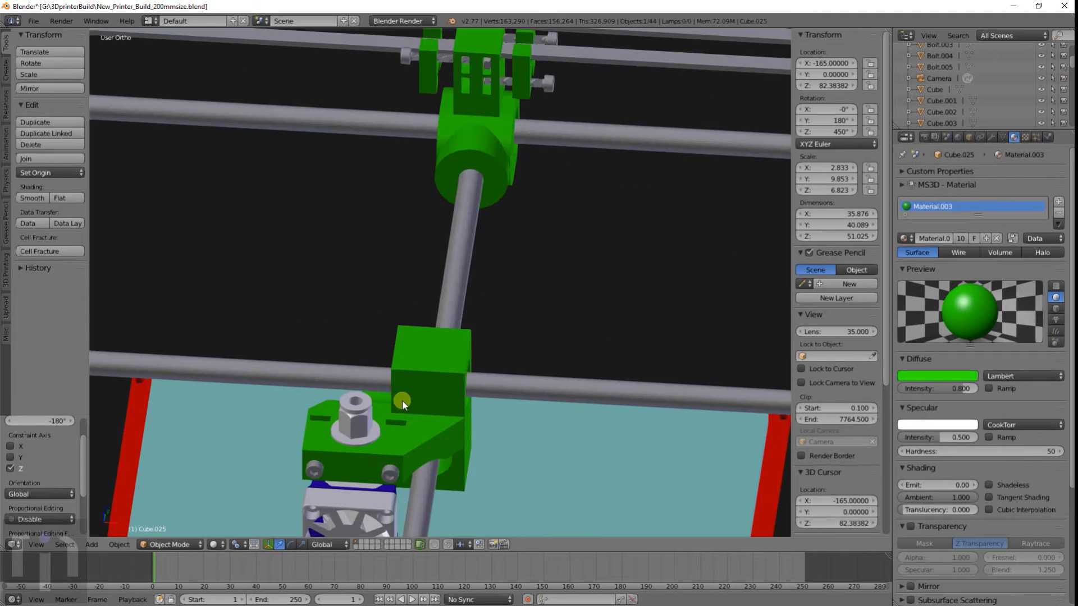
{"action": "middle_click_drag", "start_coordinate": [314, 402], "coordinate": [347, 386]}
{"action": "middle_click_drag", "start_coordinate": [152, 286], "coordinate": [501, 259], "text": "shift"}
{"action": "scroll", "coordinate": [491, 257], "scroll_direction": "down", "scroll_amount": 3}
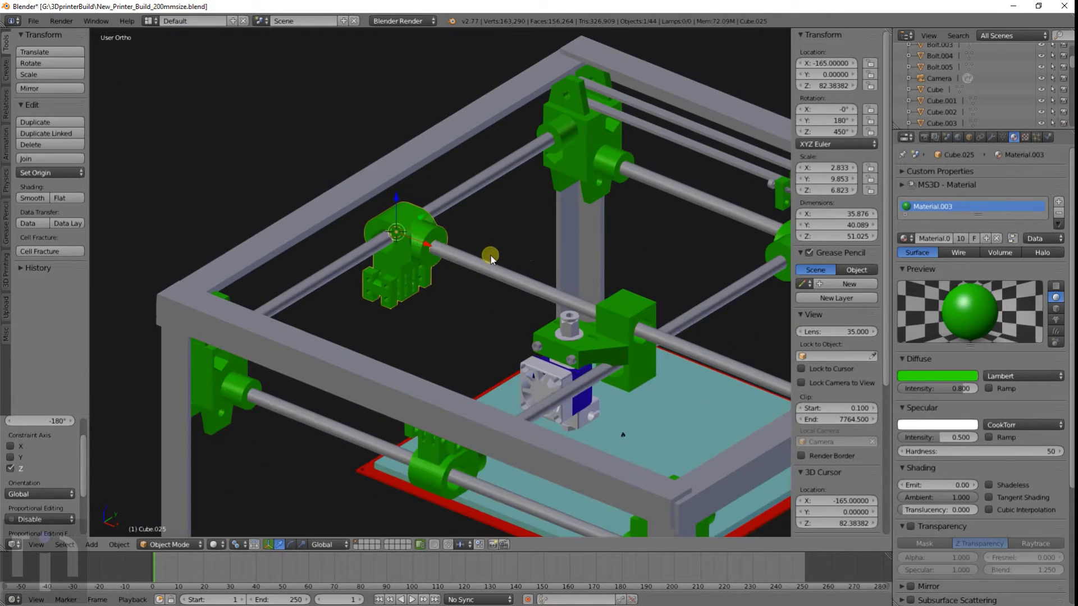
{"action": "right_click", "coordinate": [697, 148]}
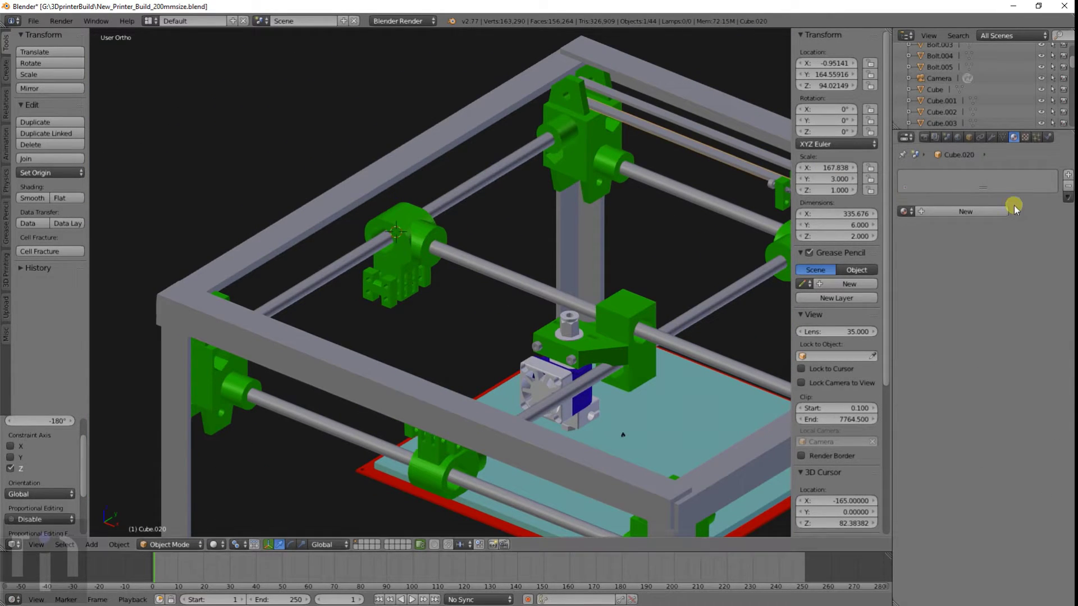
{"action": "left_click", "coordinate": [910, 212]}
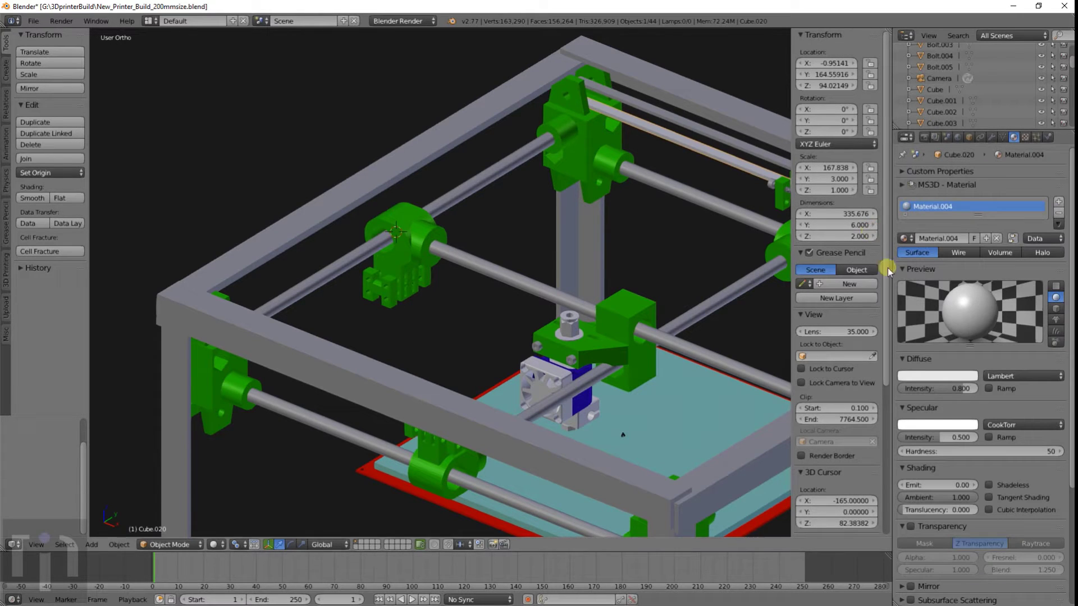
{"action": "left_click", "coordinate": [924, 375]}
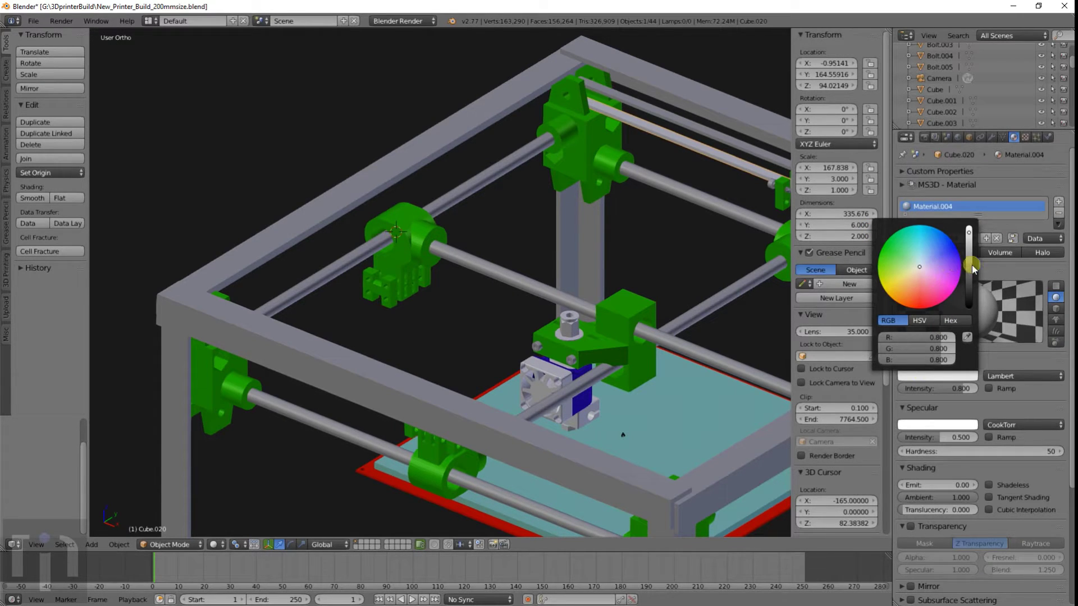
{"action": "left_click_drag", "start_coordinate": [972, 267], "coordinate": [969, 290]}
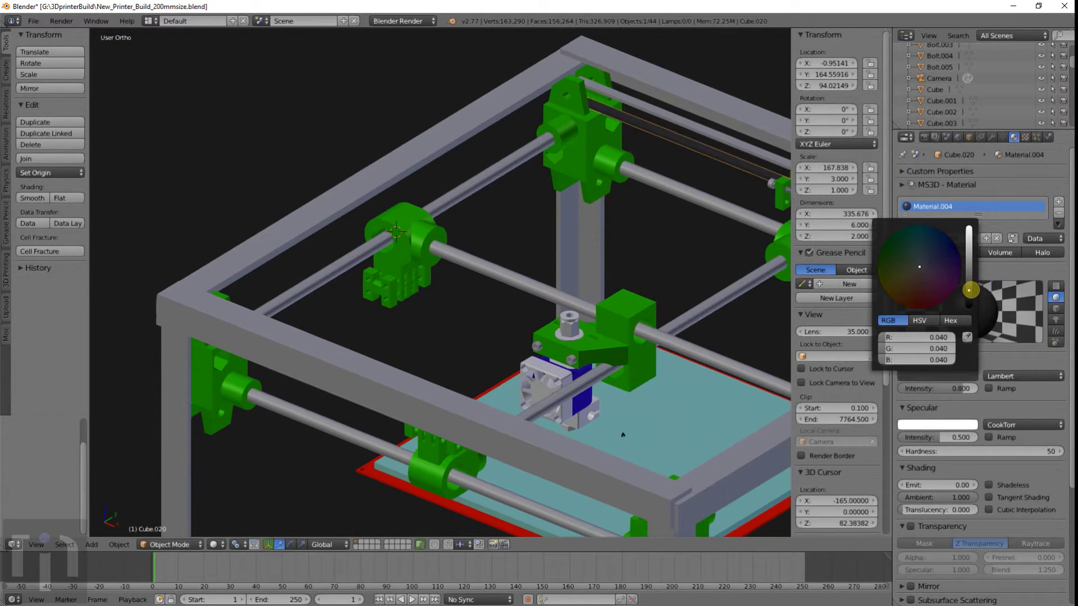
Step: Assign the dark Material.004 to the upper belt strip and rename the material belt
{"action": "right_click", "coordinate": [690, 129]}
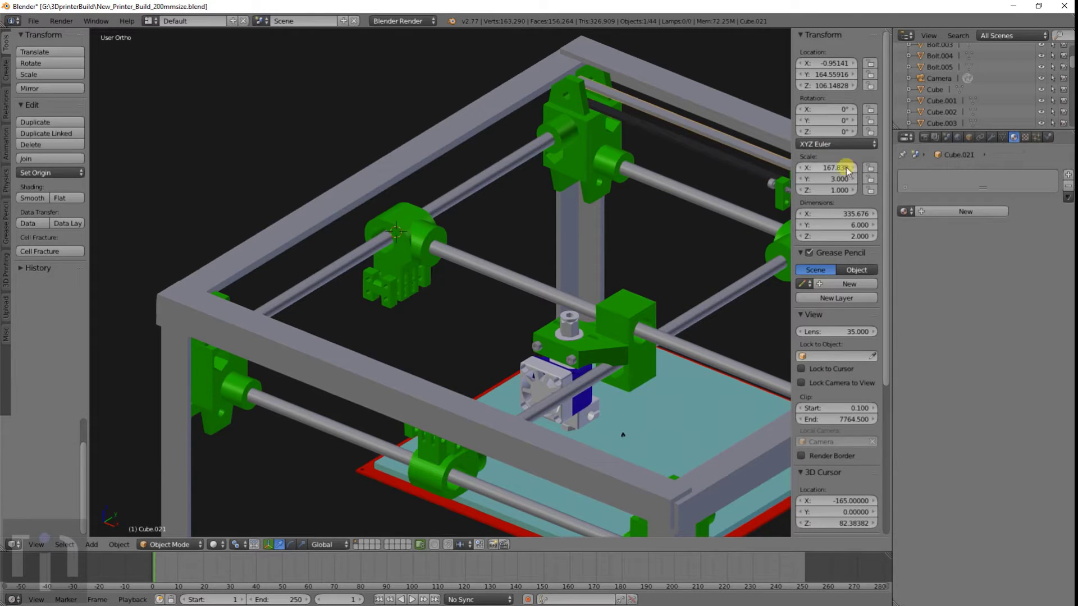
{"action": "left_click", "coordinate": [904, 211]}
{"action": "scroll", "coordinate": [919, 293], "scroll_direction": "down", "scroll_amount": 3}
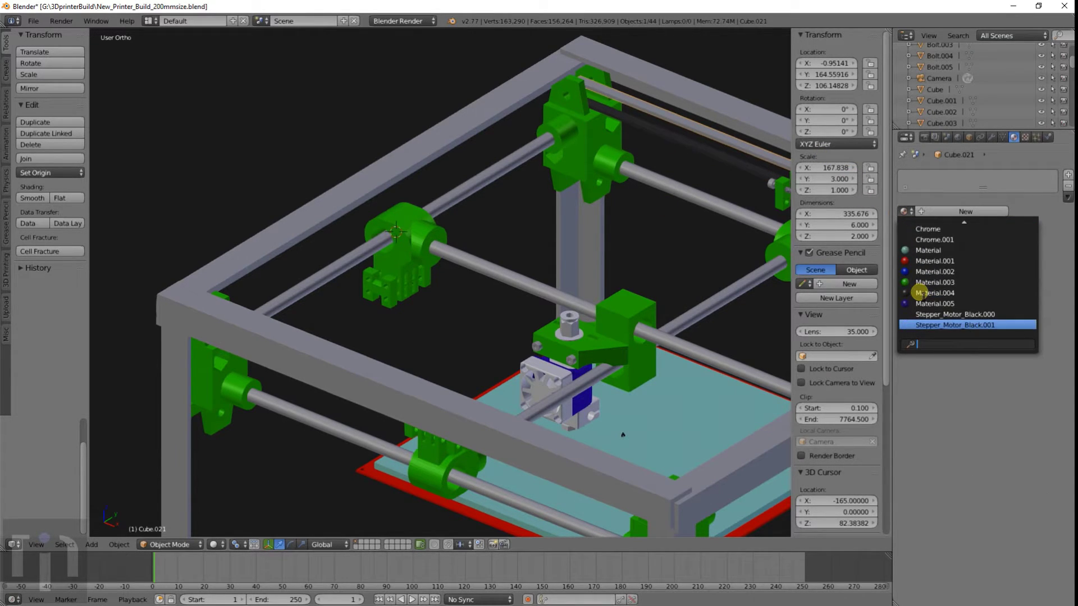
{"action": "scroll", "coordinate": [918, 293], "scroll_direction": "up", "scroll_amount": 5}
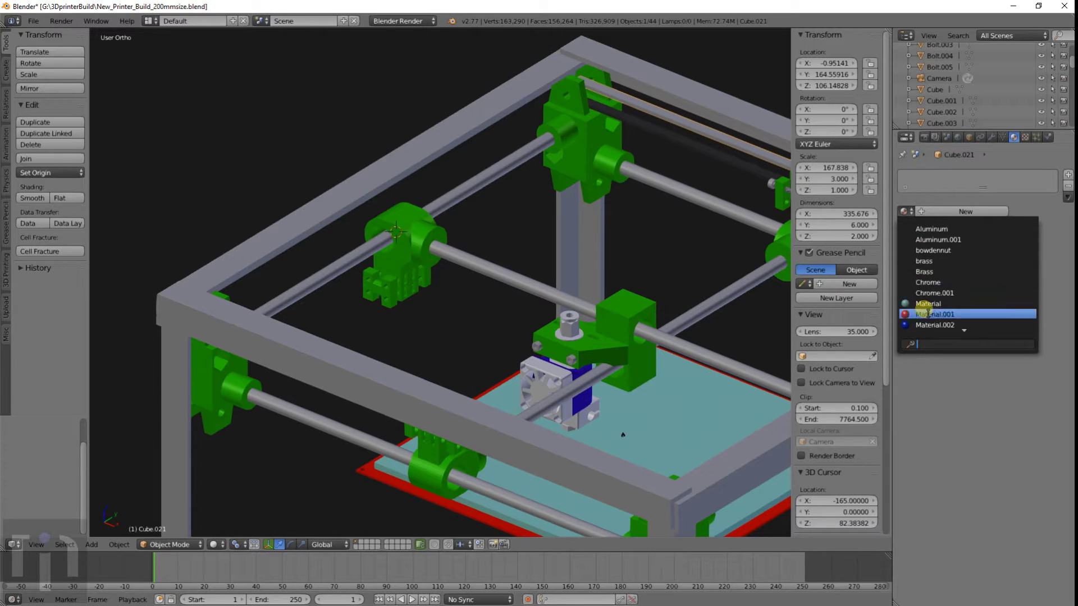
{"action": "scroll", "coordinate": [922, 301], "scroll_direction": "down", "scroll_amount": 5}
{"action": "left_click", "coordinate": [922, 293]}
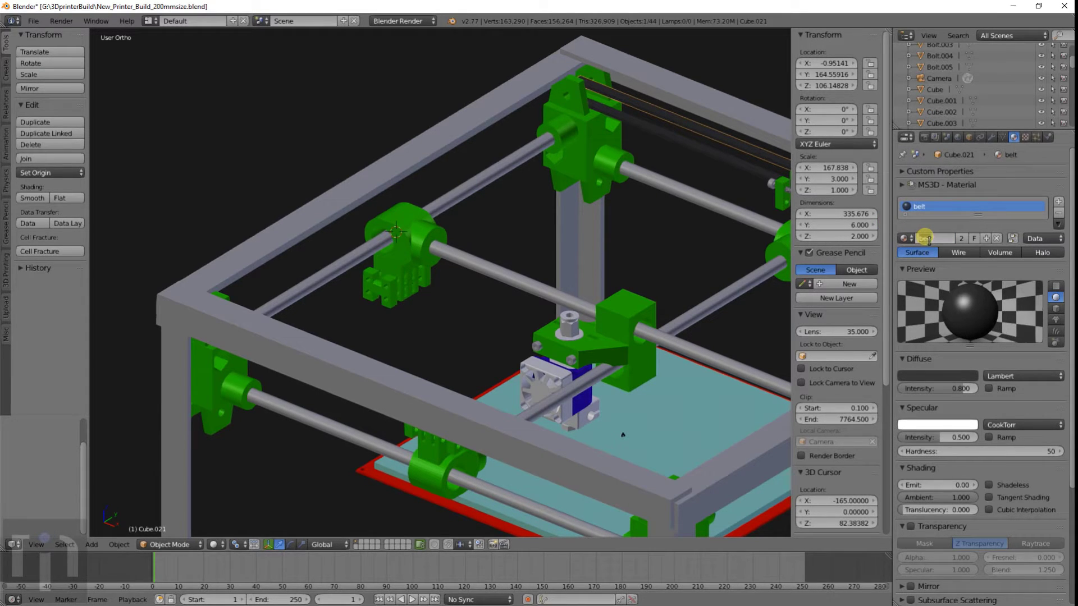
Step: Select the lower and upper belt strips and join them into one object
{"action": "right_click", "coordinate": [700, 155]}
{"action": "right_click", "coordinate": [700, 151]}
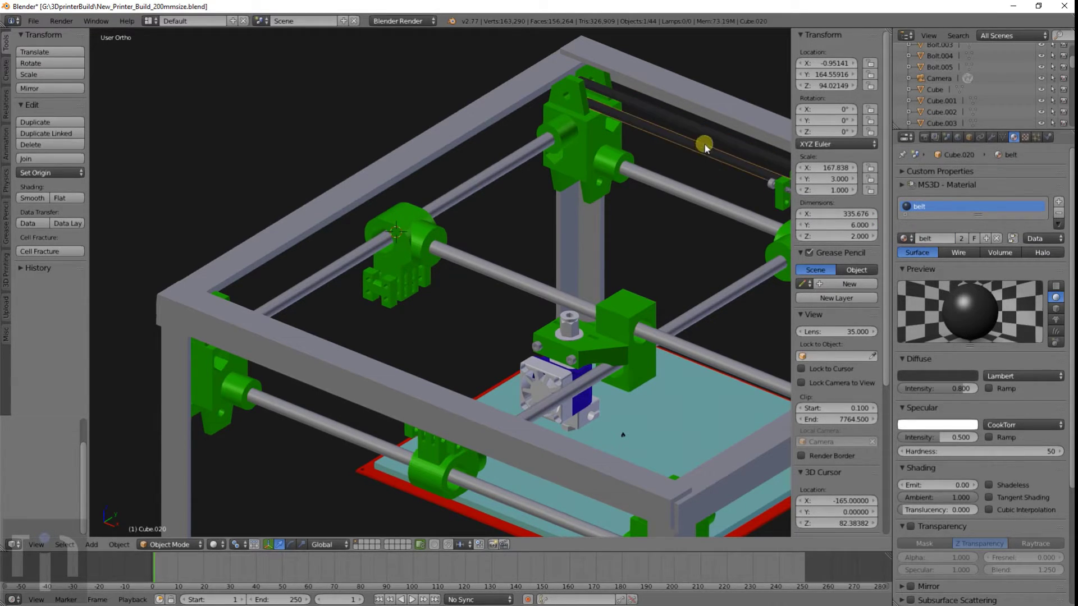
{"action": "right_click", "coordinate": [708, 136], "text": "shift"}
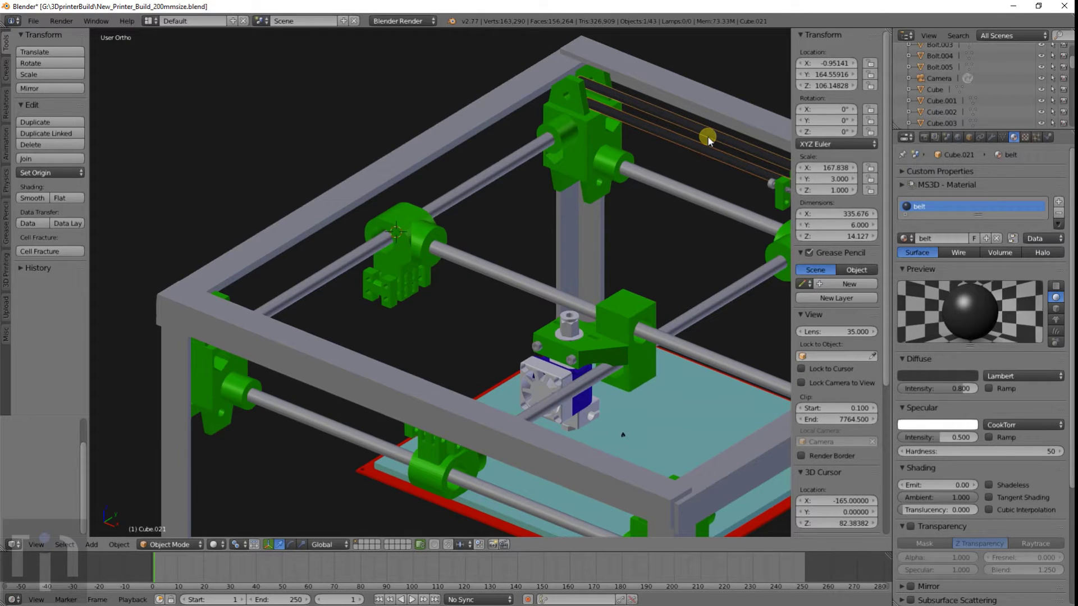
Step: Duplicate the joined belt and move the copy about -330.42 along Y to the opposite side of the frame
{"action": "scroll", "coordinate": [707, 136], "scroll_direction": "down", "scroll_amount": 5}
{"action": "middle_click_drag", "start_coordinate": [707, 136], "coordinate": [663, 244]}
{"action": "key", "text": "shift+d"}
{"action": "key", "text": "y"}
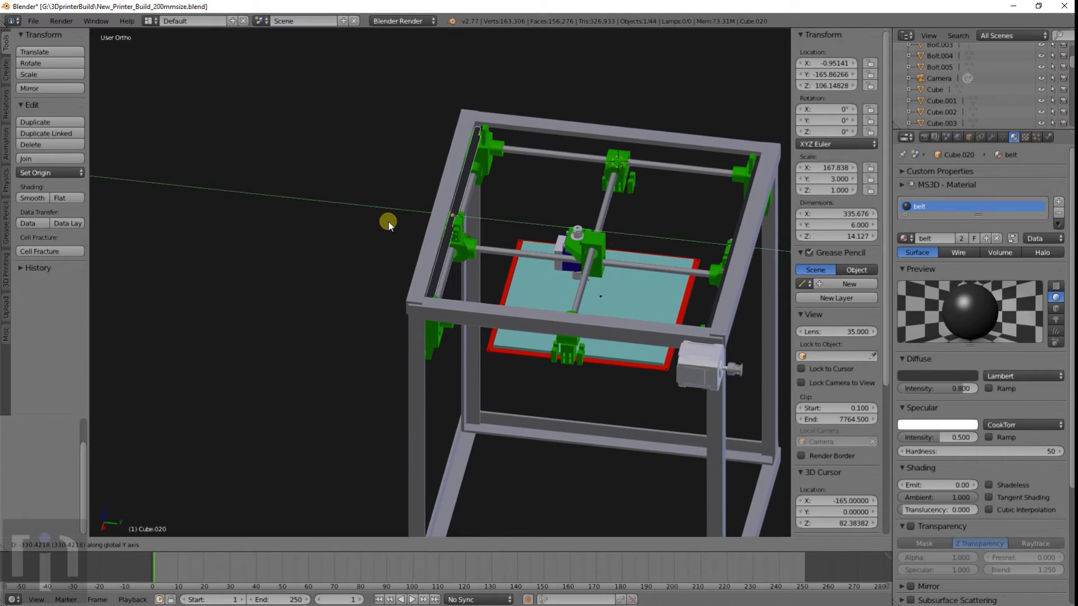
{"action": "left_click", "coordinate": [389, 221]}
Step: Align the belt copy with the clamp holder in top view, at about X -0.92, Y -164.81
{"action": "key", "text": "KP_7"}
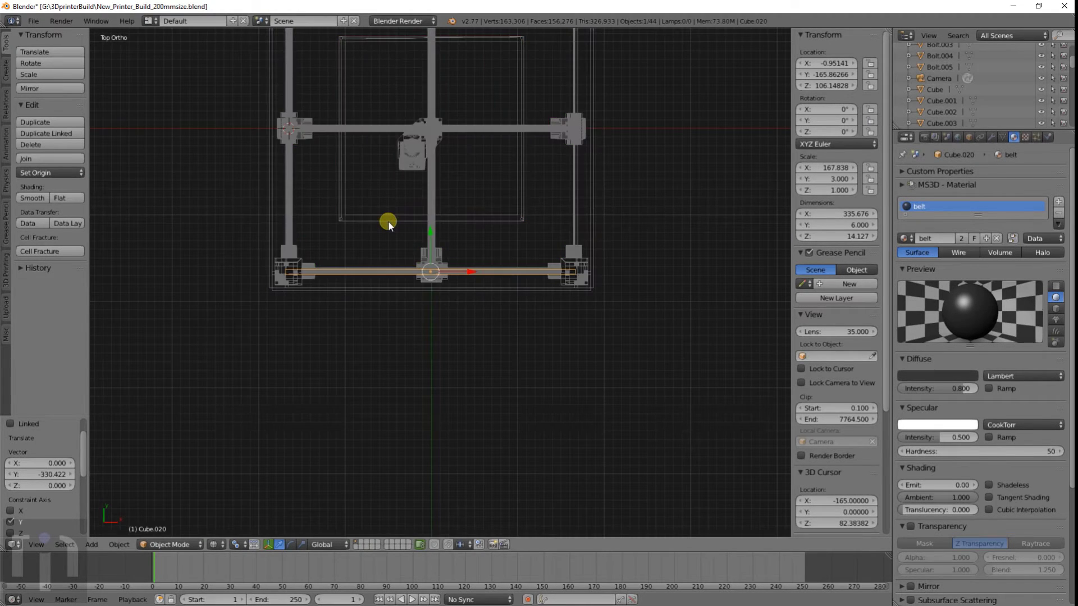
{"action": "key", "text": "KP_Decimal"}
{"action": "middle_click_drag", "start_coordinate": [471, 252], "coordinate": [536, 266], "text": "shift"}
{"action": "scroll", "coordinate": [535, 266], "scroll_direction": "up", "scroll_amount": 6}
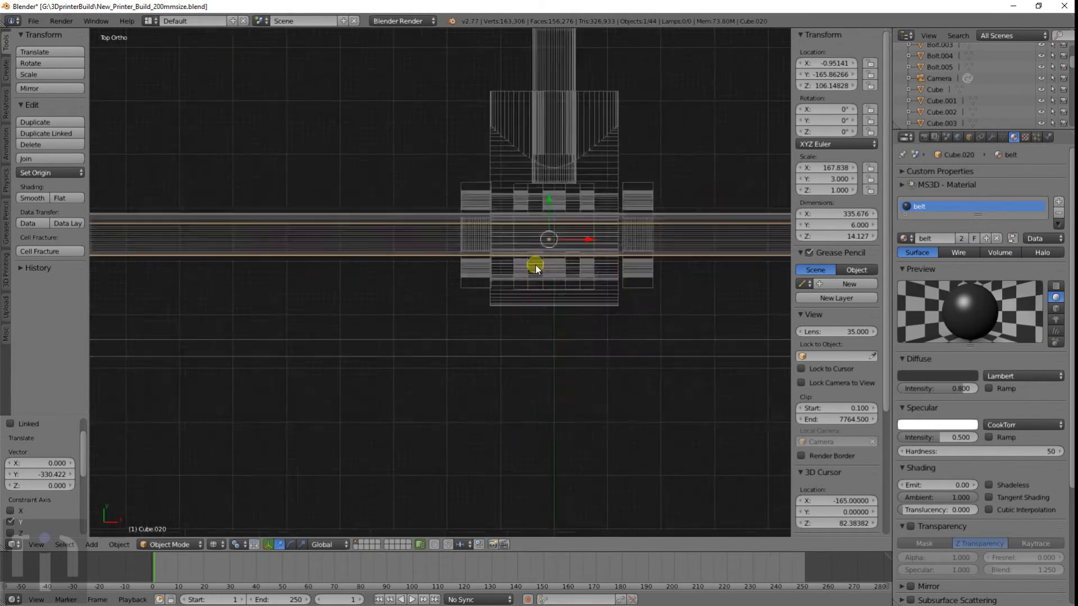
{"action": "middle_click_drag", "start_coordinate": [618, 276], "coordinate": [485, 320], "text": "shift"}
{"action": "scroll", "coordinate": [483, 320], "scroll_direction": "up", "scroll_amount": 5}
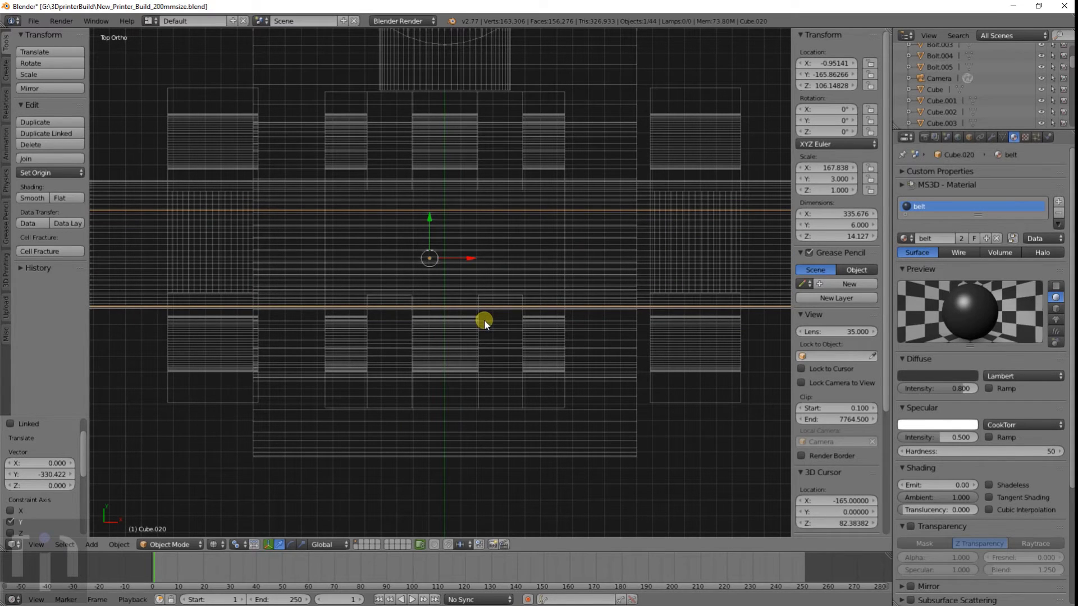
{"action": "key", "text": "g"}
{"action": "left_click", "coordinate": [485, 303]}
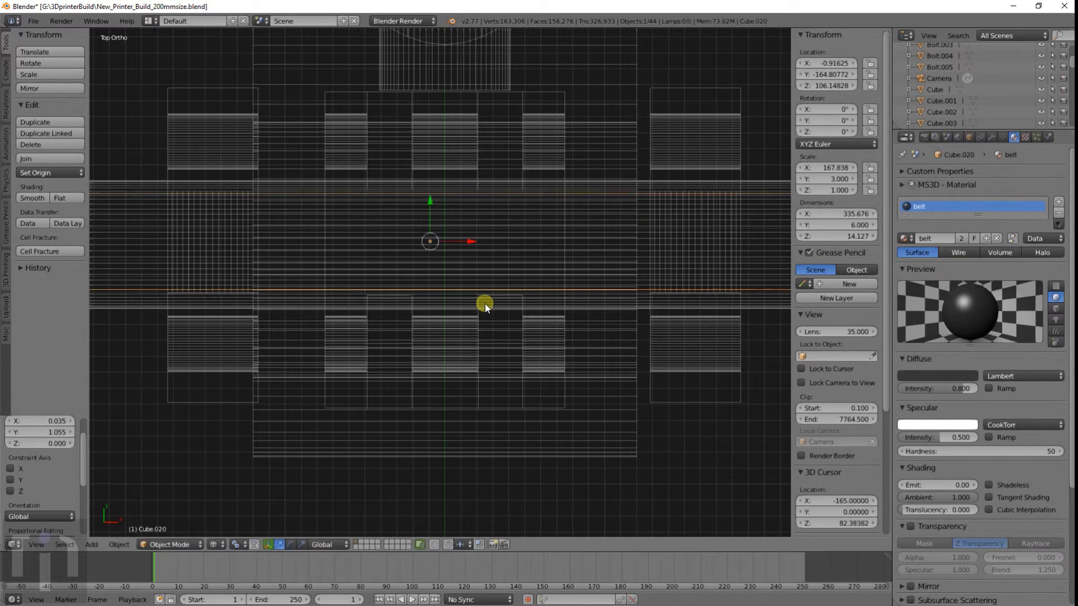
Step: Duplicate the belt by about X 187.61, Y 167.39, then duplicate that copy about -359.50 along X
{"action": "scroll", "coordinate": [485, 303], "scroll_direction": "down", "scroll_amount": 8}
{"action": "key", "text": "shift+d"}
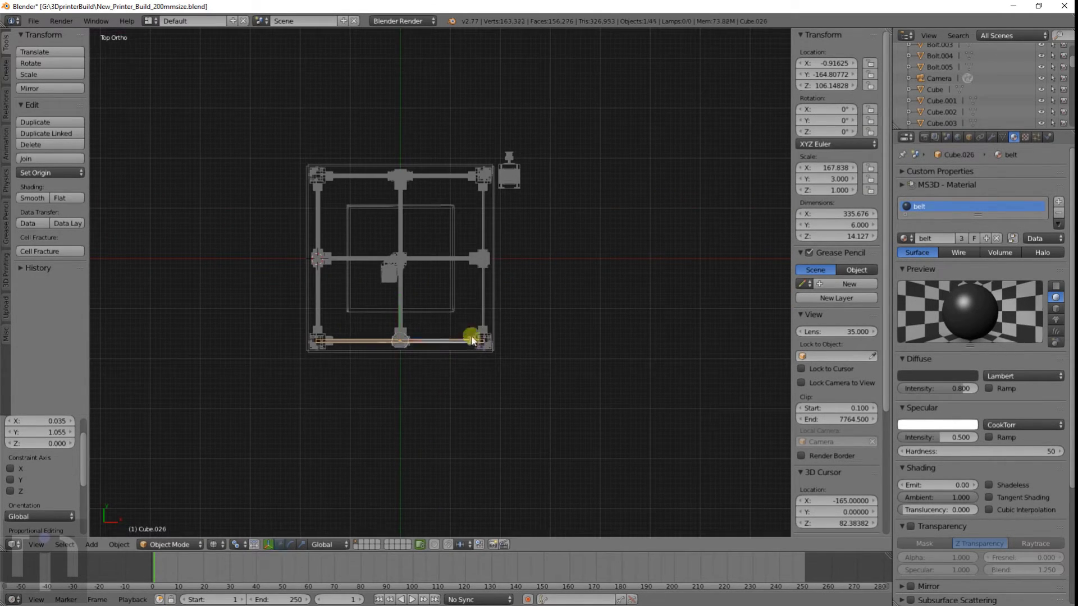
{"action": "left_click", "coordinate": [556, 259]}
{"action": "key", "text": "shift+d"}
{"action": "key", "text": "x"}
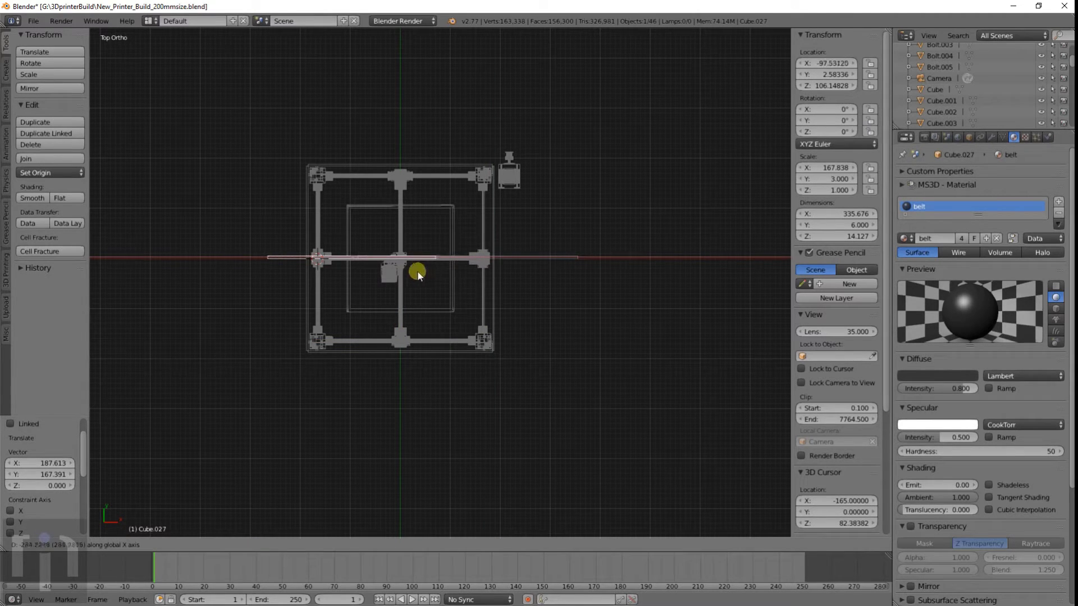
{"action": "left_click", "coordinate": [386, 273]}
Step: Rotate each of the two new belt copies 90° about Z so they run along the side rods
{"action": "right_click", "coordinate": [535, 256]}
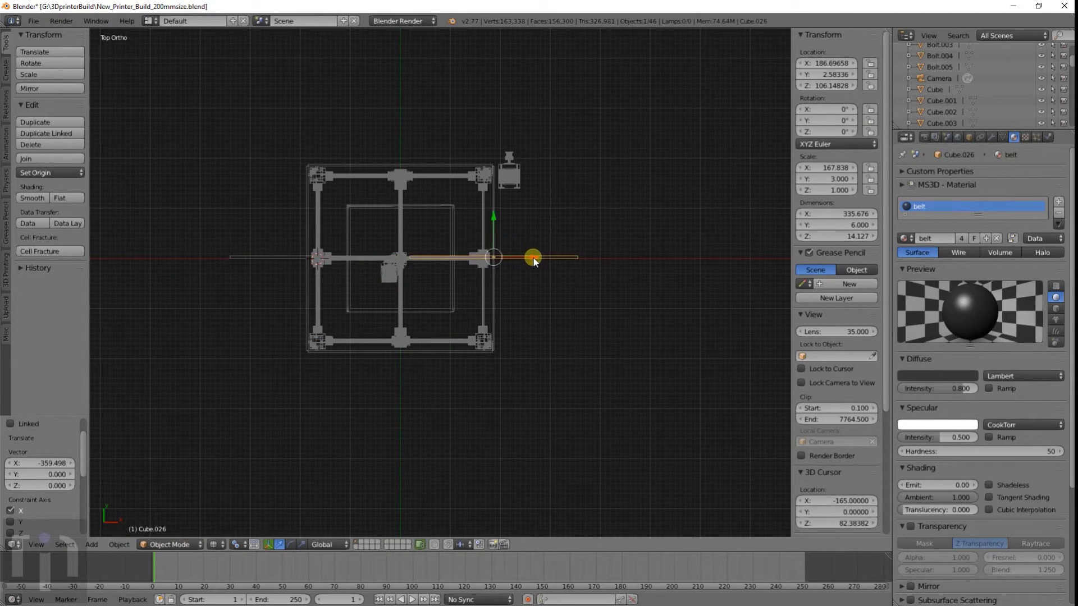
{"action": "type", "text": "rz"}
{"action": "type", "text": "90"}
{"action": "key", "text": "Return"}
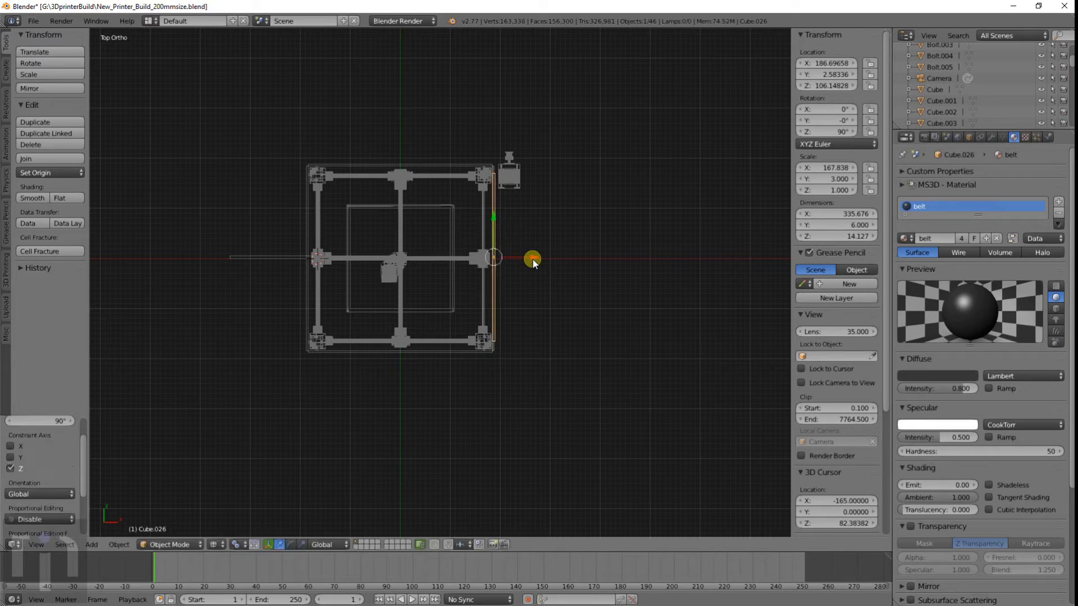
{"action": "right_click", "coordinate": [266, 258]}
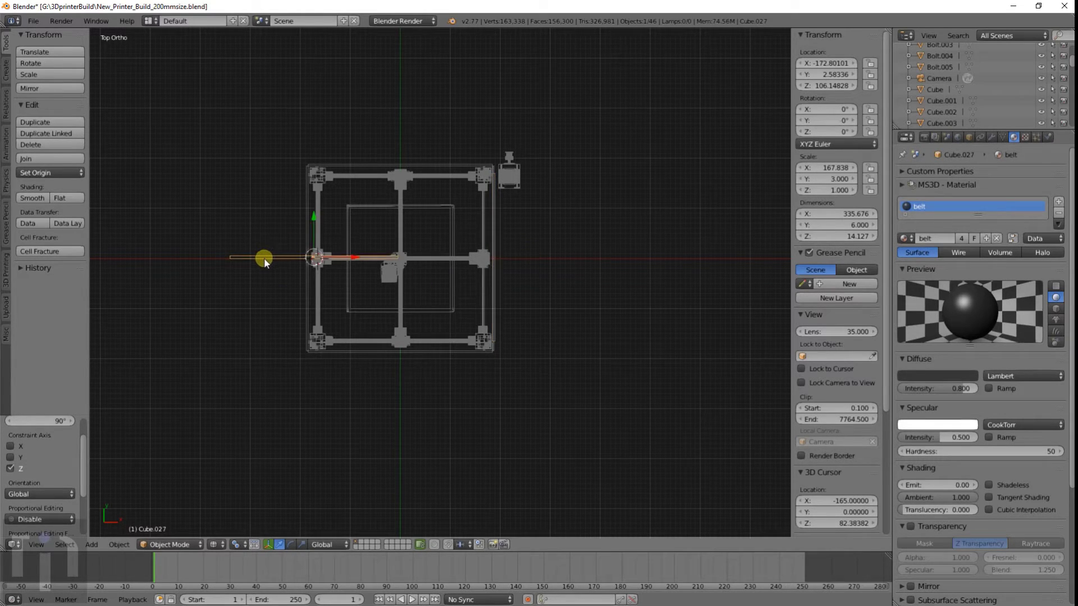
{"action": "type", "text": "rz90"}
{"action": "key", "text": "Return"}
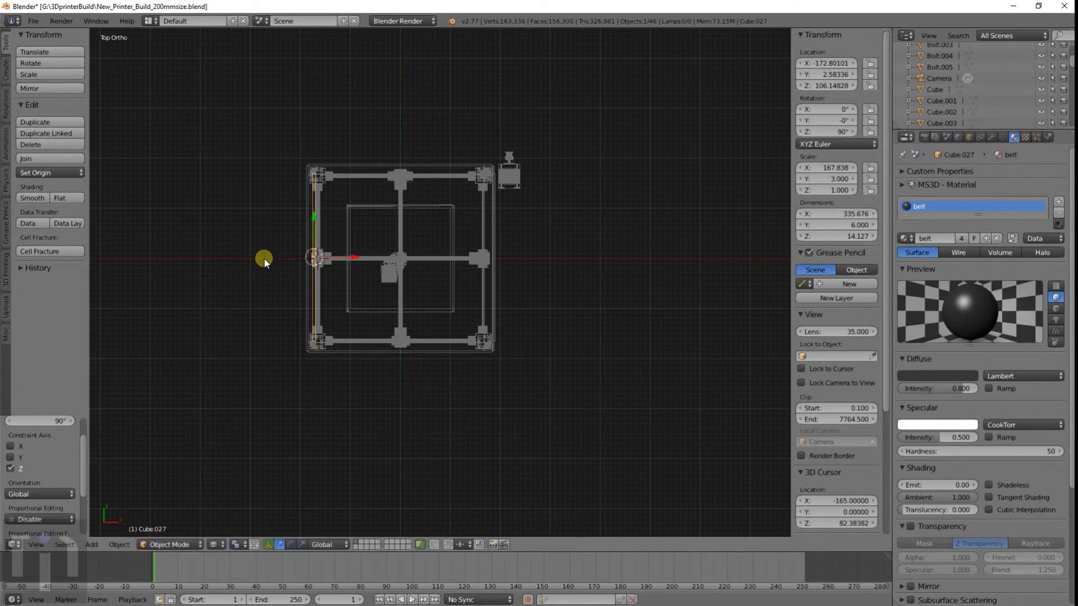
Step: Move the rotated belt on the positive X side into its clamp holder, at about X 164.82, Y -0.76
{"action": "right_click", "coordinate": [501, 250]}
{"action": "scroll", "coordinate": [499, 250], "scroll_direction": "up", "scroll_amount": 10}
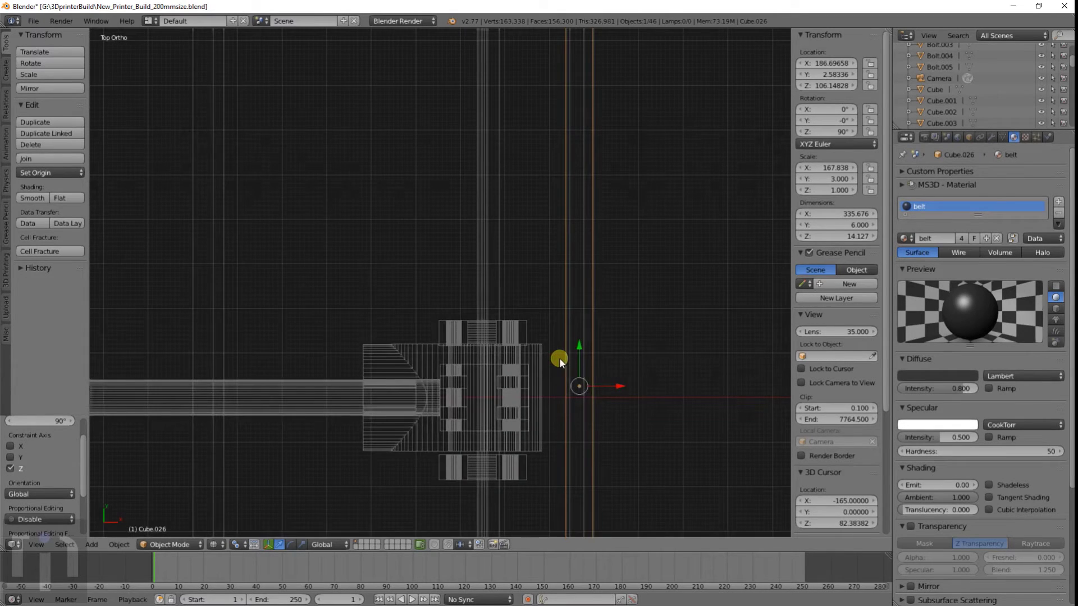
{"action": "scroll", "coordinate": [599, 300], "scroll_direction": "up", "scroll_amount": 4}
{"action": "key", "text": "g"}
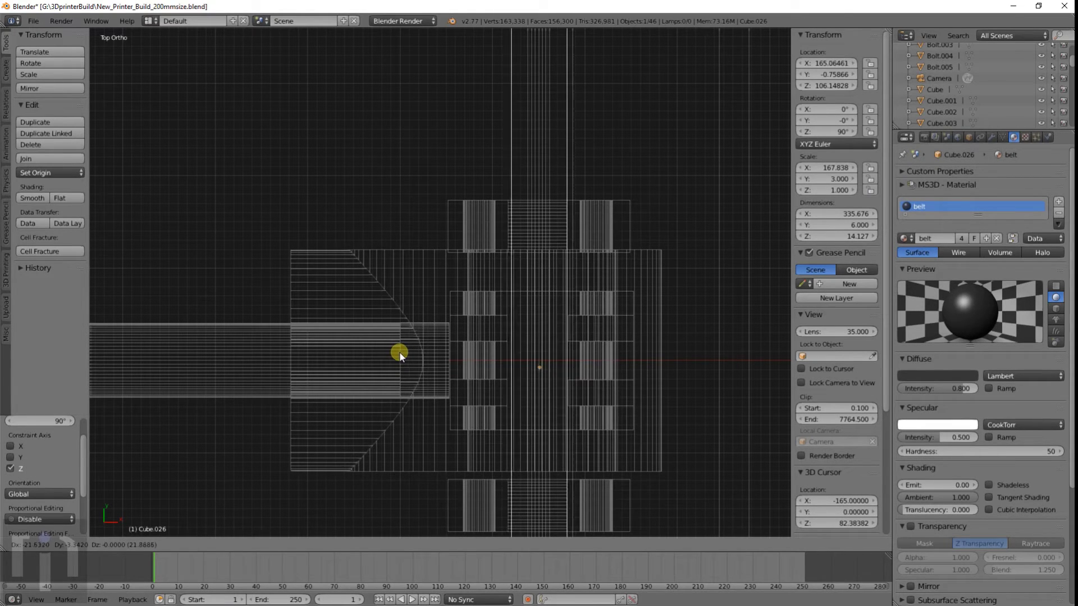
{"action": "left_click", "coordinate": [398, 353]}
{"action": "scroll", "coordinate": [388, 342], "scroll_direction": "down", "scroll_amount": 6}
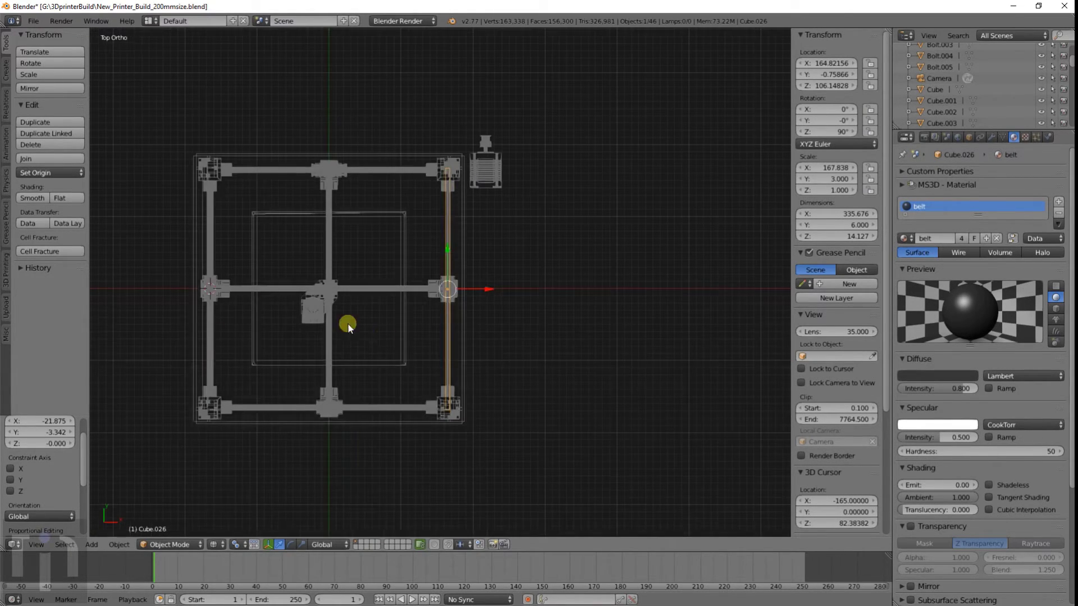
Step: Move the rotated belt on the negative X side into its clamp holder, at about X -165.05, Y -1.11
{"action": "scroll", "coordinate": [477, 275], "scroll_direction": "up", "scroll_amount": 6}
{"action": "right_click", "coordinate": [470, 241]}
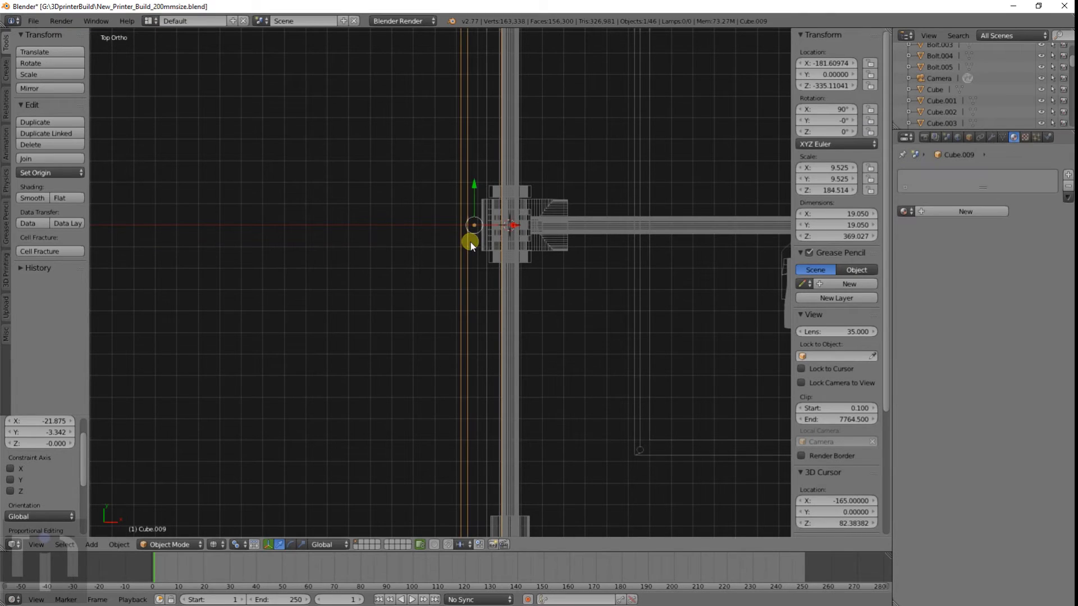
{"action": "right_click", "coordinate": [483, 275]}
{"action": "scroll", "coordinate": [487, 276], "scroll_direction": "up", "scroll_amount": 4}
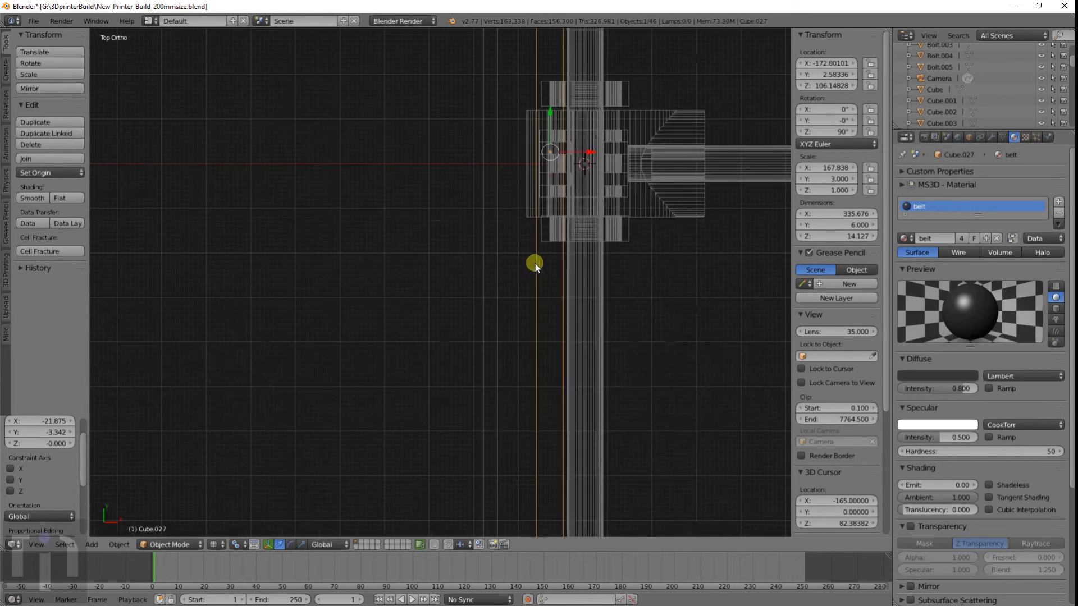
{"action": "middle_click_drag", "start_coordinate": [599, 202], "coordinate": [448, 333], "text": "shift"}
{"action": "scroll", "coordinate": [448, 332], "scroll_direction": "up", "scroll_amount": 5}
{"action": "key", "text": "g"}
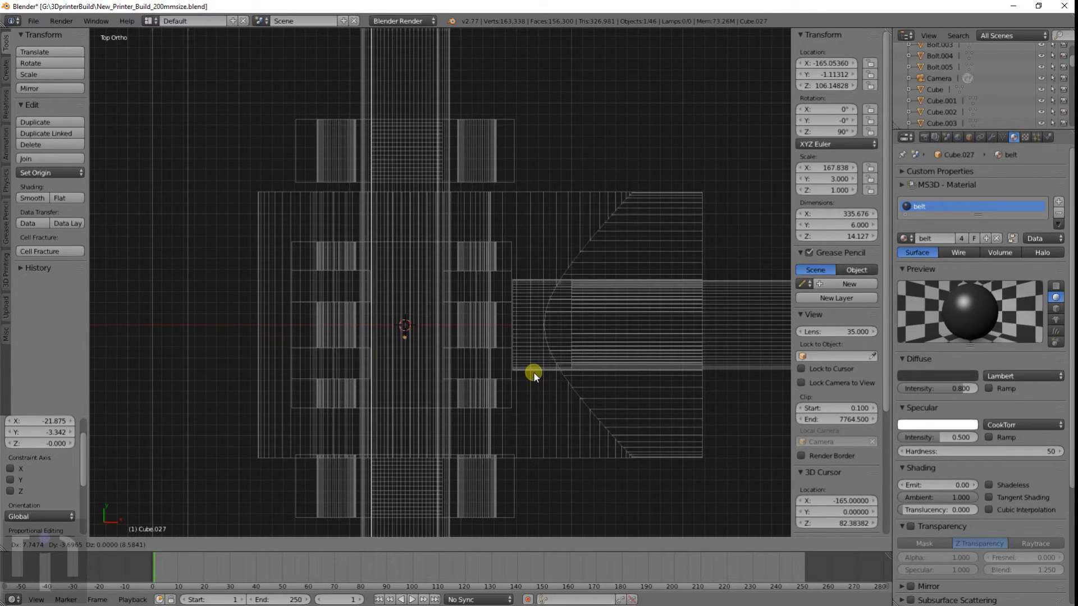
{"action": "left_click", "coordinate": [533, 371]}
{"action": "scroll", "coordinate": [531, 373], "scroll_direction": "down", "scroll_amount": 8}
{"action": "key", "text": "z"}
{"action": "middle_click_drag", "start_coordinate": [649, 391], "coordinate": [488, 275]}
{"action": "scroll", "coordinate": [521, 289], "scroll_direction": "up", "scroll_amount": 4}
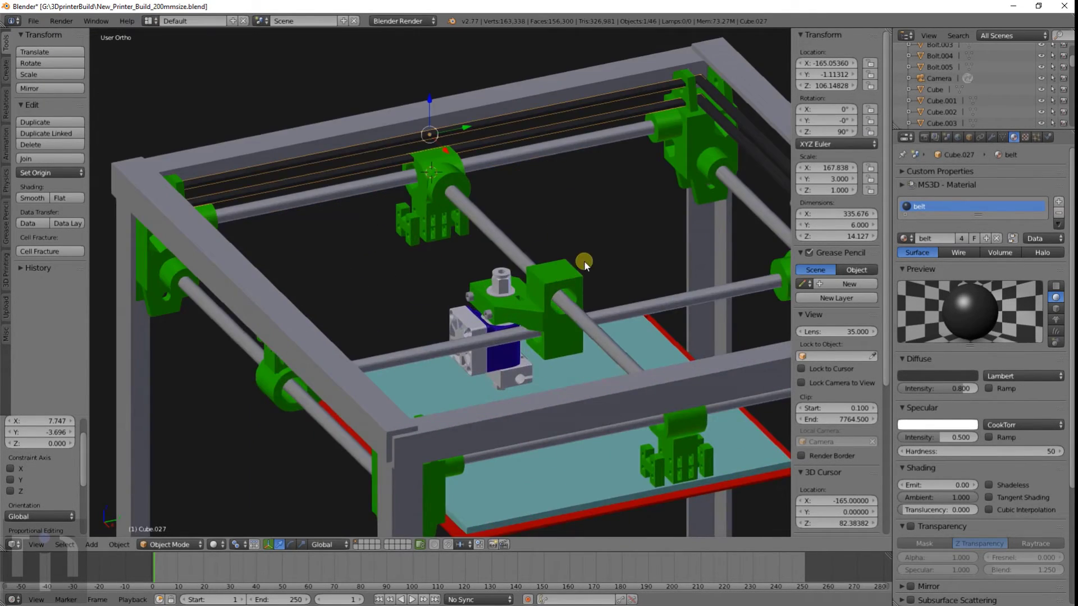
Step: Select both side belts and lower them together by about 59.26 along Z
{"action": "middle_click_drag", "start_coordinate": [583, 261], "coordinate": [477, 215]}
{"action": "right_click", "coordinate": [534, 164], "text": "shift"}
{"action": "middle_click_drag", "start_coordinate": [564, 232], "coordinate": [463, 186]}
{"action": "key", "text": "KP_3"}
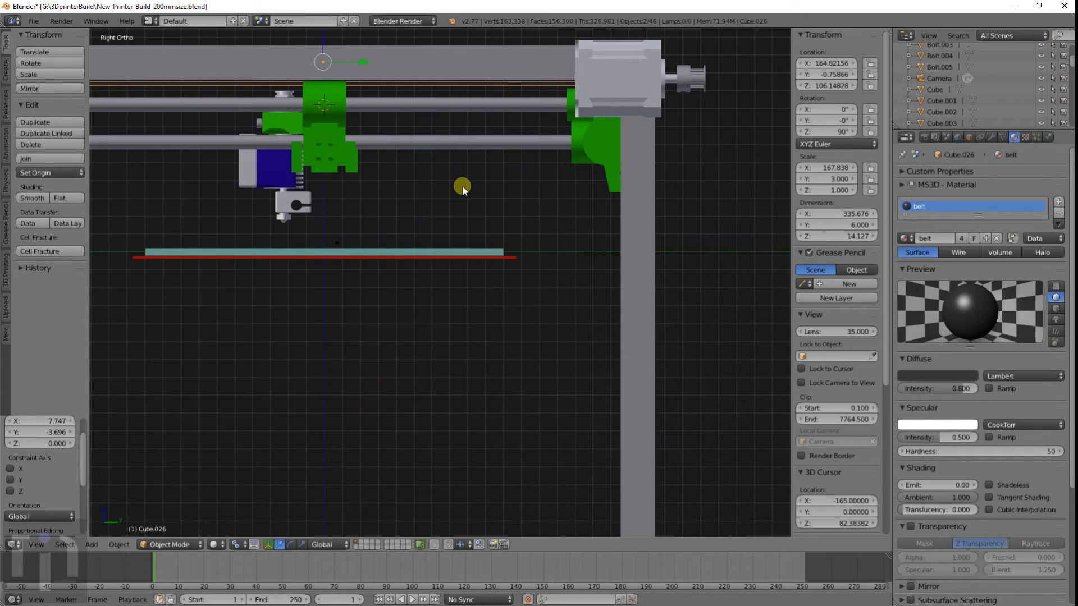
{"action": "scroll", "coordinate": [355, 174], "scroll_direction": "up", "scroll_amount": 2}
{"action": "middle_click_drag", "start_coordinate": [470, 215], "coordinate": [547, 276], "text": "shift"}
{"action": "key", "text": "g"}
{"action": "key", "text": "z"}
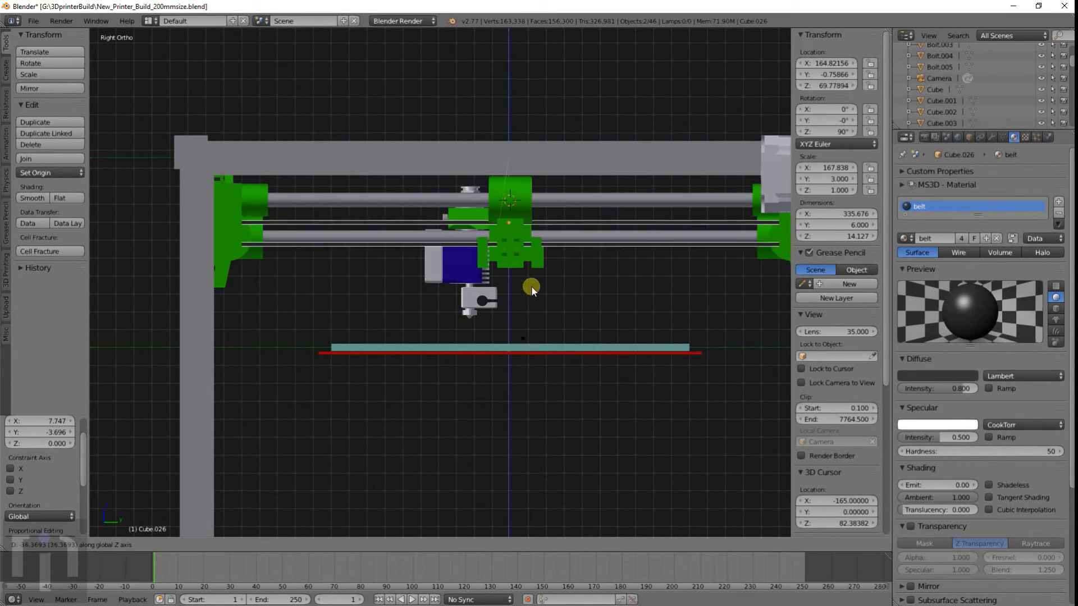
{"action": "left_click", "coordinate": [527, 326]}
Step: Raise both side belts about 1.70 along Z to line up with the clamp slots, at Z 48.59
{"action": "key", "text": "z"}
{"action": "scroll", "coordinate": [621, 316], "scroll_direction": "up", "scroll_amount": 5}
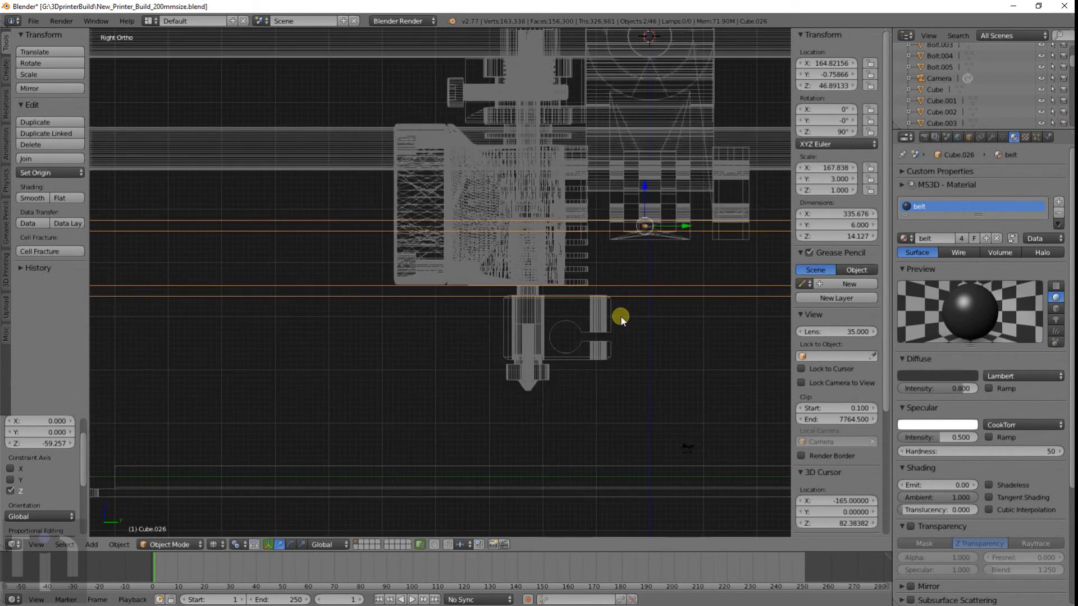
{"action": "scroll", "coordinate": [452, 359], "scroll_direction": "up", "scroll_amount": 2}
{"action": "key", "text": "g"}
{"action": "key", "text": "z"}
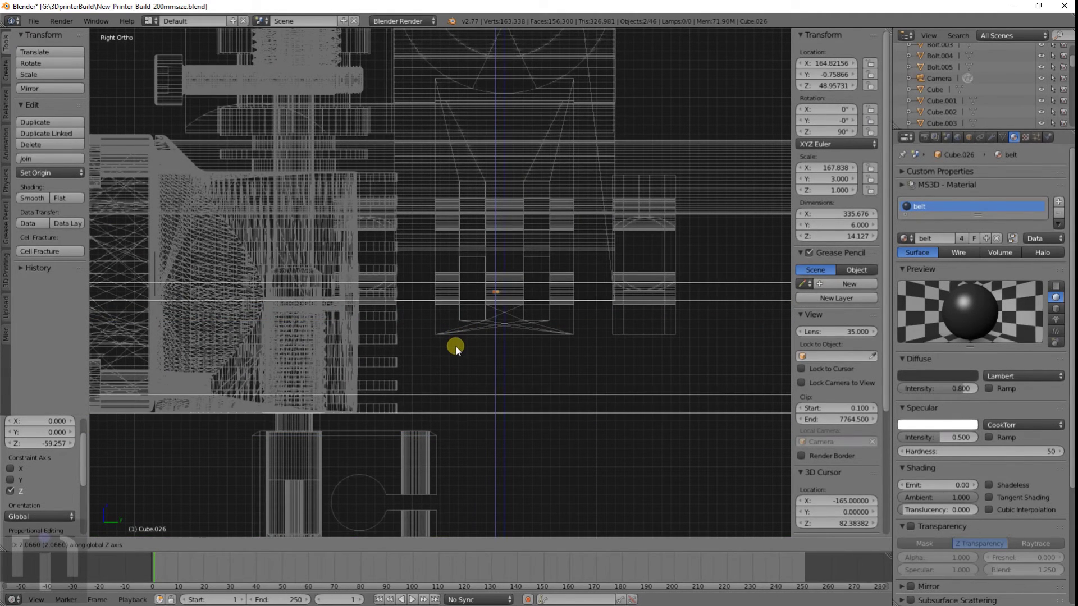
{"action": "left_click", "coordinate": [456, 350]}
{"action": "scroll", "coordinate": [455, 350], "scroll_direction": "down", "scroll_amount": 6}
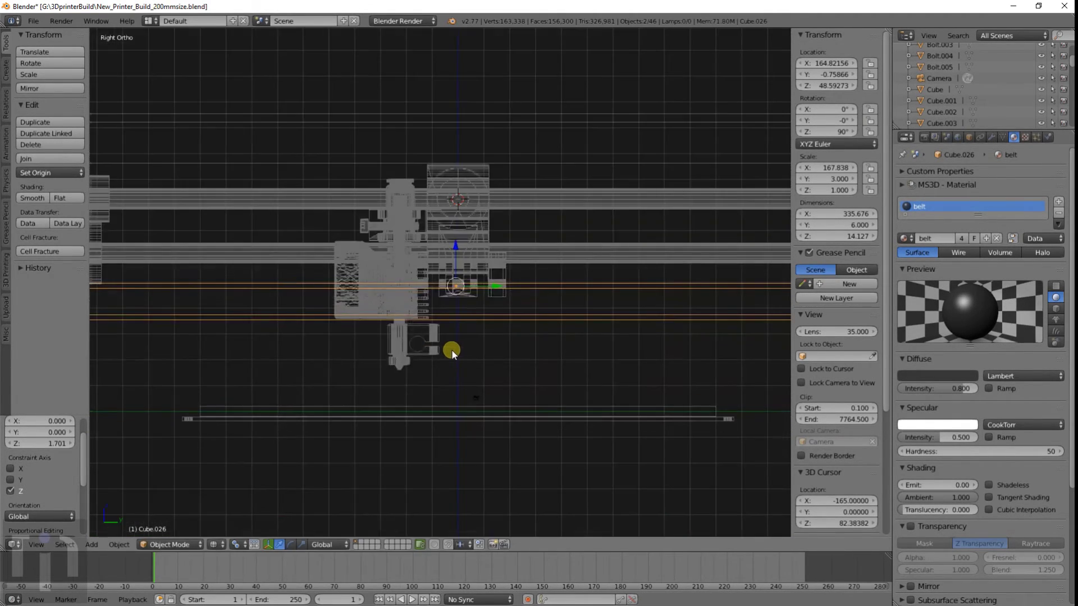
Step: Return to solid shading, switch to perspective view and deselect everything
{"action": "key", "text": "z"}
{"action": "middle_click_drag", "start_coordinate": [350, 326], "coordinate": [399, 384]}
{"action": "scroll", "coordinate": [648, 339], "scroll_direction": "down", "scroll_amount": 4}
{"action": "key", "text": "KP_5"}
{"action": "key", "text": "a"}
{"action": "scroll", "coordinate": [398, 383], "scroll_direction": "down", "scroll_amount": 5}
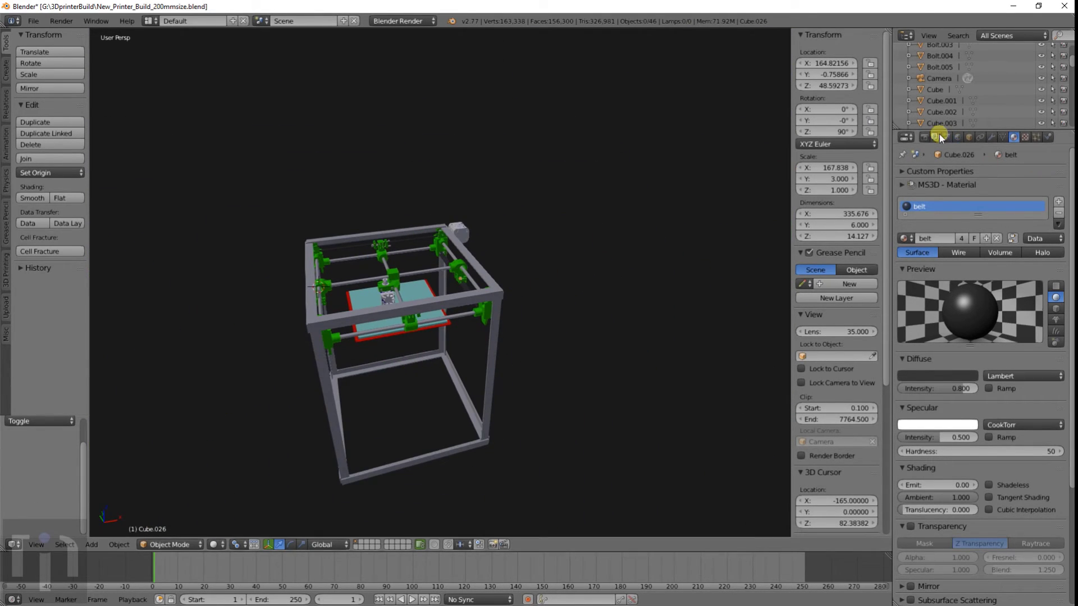
Step: Try adjusting the zenith and ambient colours in the world settings
{"action": "left_click", "coordinate": [958, 136]}
{"action": "left_click", "coordinate": [979, 321]}
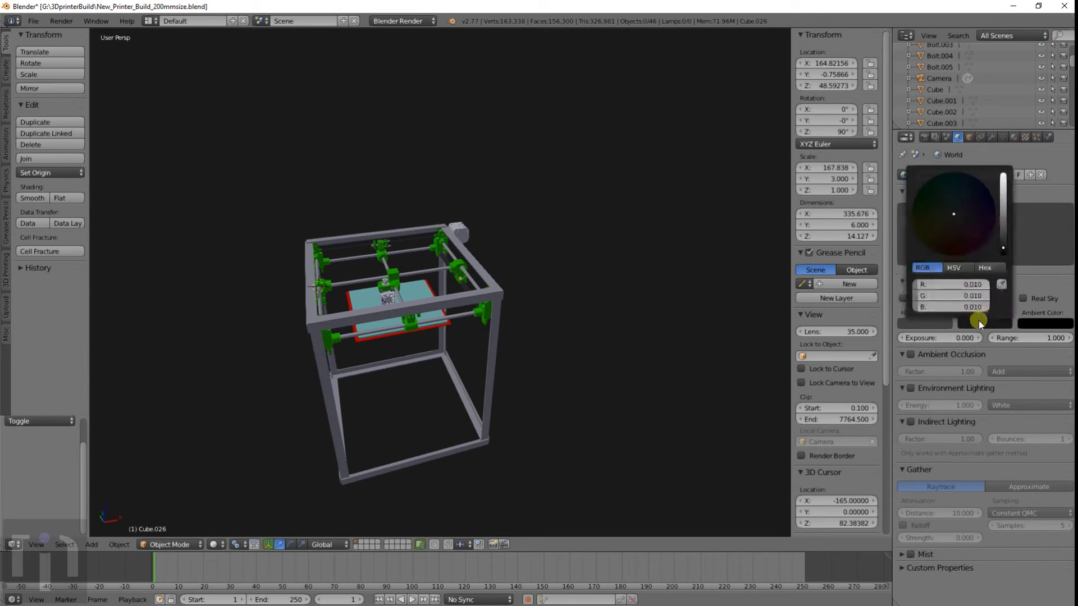
{"action": "left_click_drag", "start_coordinate": [1003, 218], "coordinate": [1062, 214]}
{"action": "left_click", "coordinate": [1036, 320]}
{"action": "left_click", "coordinate": [566, 322]}
Step: Examine the belts and clamp holders on all four sides of the printer frame
{"action": "scroll", "coordinate": [446, 325], "scroll_direction": "up", "scroll_amount": 5}
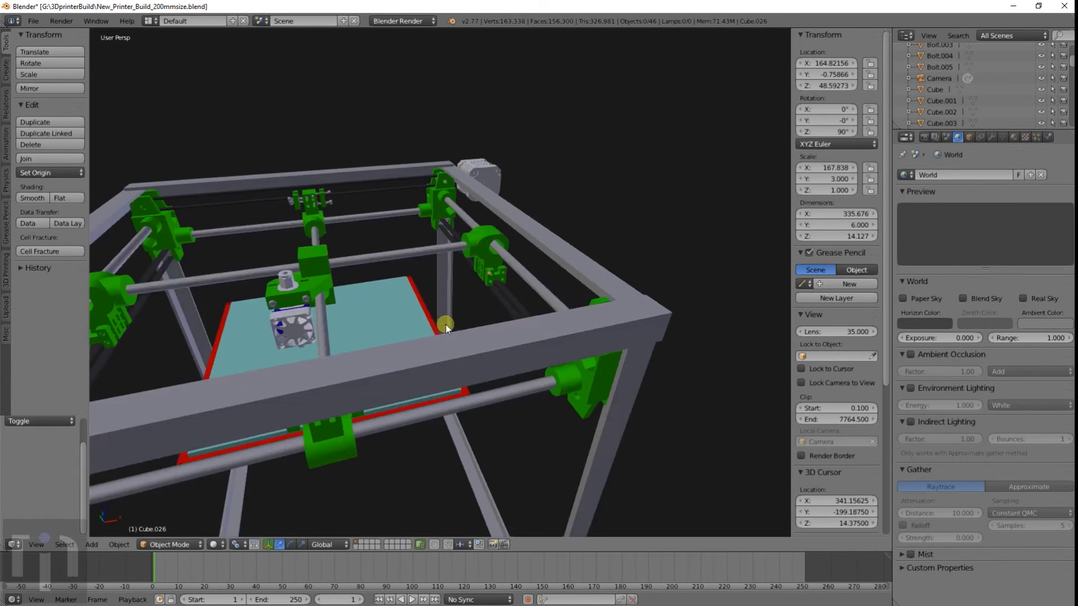
{"action": "scroll", "coordinate": [459, 323], "scroll_direction": "down", "scroll_amount": 2}
{"action": "middle_click_drag", "start_coordinate": [458, 323], "coordinate": [526, 336]}
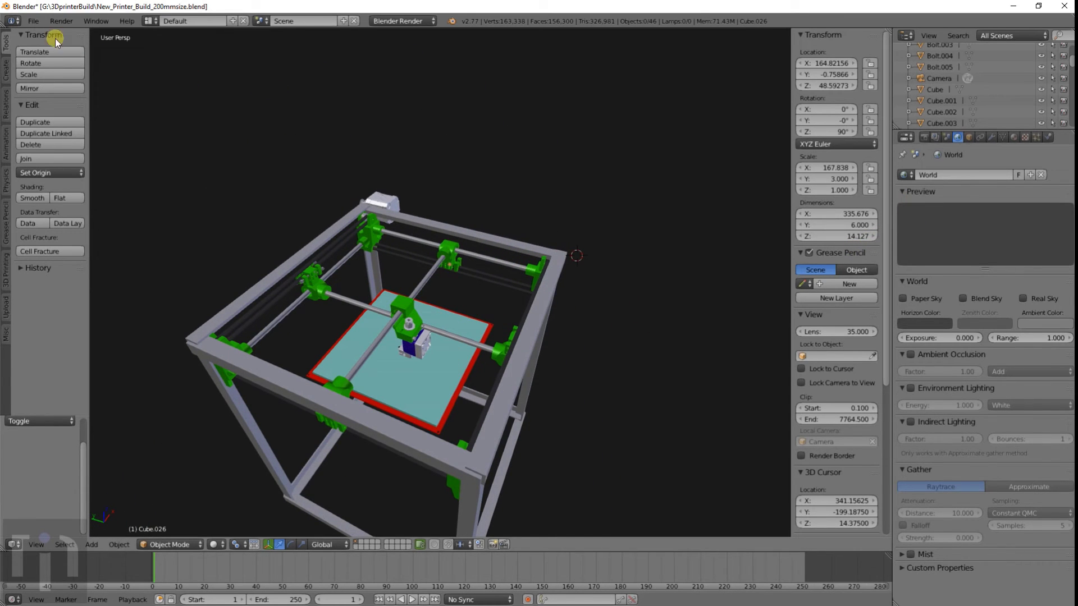
{"action": "middle_click_drag", "start_coordinate": [444, 295], "coordinate": [576, 362]}
{"action": "scroll", "coordinate": [455, 346], "scroll_direction": "up", "scroll_amount": 5}
{"action": "scroll", "coordinate": [456, 342], "scroll_direction": "down", "scroll_amount": 4}
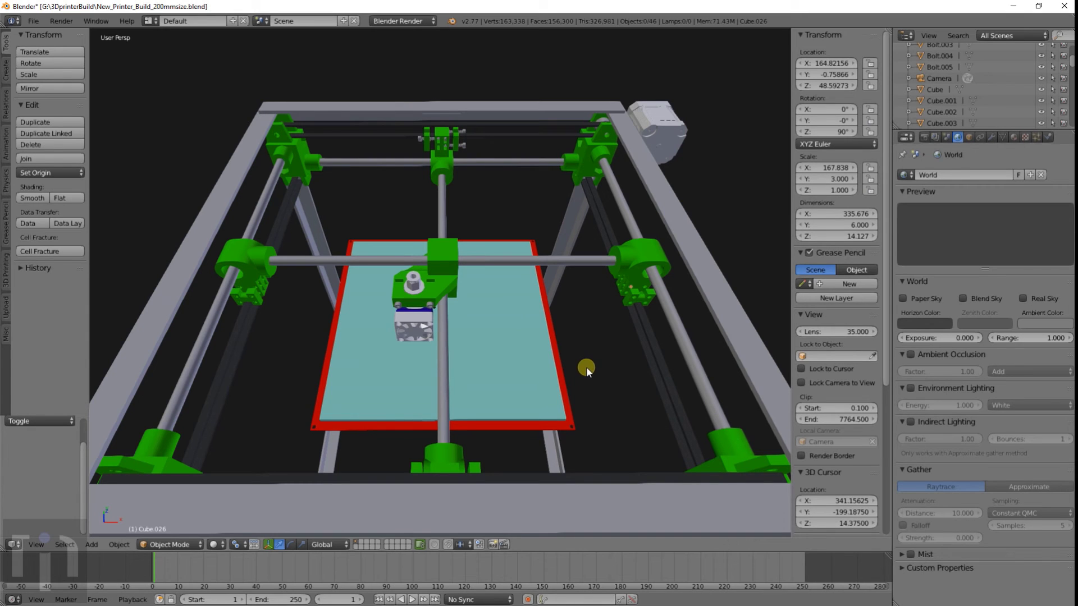
{"action": "middle_click_drag", "start_coordinate": [547, 293], "coordinate": [496, 326]}
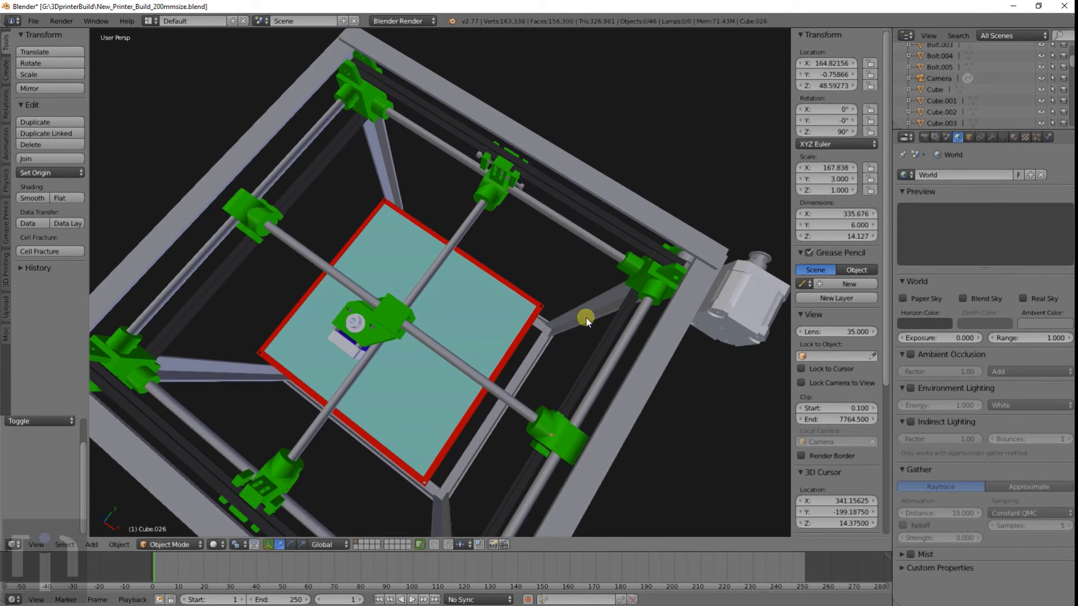
Step: Select the Y-axis stepper motor and examine its placement relative to the frame and belts
{"action": "key", "text": "KP_7"}
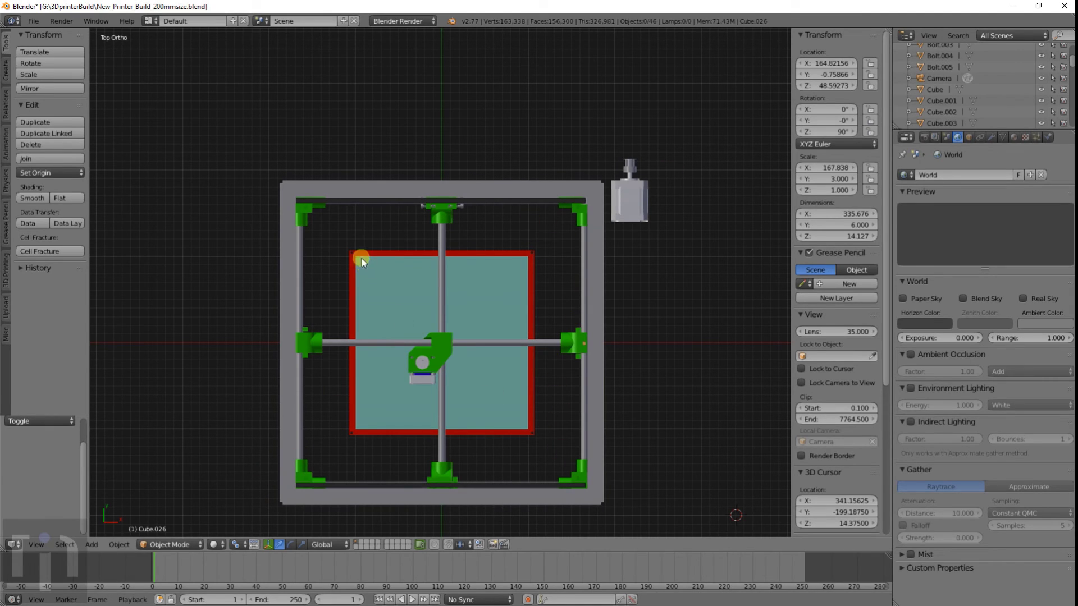
{"action": "right_click", "coordinate": [638, 200]}
{"action": "middle_click_drag", "start_coordinate": [637, 269], "coordinate": [656, 139]}
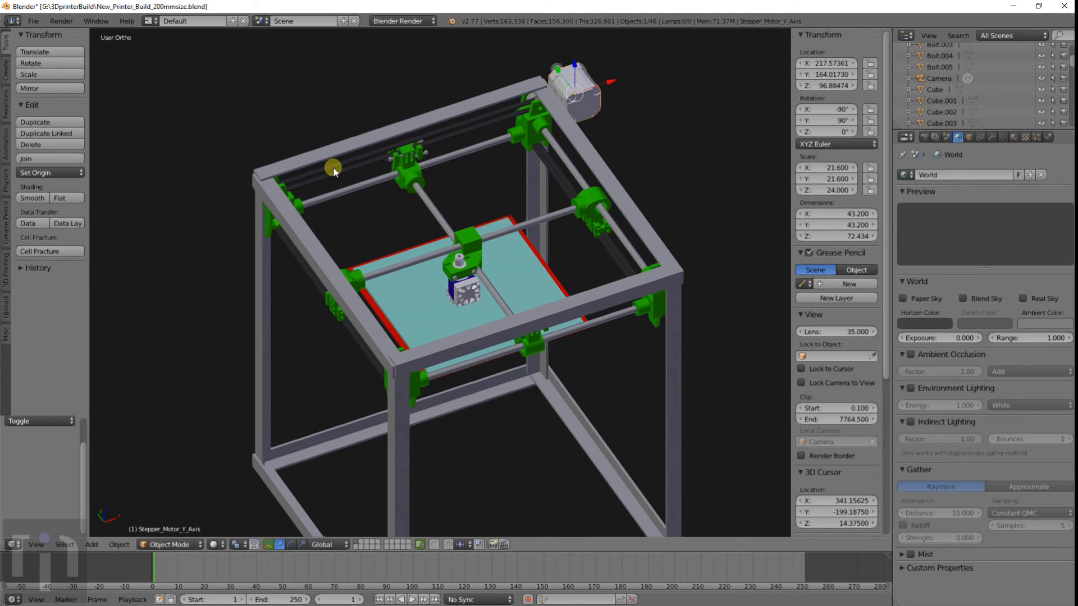
{"action": "middle_click_drag", "start_coordinate": [635, 292], "coordinate": [464, 360]}
{"action": "scroll", "coordinate": [516, 281], "scroll_direction": "down", "scroll_amount": 4}
{"action": "scroll", "coordinate": [515, 280], "scroll_direction": "up", "scroll_amount": 6}
{"action": "scroll", "coordinate": [452, 277], "scroll_direction": "up", "scroll_amount": 3}
{"action": "scroll", "coordinate": [452, 277], "scroll_direction": "down", "scroll_amount": 4}
{"action": "scroll", "coordinate": [371, 321], "scroll_direction": "up", "scroll_amount": 3}
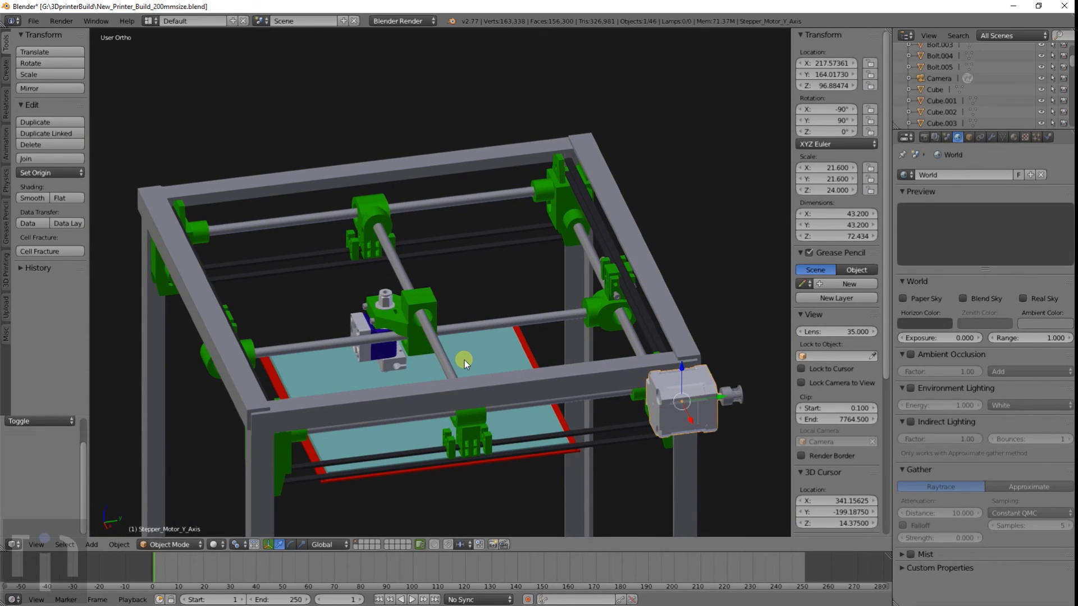